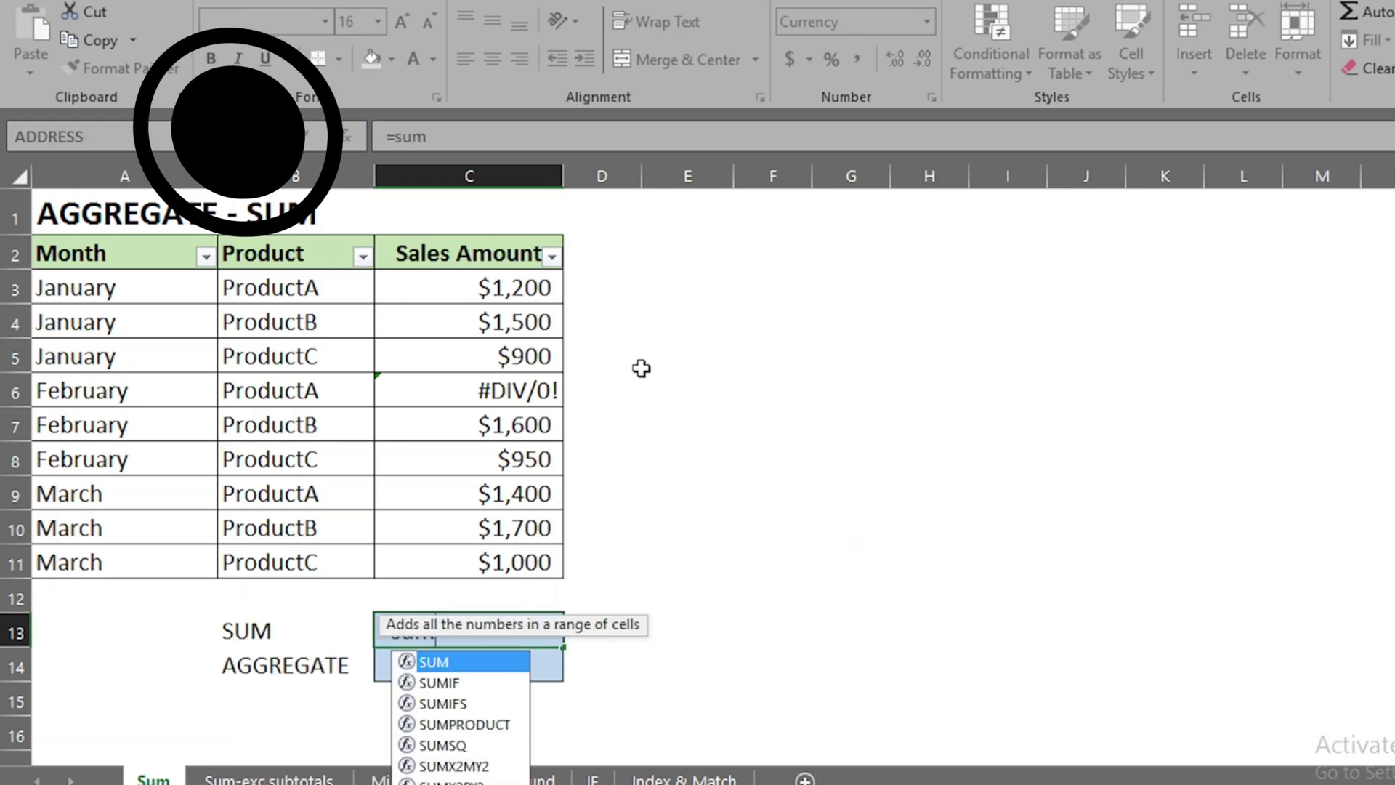
Step: Enter a SUM formula in C13 that totals the sales amounts C3:C11
{"action": "type", "text": "("}
{"action": "left_click_drag", "start_coordinate": [471, 286], "coordinate": [471, 561]}
{"action": "key", "text": "Return"}
Step: Enter an AGGREGATE formula in C14 with function 9 (SUM), option 3 and the sales amounts C3:C11
{"action": "type", "text": "=agg"}
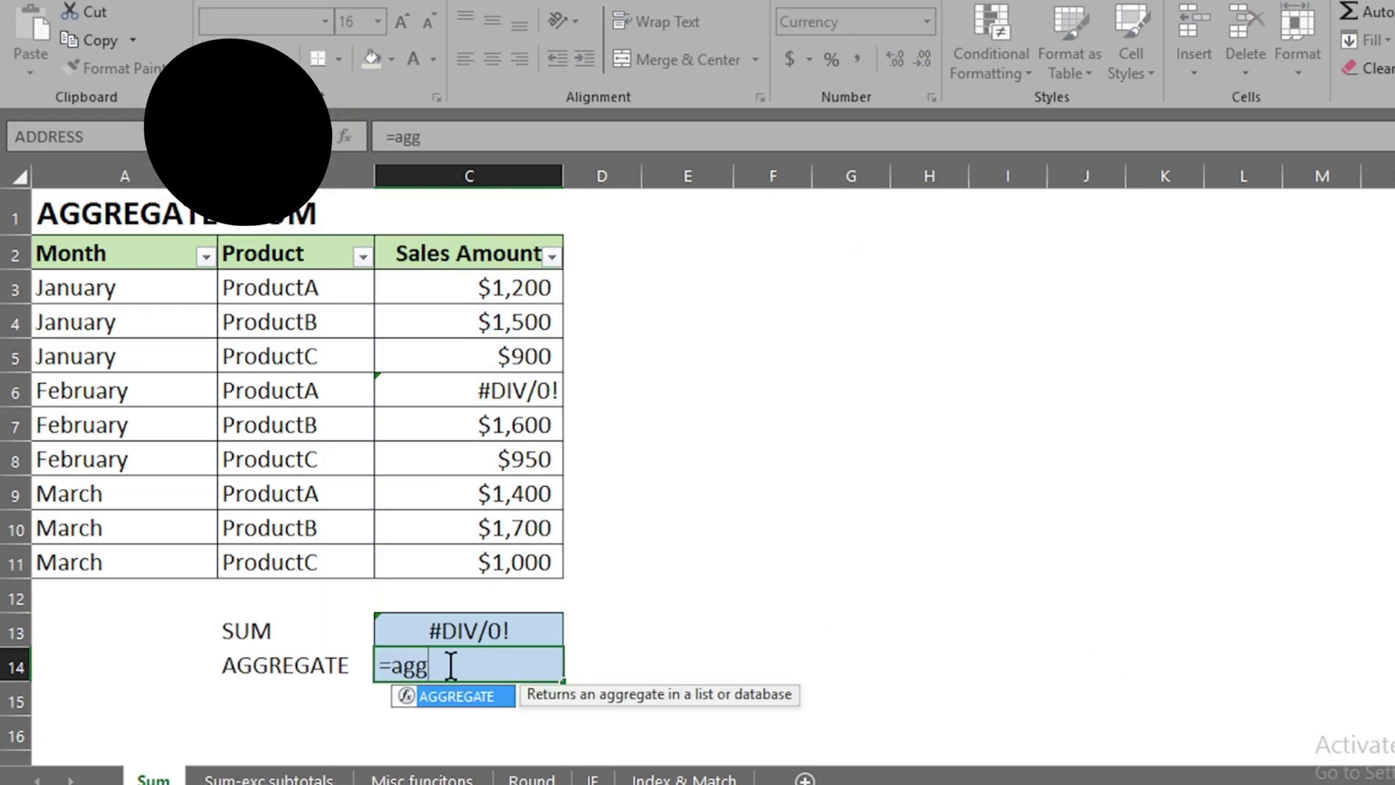
{"action": "double_click", "coordinate": [446, 696]}
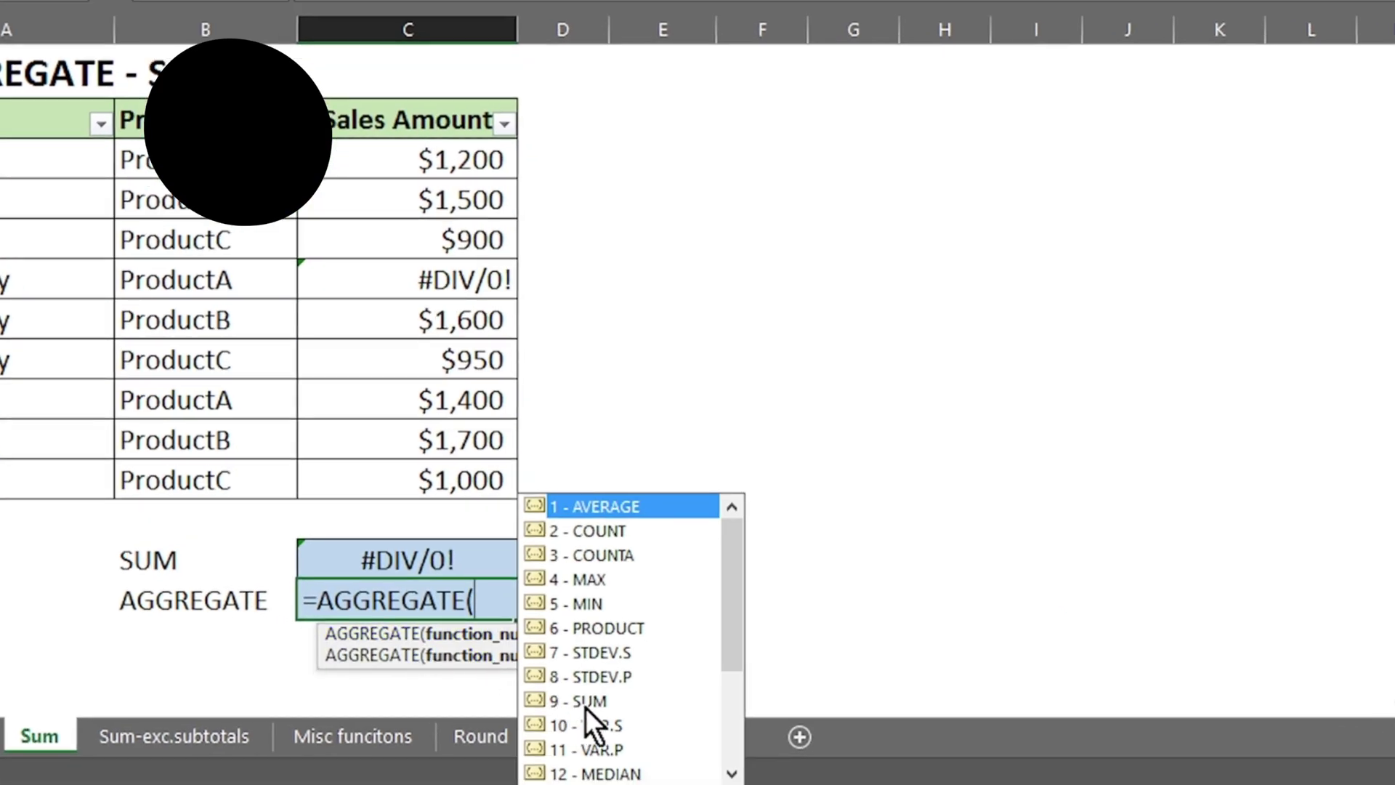
{"action": "double_click", "coordinate": [586, 703]}
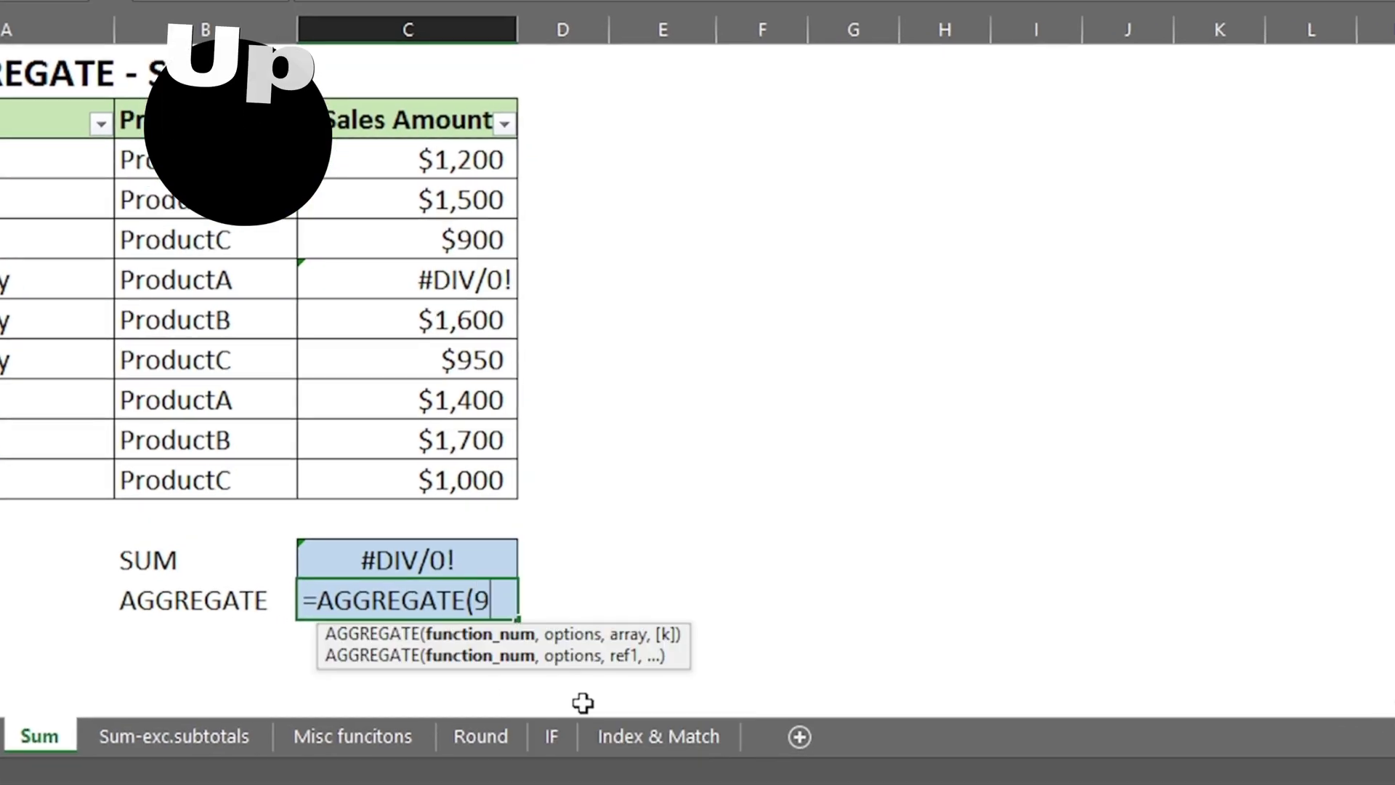
{"action": "type", "text": ","}
{"action": "double_click", "coordinate": [694, 679]}
{"action": "type", "text": ","}
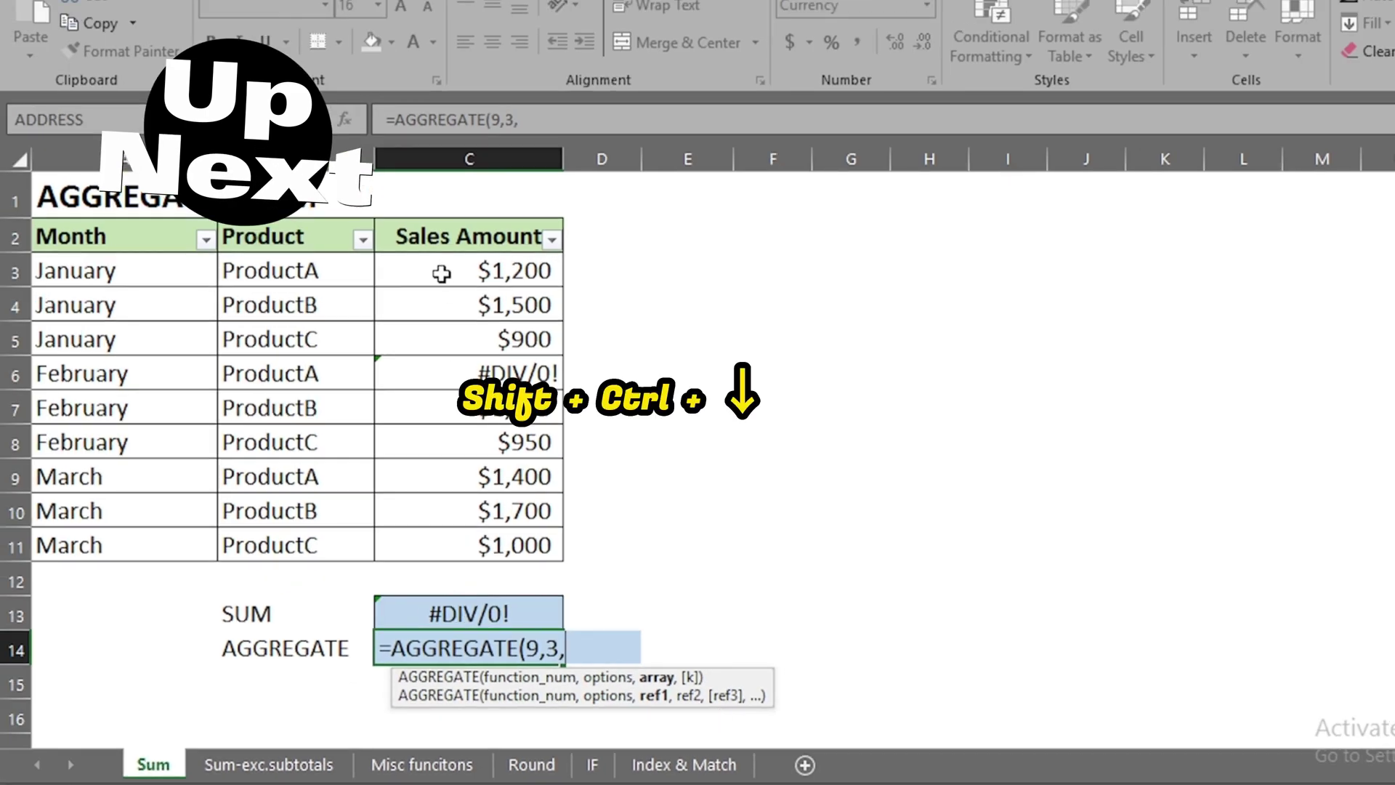
{"action": "left_click", "coordinate": [442, 273]}
{"action": "key", "text": "ctrl+shift+Down"}
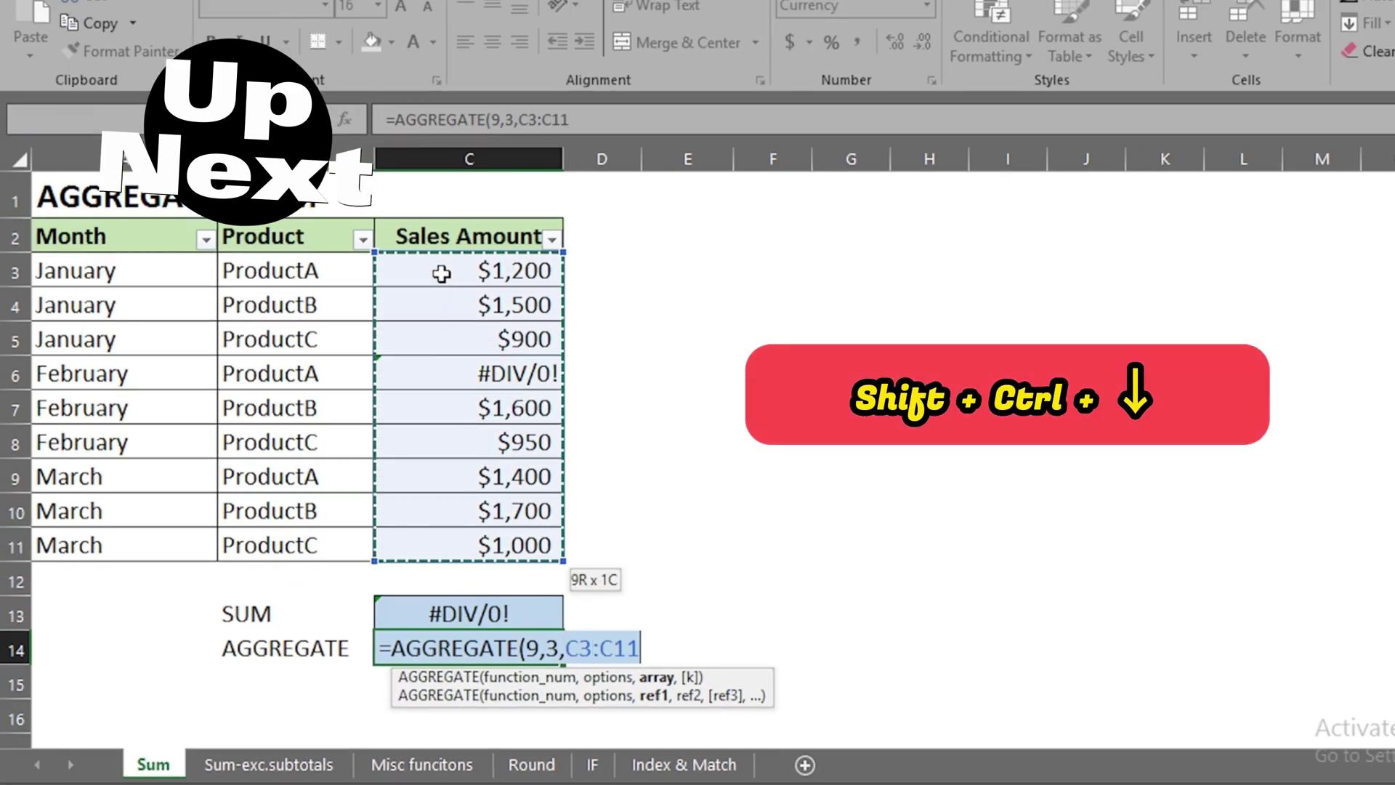
{"action": "key", "text": "Return"}
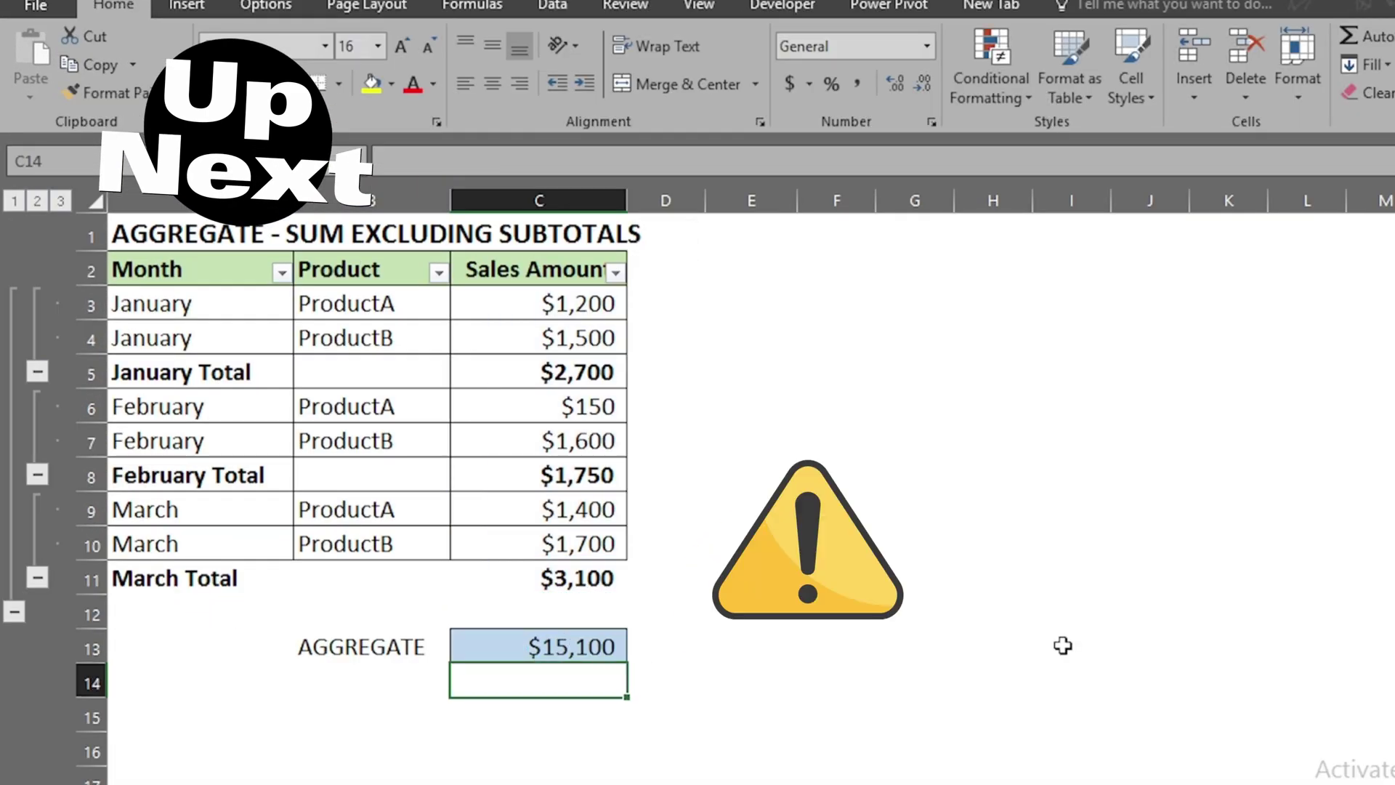
Step: Start an AGGREGATE formula in C13 with function 9 (SUM) and option 3, ignoring hidden rows, error values and nested subtotals
{"action": "key", "text": "Up"}
{"action": "type", "text": "=aggre"}
{"action": "double_click", "coordinate": [514, 666]}
{"action": "double_click", "coordinate": [735, 658]}
{"action": "type", "text": ","}
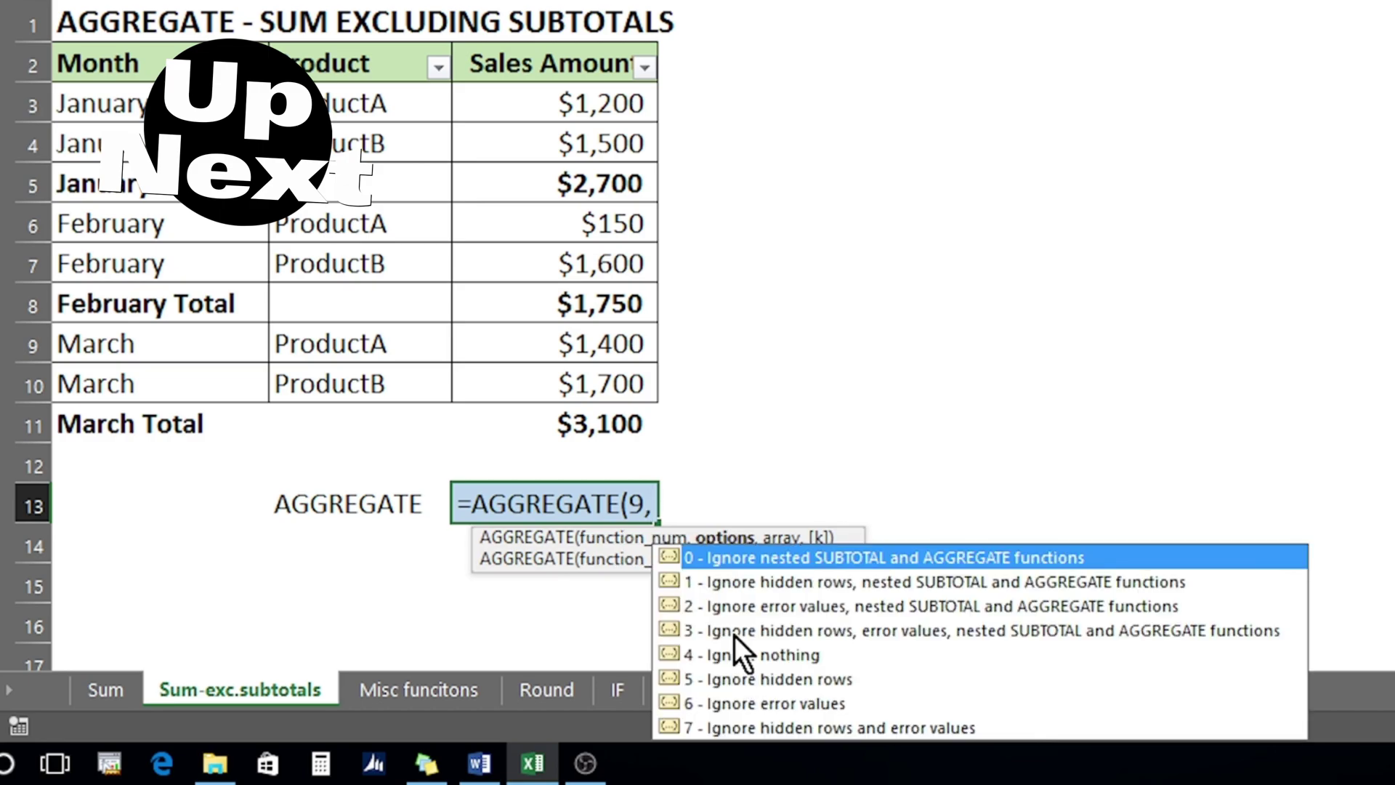
{"action": "double_click", "coordinate": [734, 626]}
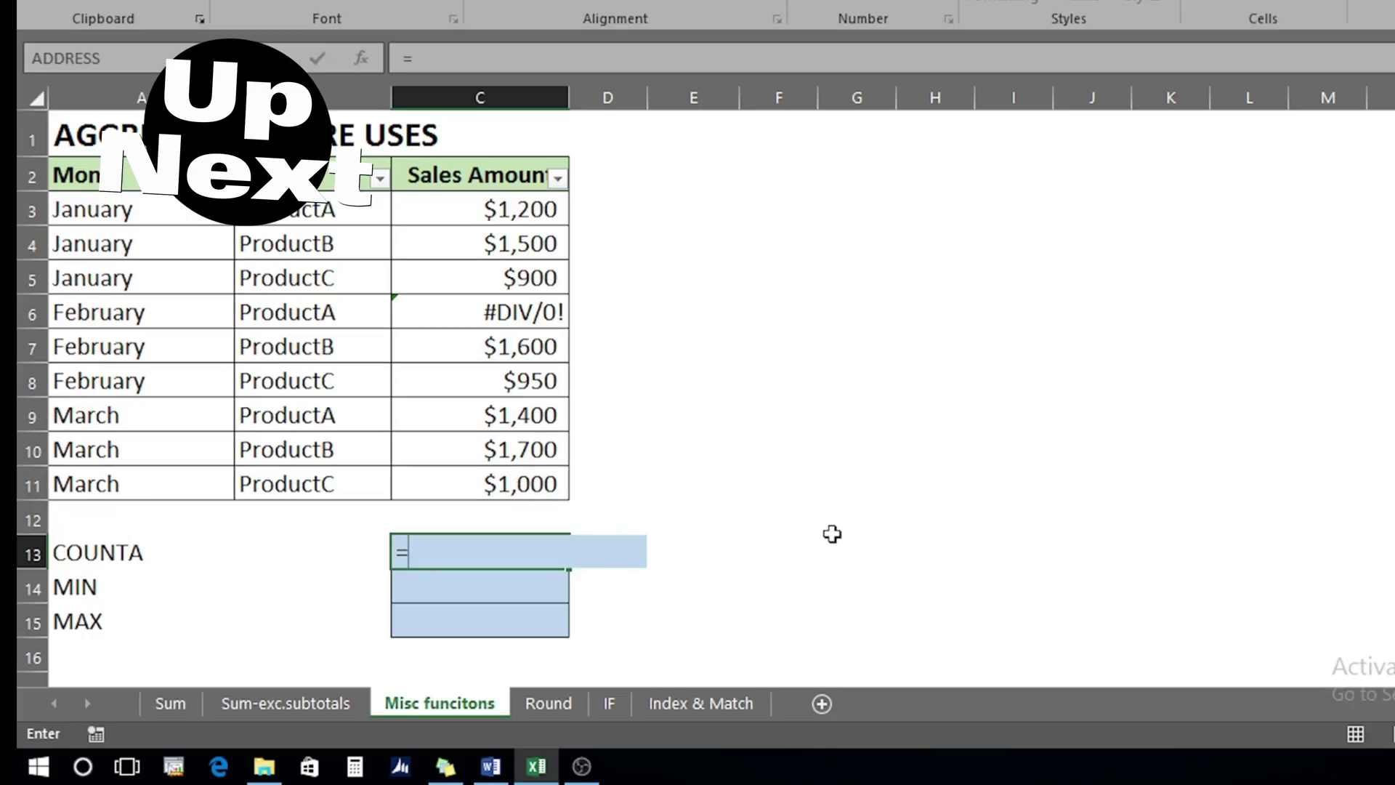
Step: Enter an AGGREGATE formula in C13 using the COUNTA function over the sales amounts C3:C11
{"action": "type", "text": "aggre"}
{"action": "key", "text": "Tab"}
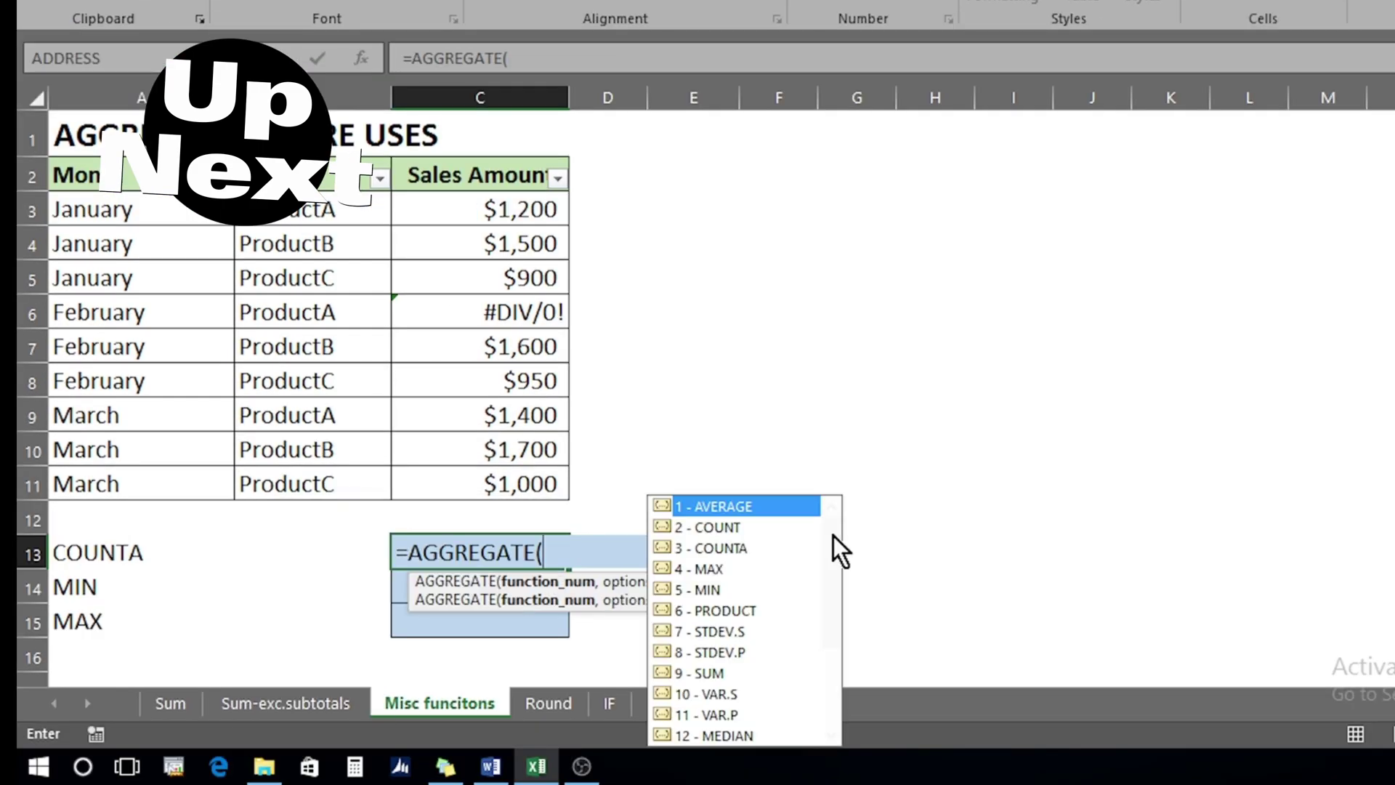
{"action": "double_click", "coordinate": [715, 563]}
{"action": "type", "text": ","}
{"action": "left_click", "coordinate": [697, 653]}
{"action": "key", "text": "Tab"}
{"action": "type", "text": ","}
{"action": "left_click_drag", "start_coordinate": [479, 209], "coordinate": [480, 484]}
{"action": "key", "text": "Return"}
Step: Enter an AGGREGATE formula in C14 using the MIN function for the sales amounts
{"action": "type", "text": "=aggre"}
{"action": "key", "text": "Tab"}
{"action": "double_click", "coordinate": [642, 590]}
{"action": "type", "text": ","}
{"action": "double_click", "coordinate": [644, 663]}
{"action": "type", "text": ","}
{"action": "key", "text": "Return"}
Step: Enter an AGGREGATE formula in C15 using the MAX function for the sales amounts
{"action": "type", "text": "=aggre"}
{"action": "key", "text": "Tab"}
{"action": "double_click", "coordinate": [623, 567]}
{"action": "type", "text": ","}
{"action": "double_click", "coordinate": [607, 661]}
{"action": "type", "text": ","}
{"action": "key", "text": "Return"}
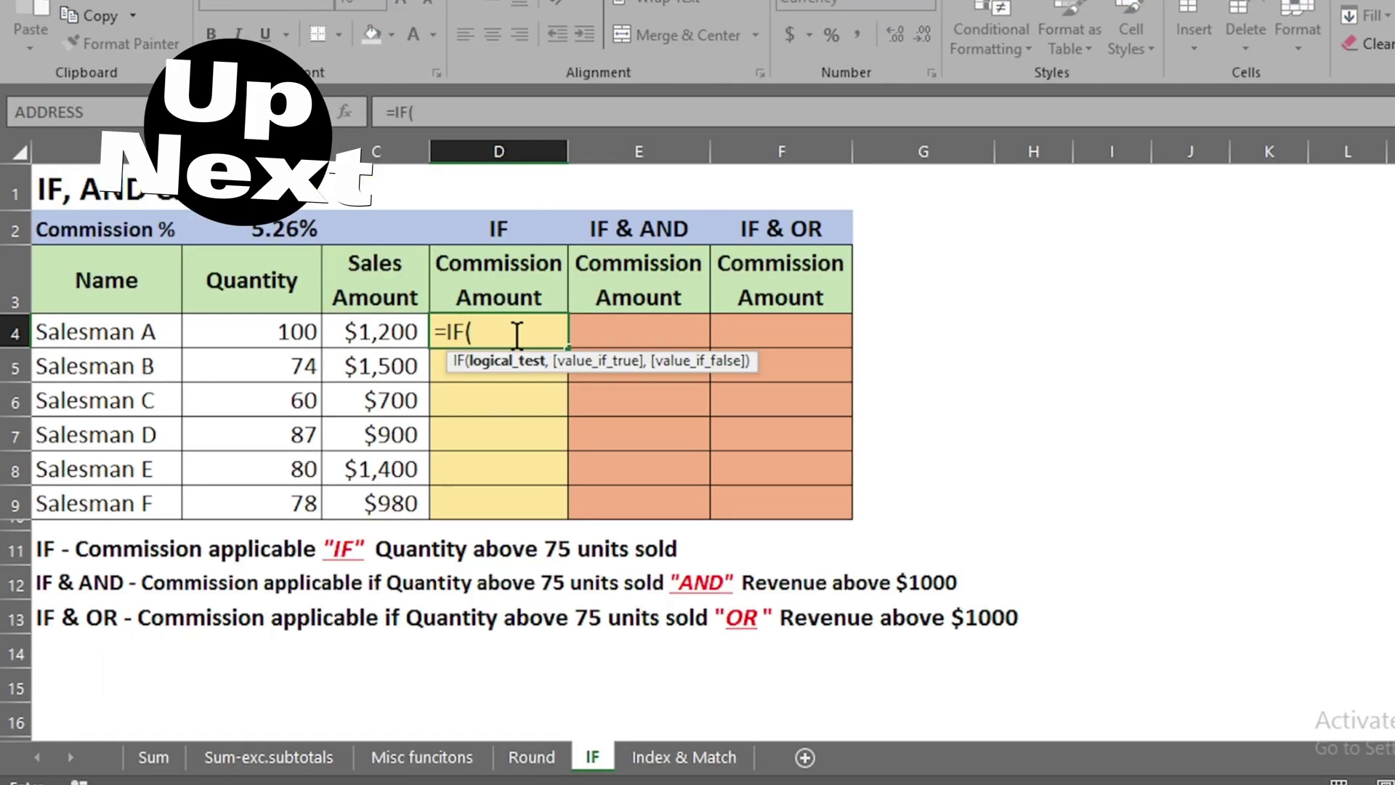
Step: Complete the IF commission formula in D4 as =IF(B4>75,$B$2*C4,0) and fill it down to D9
{"action": "left_click", "coordinate": [295, 331]}
{"action": "type", "text": ">75,"}
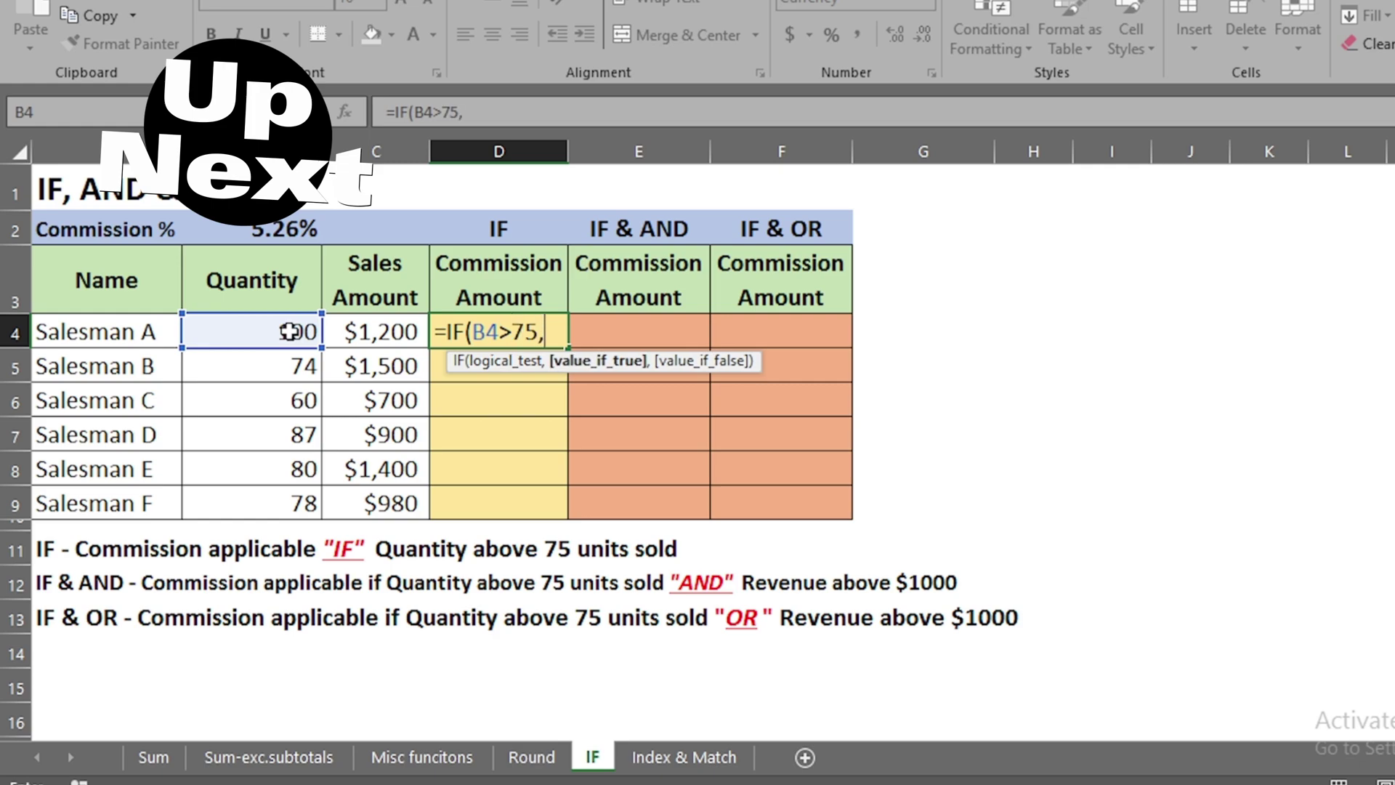
{"action": "left_click", "coordinate": [283, 229]}
{"action": "key", "text": "F4"}
{"action": "type", "text": "*"}
{"action": "left_click", "coordinate": [364, 331]}
{"action": "type", "text": ",0)"}
{"action": "key", "text": "Return"}
{"action": "double_click", "coordinate": [568, 348]}
Step: Enter =IF(AND(B4>75,C4>1000),$B$2*C4,0) in E4 and fill it down the IF & AND column
{"action": "left_click", "coordinate": [638, 331]}
{"action": "type", "text": "=IF(an"}
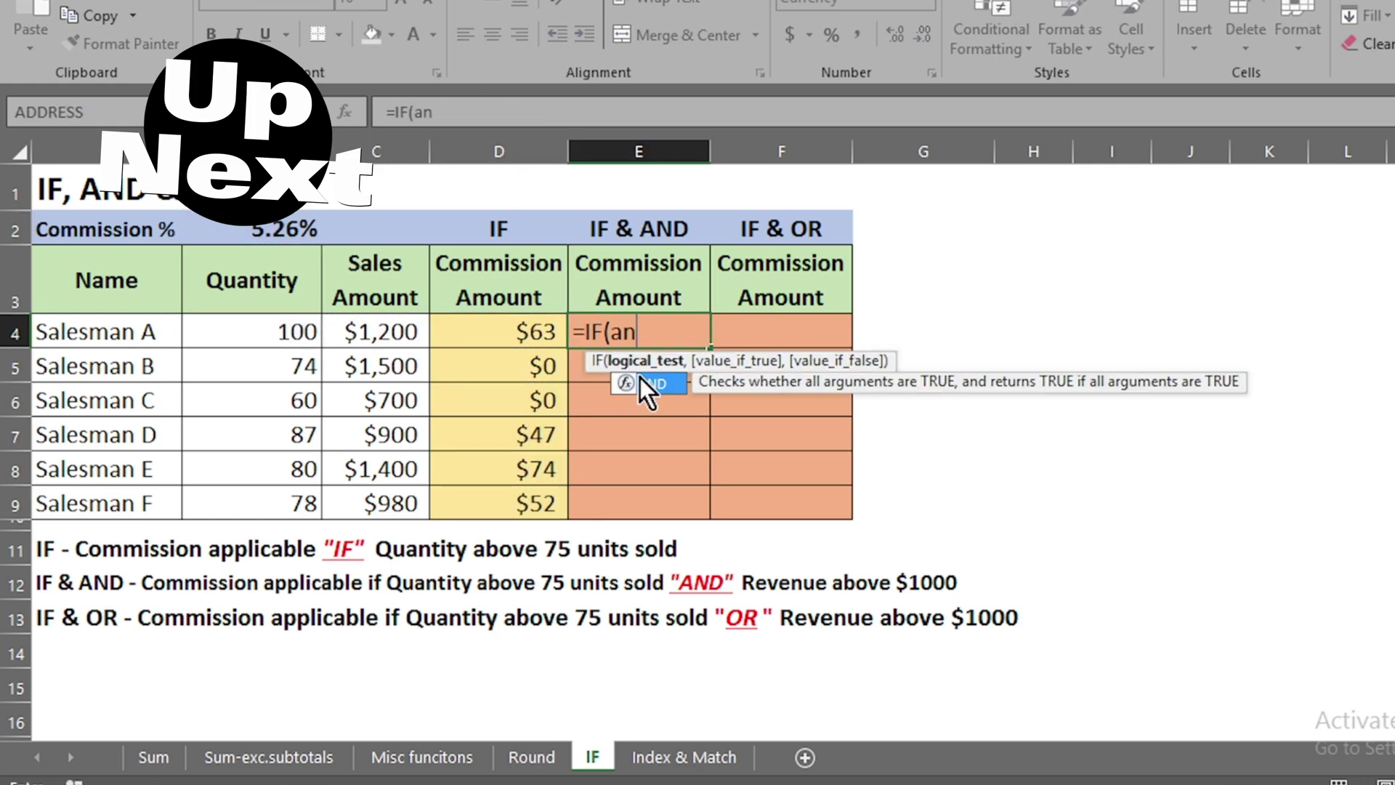
{"action": "key", "text": "Tab"}
{"action": "left_click", "coordinate": [296, 331]}
{"action": "type", "text": ">75,"}
{"action": "left_click", "coordinate": [370, 331]}
{"action": "type", "text": ">1000),$B$2*"}
{"action": "left_click", "coordinate": [354, 338]}
{"action": "type", "text": ",0)"}
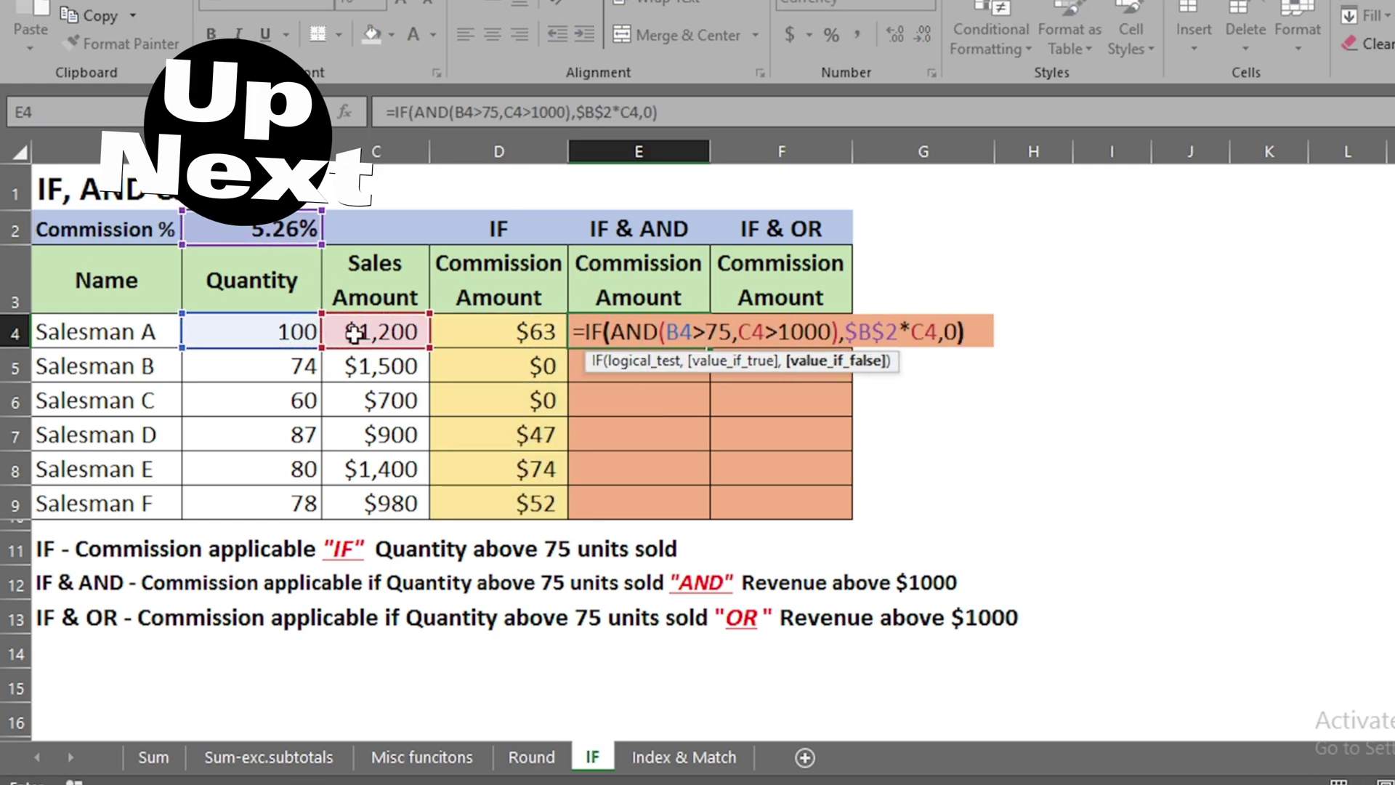
{"action": "key", "text": "Return"}
{"action": "double_click", "coordinate": [709, 347]}
Step: Start the IF & OR formula in F4 with =IF(OR(B4>75,C4>1000), and reference the commission percentage in B2
{"action": "left_click", "coordinate": [781, 331]}
{"action": "type", "text": "=IF(or(B4>75,C4>1000),"}
{"action": "left_click", "coordinate": [271, 230]}
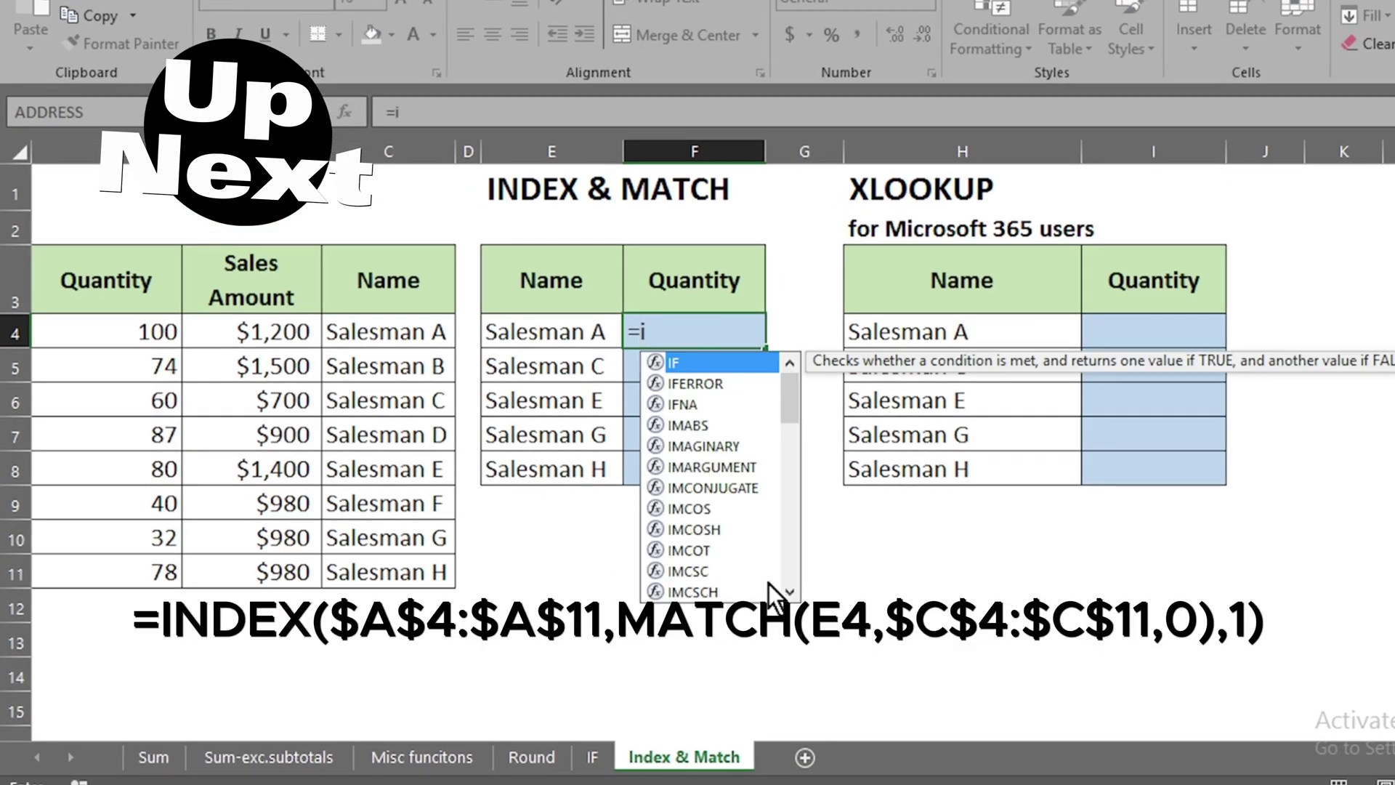
Step: Start an INDEX formula in F4 with quantities A4:A11 as the array and a nested MATCH looking up E4
{"action": "type", "text": "in"}
{"action": "key", "text": "Tab"}
{"action": "left_click_drag", "start_coordinate": [113, 330], "coordinate": [114, 574]}
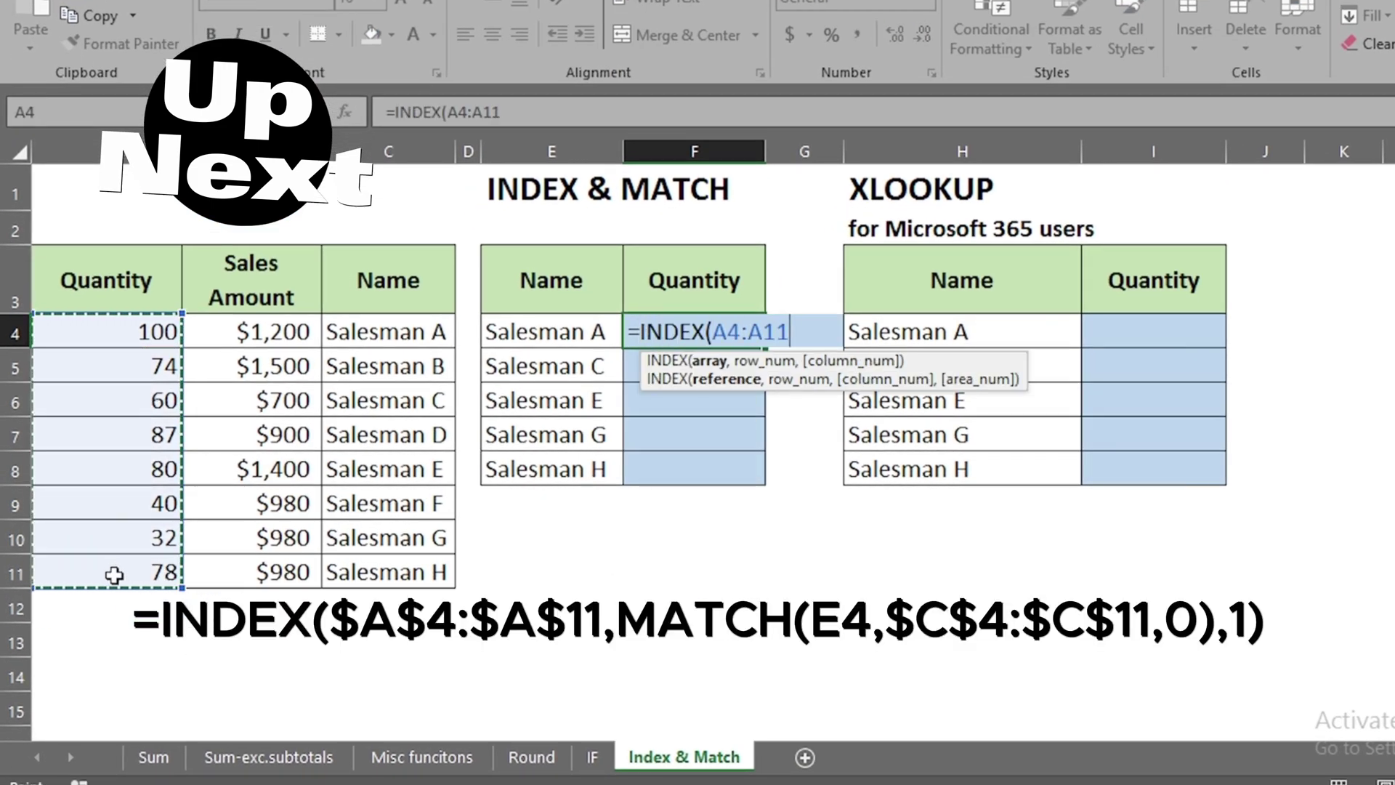
{"action": "type", "text": ",ma"}
{"action": "key", "text": "Tab"}
{"action": "left_click", "coordinate": [516, 330]}
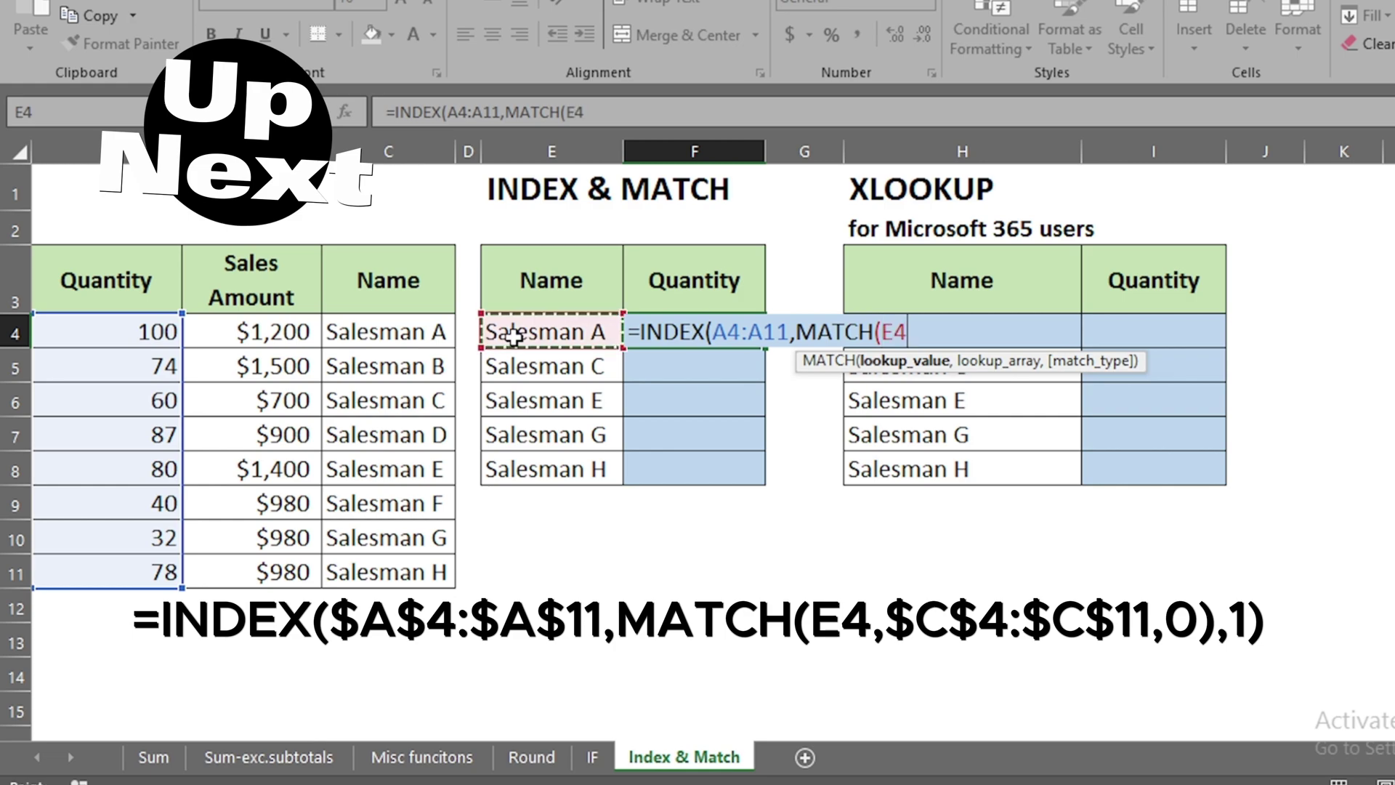
Step: Complete the formula with lookup array C4:C11, match type 0 and column number 1, and copy the cell
{"action": "type", "text": ","}
{"action": "left_click_drag", "start_coordinate": [374, 324], "coordinate": [377, 570]}
{"action": "type", "text": ","}
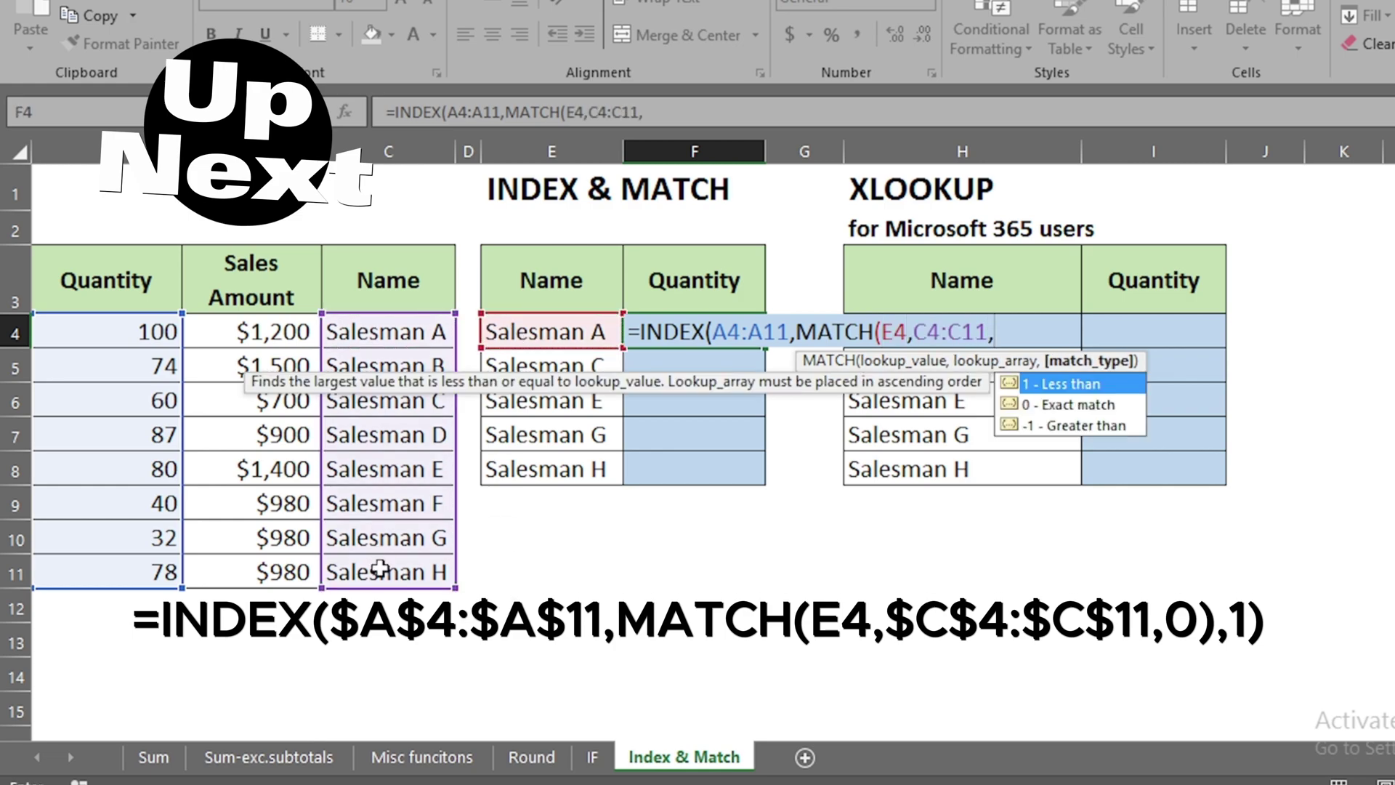
{"action": "type", "text": "0),"}
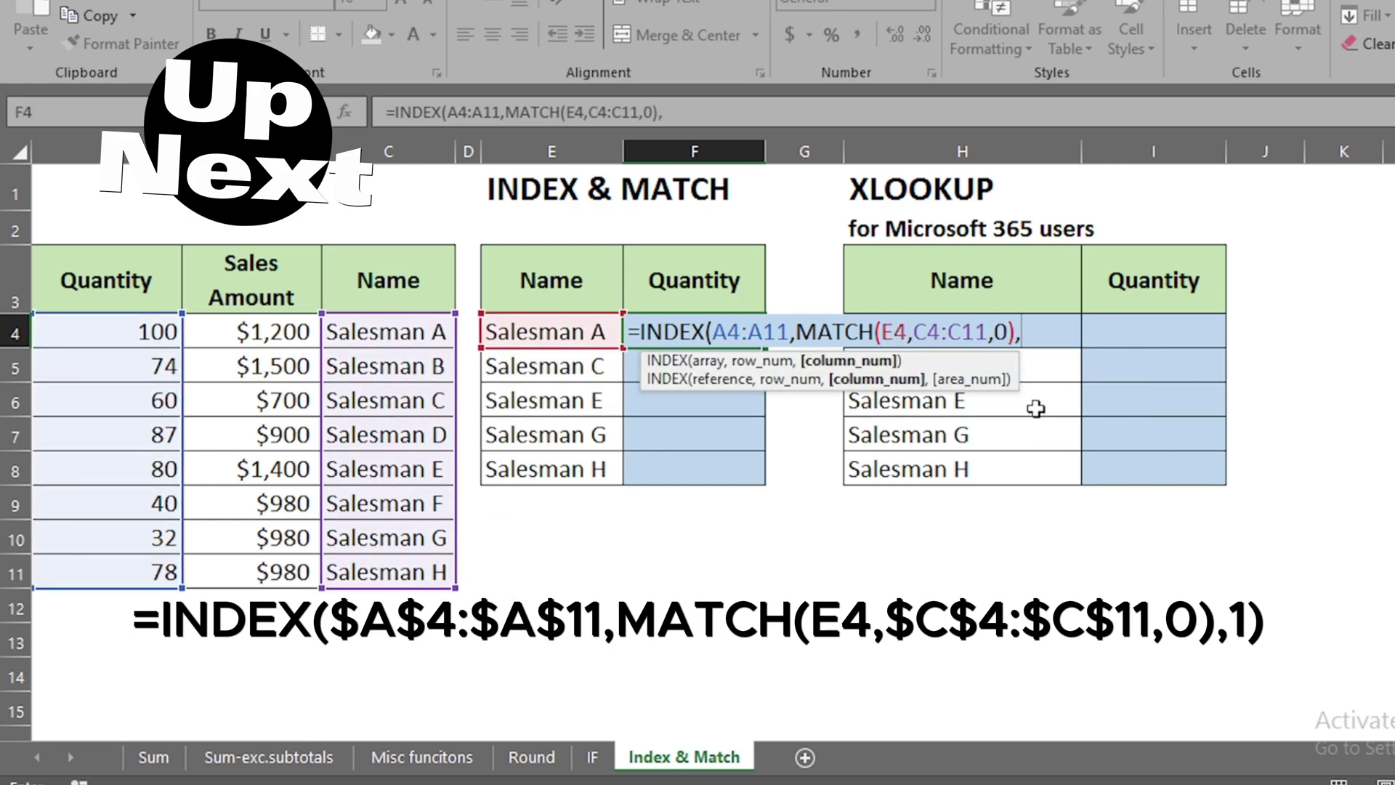
{"action": "type", "text": "1"}
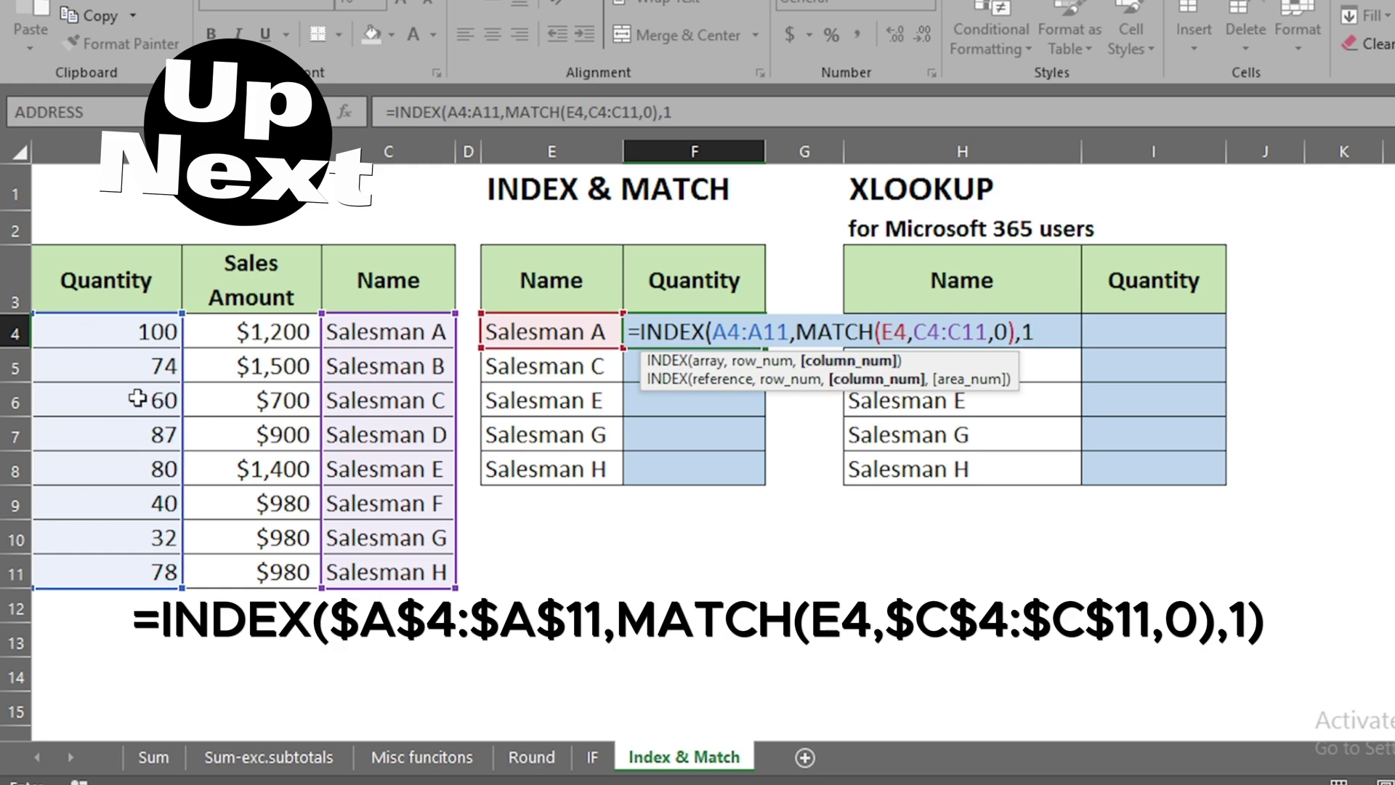
{"action": "type", "text": ")"}
{"action": "key", "text": "ctrl+Return"}
{"action": "key", "text": "ctrl+c"}
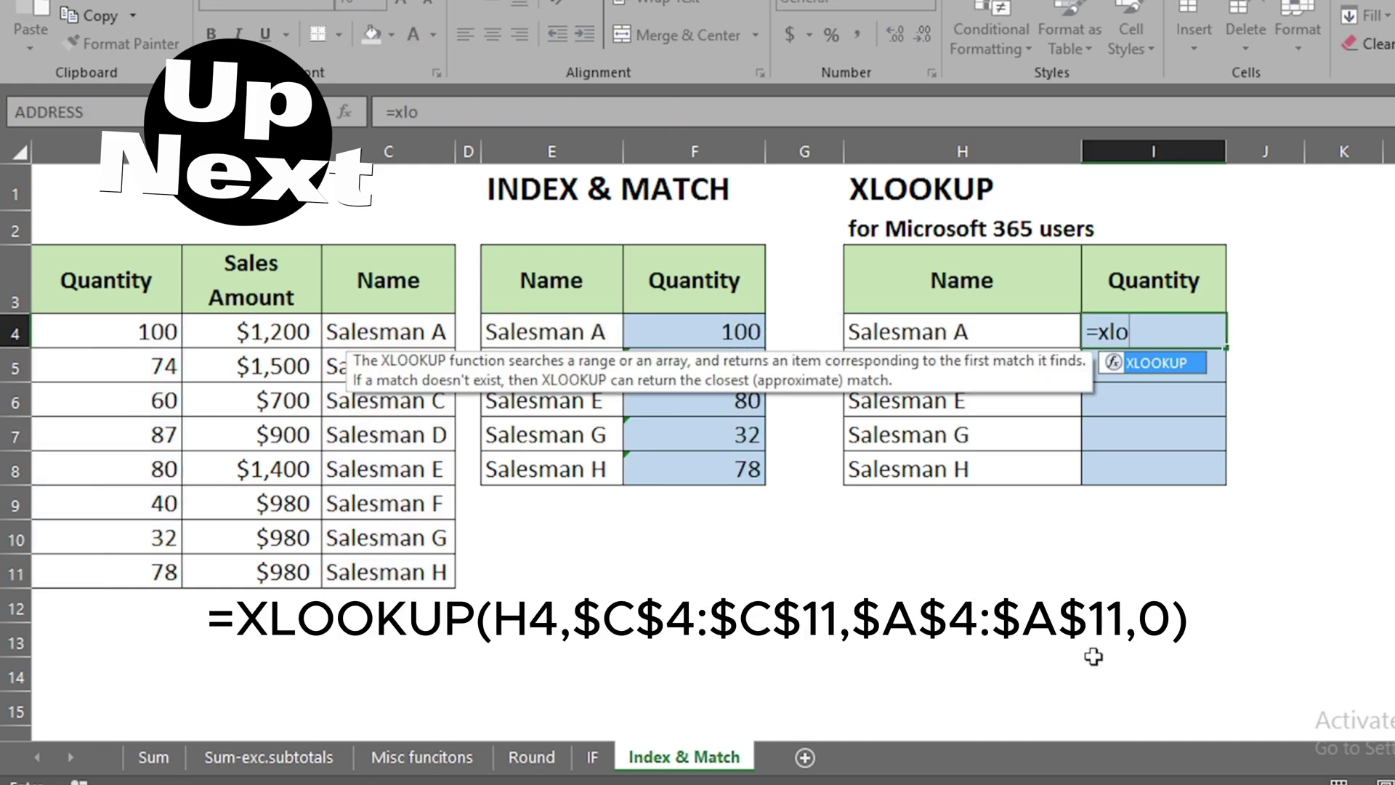
Step: Enter an XLOOKUP formula in I4 that looks up H4 in C4:C11, returns A4:A11 and otherwise 0, and copy it
{"action": "key", "text": "Tab"}
{"action": "left_click", "coordinate": [954, 332]}
{"action": "type", "text": ","}
{"action": "left_click_drag", "start_coordinate": [388, 331], "coordinate": [389, 572]}
{"action": "type", "text": ","}
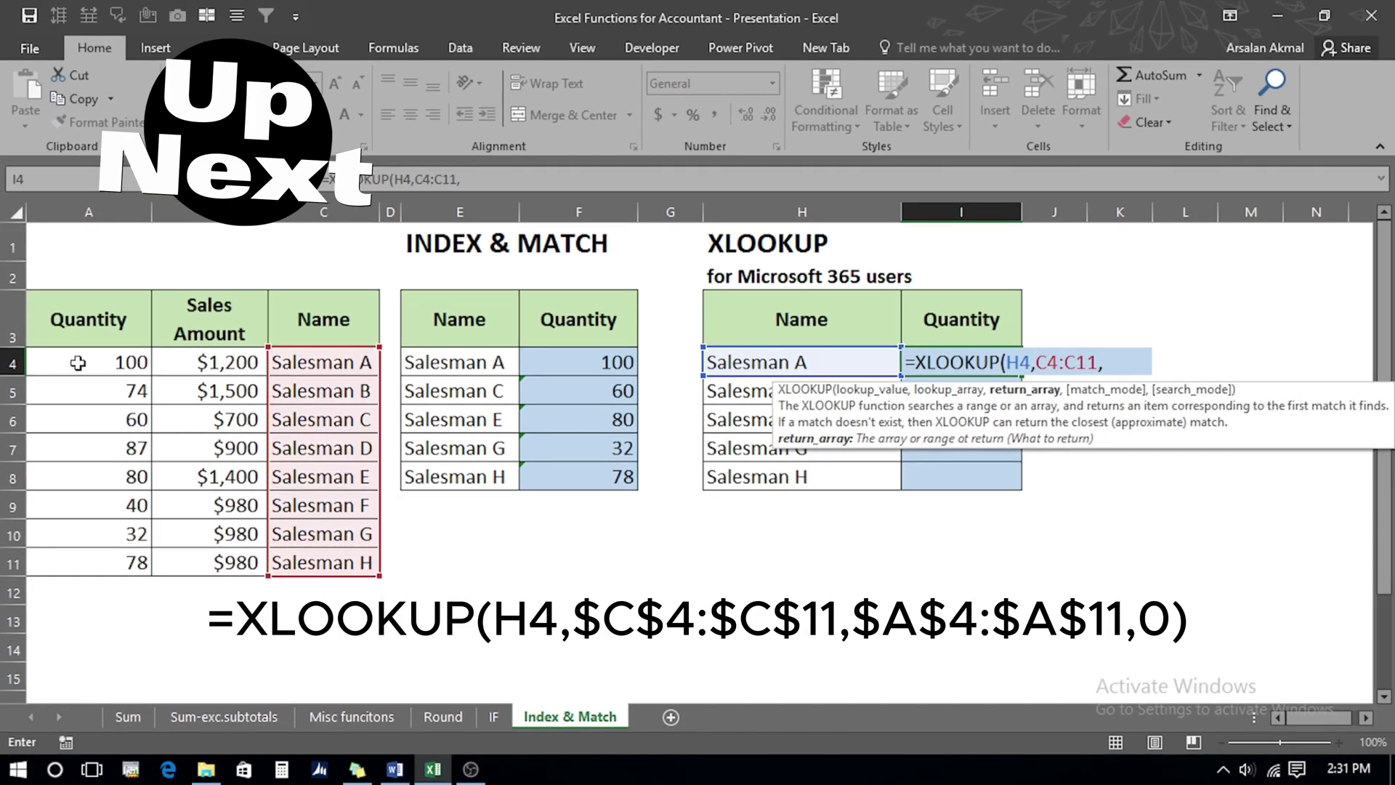
{"action": "left_click_drag", "start_coordinate": [69, 327], "coordinate": [105, 572]}
{"action": "type", "text": ",0)"}
{"action": "key", "text": "ctrl+Return"}
{"action": "key", "text": "ctrl+c"}
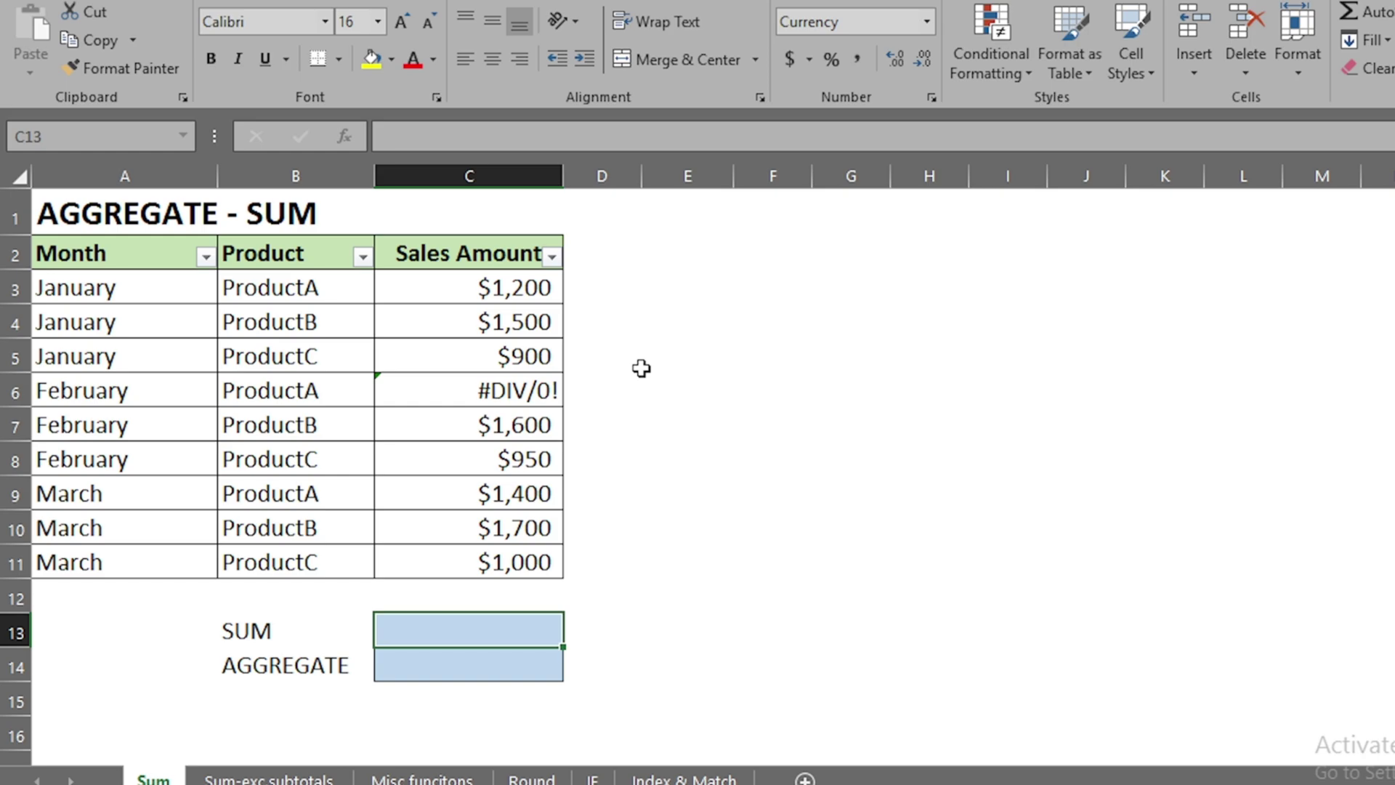
Step: Enter =SUM(C3:C11) in C13 and inspect the formula of the error cell C6
{"action": "type", "text": "="}
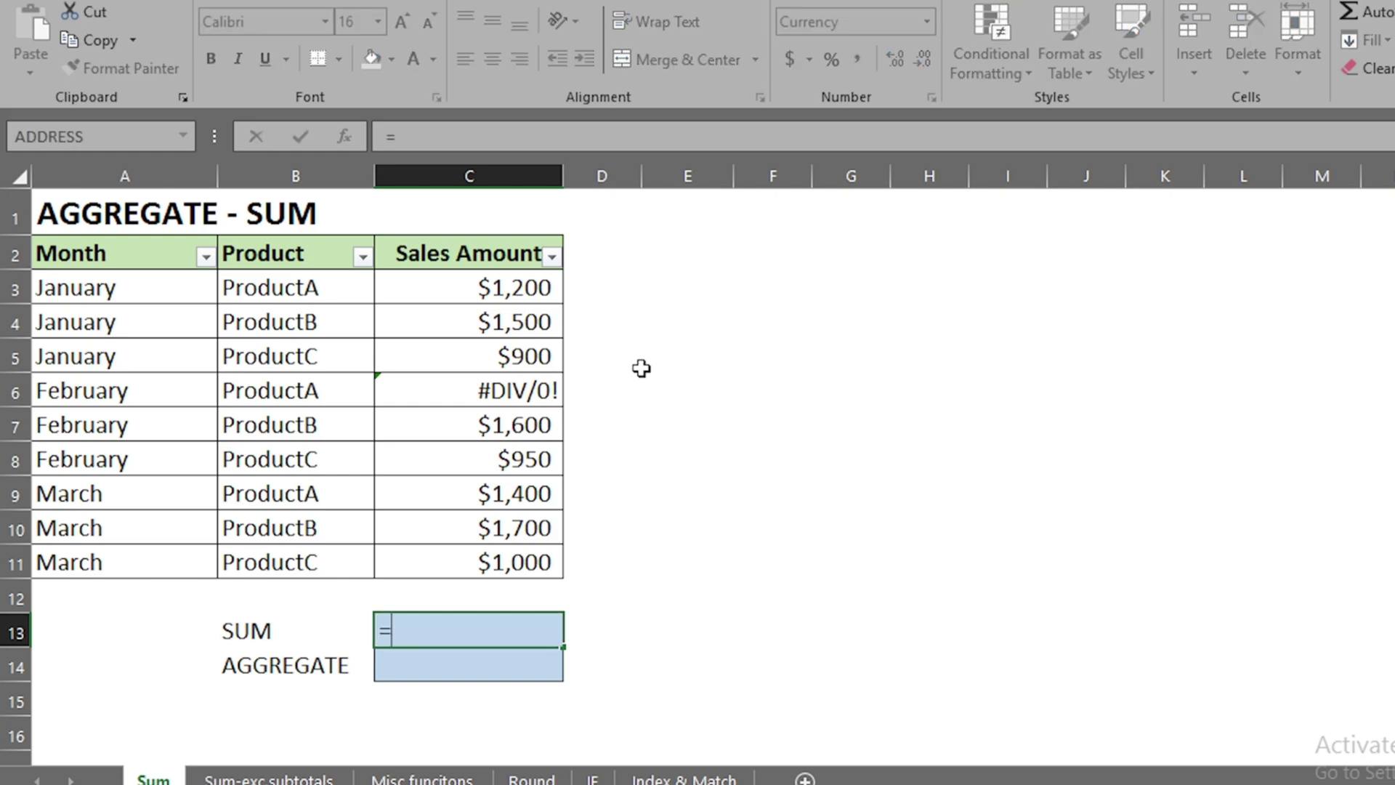
{"action": "type", "text": "sum"}
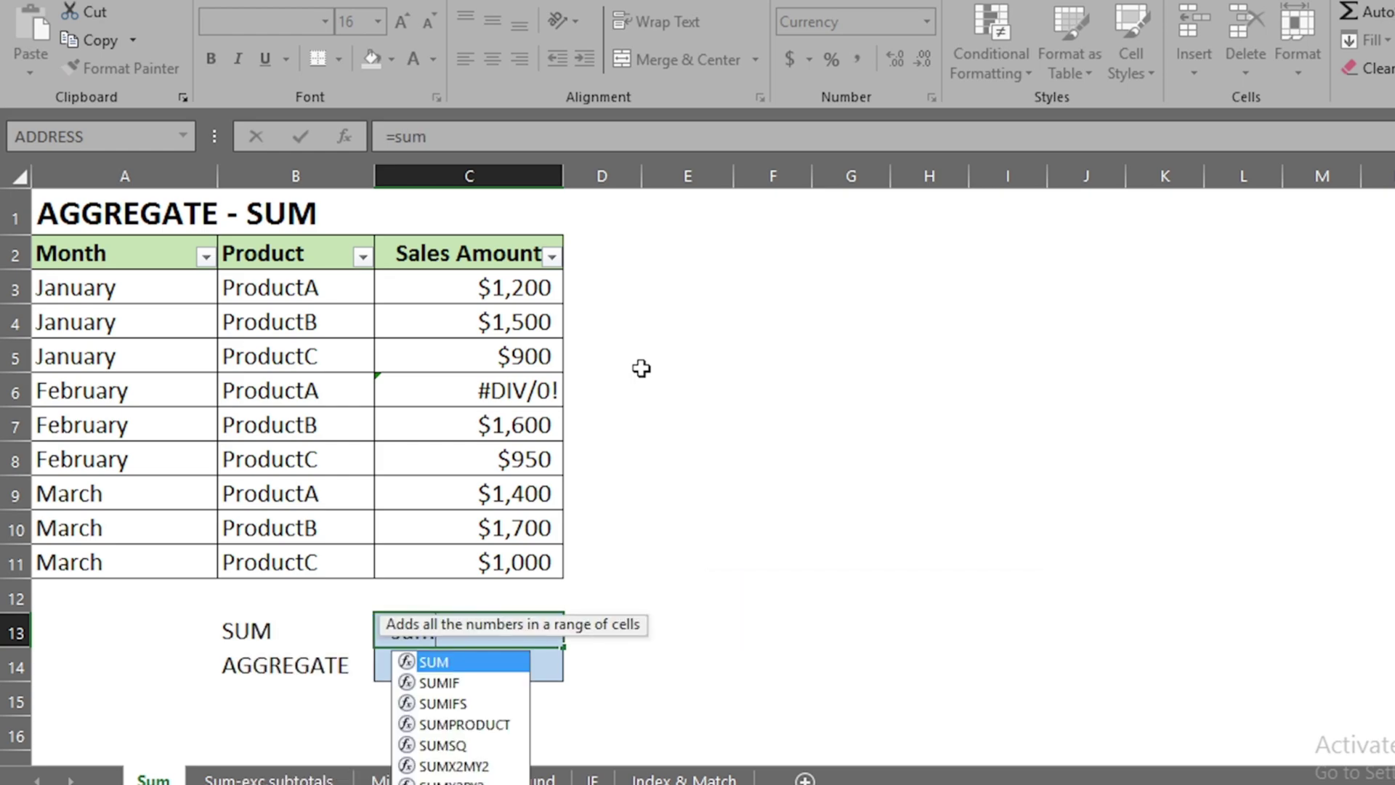
{"action": "key", "text": "Tab"}
{"action": "left_click", "coordinate": [451, 277]}
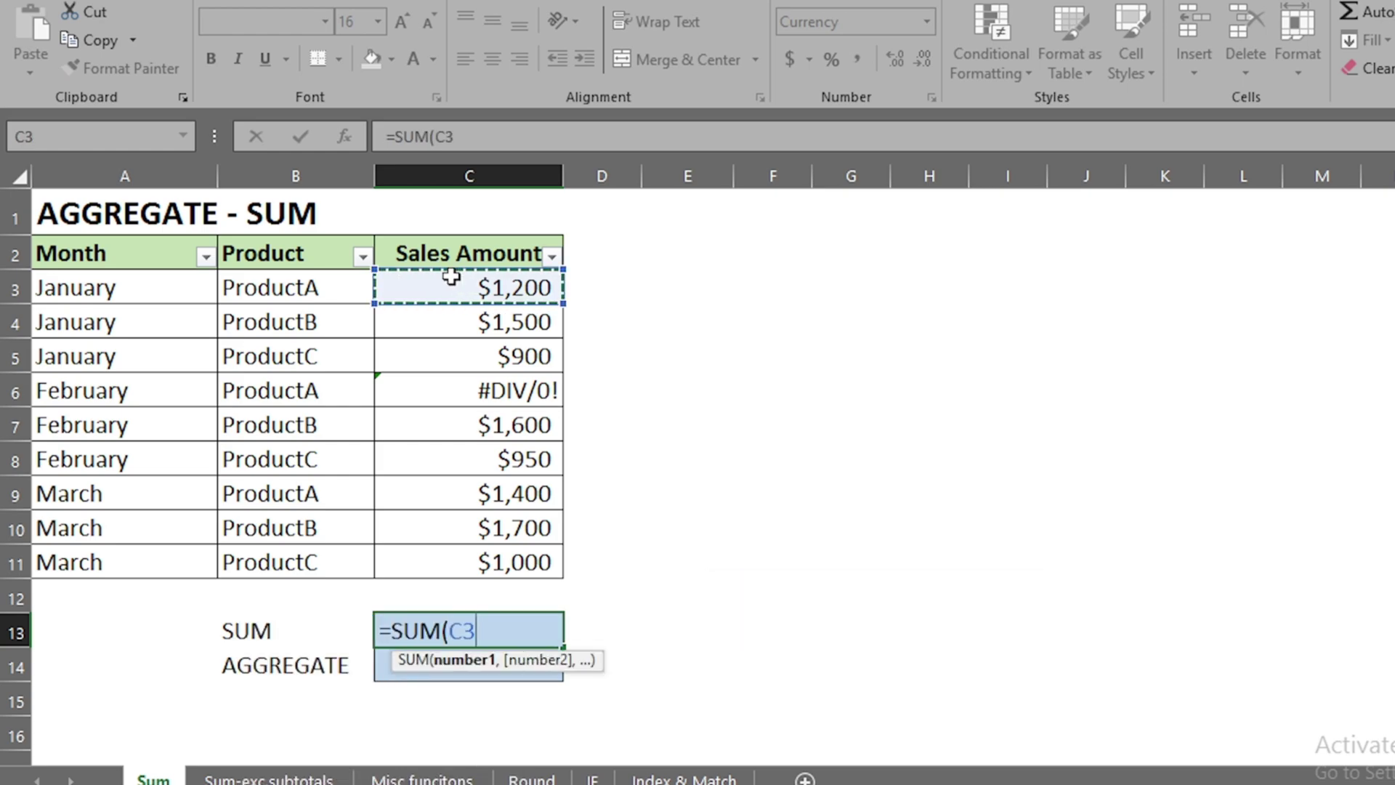
{"action": "key", "text": "ctrl+shift+Down"}
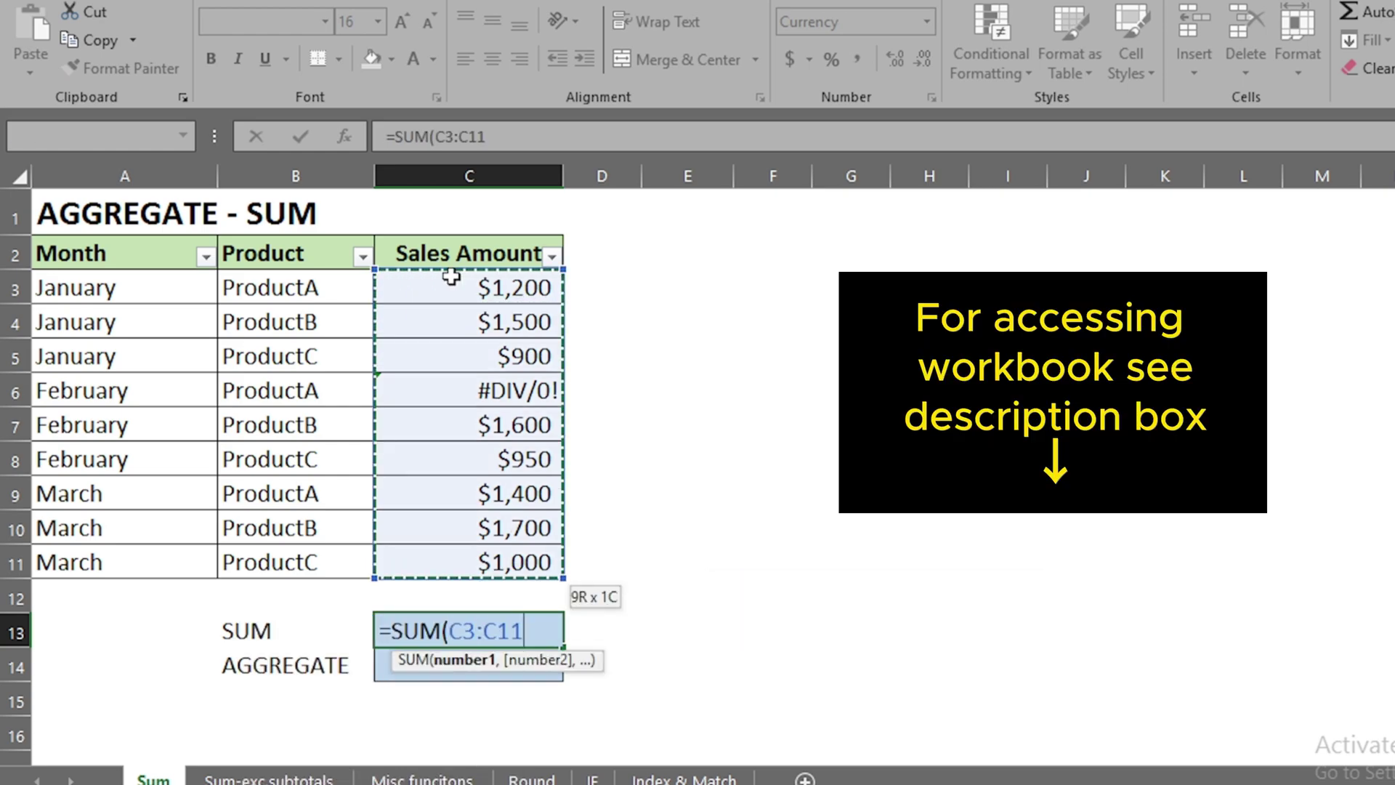
{"action": "type", "text": ")"}
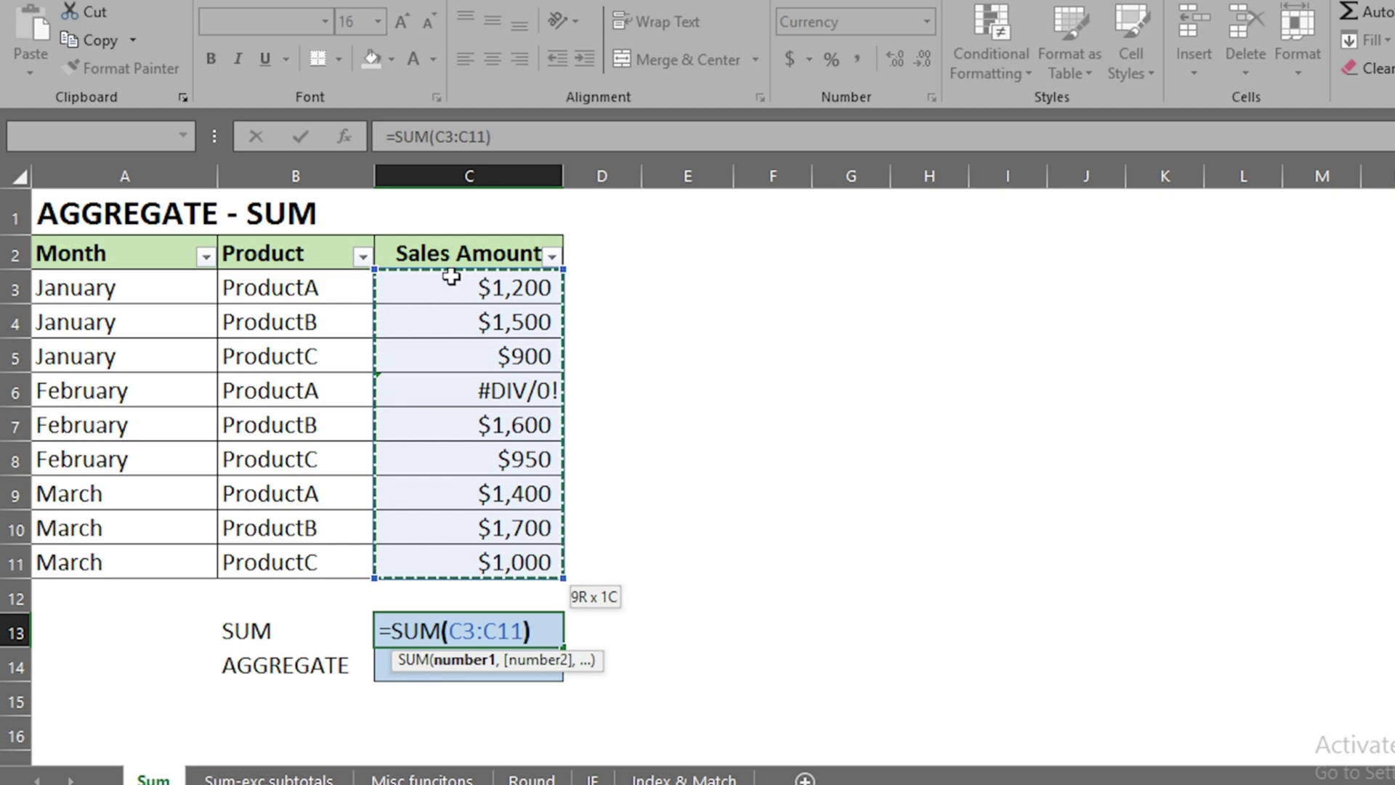
{"action": "key", "text": "Return"}
{"action": "key", "text": "Up"}
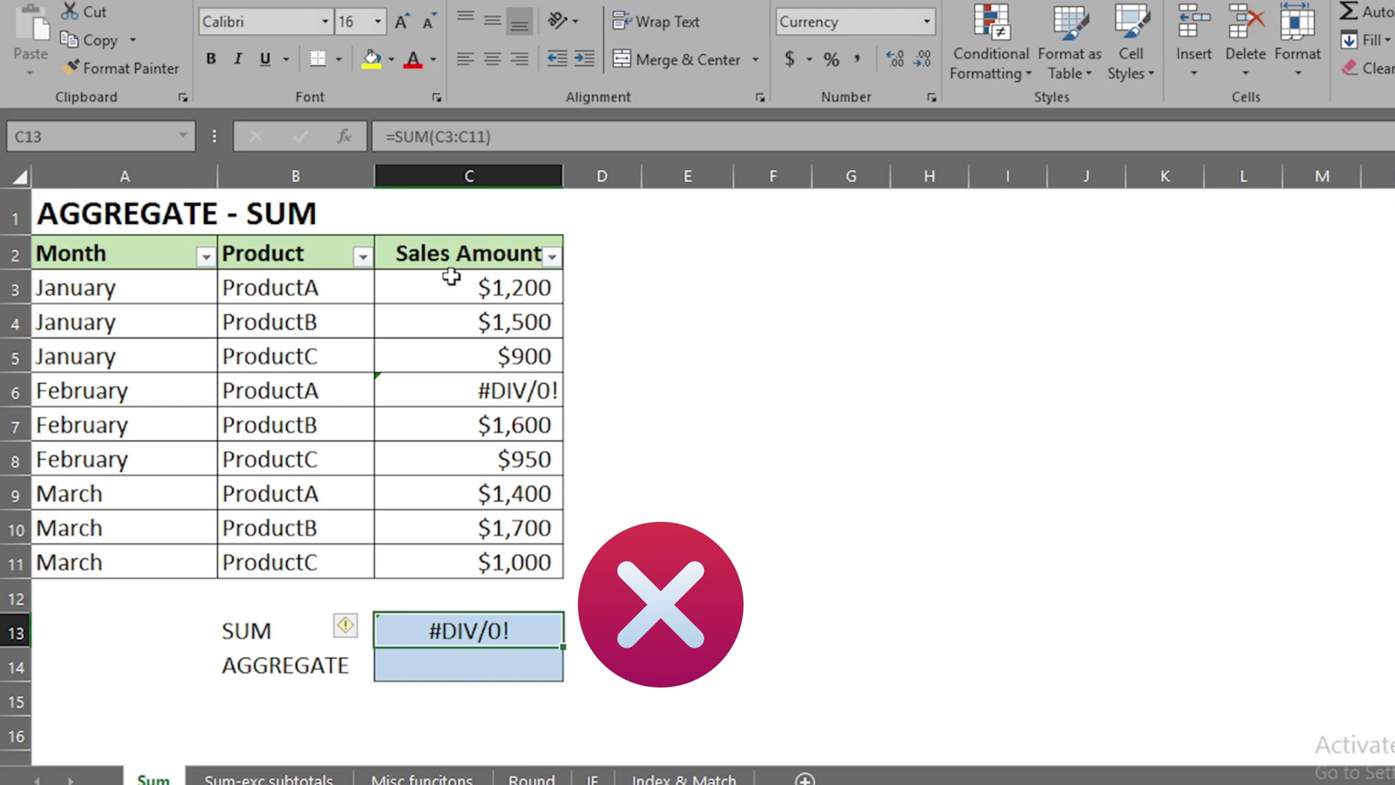
{"action": "left_click", "coordinate": [454, 383]}
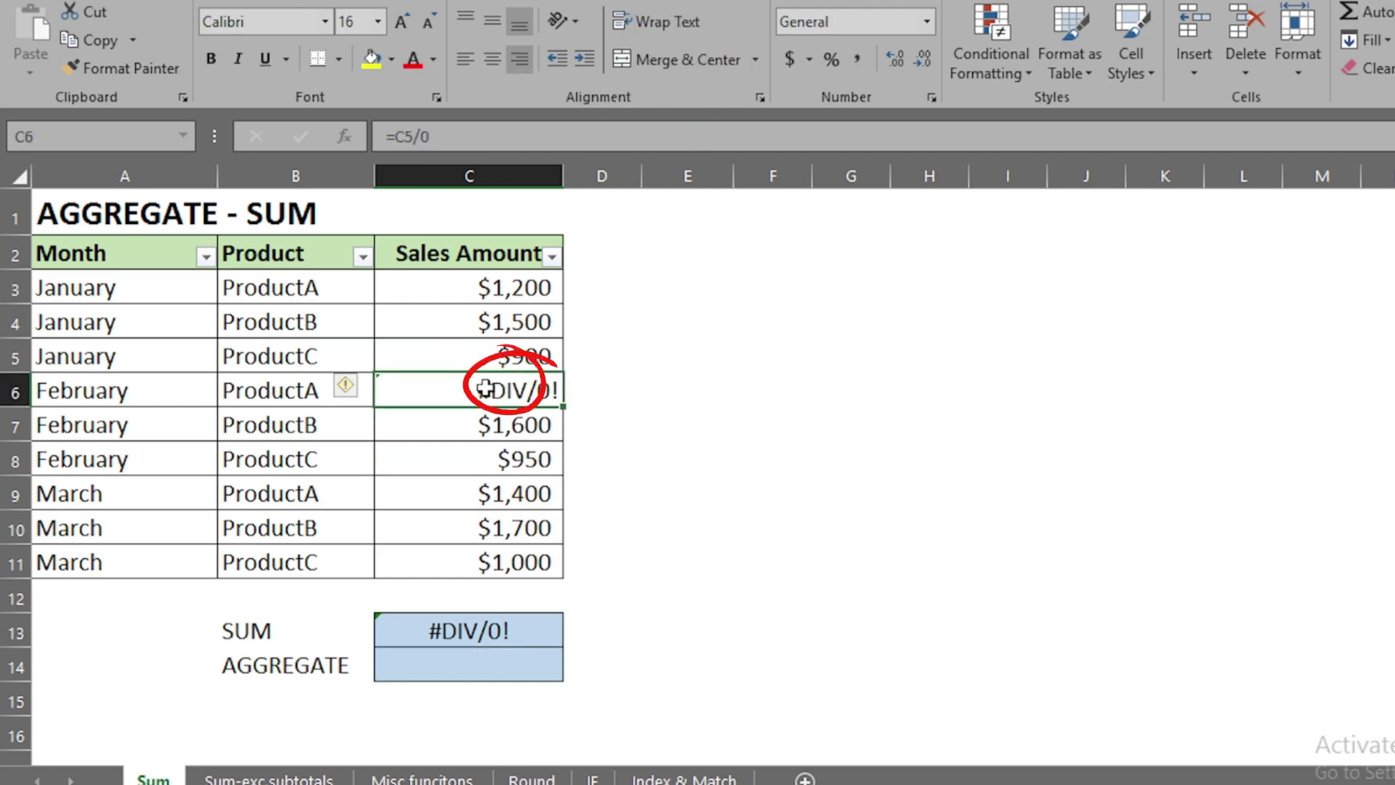
Step: Start an AGGREGATE formula in C14 with function number 9 (SUM)
{"action": "left_click", "coordinate": [451, 665]}
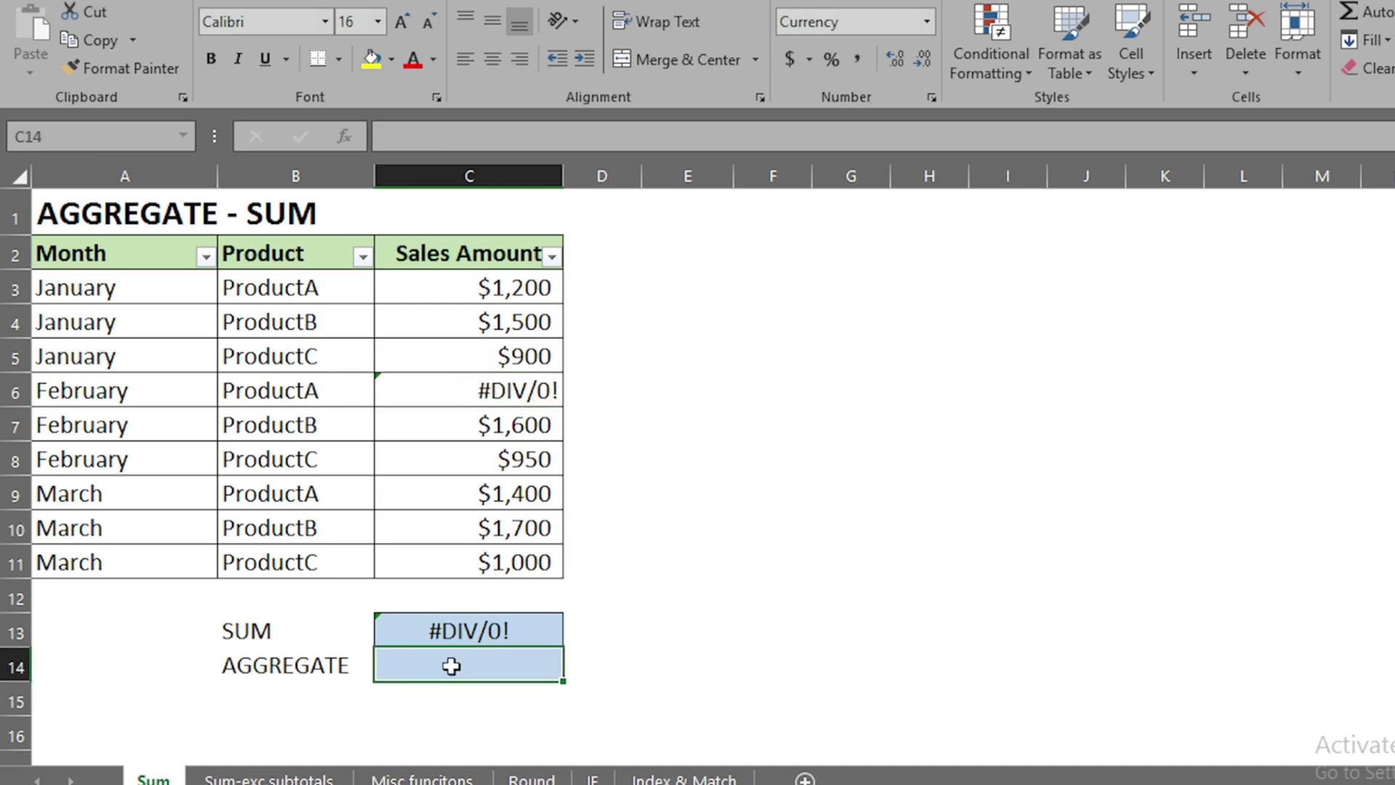
{"action": "type", "text": "=a"}
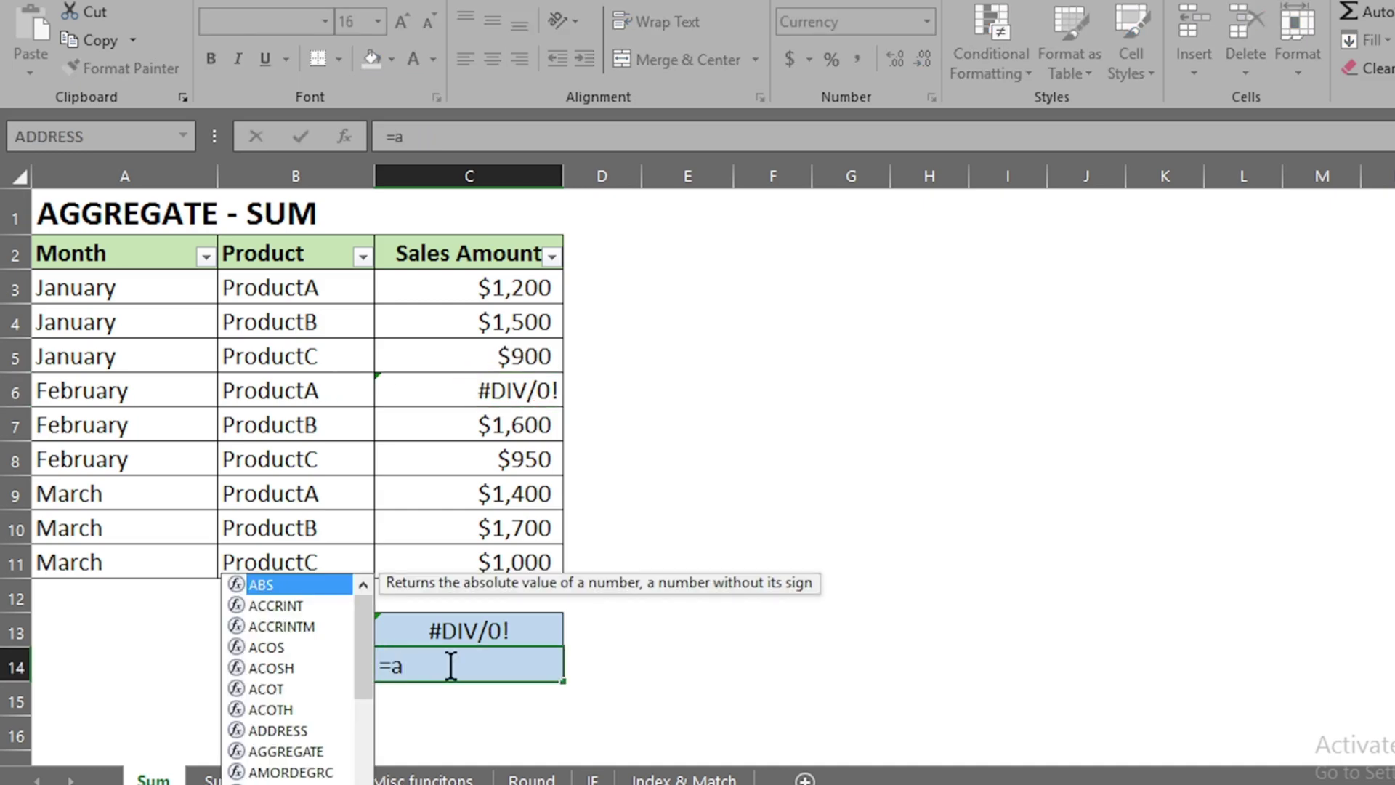
{"action": "type", "text": "gg"}
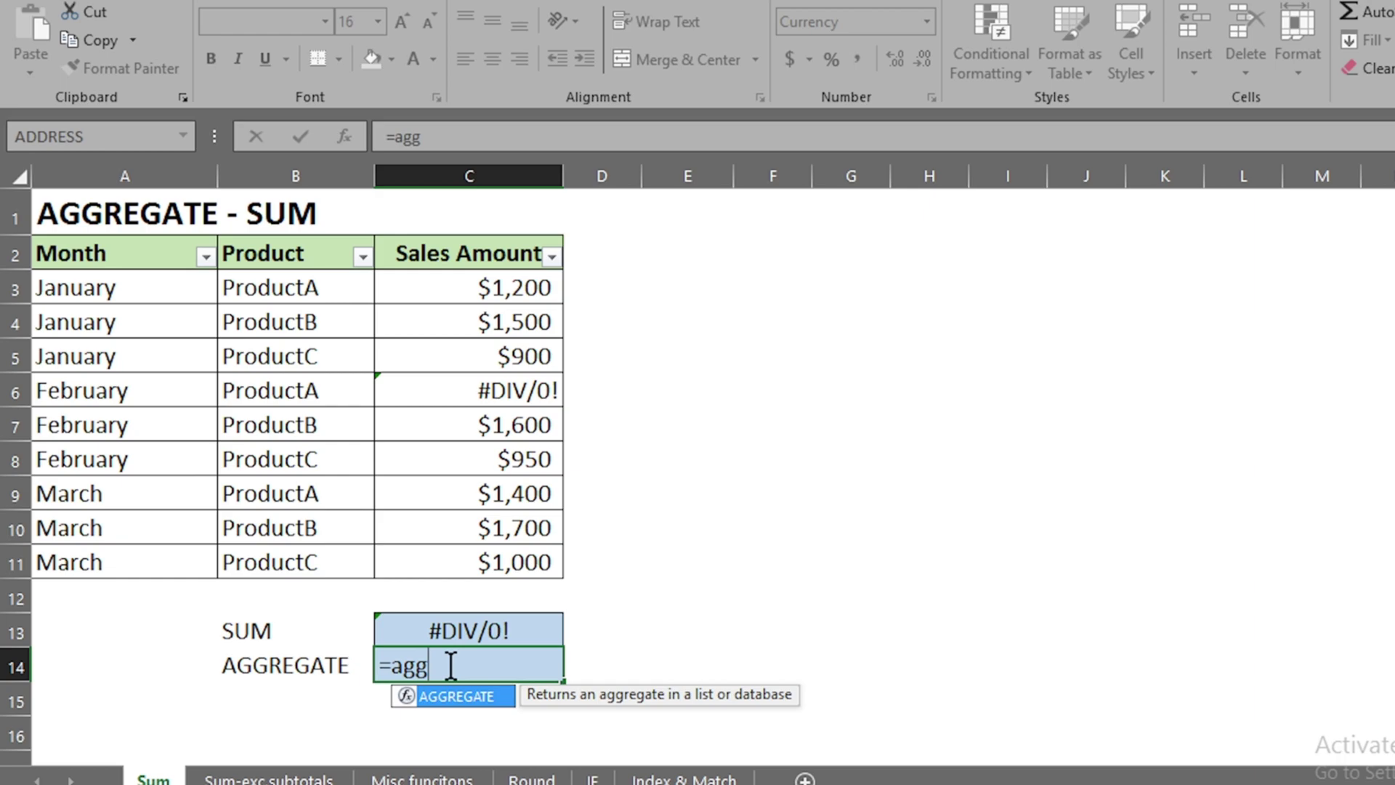
{"action": "double_click", "coordinate": [477, 700]}
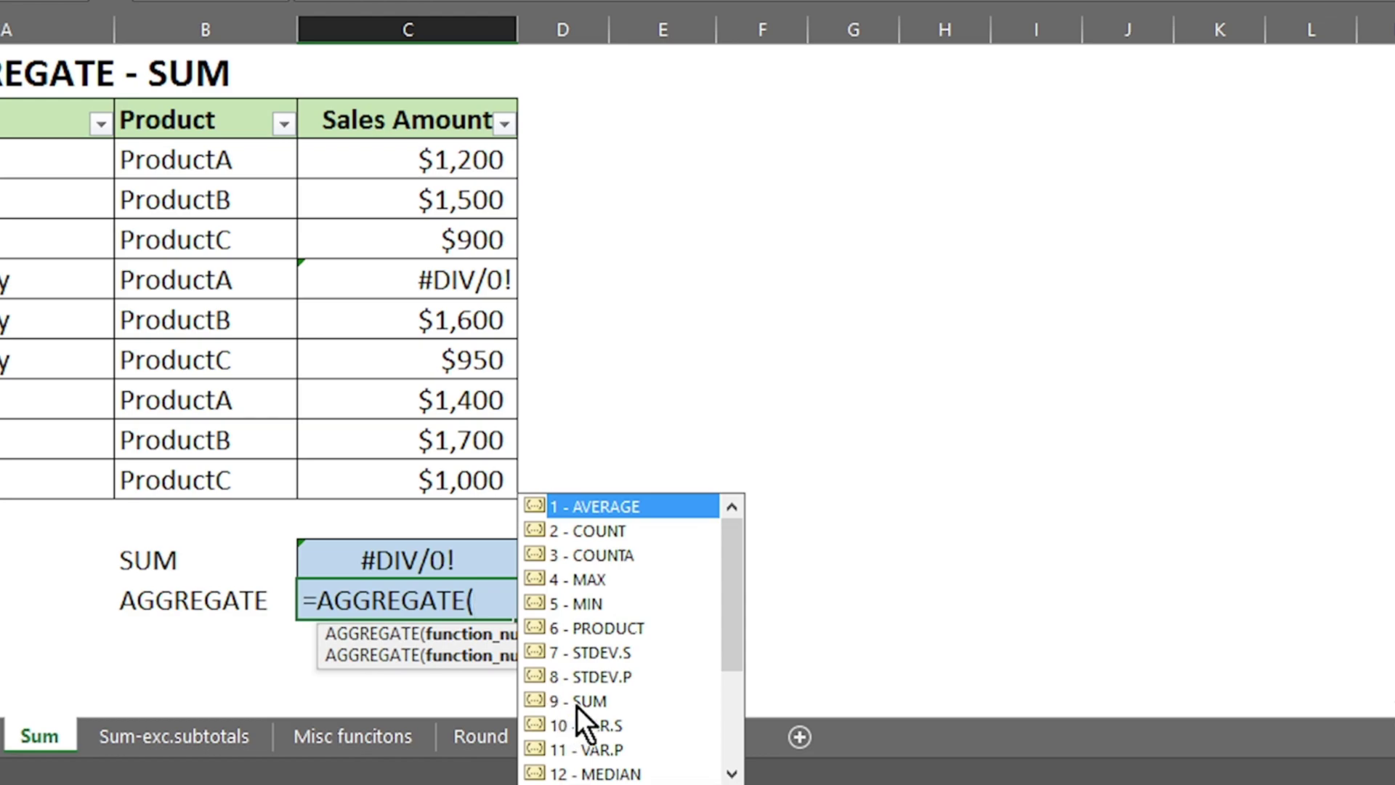
{"action": "left_click", "coordinate": [582, 702]}
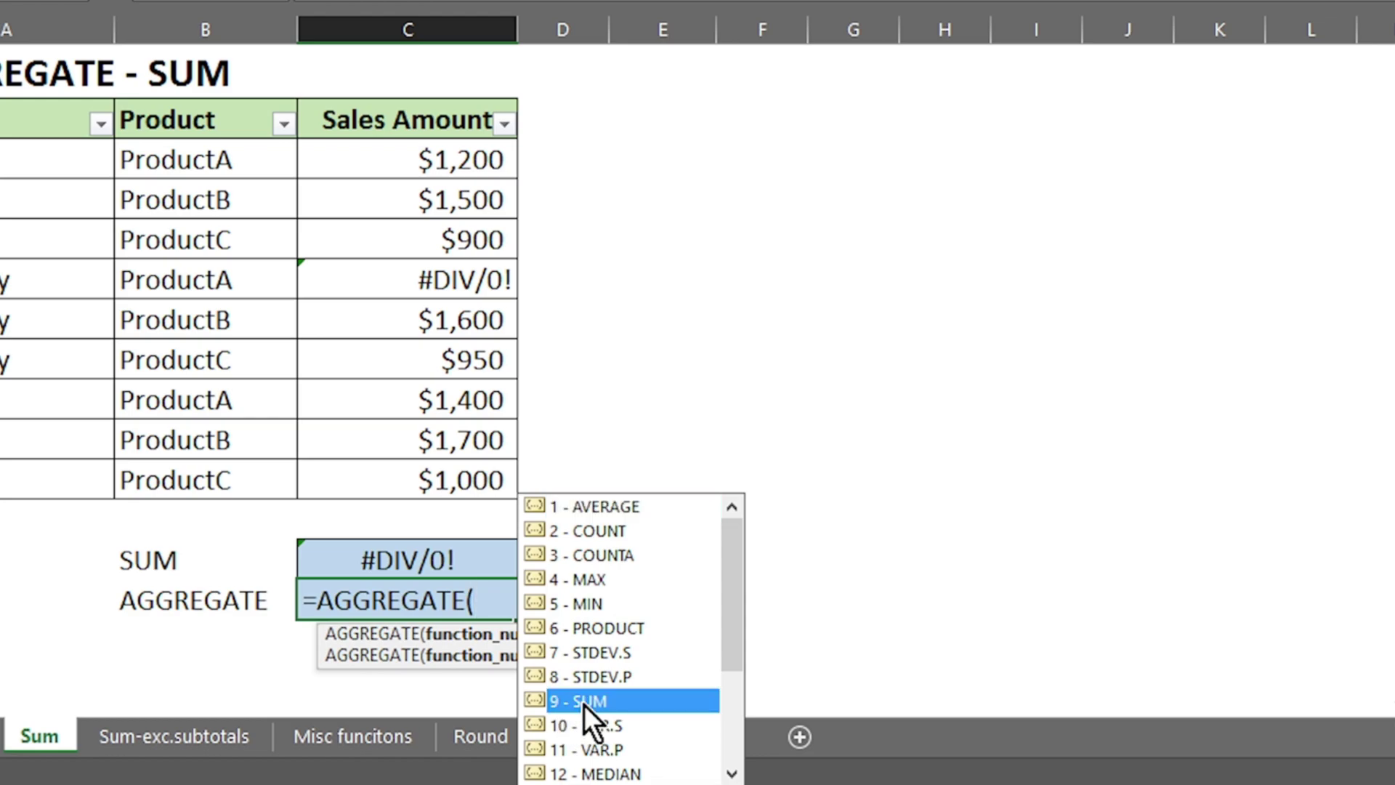
{"action": "double_click", "coordinate": [583, 702]}
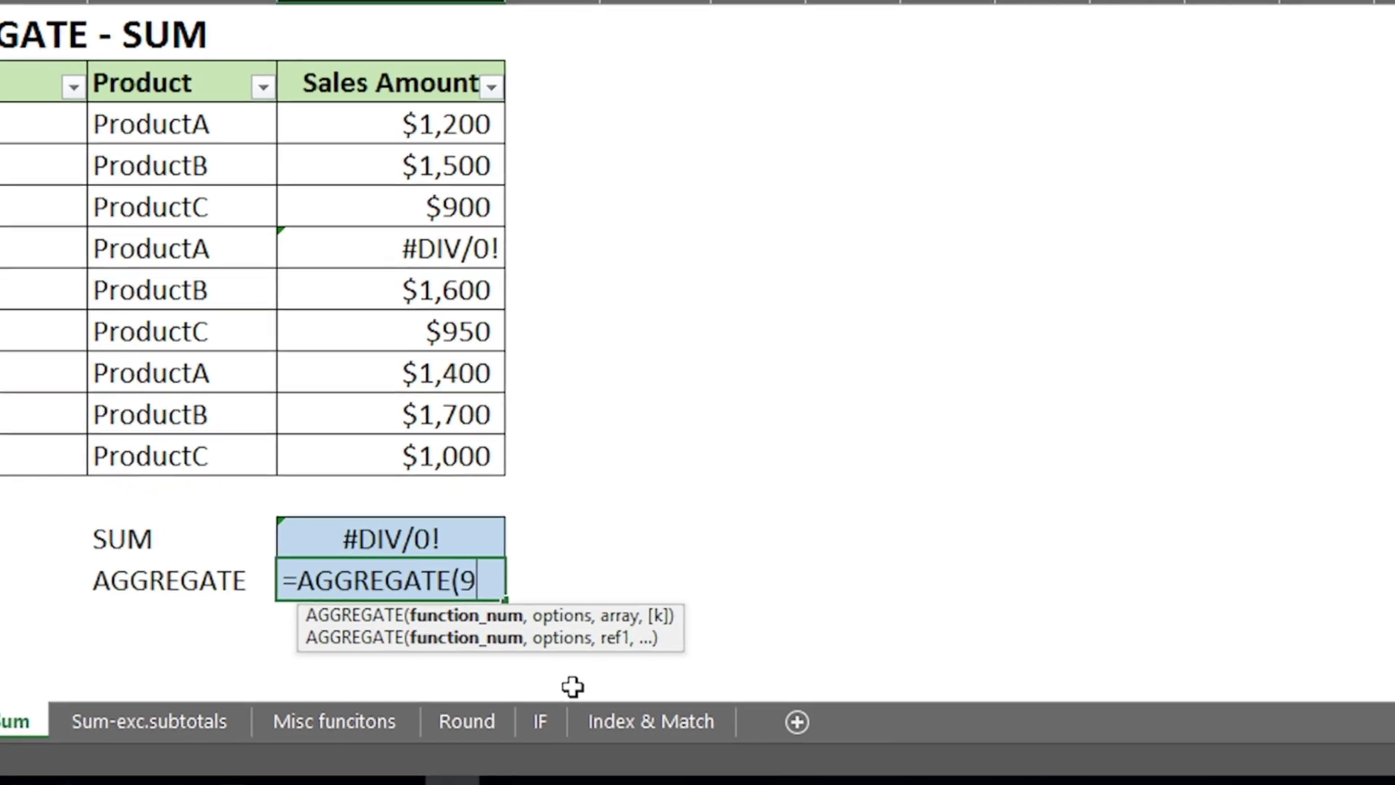
Step: Complete the C14 formula with option 3, ignoring hidden rows, error values and nested subtotals, over the range C3:C11
{"action": "type", "text": ","}
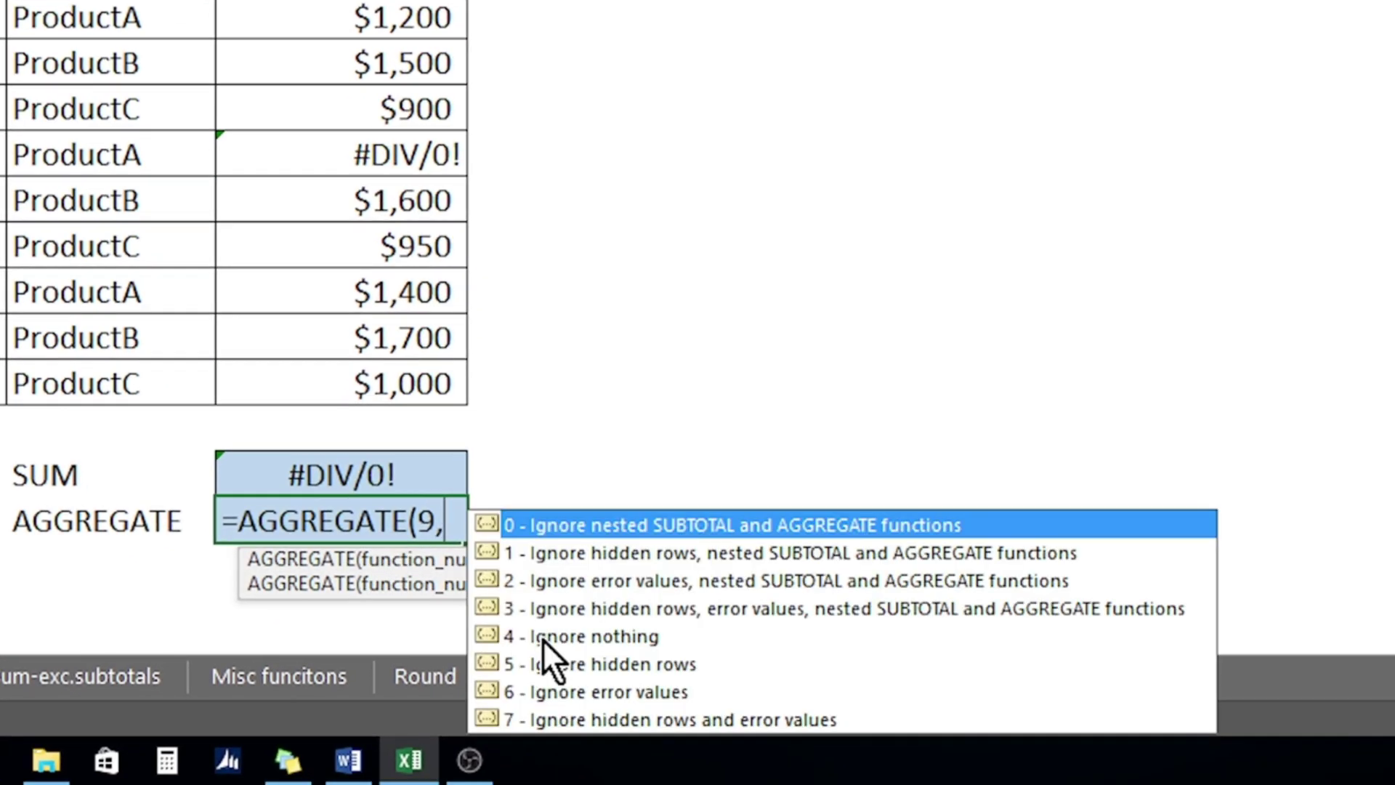
{"action": "left_click", "coordinate": [677, 610]}
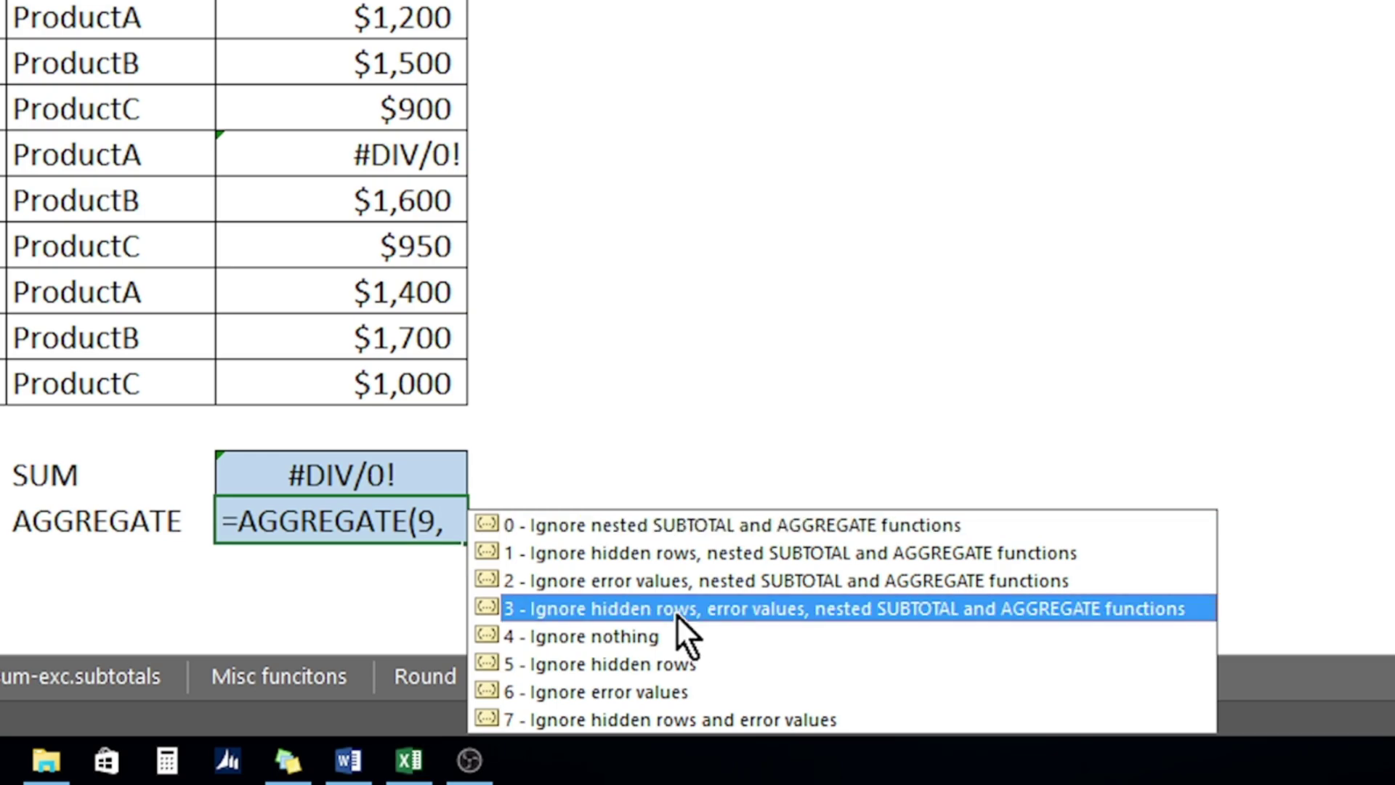
{"action": "double_click", "coordinate": [677, 611]}
{"action": "type", "text": ","}
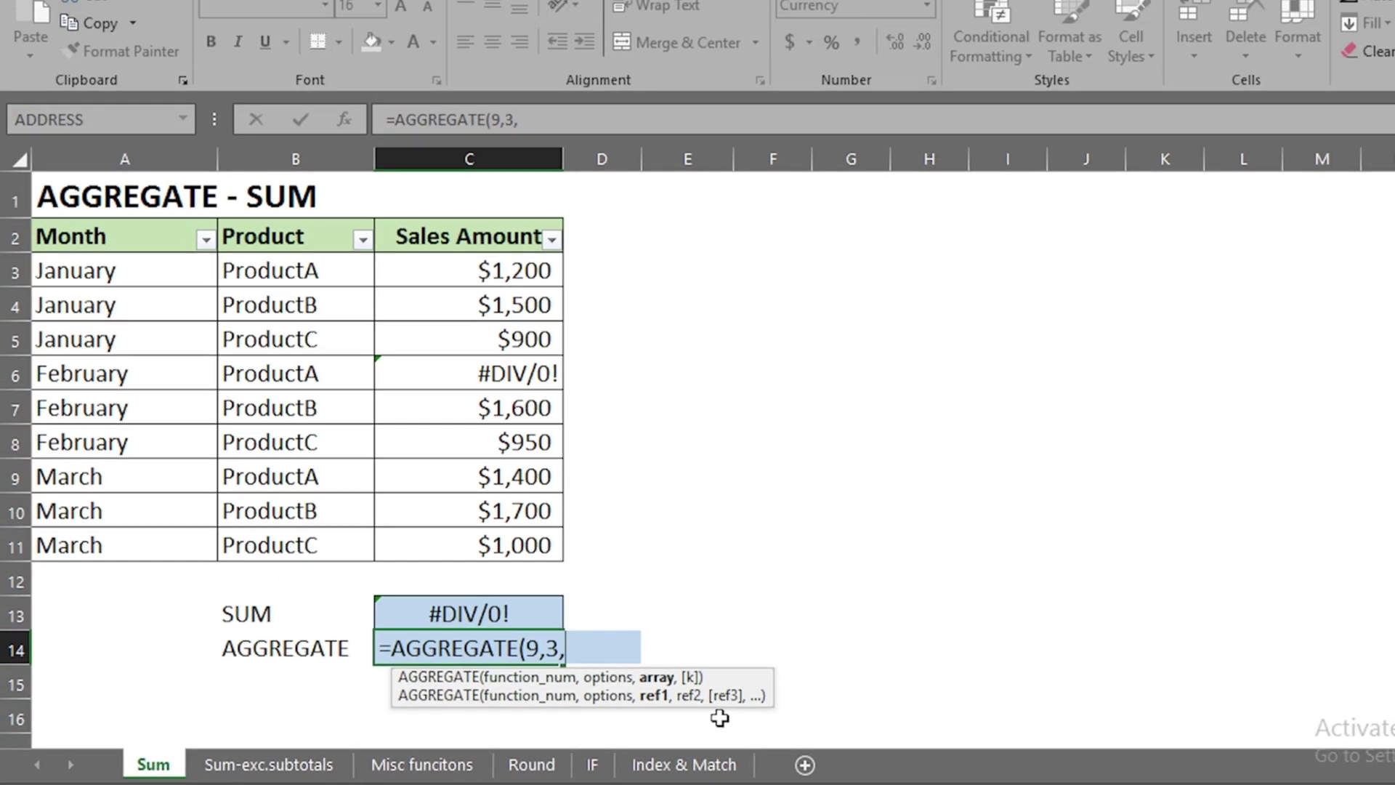
{"action": "left_click", "coordinate": [442, 273]}
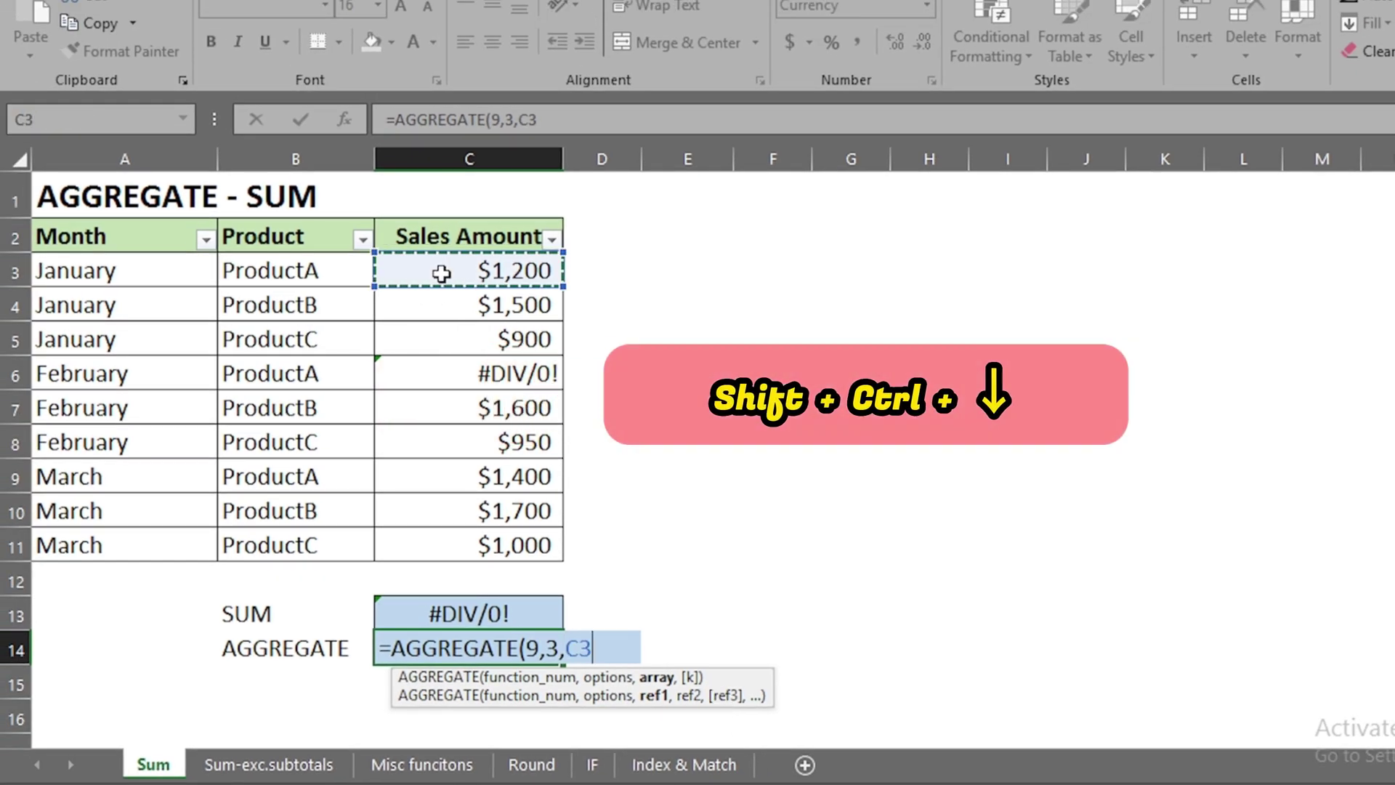
{"action": "key", "text": "ctrl+shift+Down"}
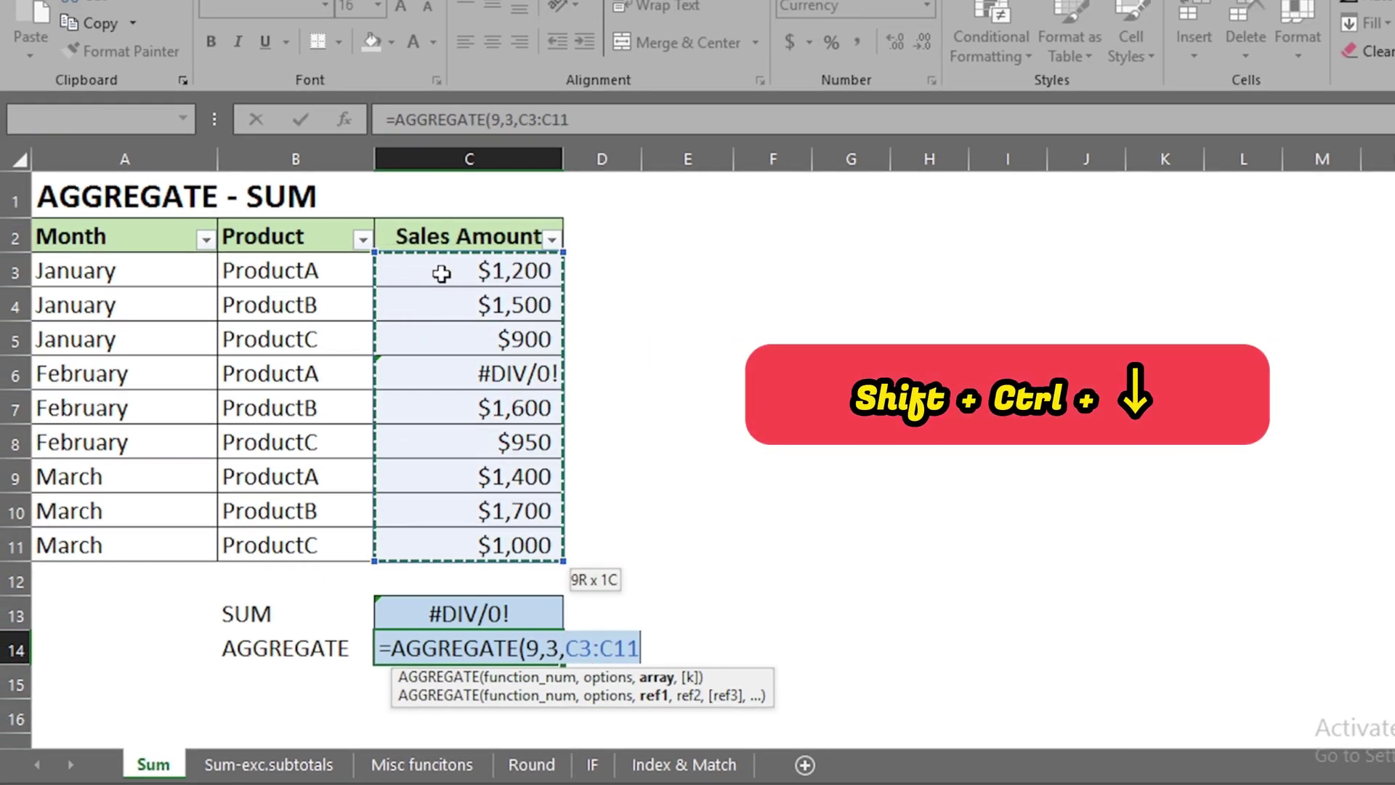
{"action": "type", "text": ")"}
{"action": "key", "text": "Return"}
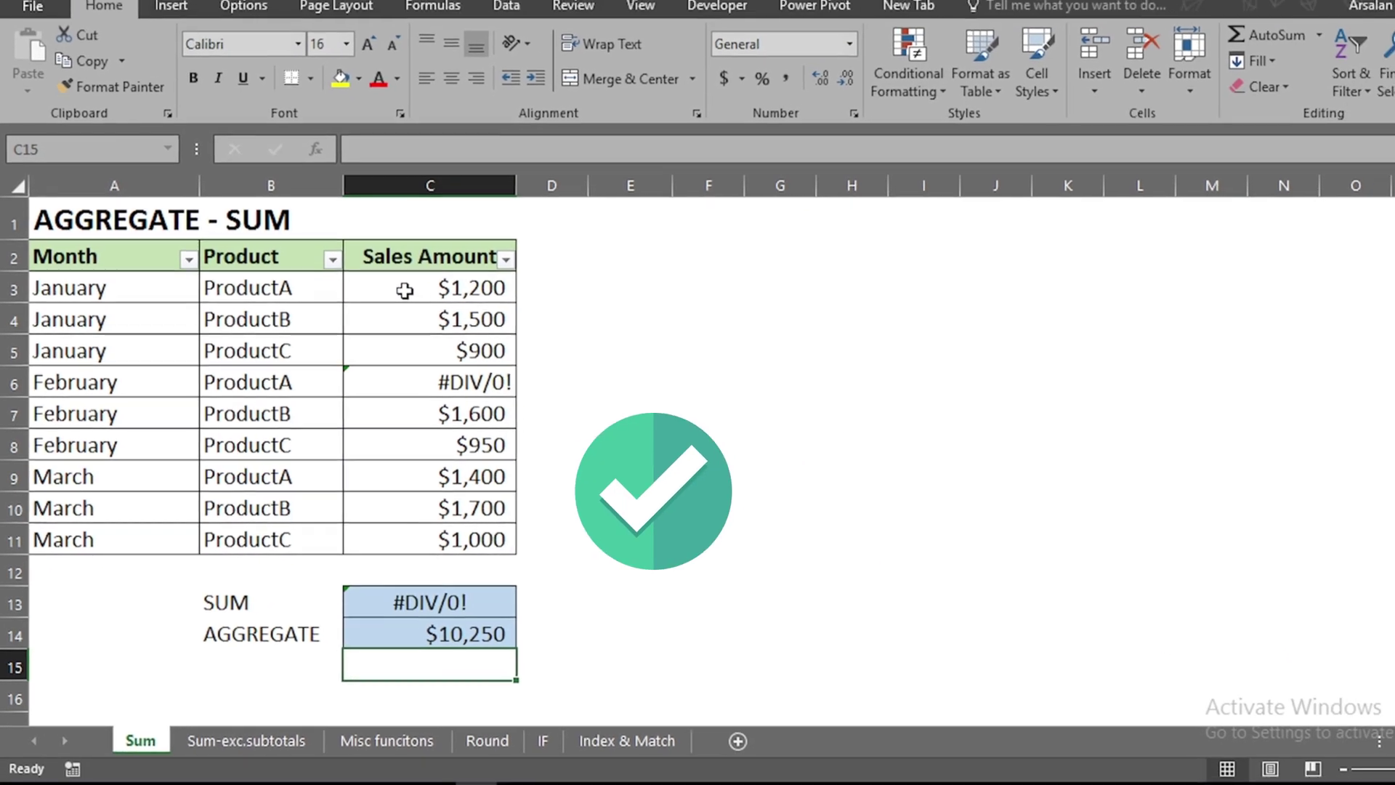
{"action": "left_click", "coordinate": [442, 633]}
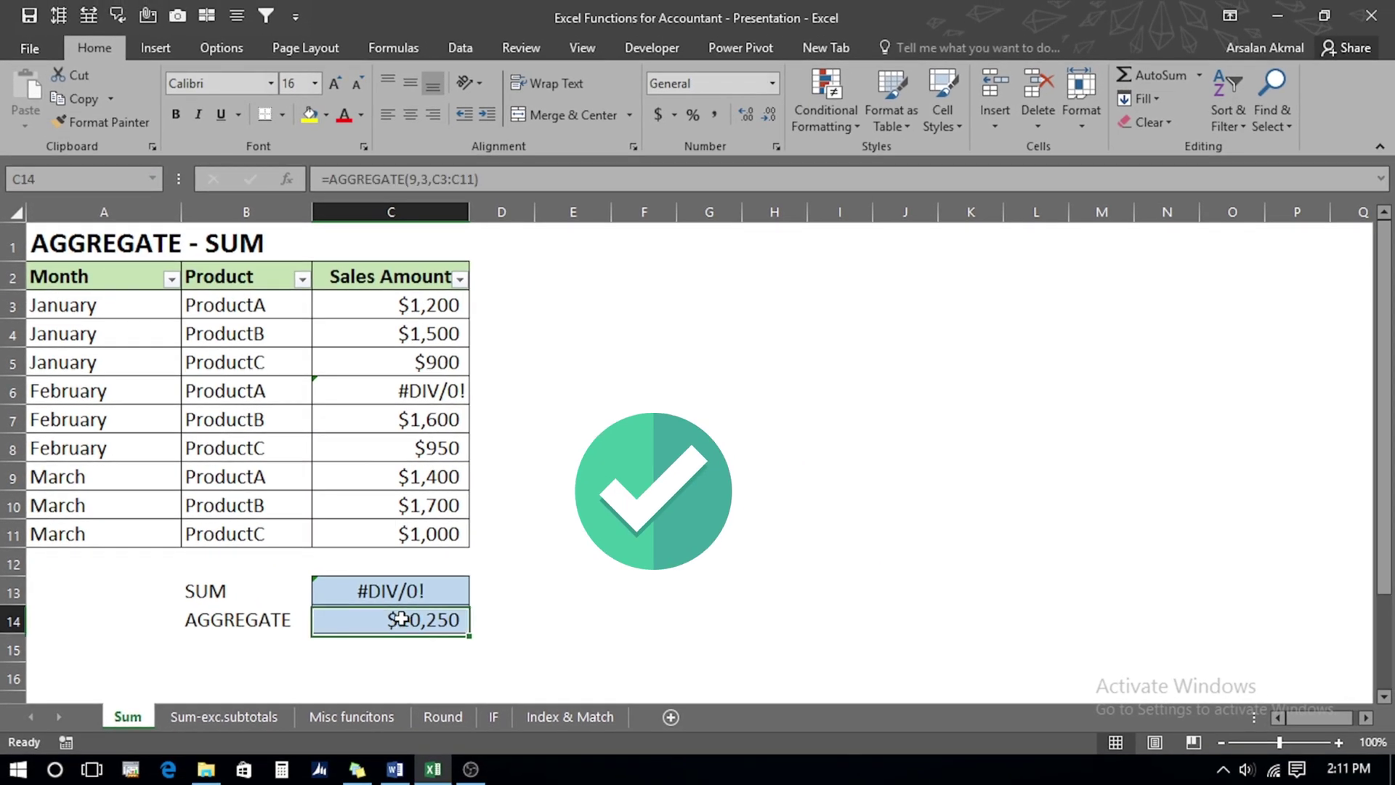
Step: Filter March out of the Month column and switch to the Sum-exc.subtotals sheet
{"action": "left_click", "coordinate": [391, 393]}
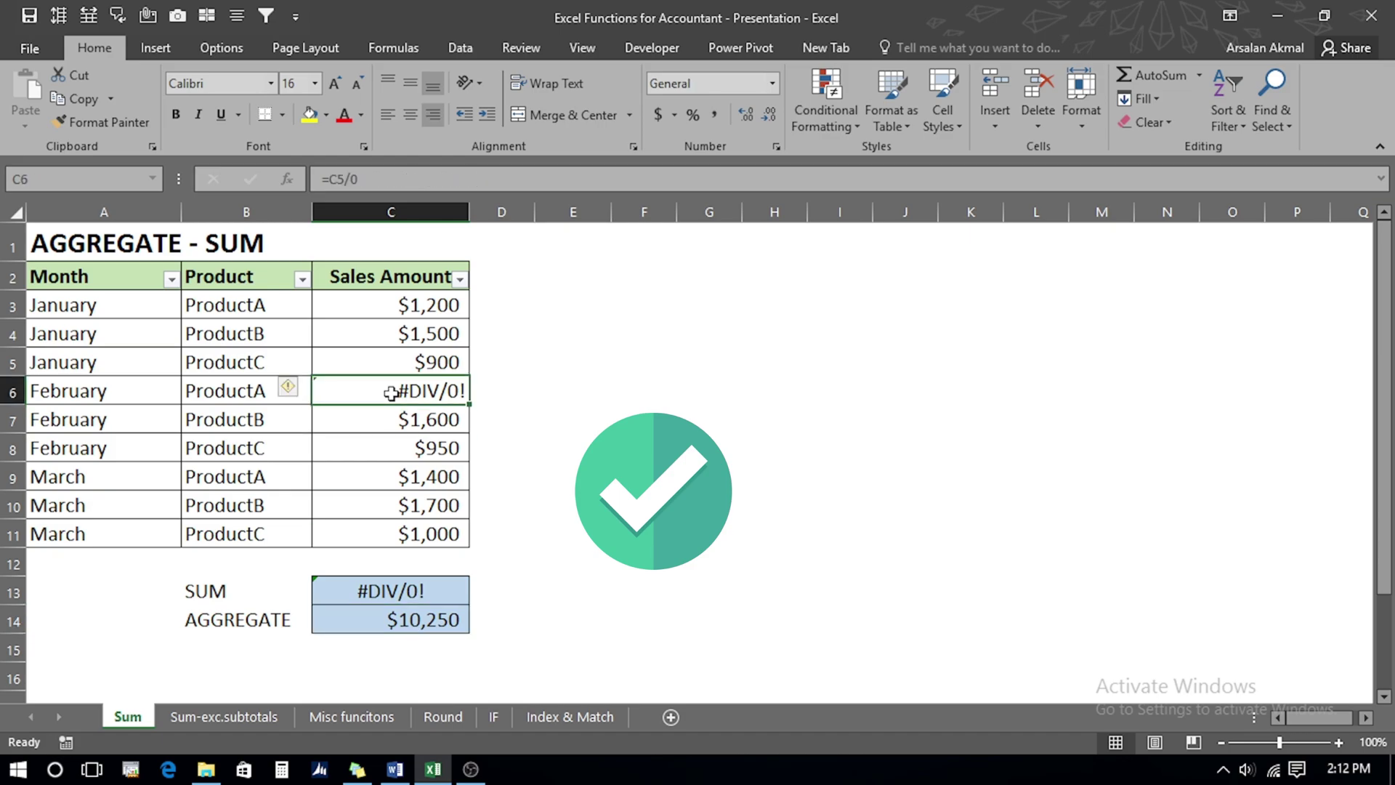
{"action": "left_click", "coordinate": [171, 279]}
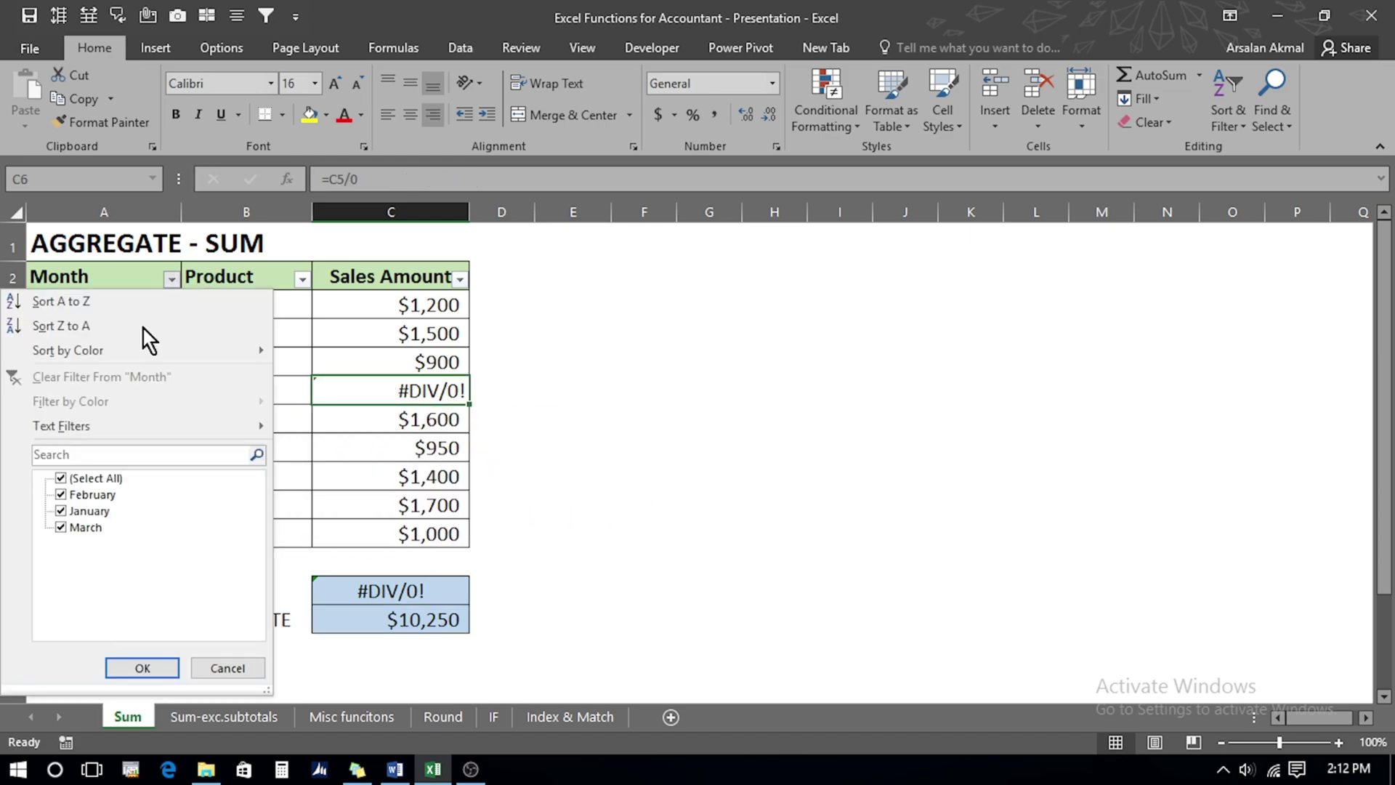
{"action": "left_click", "coordinate": [62, 526]}
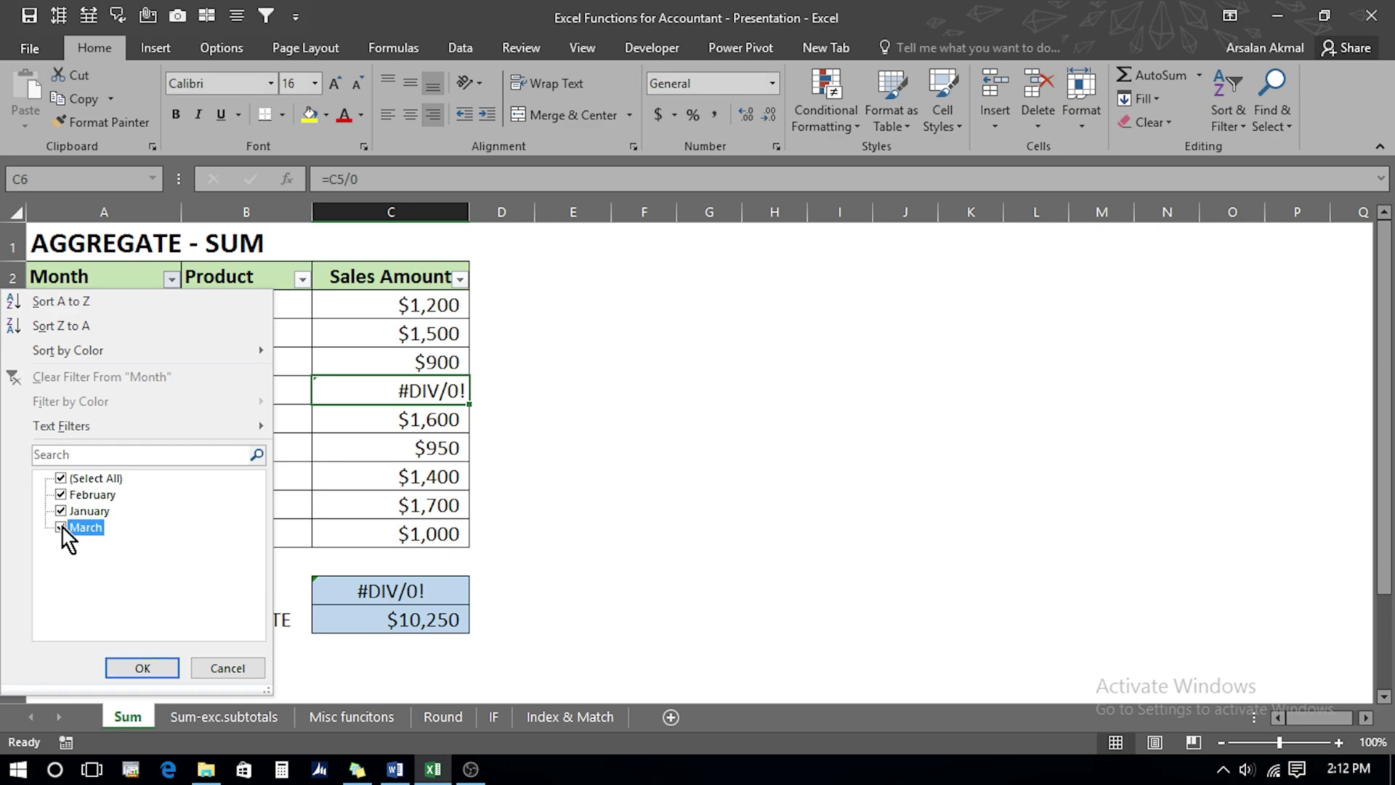
{"action": "left_click", "coordinate": [143, 669]}
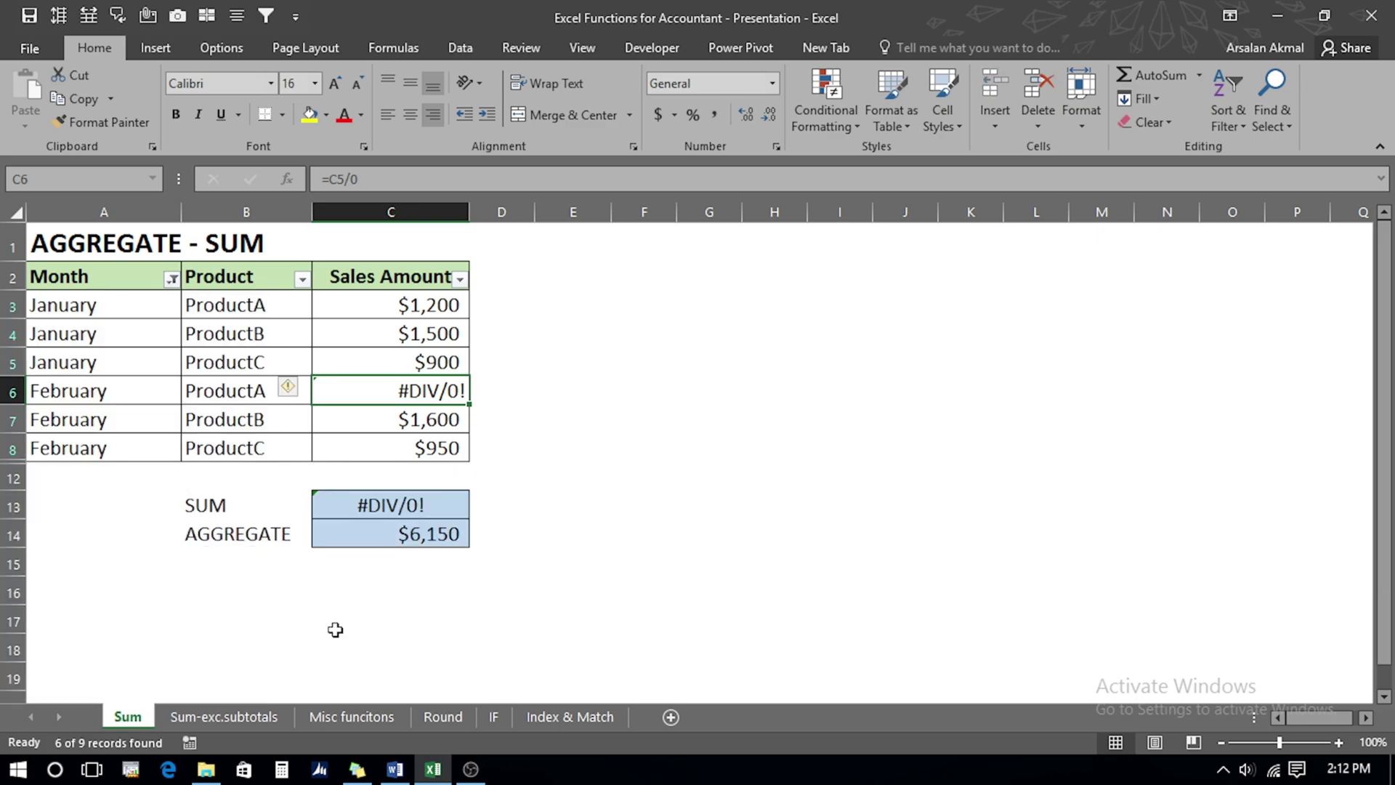
{"action": "left_click", "coordinate": [233, 714]}
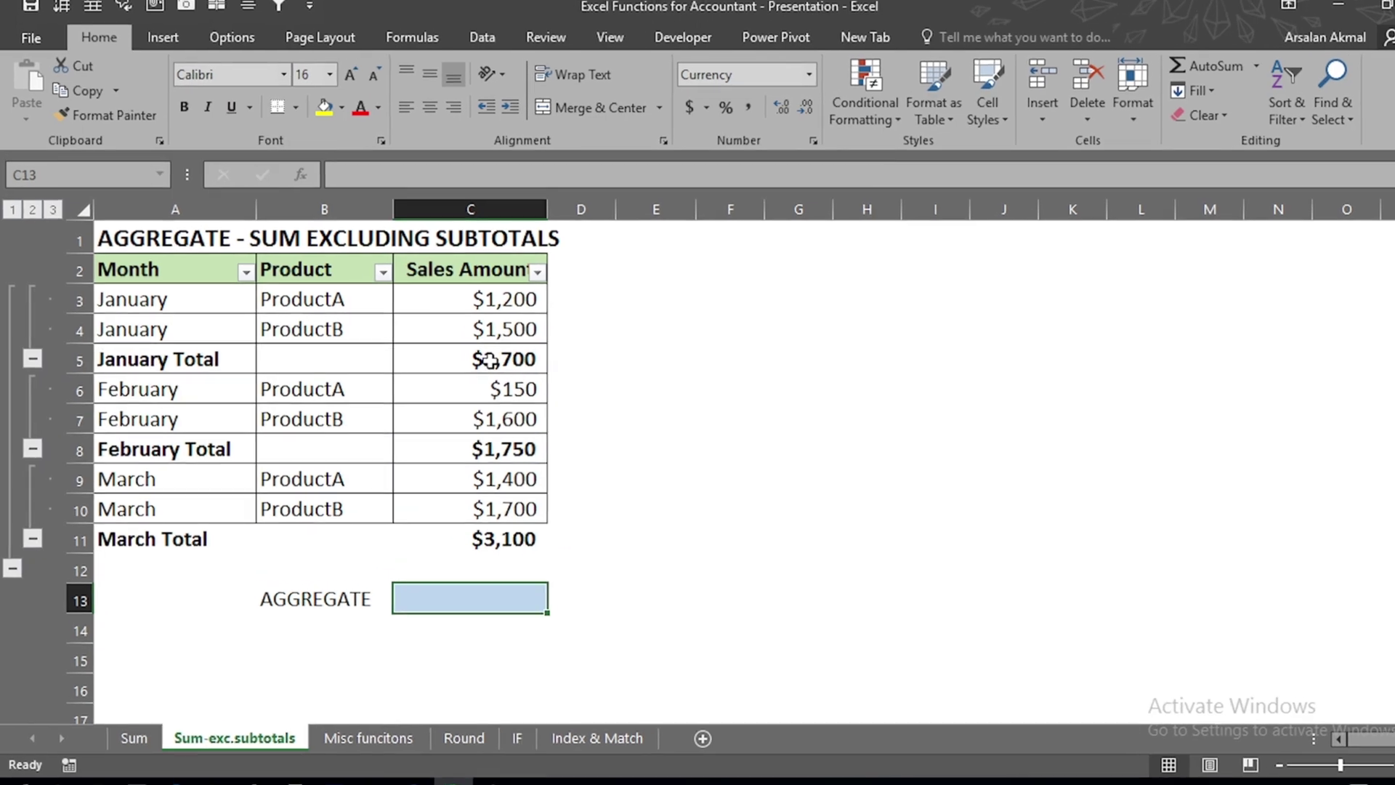
Step: Enter =SUM(C3:C11) in C13 to total the sales amounts with the monthly subtotals included
{"action": "type", "text": "=su"}
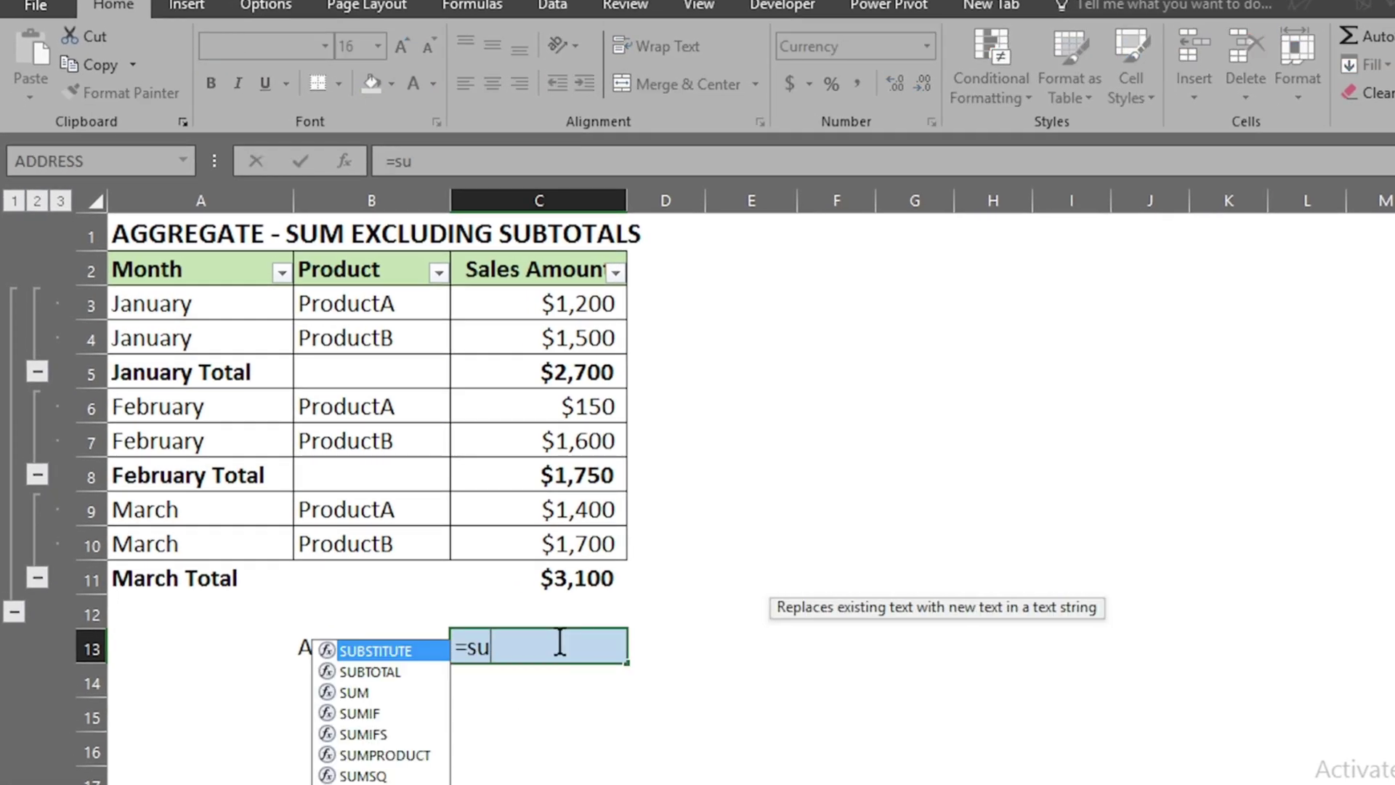
{"action": "type", "text": "m"}
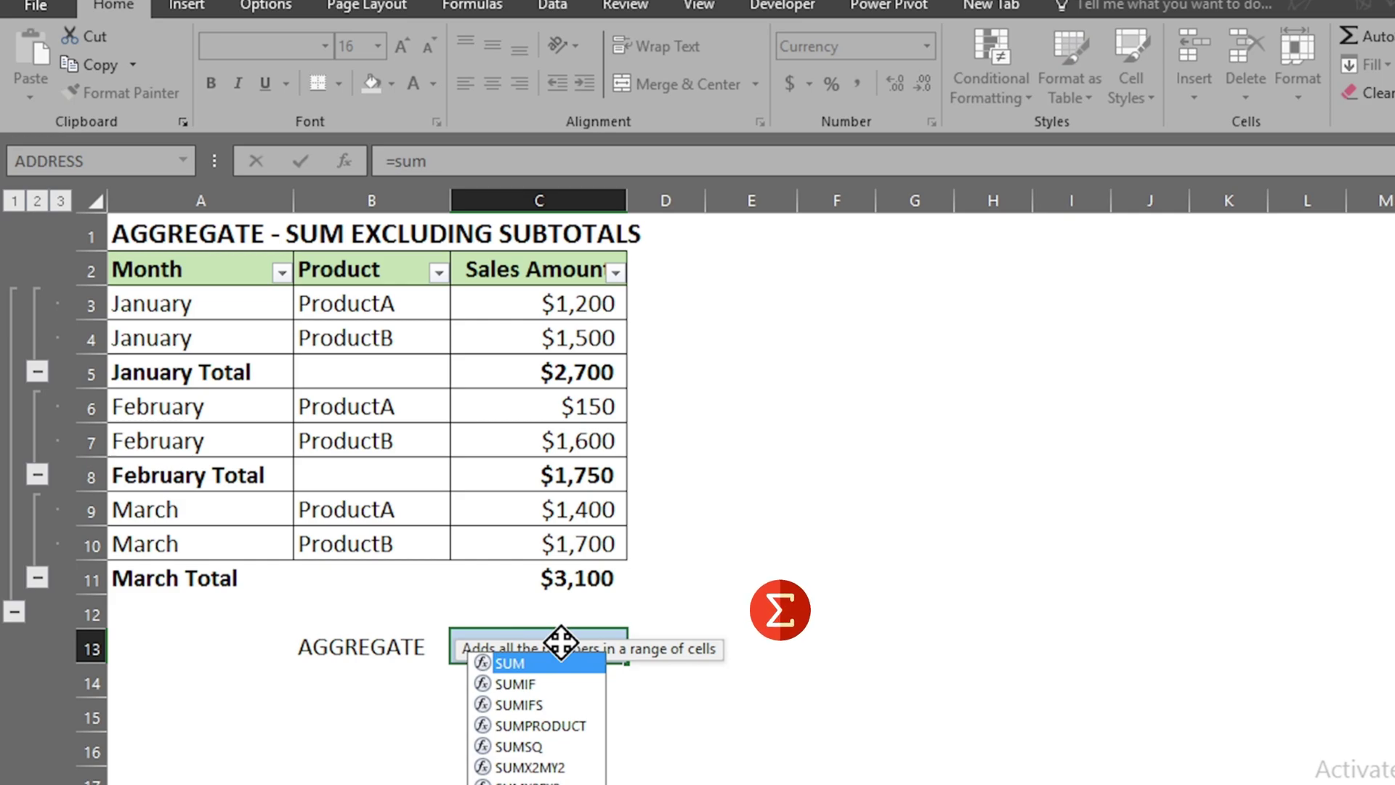
{"action": "key", "text": "Tab"}
{"action": "key", "text": "Up"}
{"action": "key", "text": "Up"}
{"action": "key", "text": "Up"}
{"action": "key", "text": "Down"}
{"action": "key", "text": "shift+Up"}
{"action": "key", "text": "shift+Up"}
{"action": "key", "text": "shift+Up"}
{"action": "key", "text": "shift+Up"}
{"action": "key", "text": "shift+Up"}
{"action": "key", "text": "shift+Up"}
{"action": "key", "text": "shift+Up"}
{"action": "key", "text": "shift+Up"}
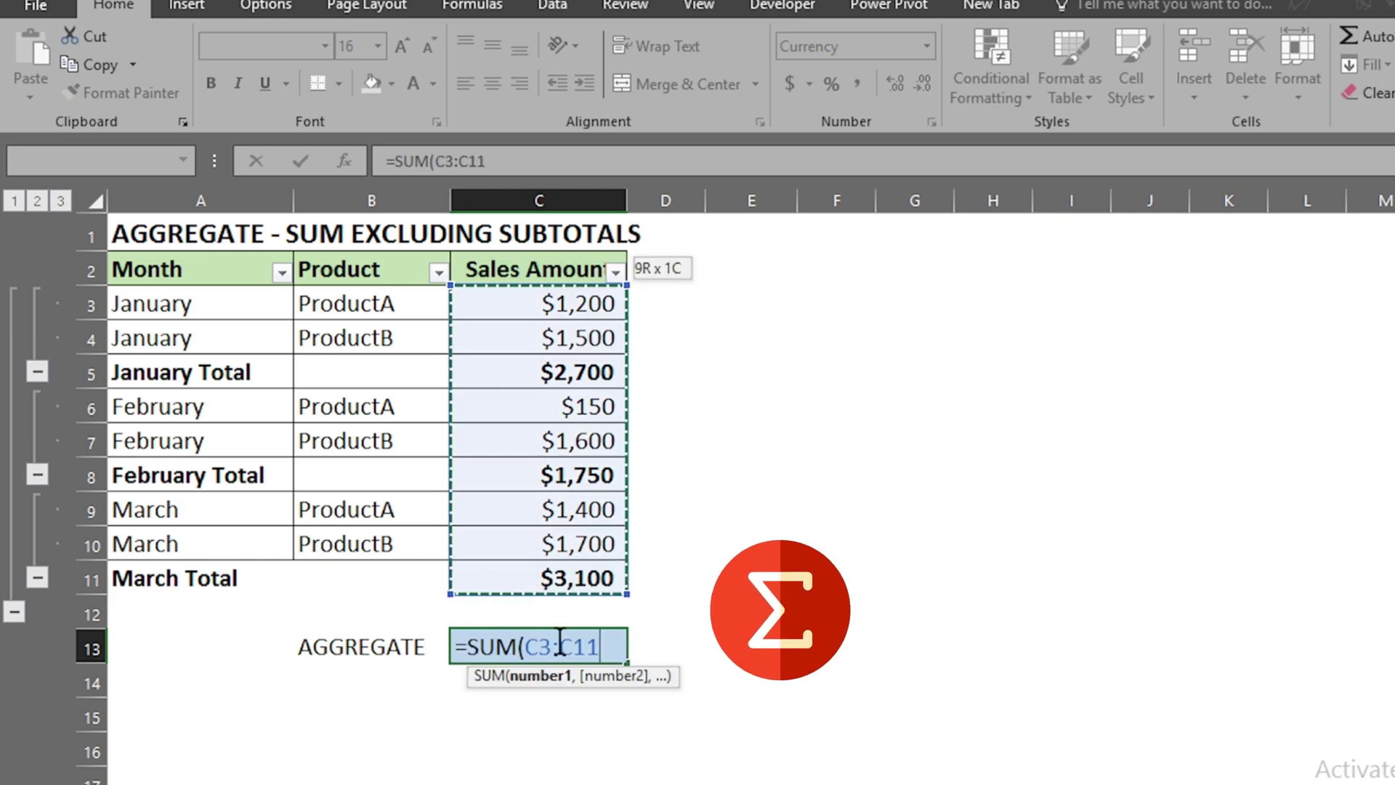
{"action": "type", "text": ")"}
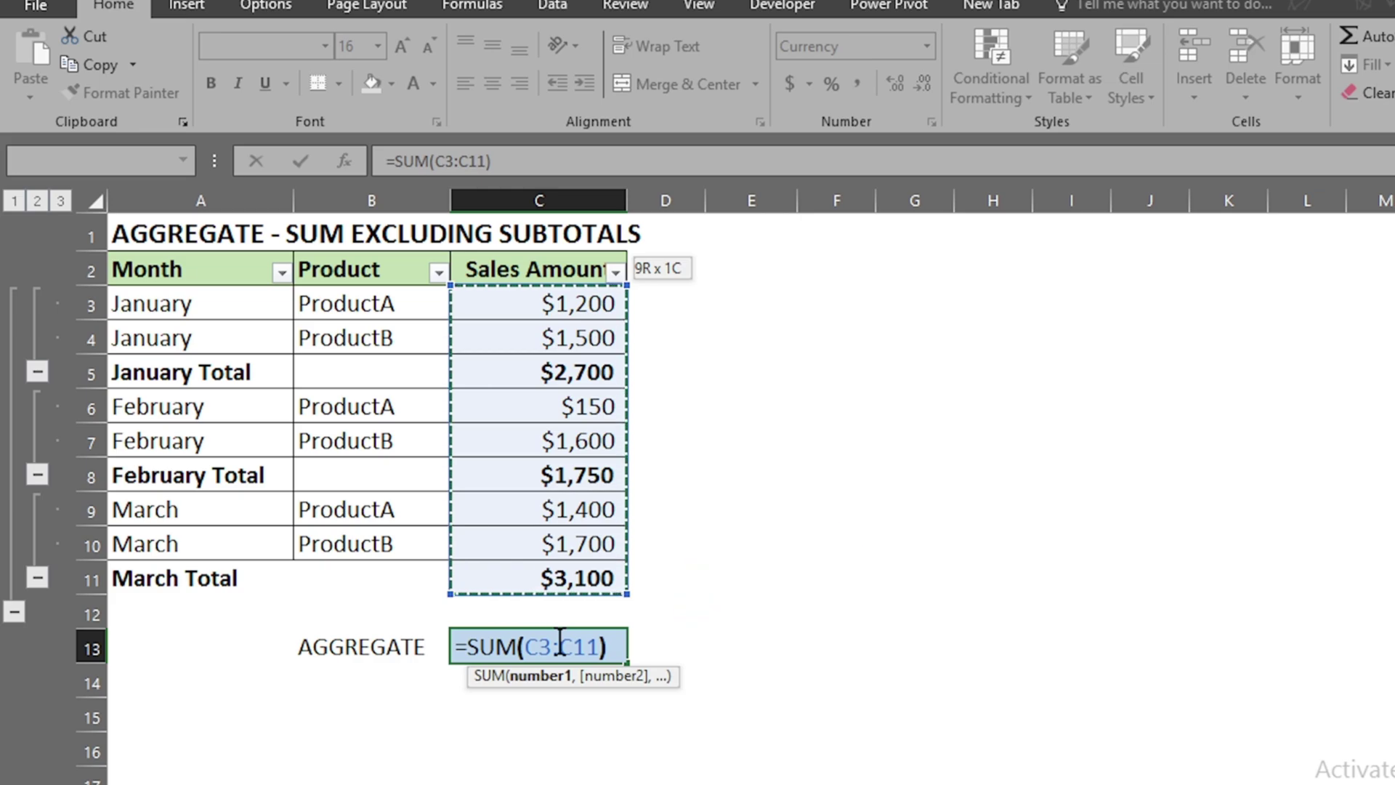
{"action": "key", "text": "Return"}
{"action": "key", "text": "Up"}
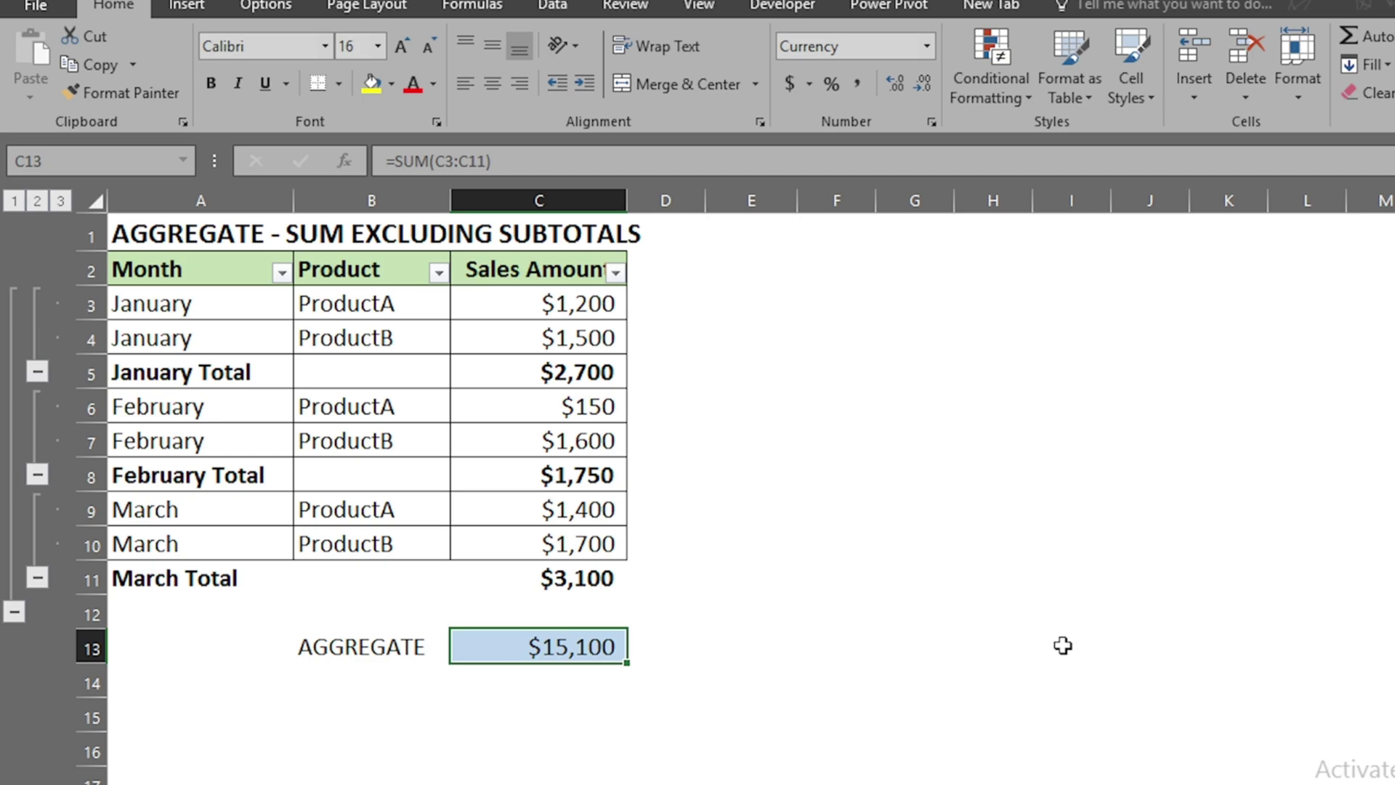
Step: Replace the content of C13 with the start of an AGGREGATE formula using function number 9 (SUM)
{"action": "type", "text": "="}
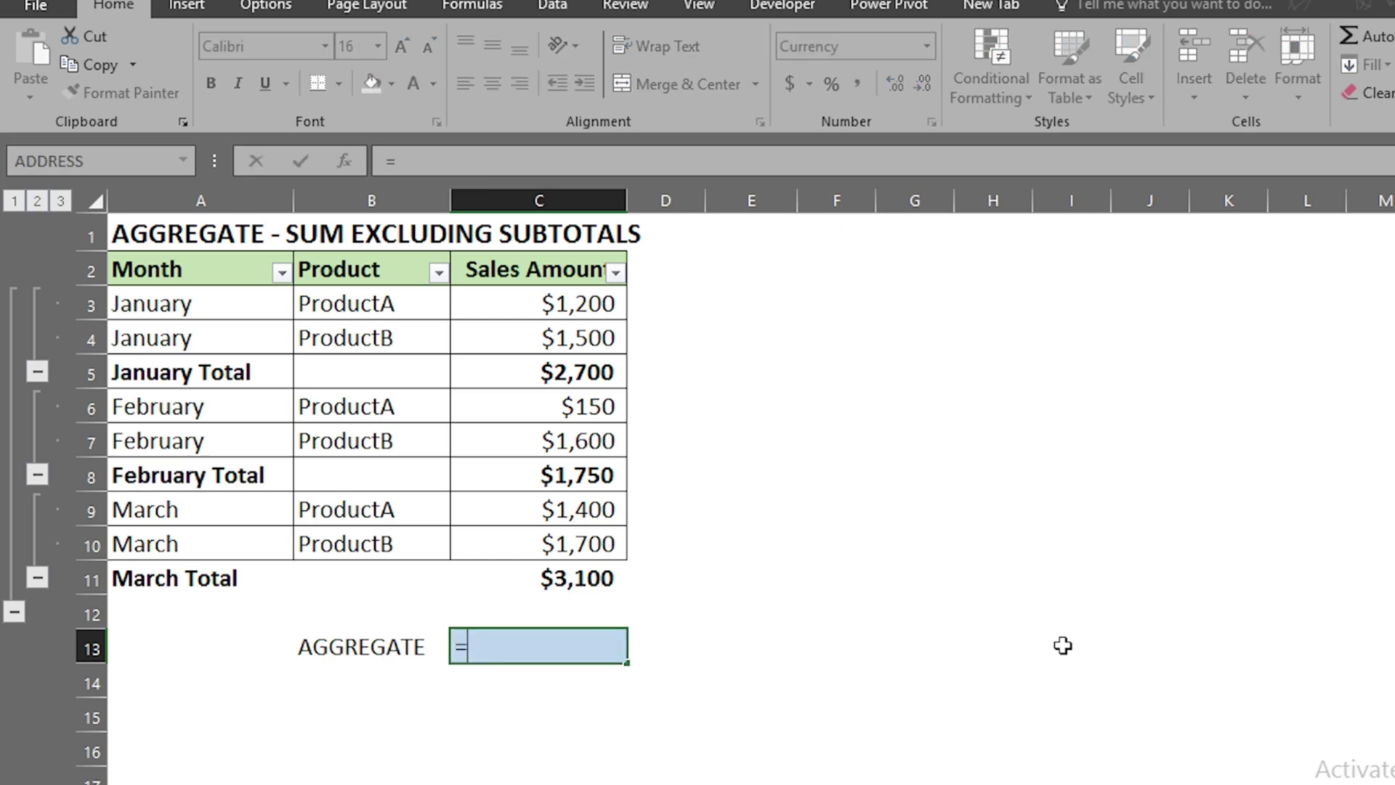
{"action": "type", "text": "aggre"}
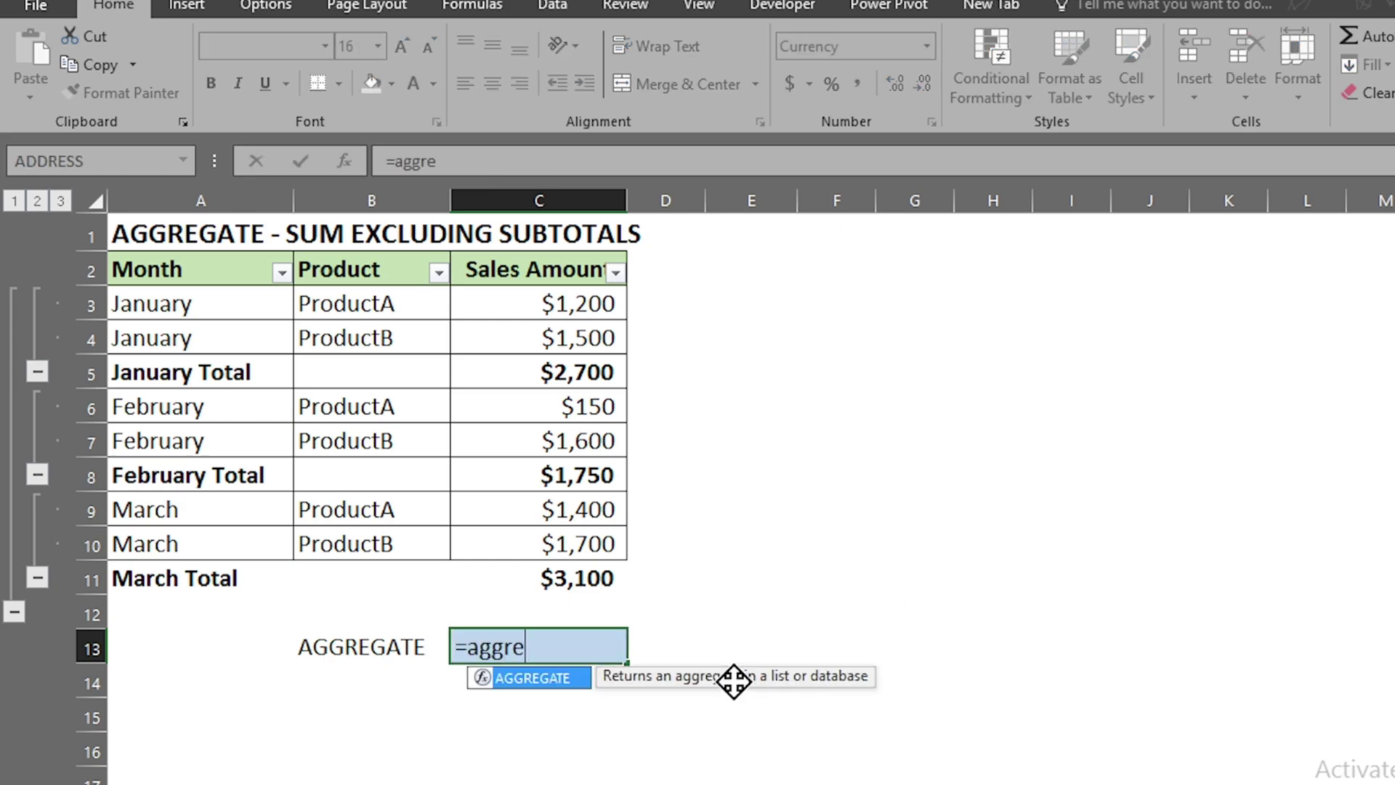
{"action": "key", "text": "Tab"}
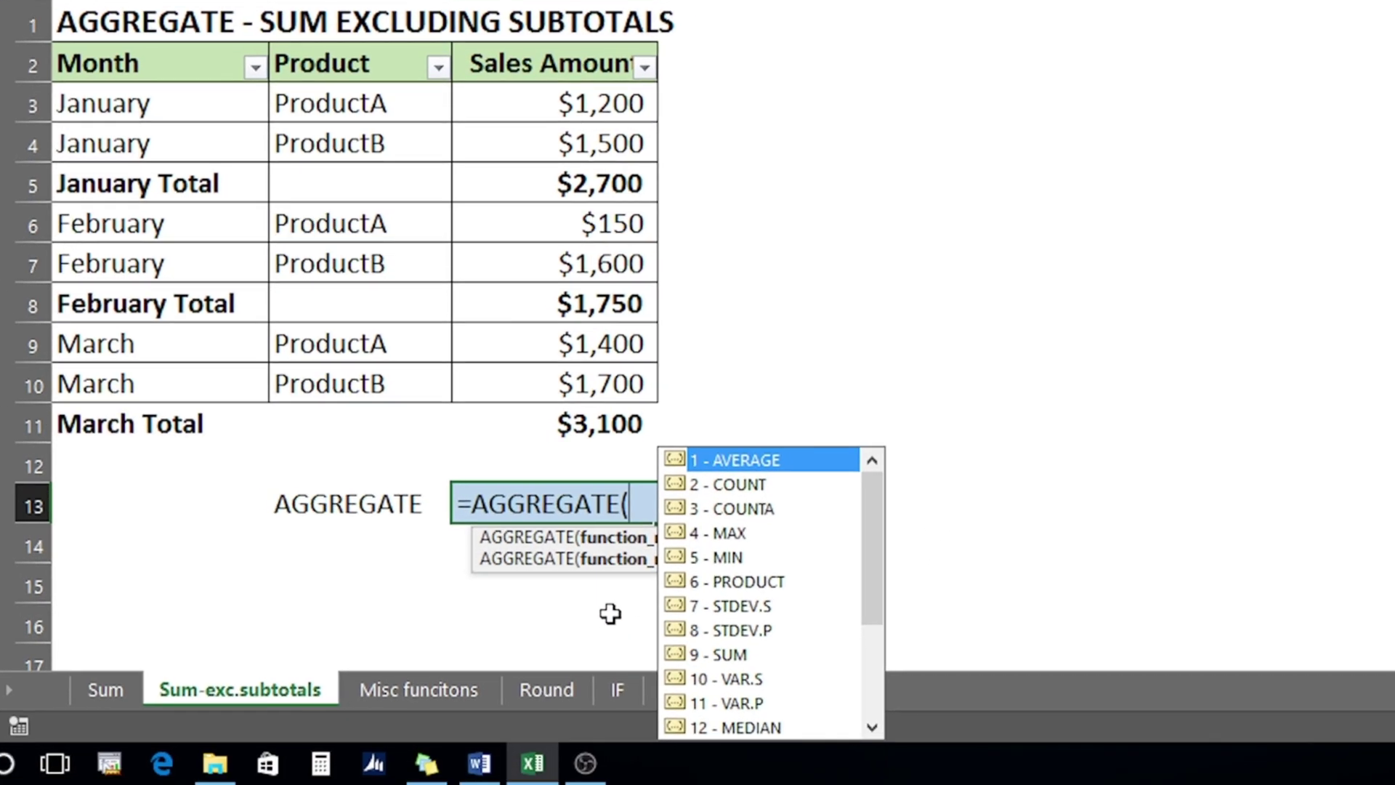
{"action": "left_click", "coordinate": [718, 700]}
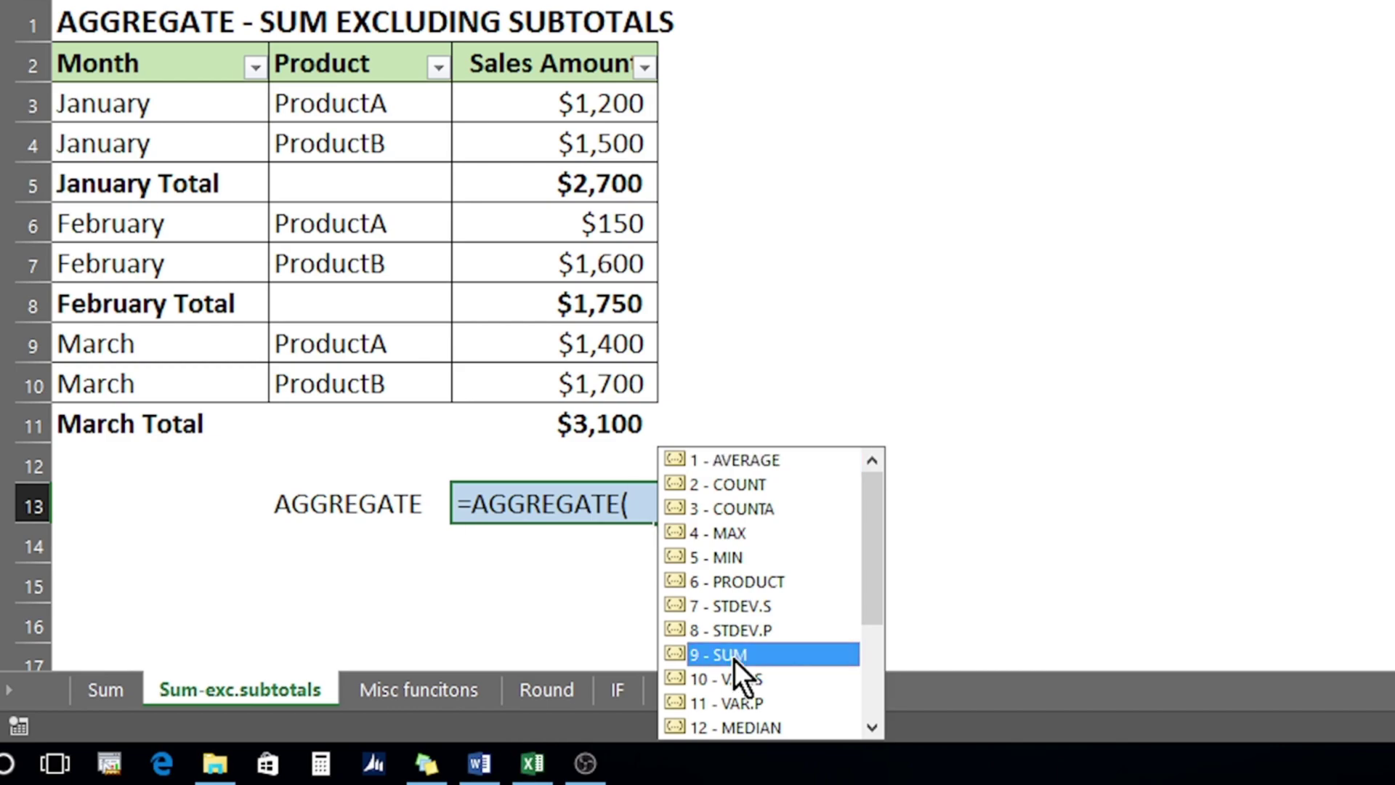
{"action": "double_click", "coordinate": [733, 656]}
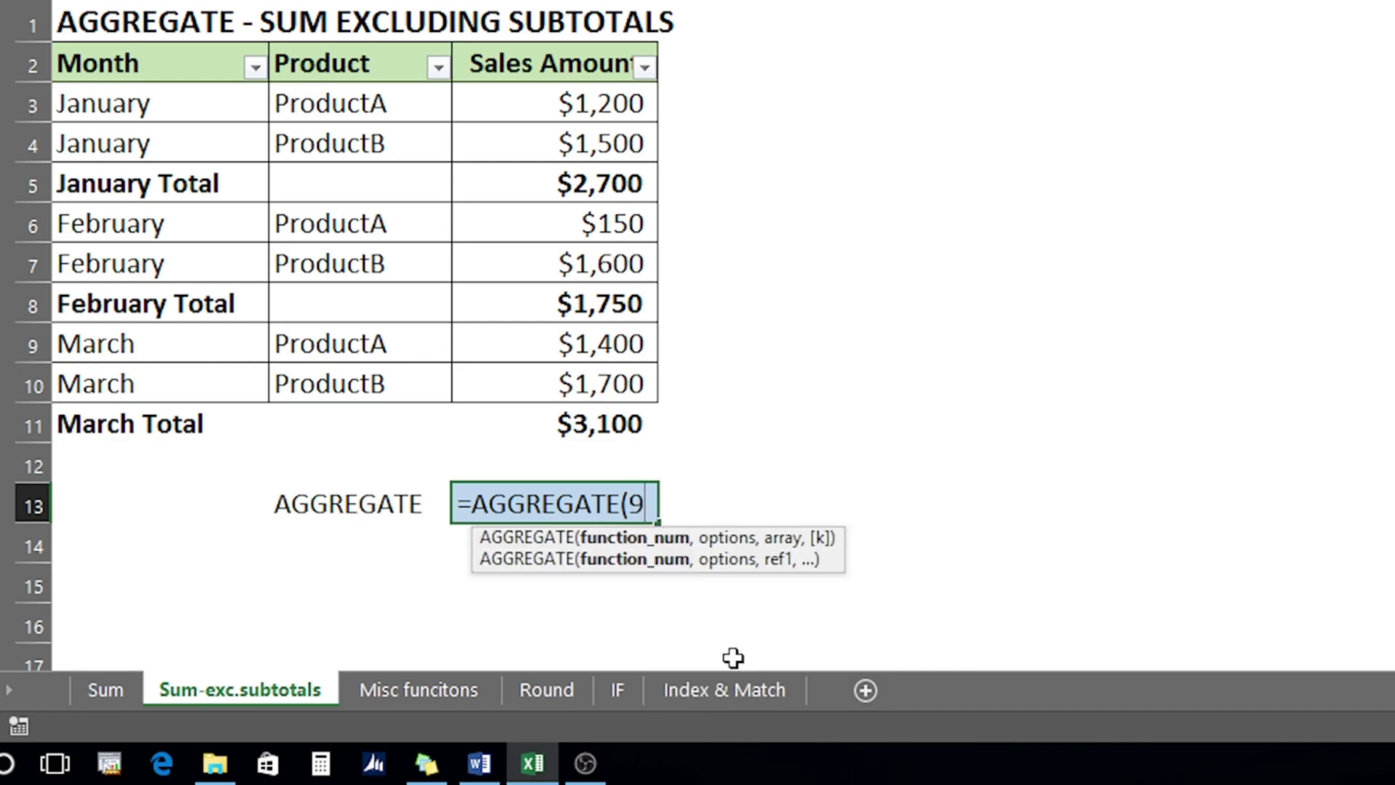
Step: Complete the C13 formula with option 3, ignoring hidden rows, errors and nested subtotals, over the range C3:C11
{"action": "type", "text": ","}
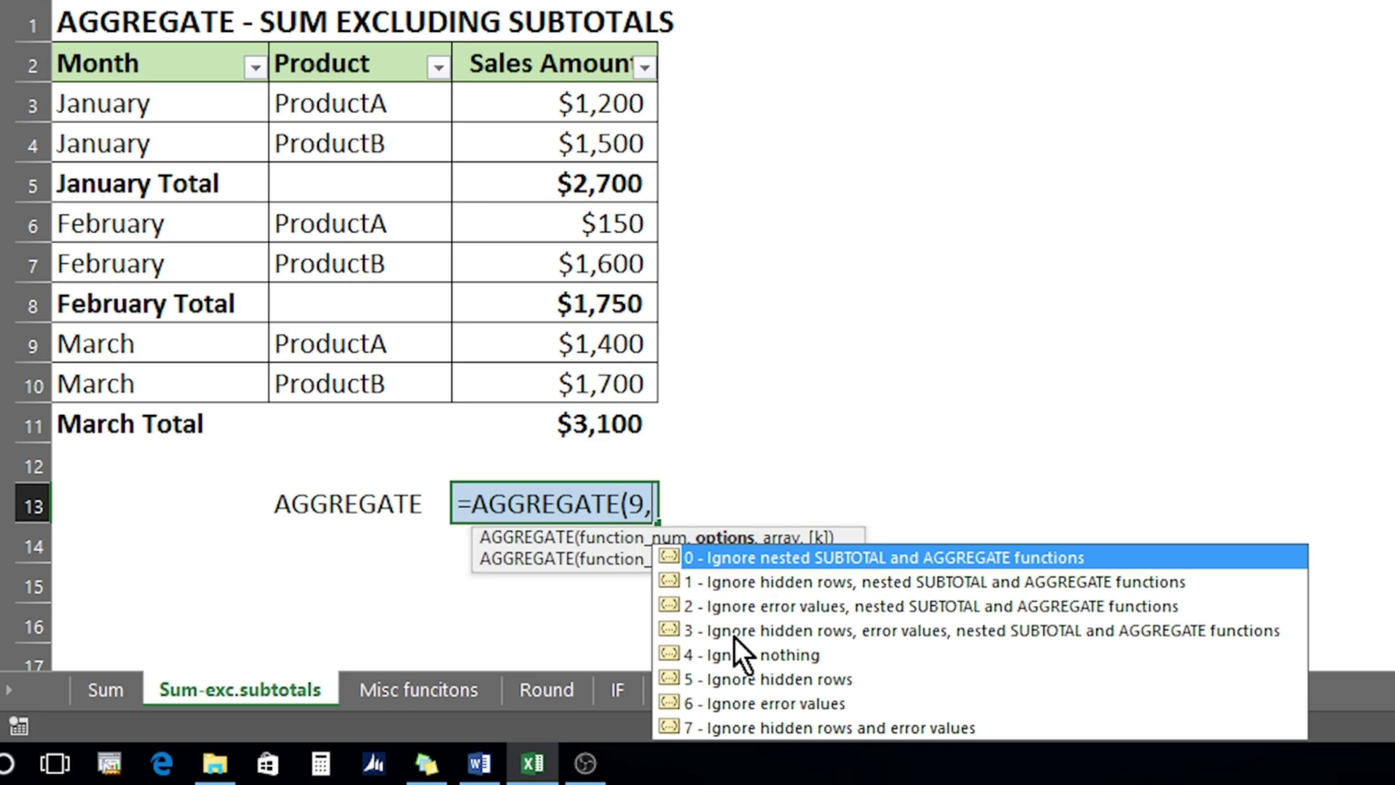
{"action": "left_click", "coordinate": [733, 637]}
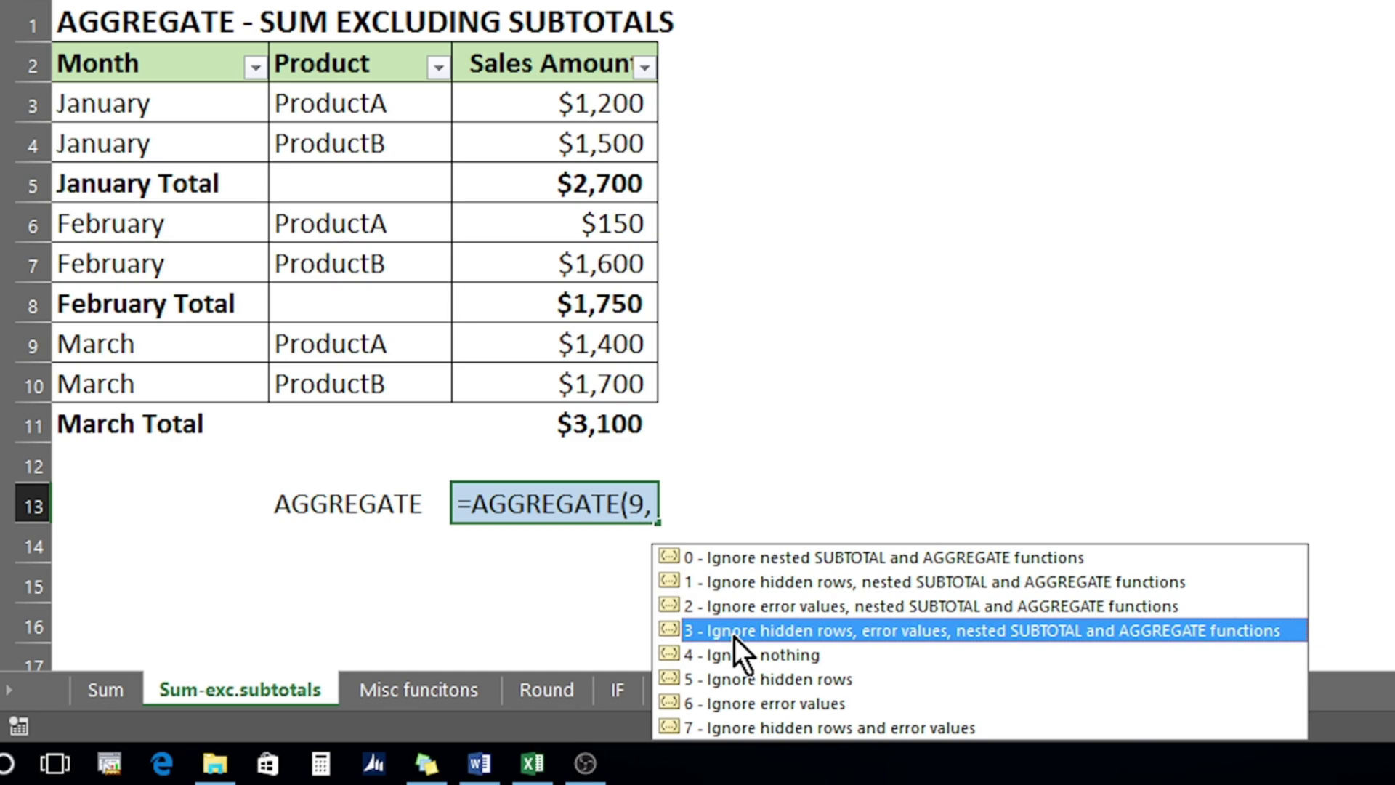
{"action": "double_click", "coordinate": [733, 632]}
{"action": "type", "text": ","}
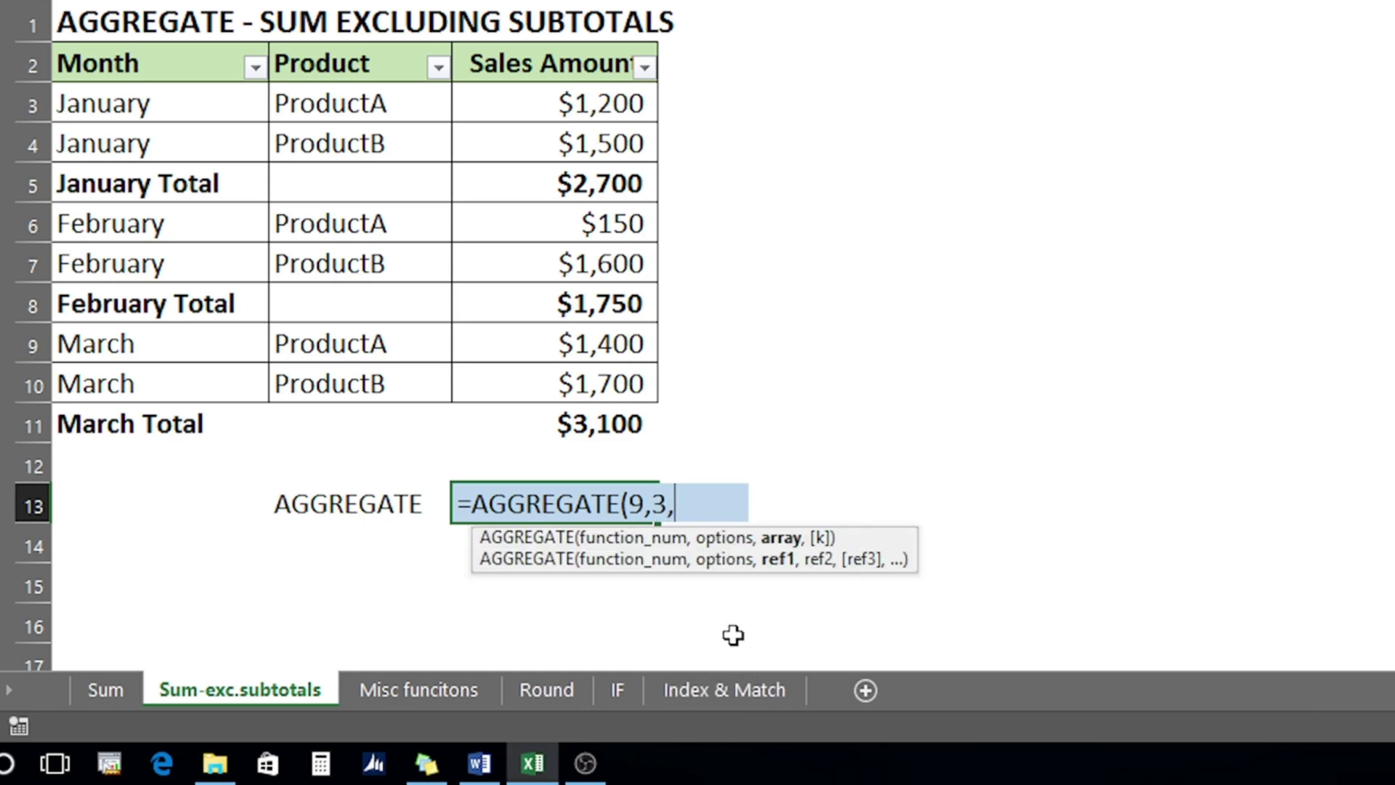
{"action": "left_click", "coordinate": [544, 109]}
{"action": "key", "text": "ctrl+shift+Down"}
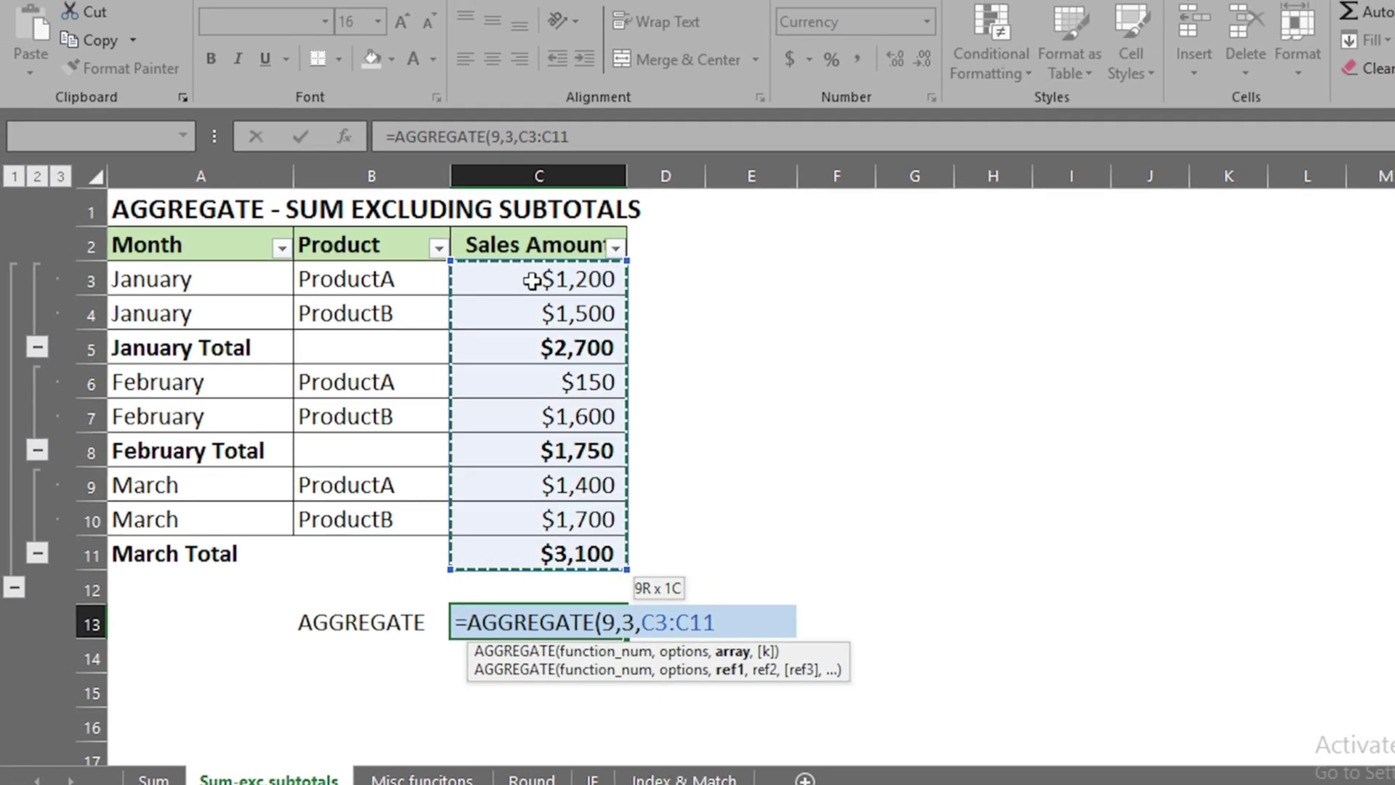
{"action": "key", "text": "Return"}
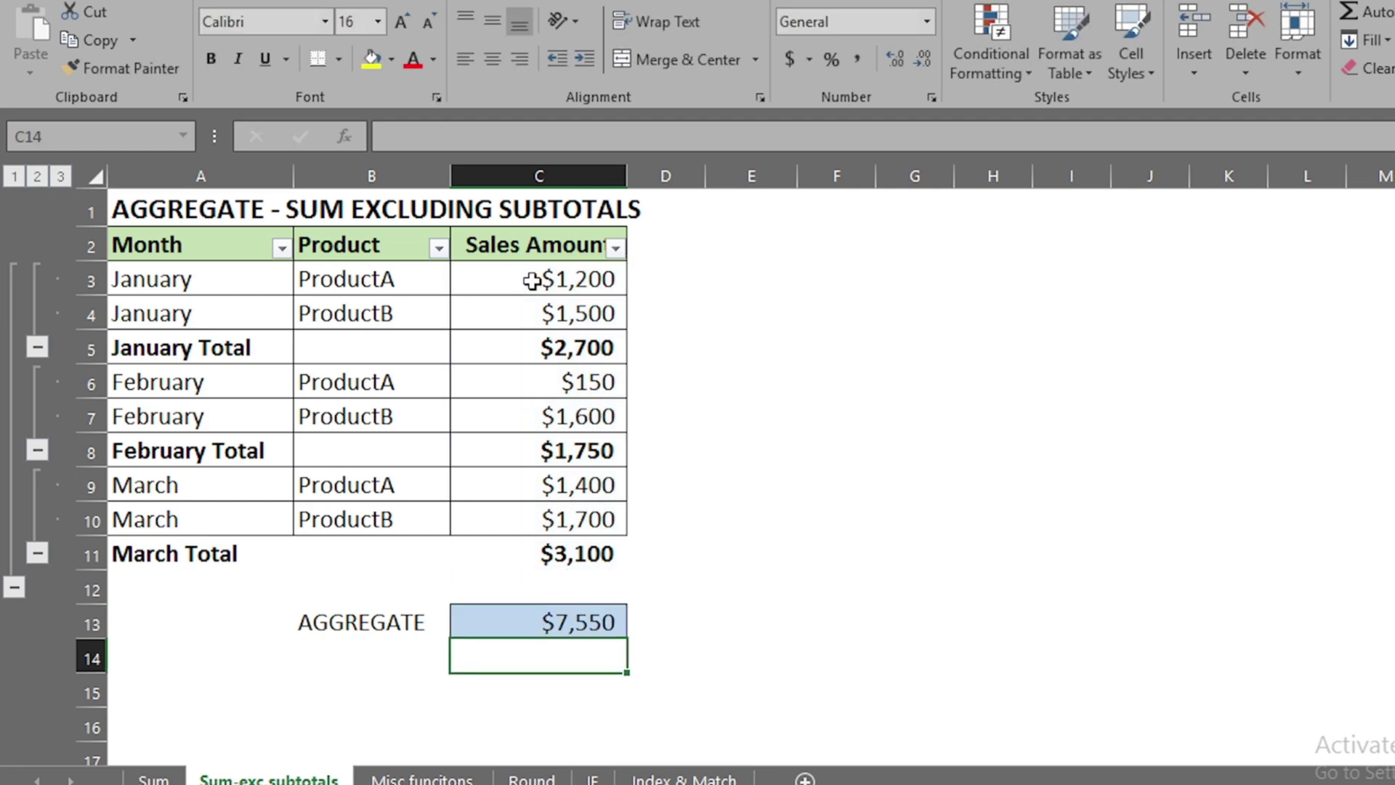
{"action": "key", "text": "Up"}
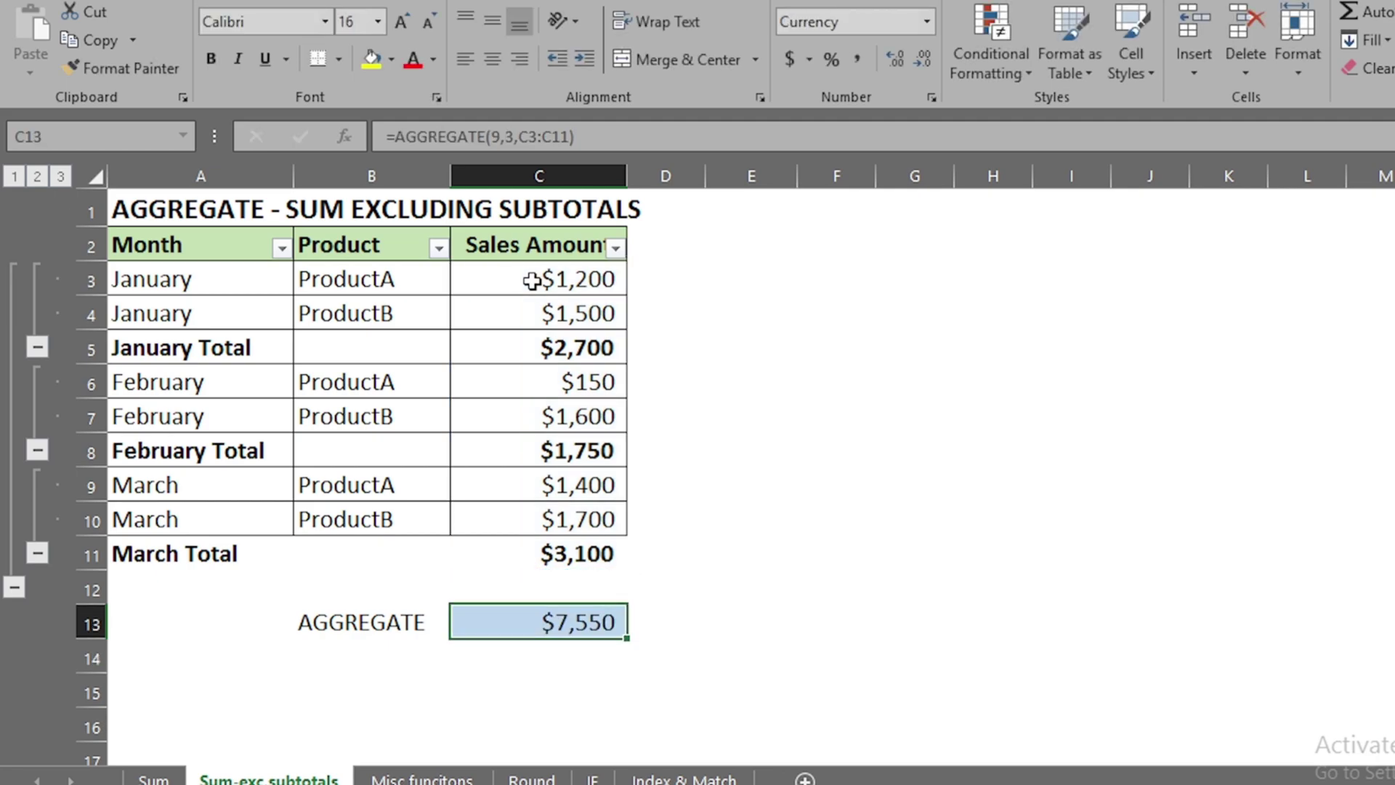
Step: Filter February and February Total out of the Month column
{"action": "left_click", "coordinate": [282, 248]}
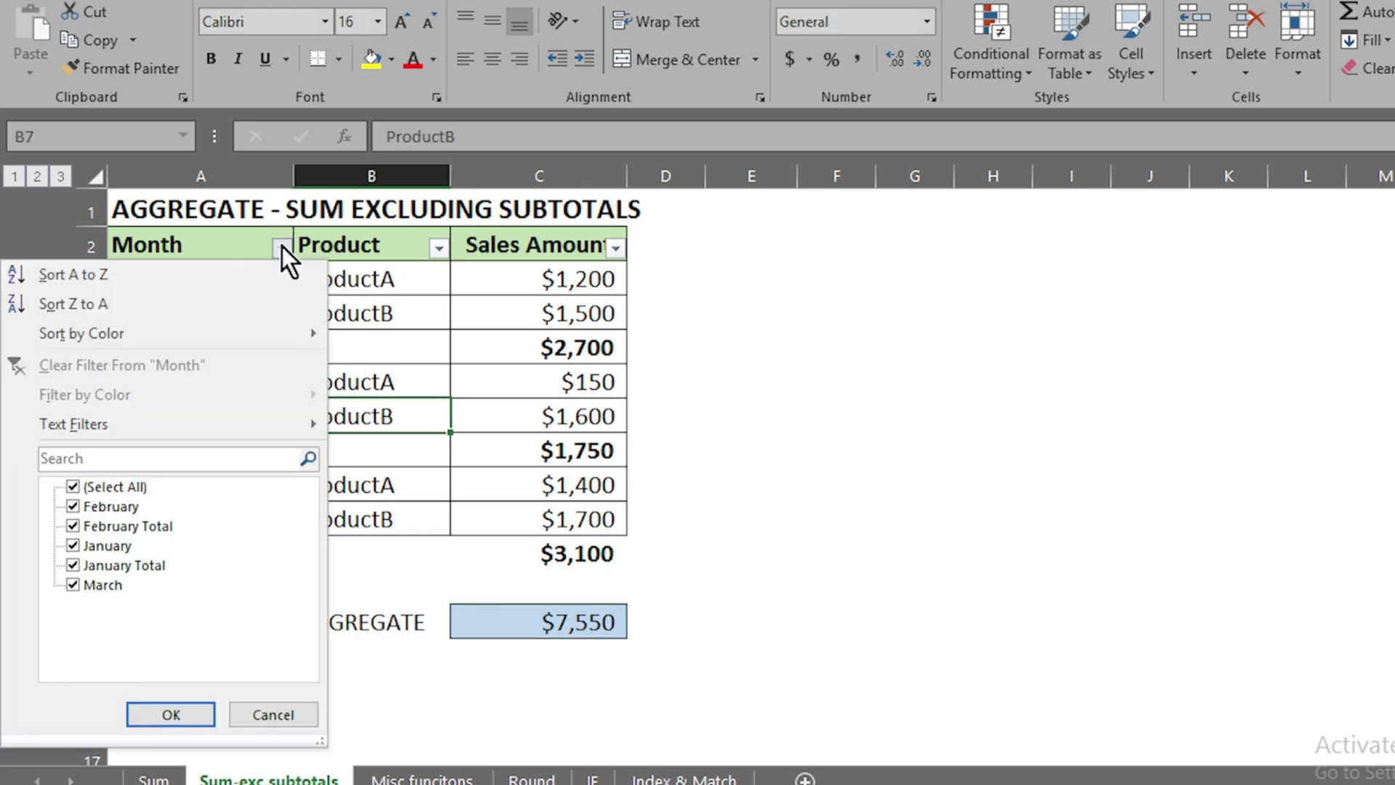
{"action": "left_click", "coordinate": [72, 506]}
{"action": "left_click", "coordinate": [73, 525]}
{"action": "left_click", "coordinate": [171, 714]}
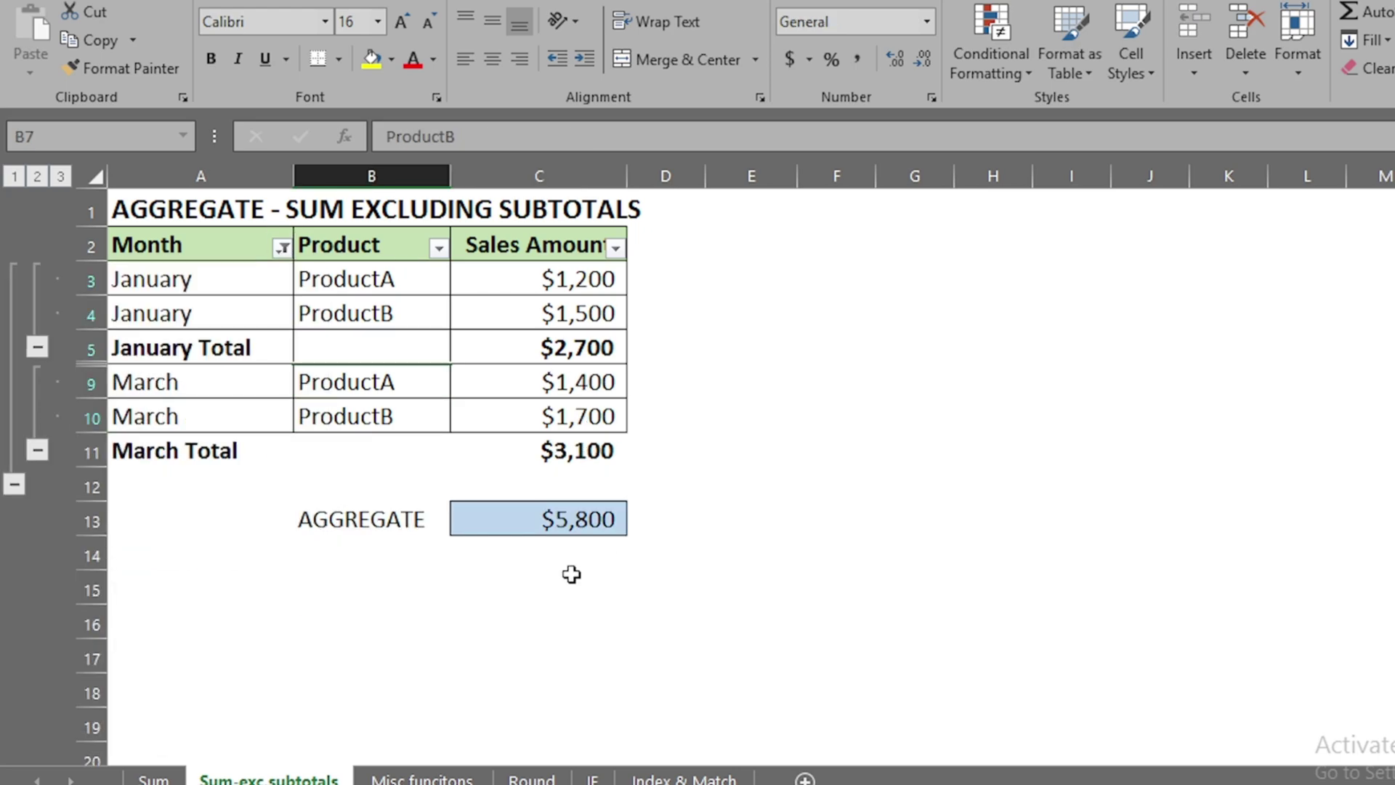
Step: Check the AGGREGATE formula in C13 and select the visible January and March product amounts, leaving out the monthly totals
{"action": "left_click", "coordinate": [552, 520]}
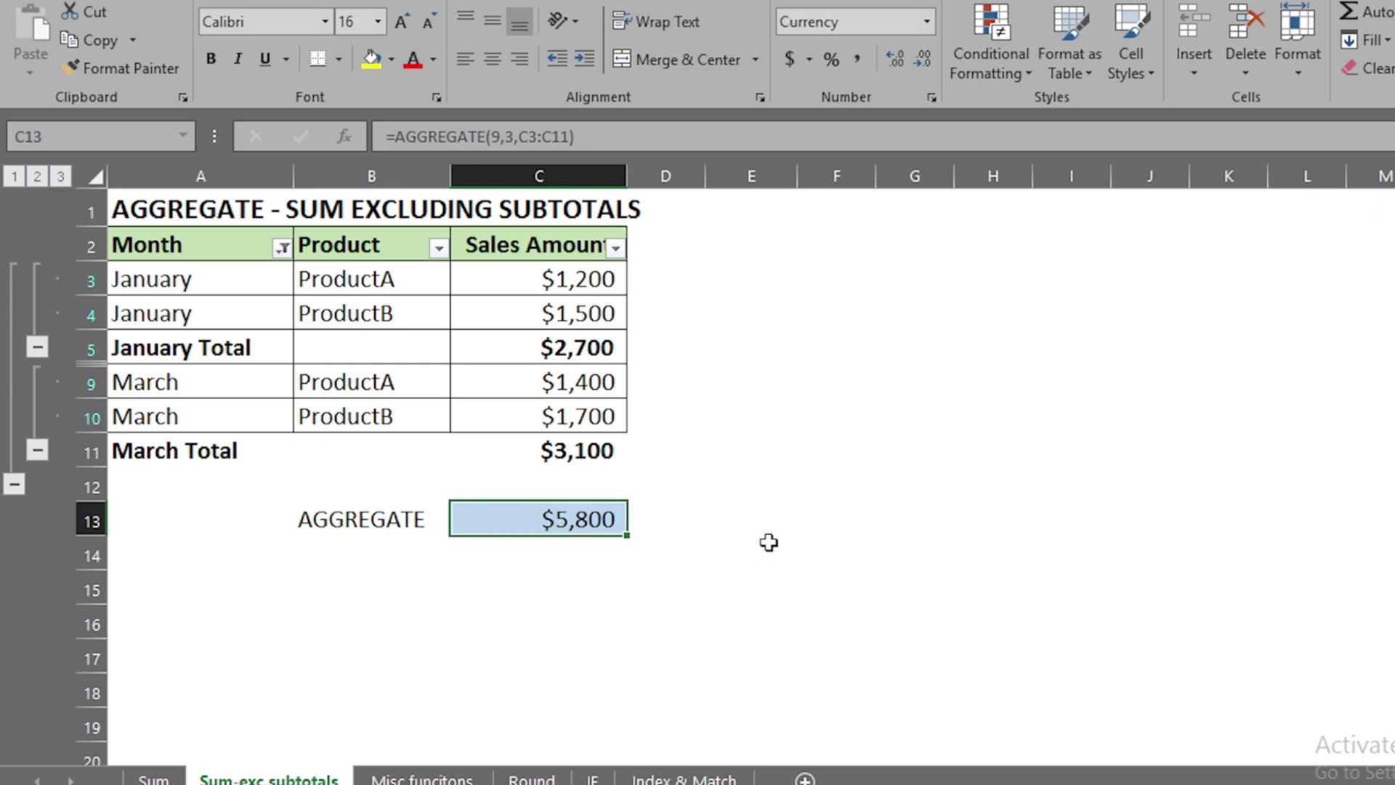
{"action": "left_click", "coordinate": [515, 315]}
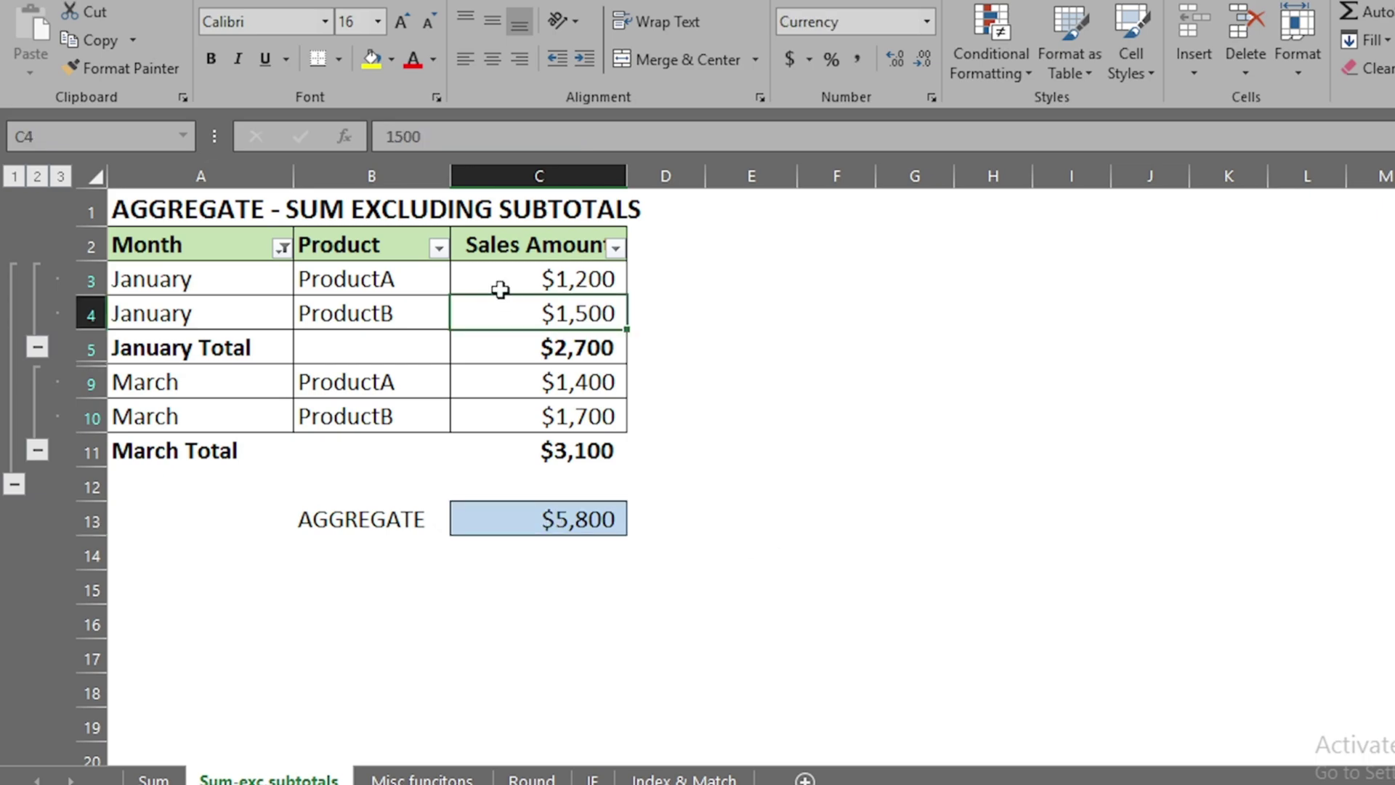
{"action": "left_click_drag", "start_coordinate": [492, 277], "coordinate": [493, 312]}
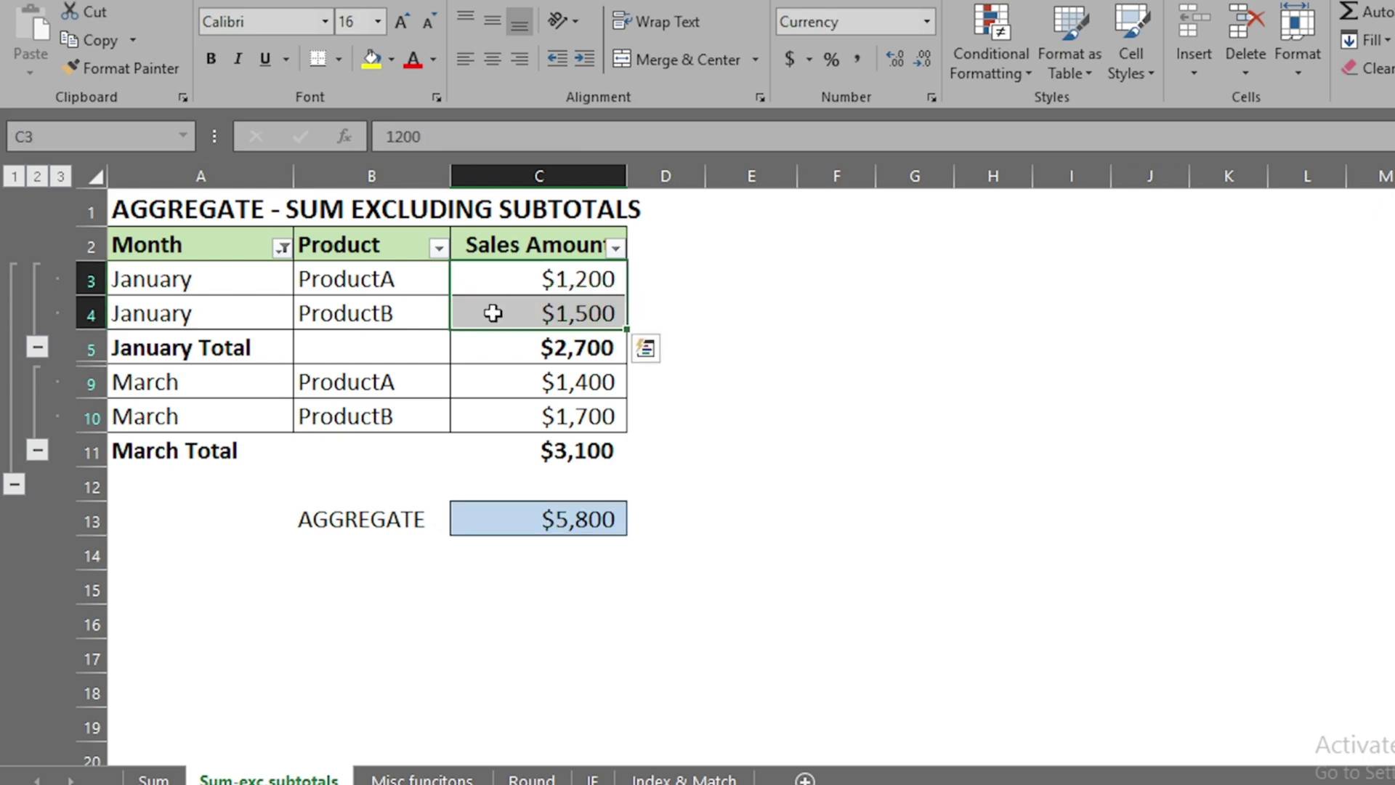
{"action": "left_click_drag", "start_coordinate": [507, 383], "coordinate": [512, 415], "text": "ctrl"}
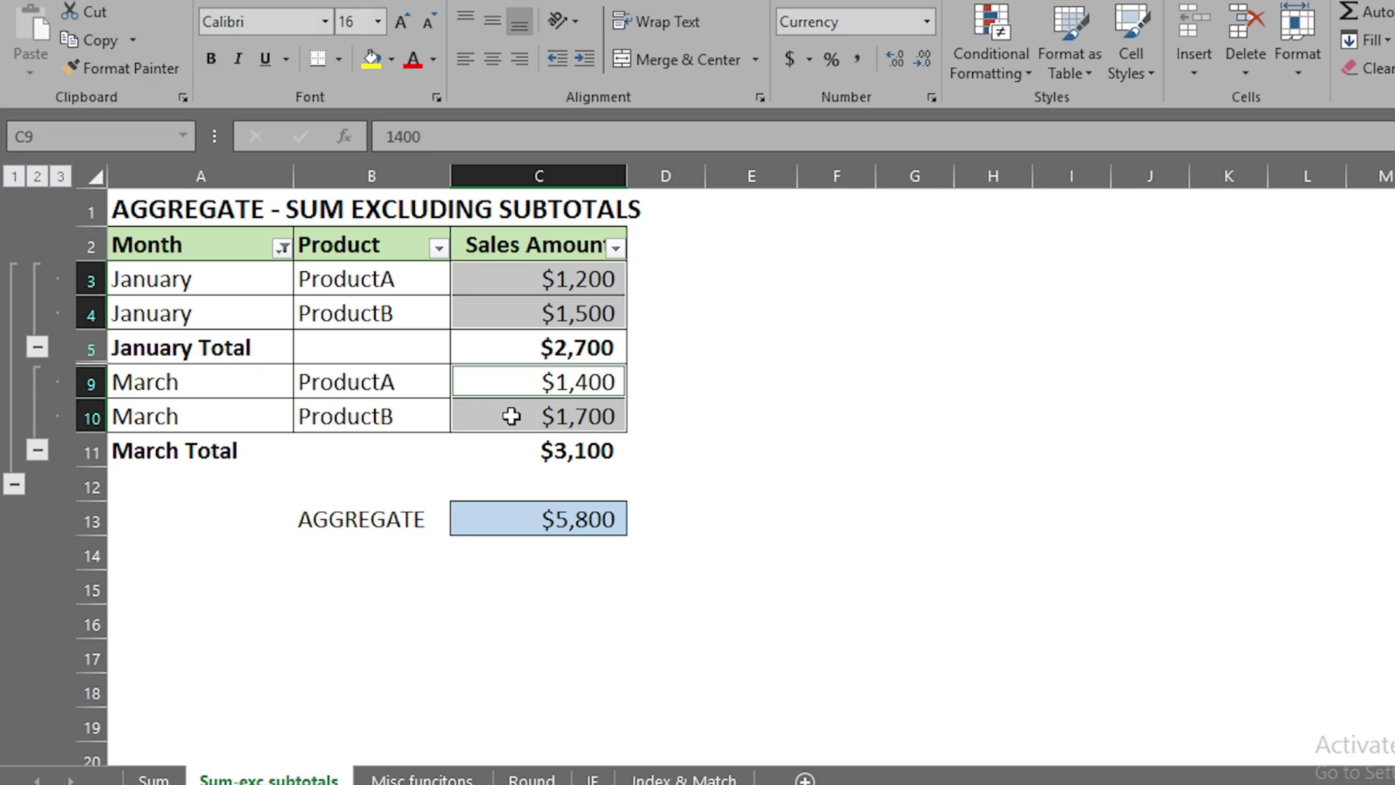
Step: Clear the January and March totals in C5 and C11 and the amount in C4, and switch to the Misc funcitons sheet
{"action": "left_click", "coordinate": [507, 348]}
{"action": "key", "text": "Delete"}
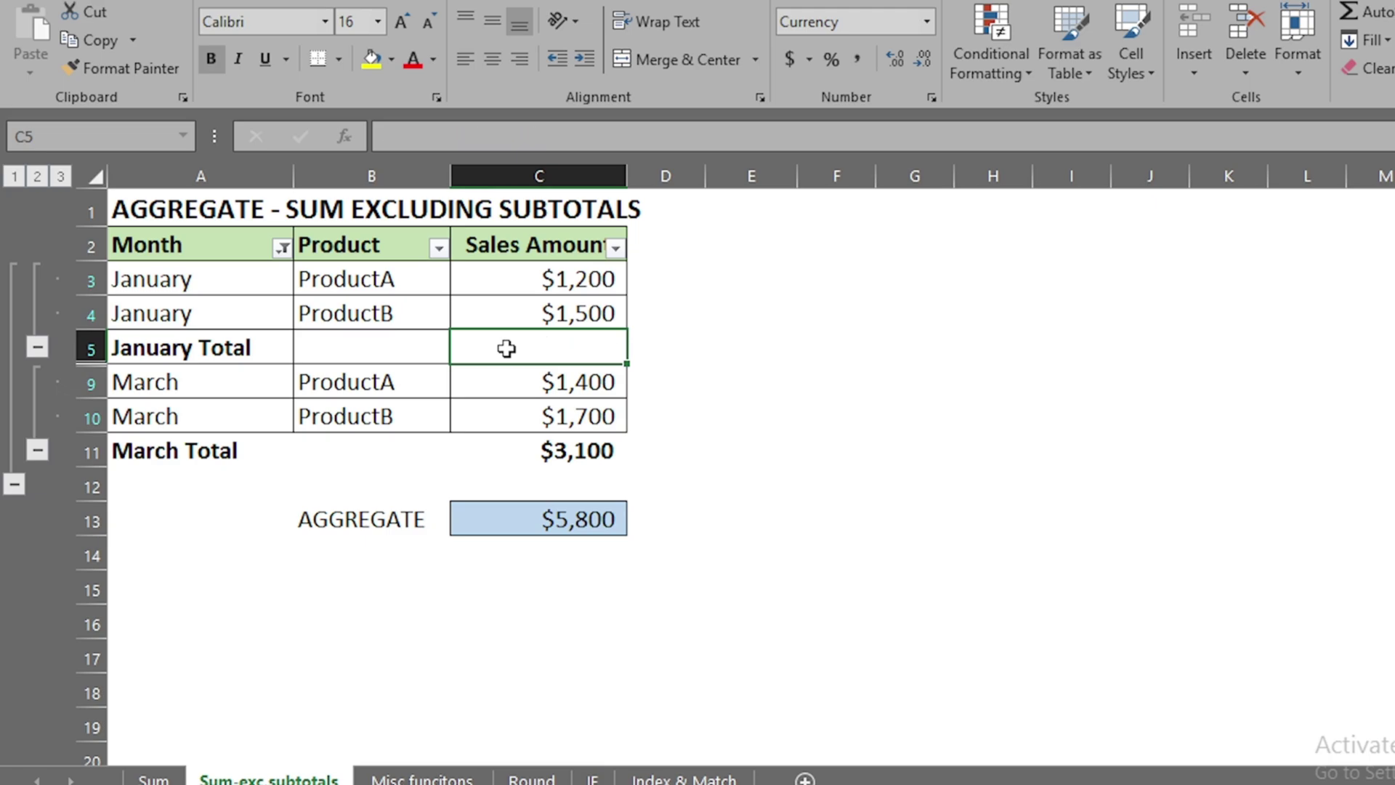
{"action": "left_click", "coordinate": [534, 456]}
{"action": "key", "text": "Delete"}
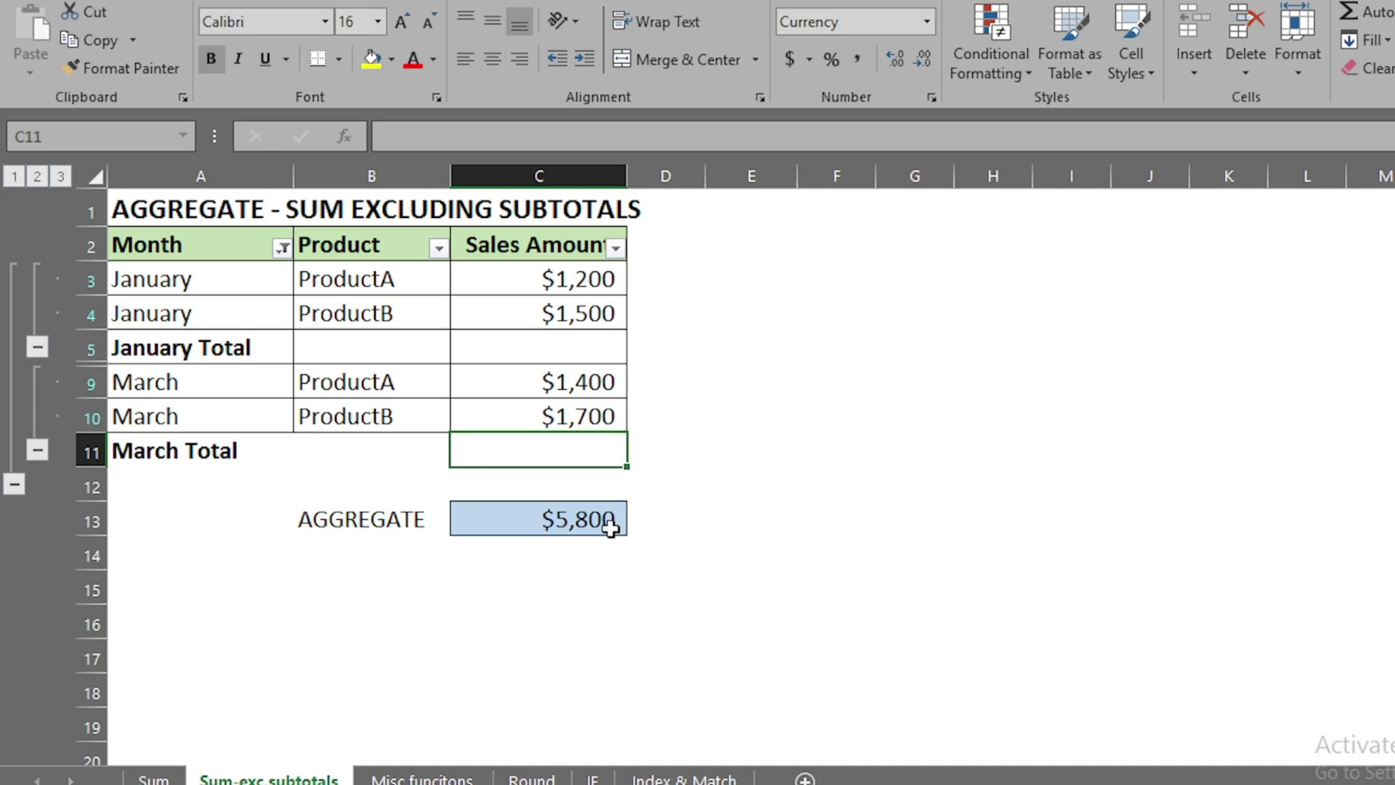
{"action": "left_click", "coordinate": [550, 314]}
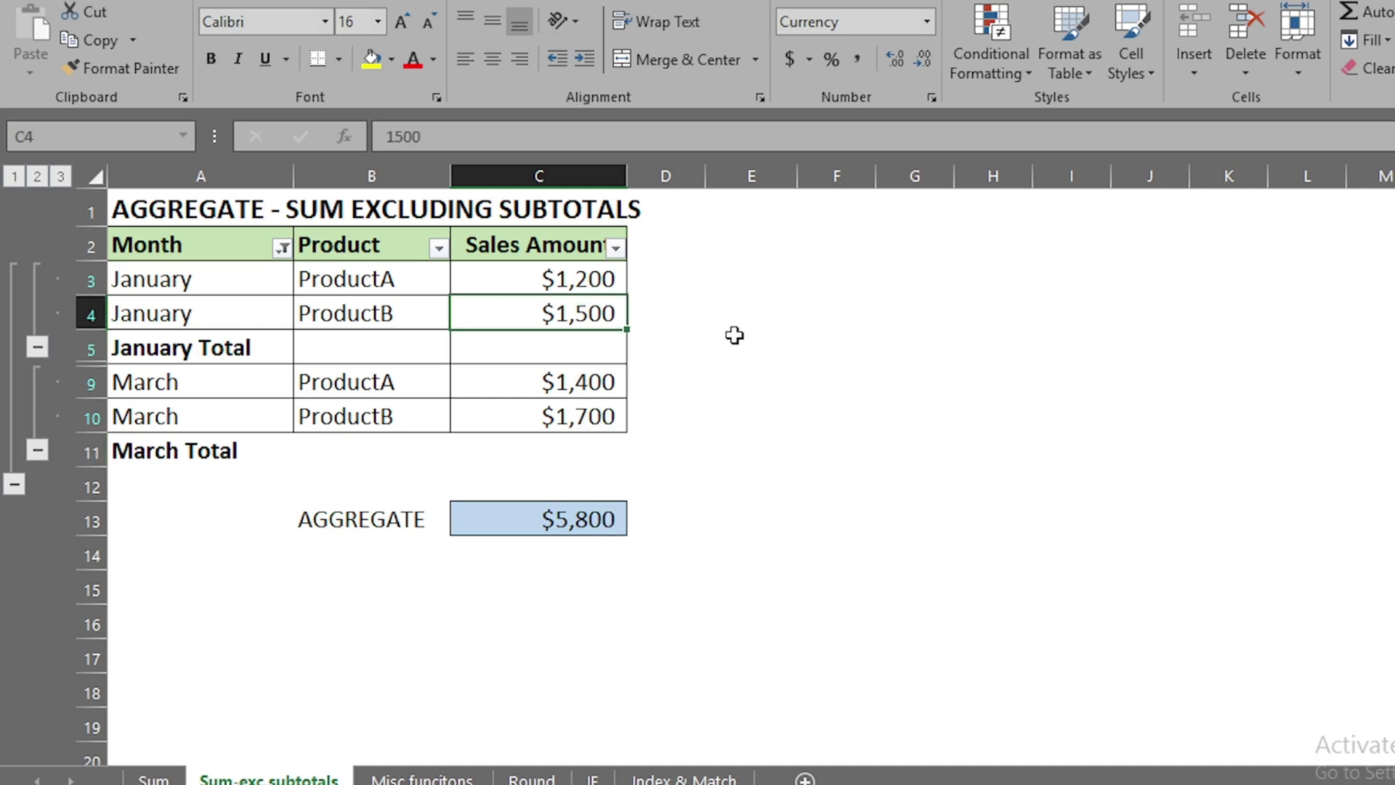
{"action": "key", "text": "Delete"}
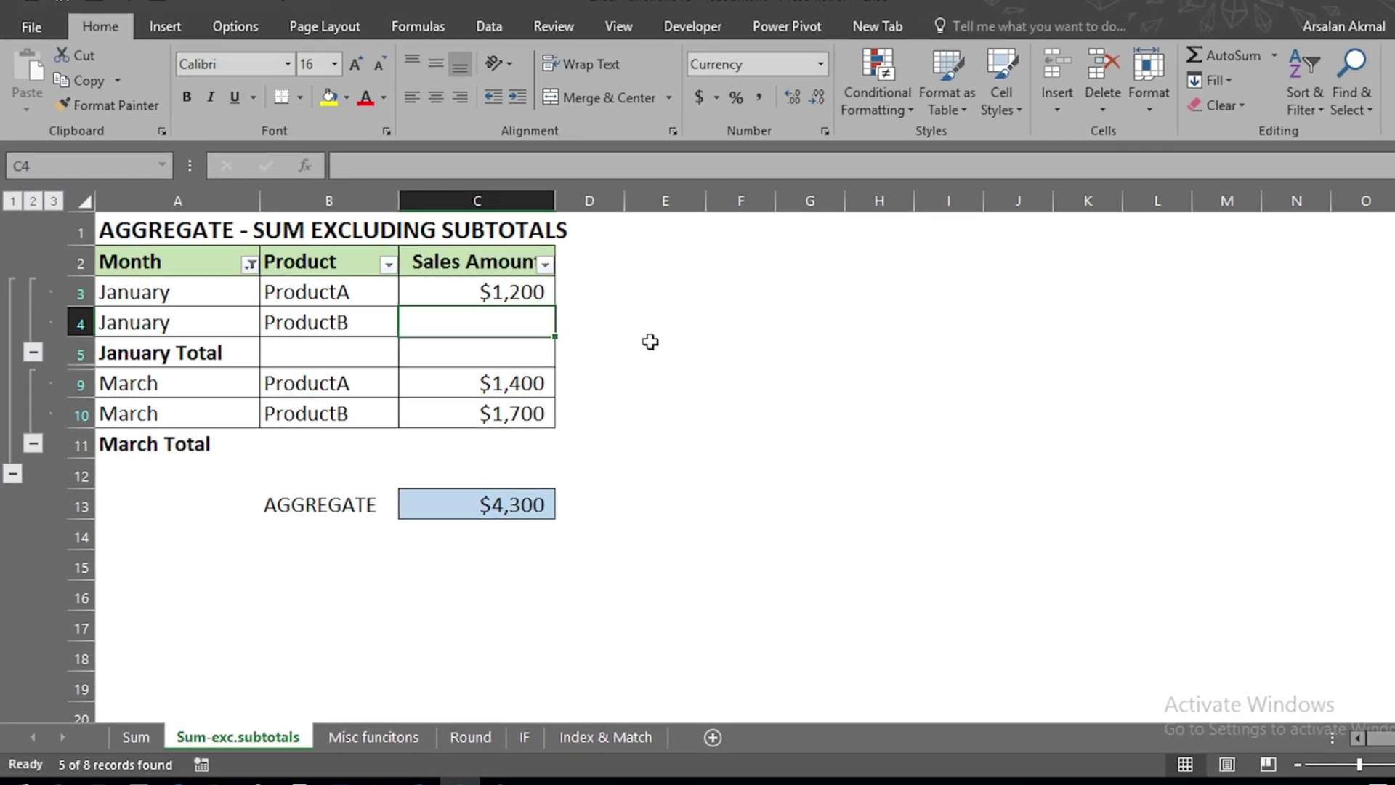
{"action": "left_click", "coordinate": [352, 716]}
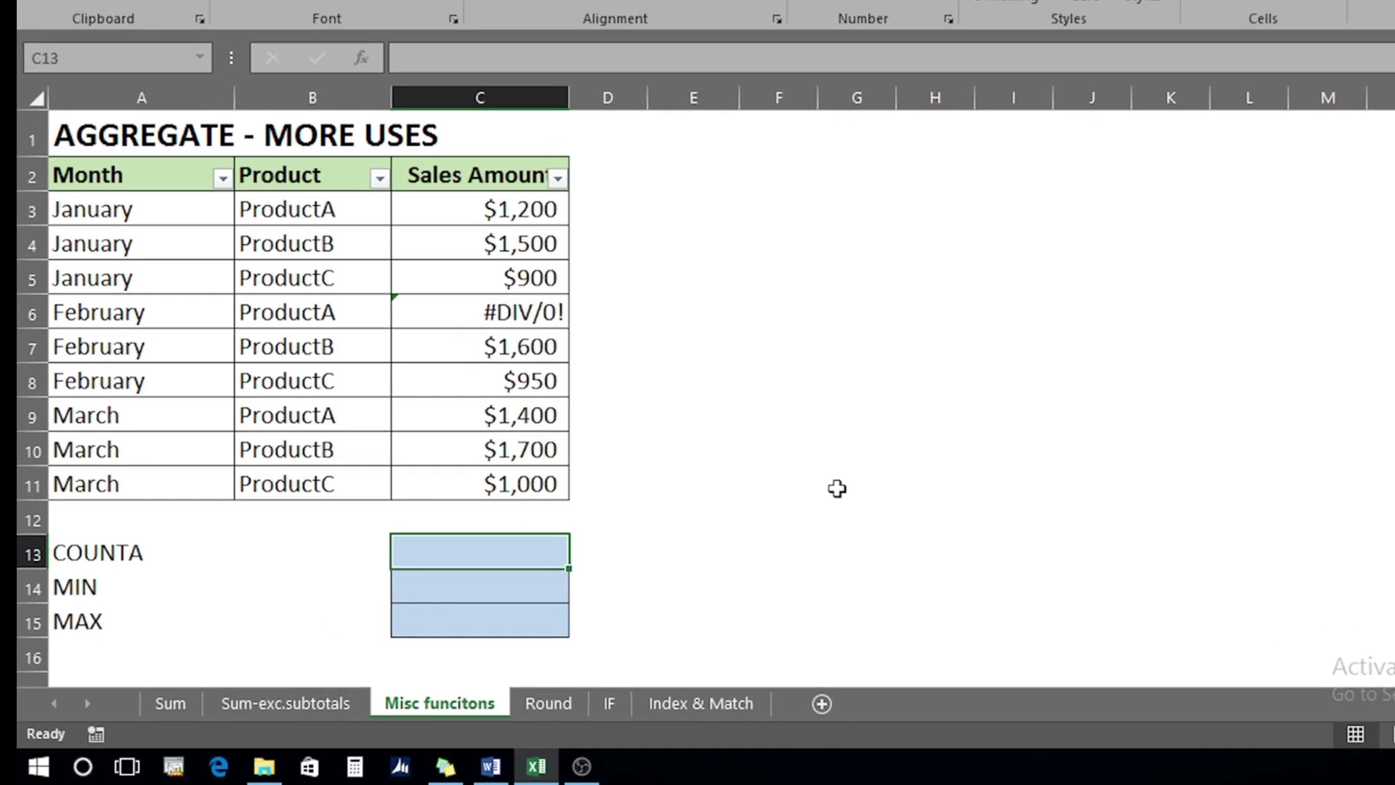
Step: Enter =COUNTA(C3:C11) in C13 to count the sales amounts
{"action": "type", "text": "="}
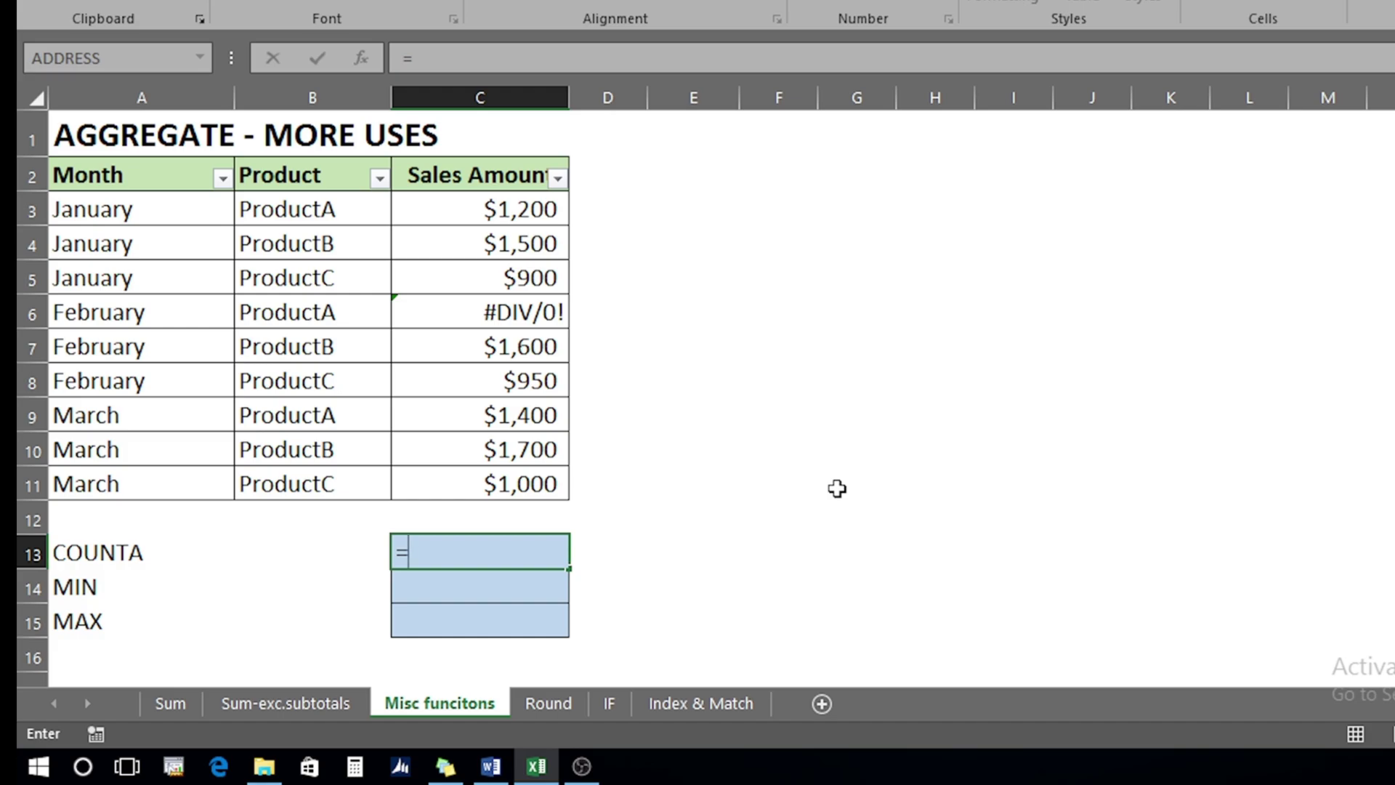
{"action": "type", "text": "cou"}
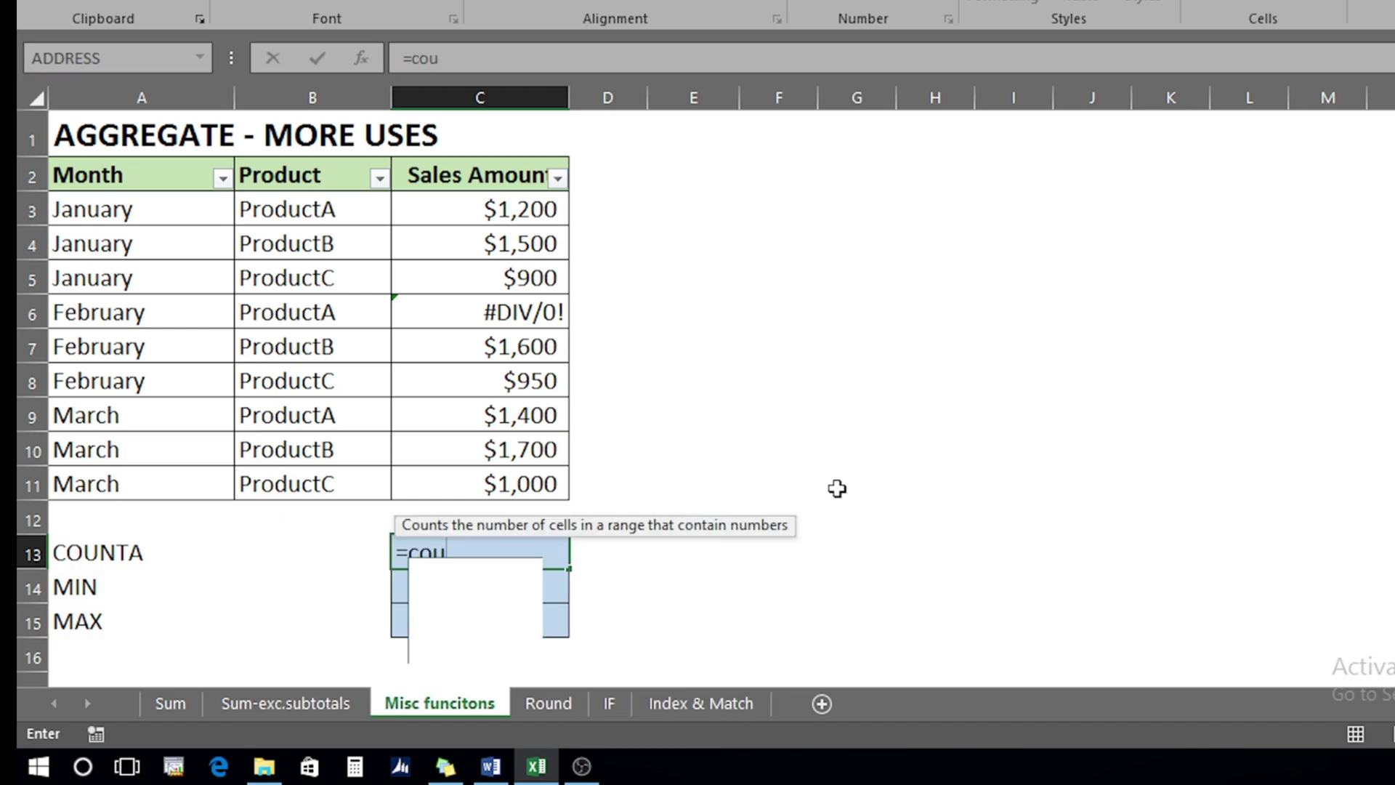
{"action": "type", "text": "na"}
{"action": "key", "text": "Tab"}
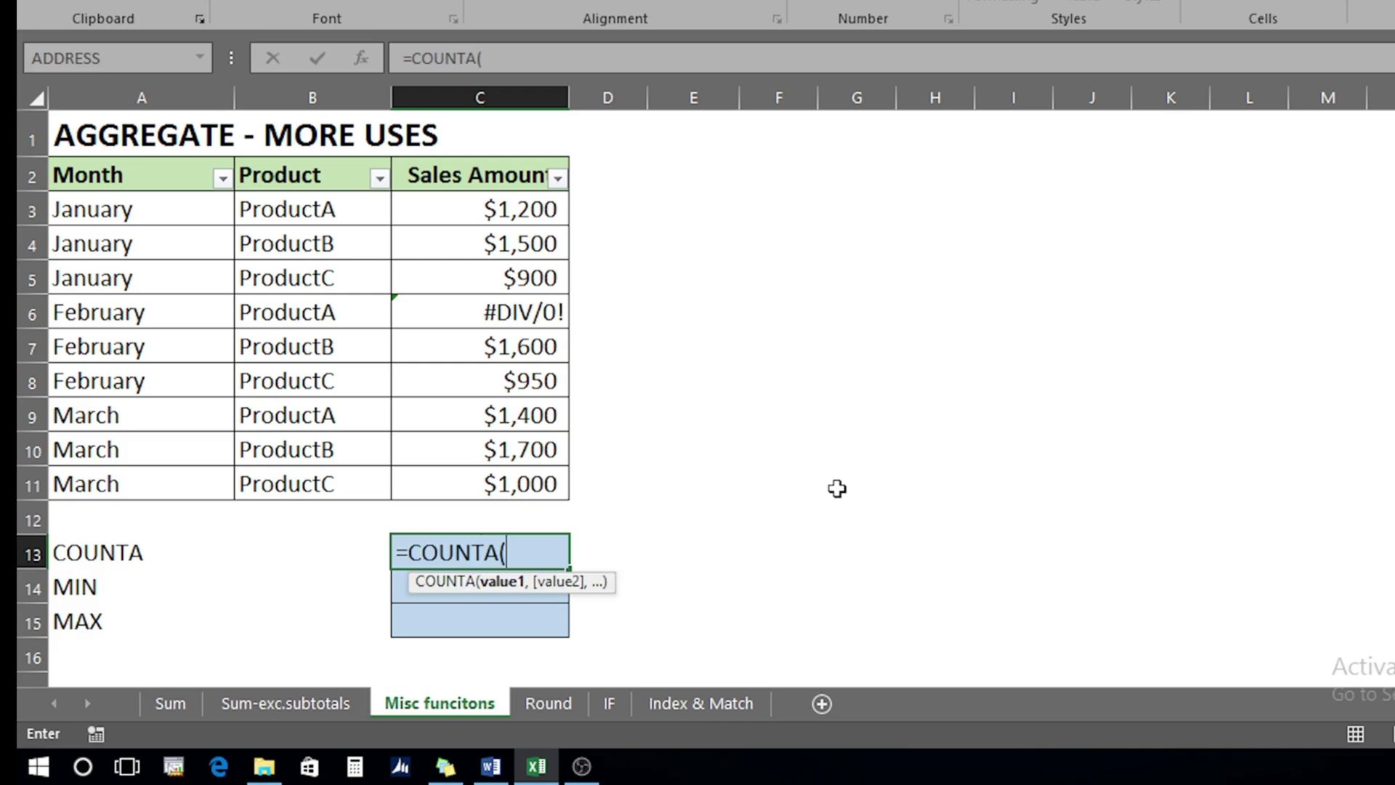
{"action": "left_click", "coordinate": [444, 200]}
{"action": "key", "text": "ctrl+shift+Down"}
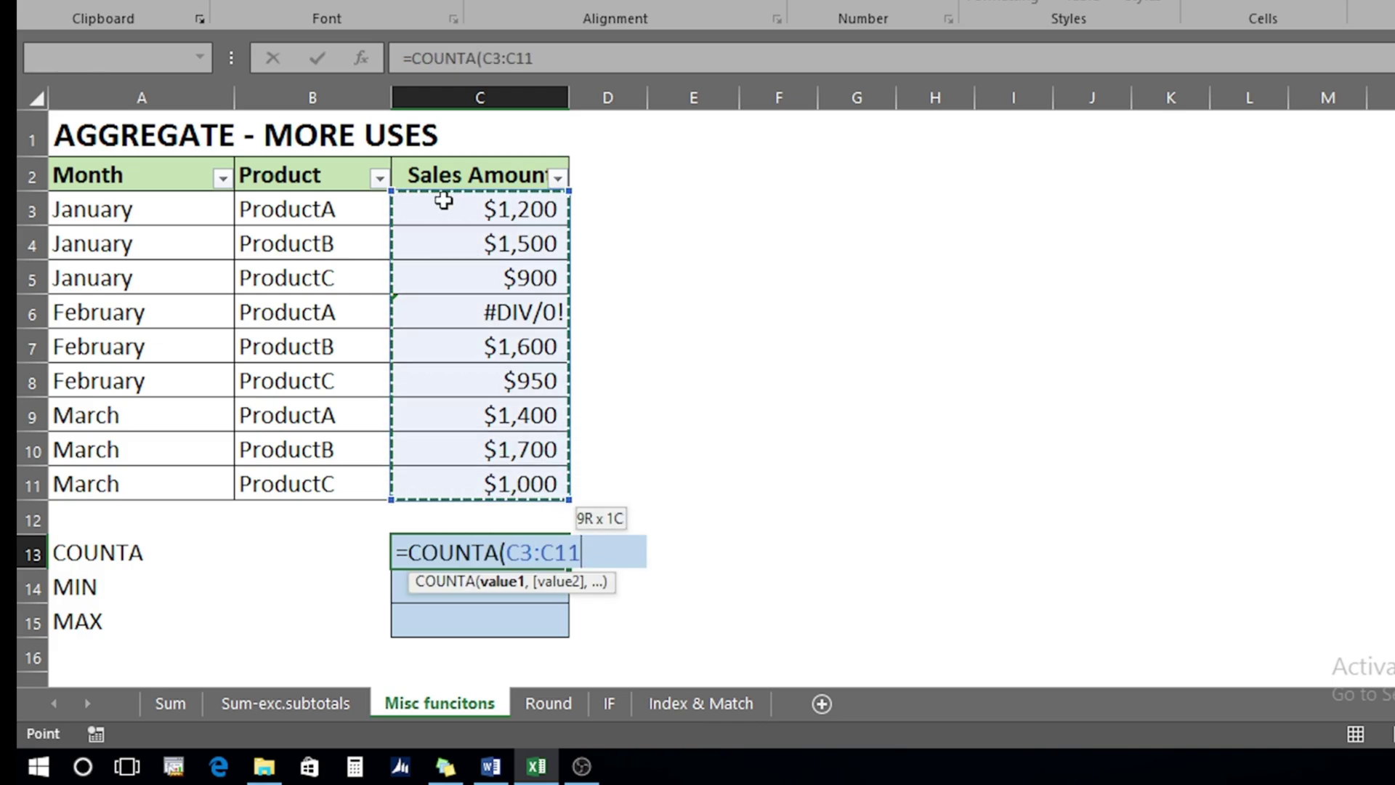
{"action": "type", "text": ")"}
{"action": "key", "text": "Return"}
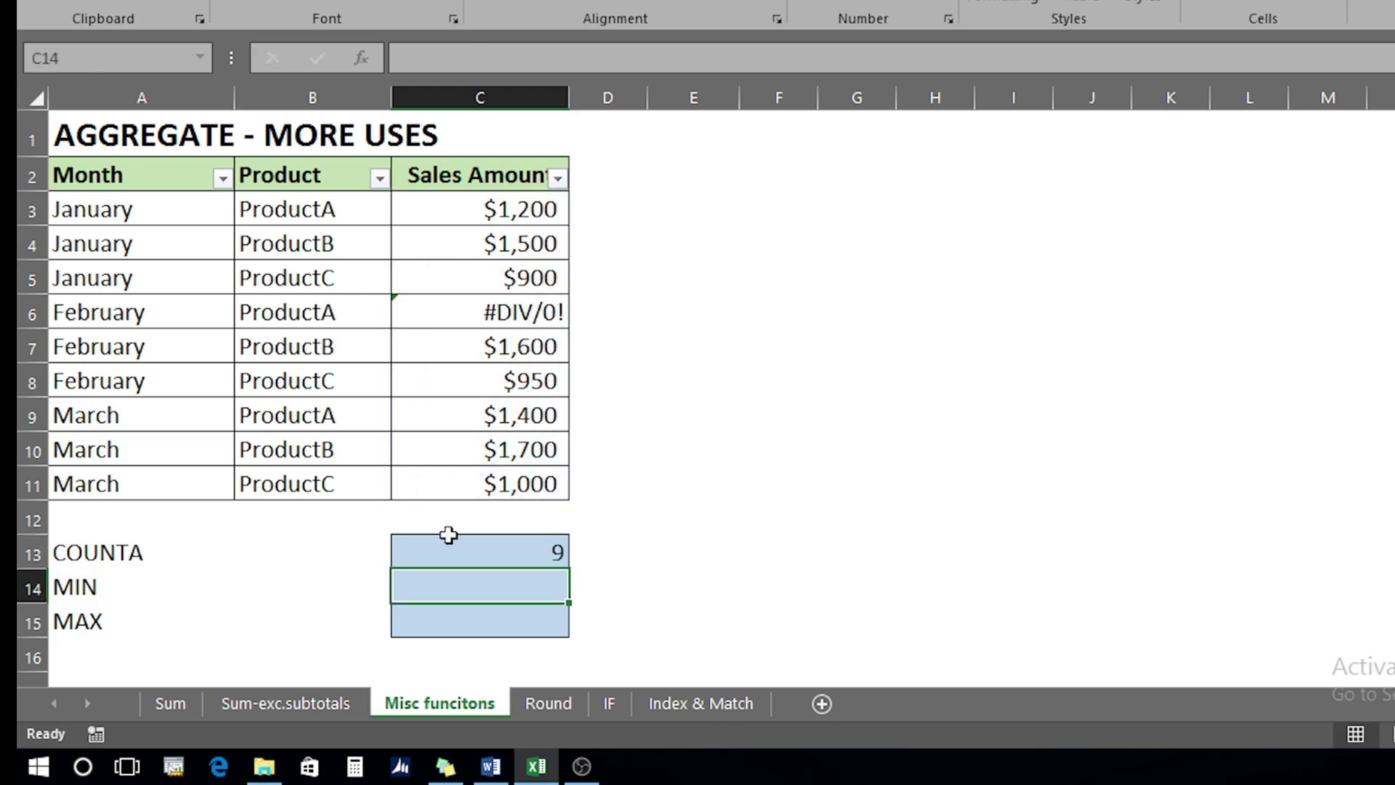
Step: Select the sales amounts in C3:C11 to compare them with the COUNTA result, including the error cell
{"action": "left_click", "coordinate": [463, 550]}
{"action": "left_click", "coordinate": [442, 209]}
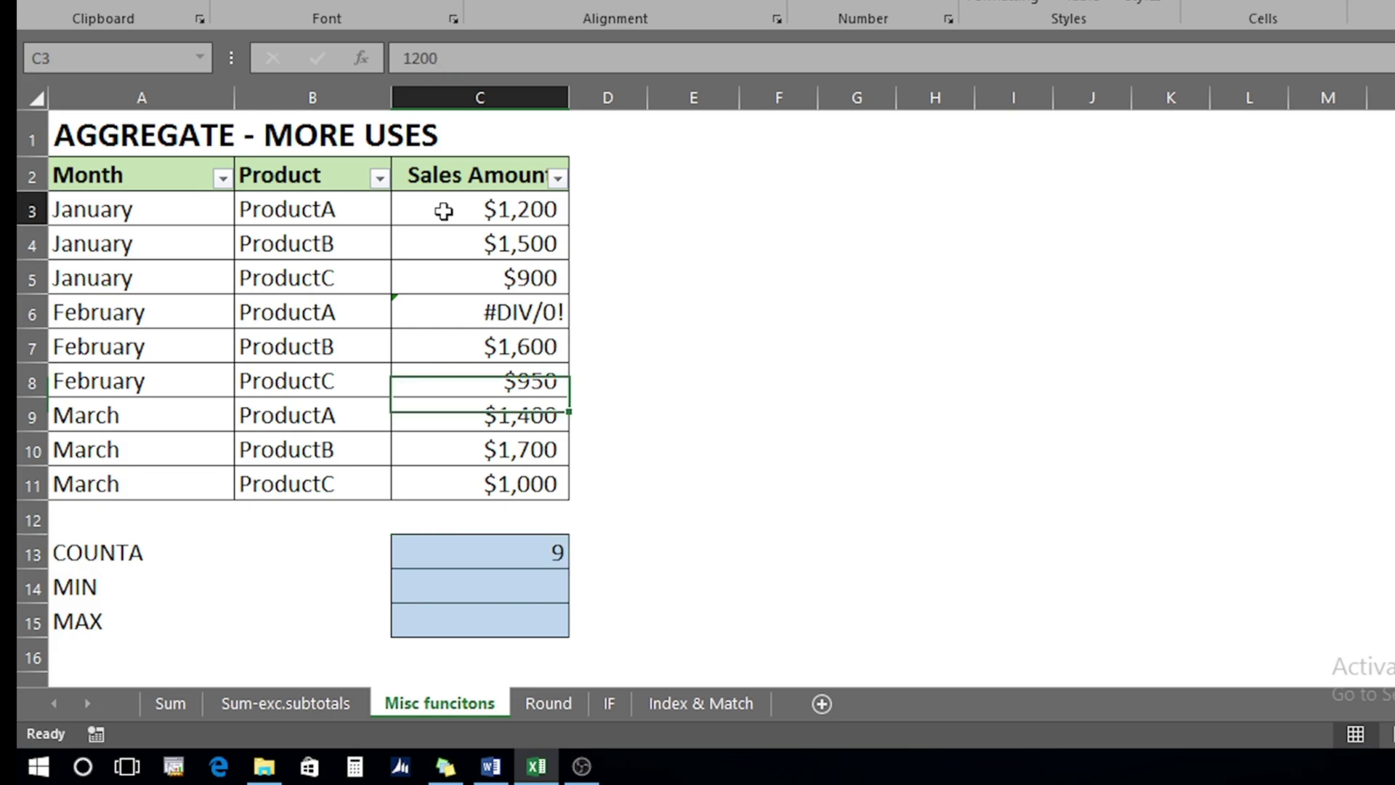
{"action": "key", "text": "ctrl+shift+Down"}
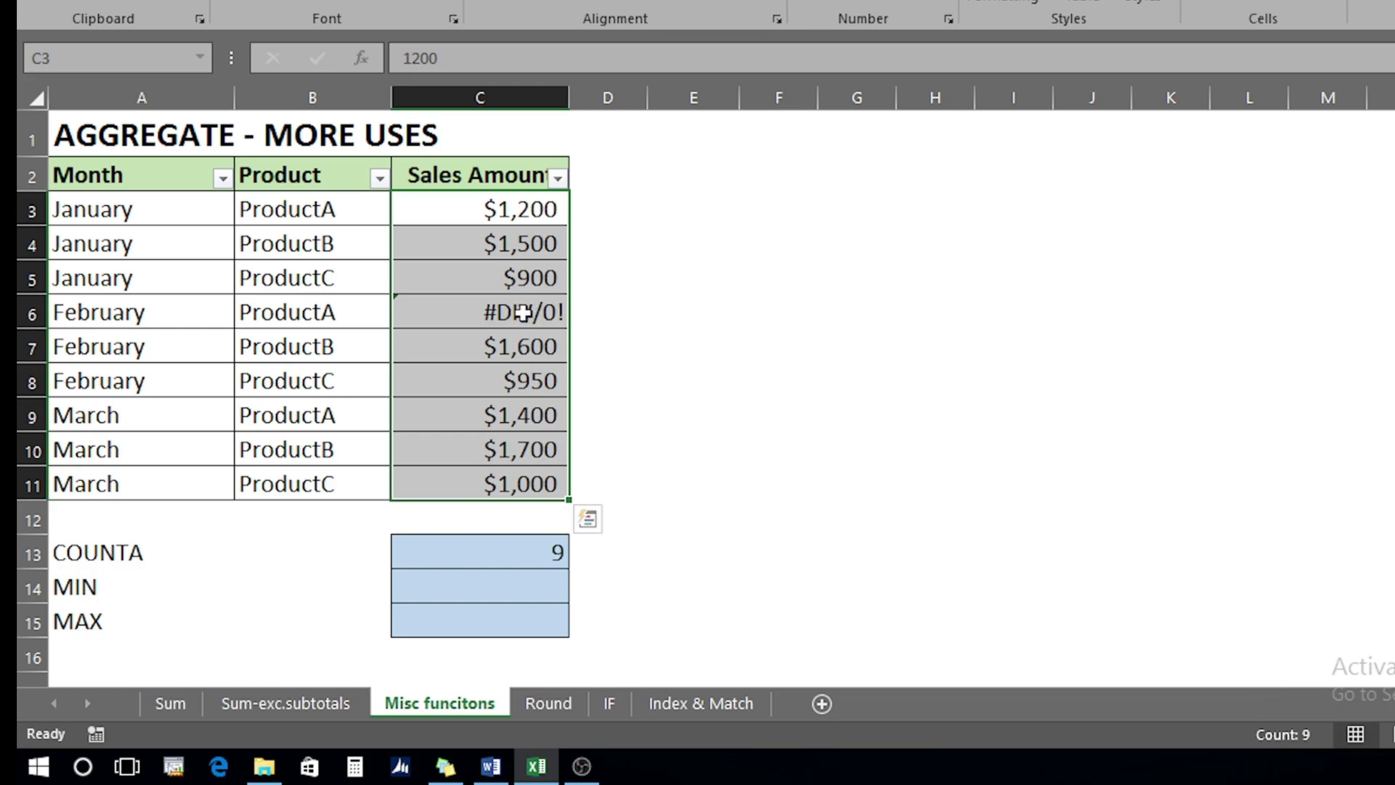
Step: Replace the formula in C13 with the start of an AGGREGATE formula using function number 3 (COUNTA)
{"action": "left_click", "coordinate": [512, 550]}
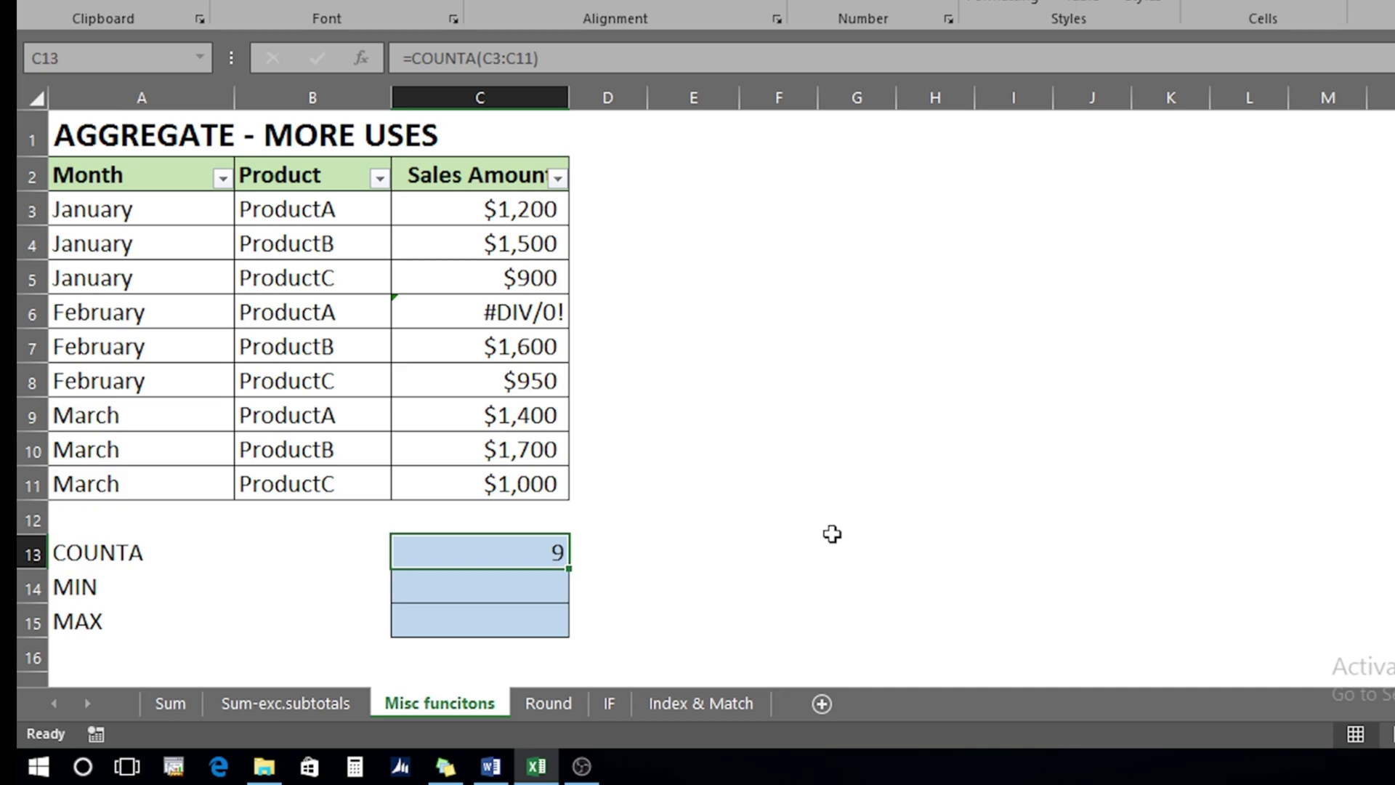
{"action": "type", "text": "="}
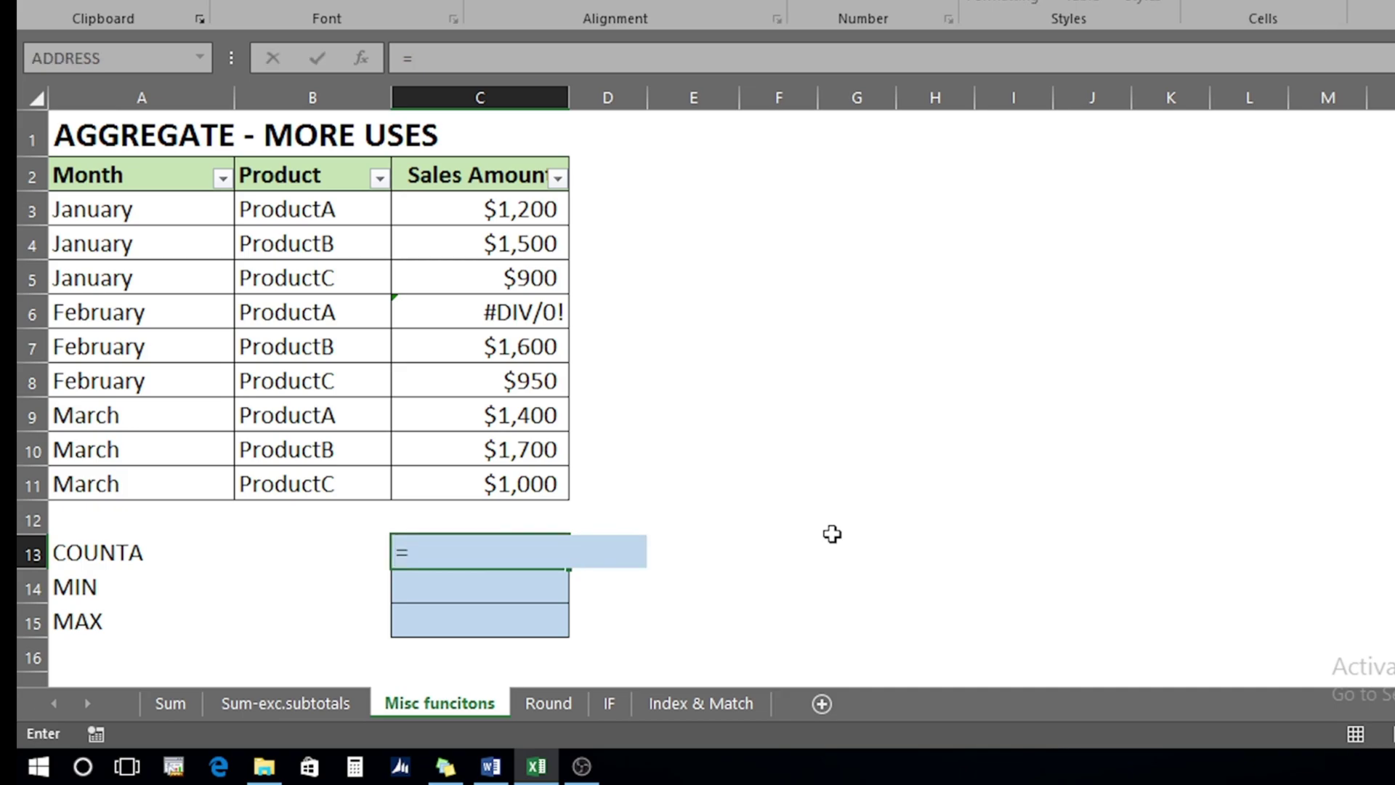
{"action": "type", "text": "agg"}
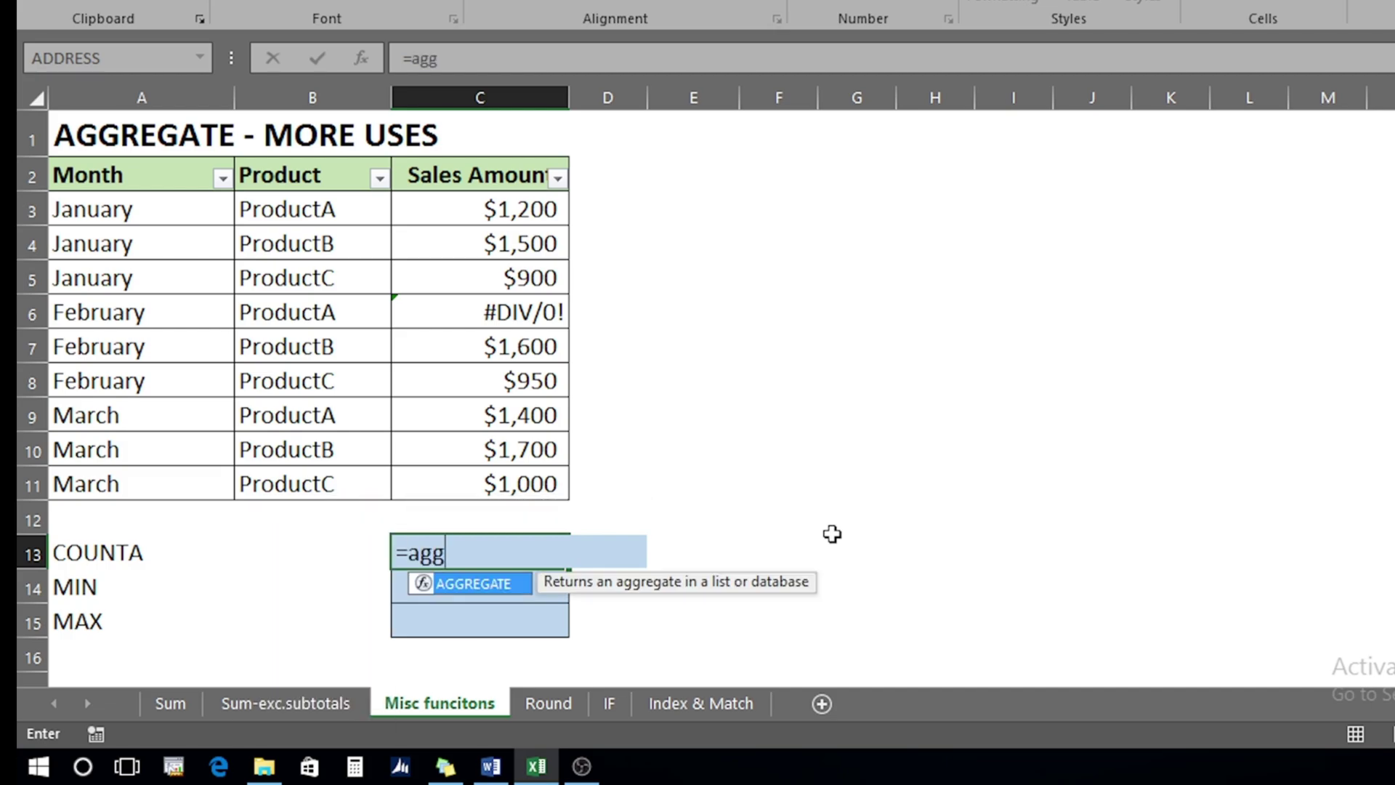
{"action": "key", "text": "Tab"}
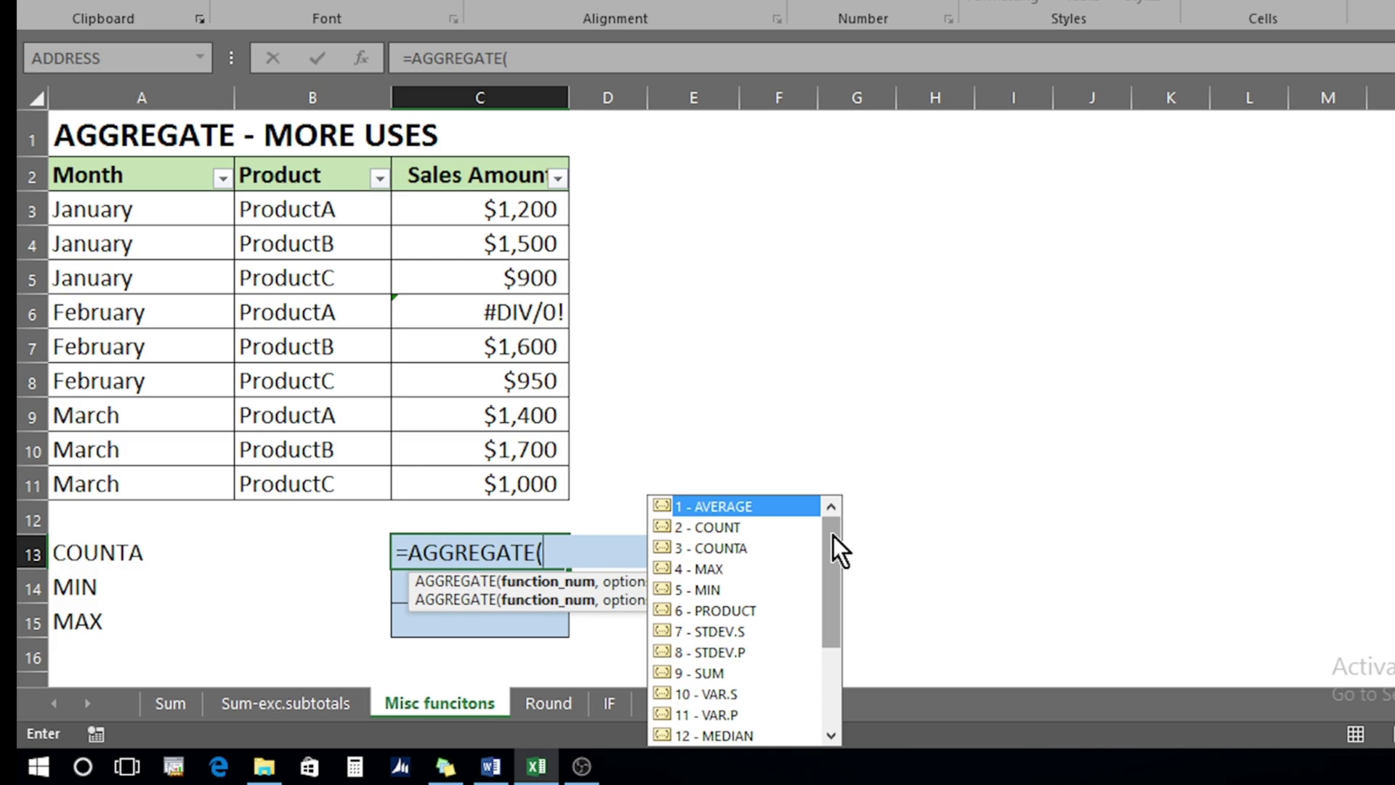
{"action": "left_click", "coordinate": [713, 551]}
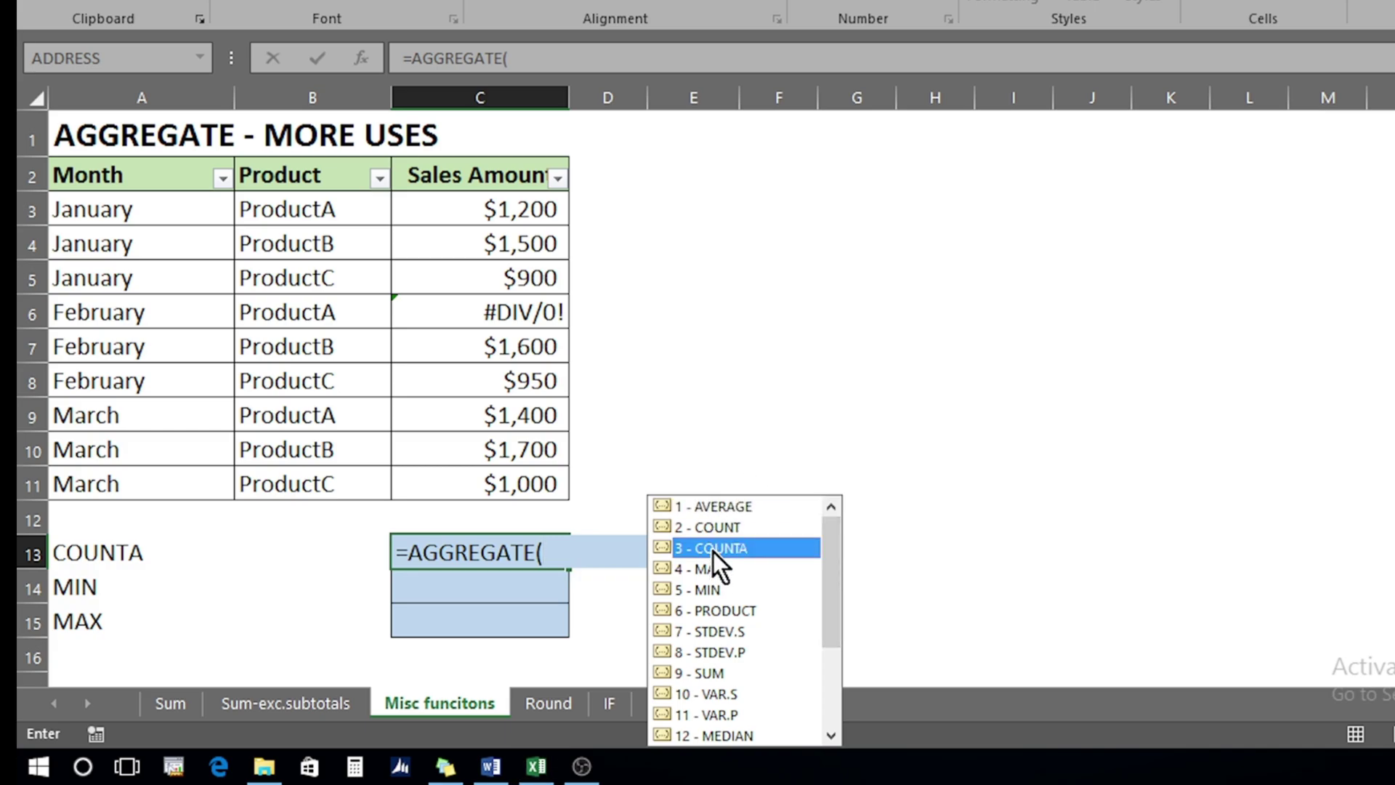
{"action": "key", "text": "Tab"}
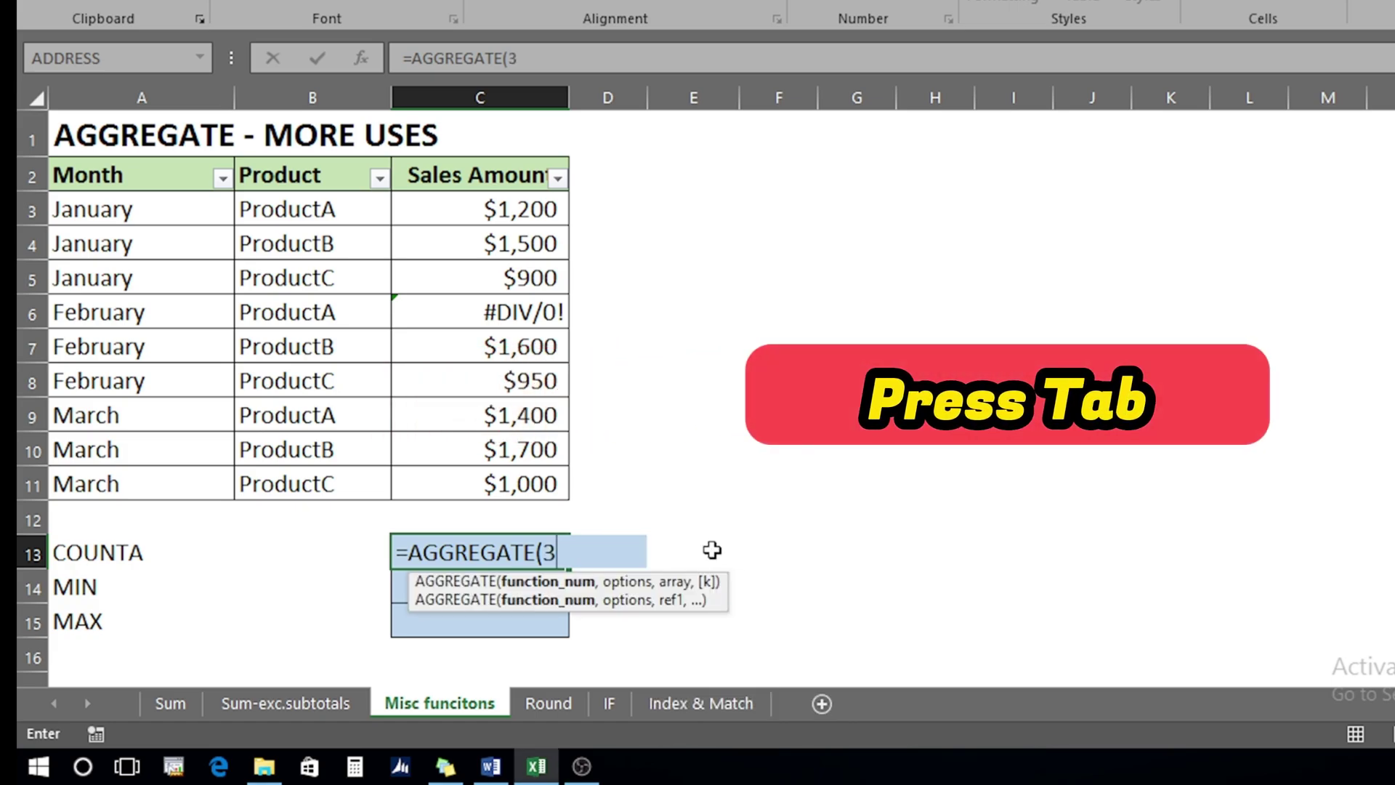
Step: Complete the C13 formula with option 3, ignoring hidden rows, errors and nested subtotals, over the range C3:C11
{"action": "type", "text": ","}
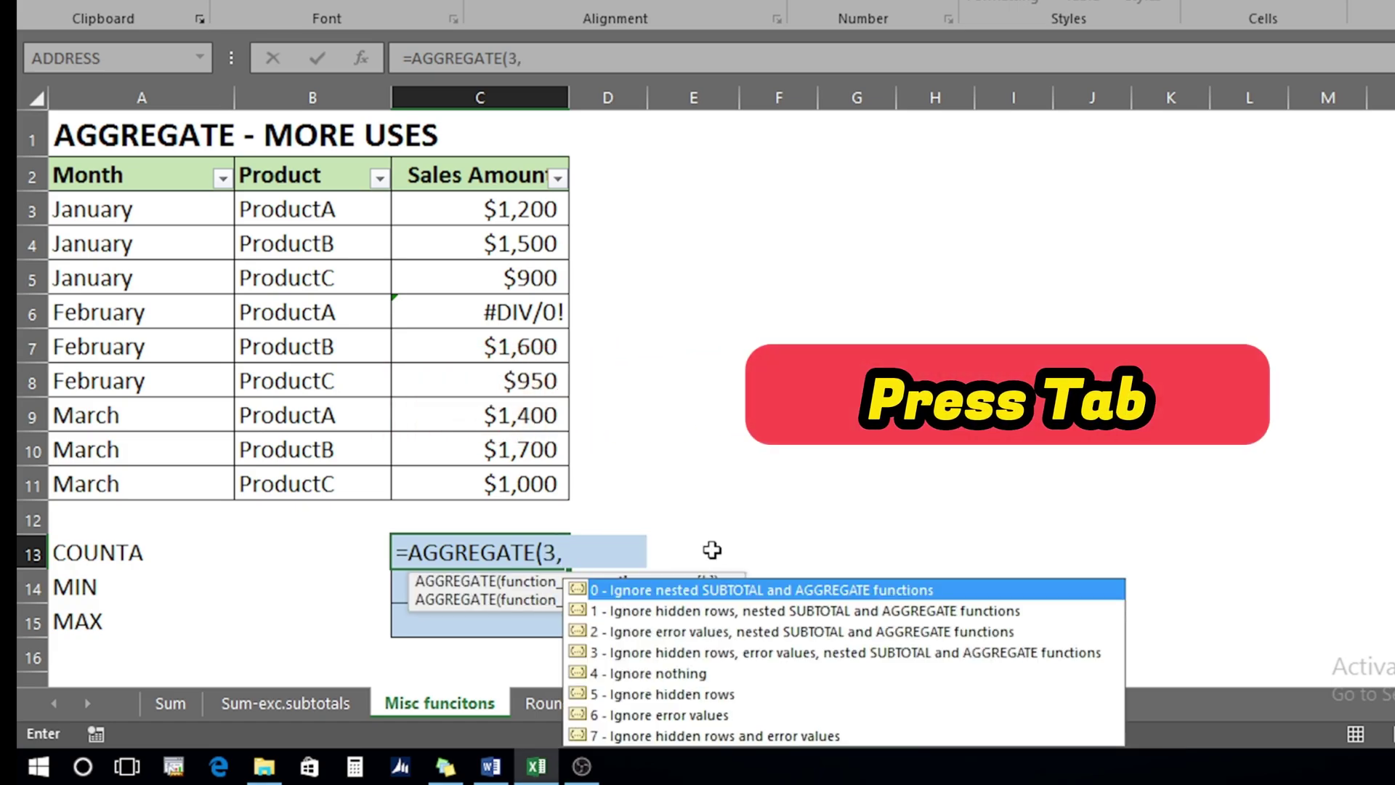
{"action": "left_click", "coordinate": [699, 657]}
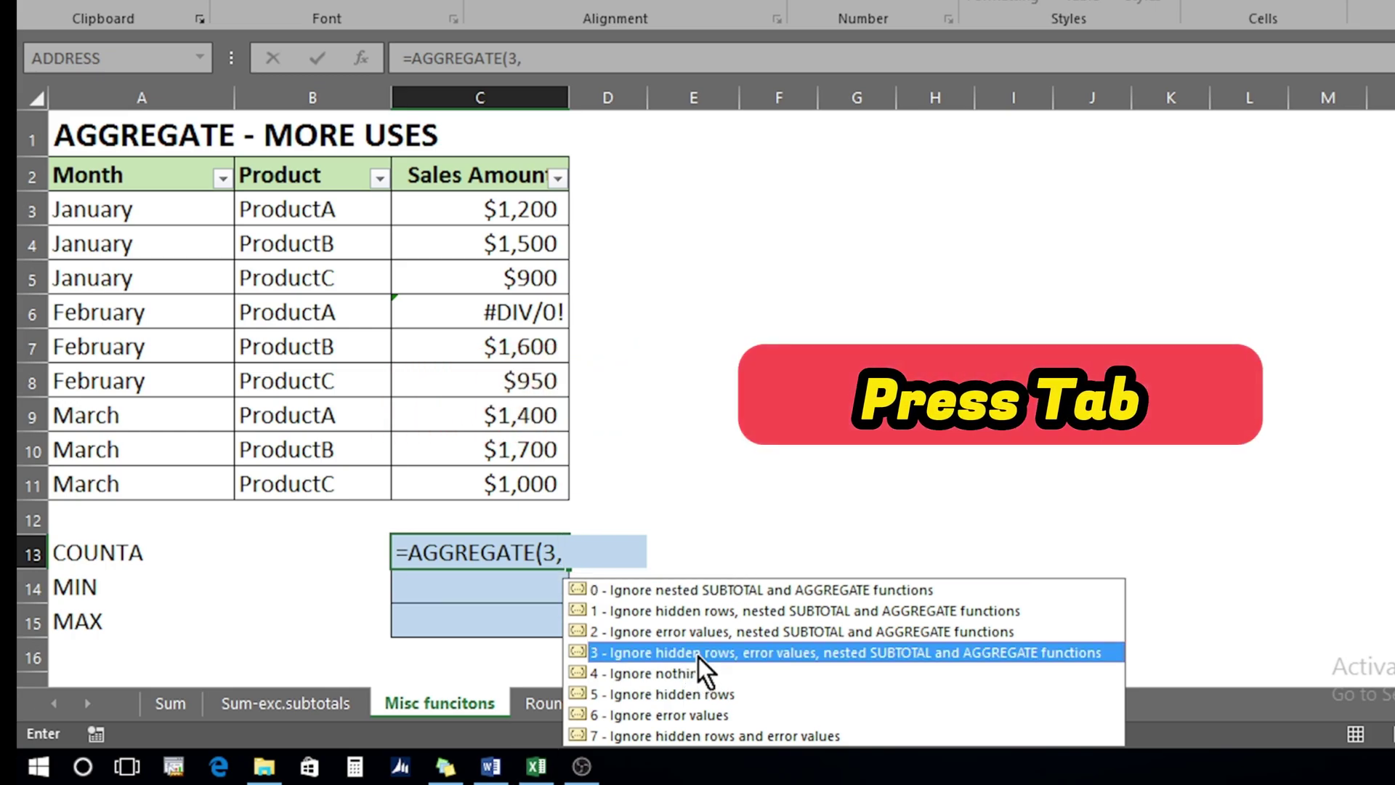
{"action": "key", "text": "Tab"}
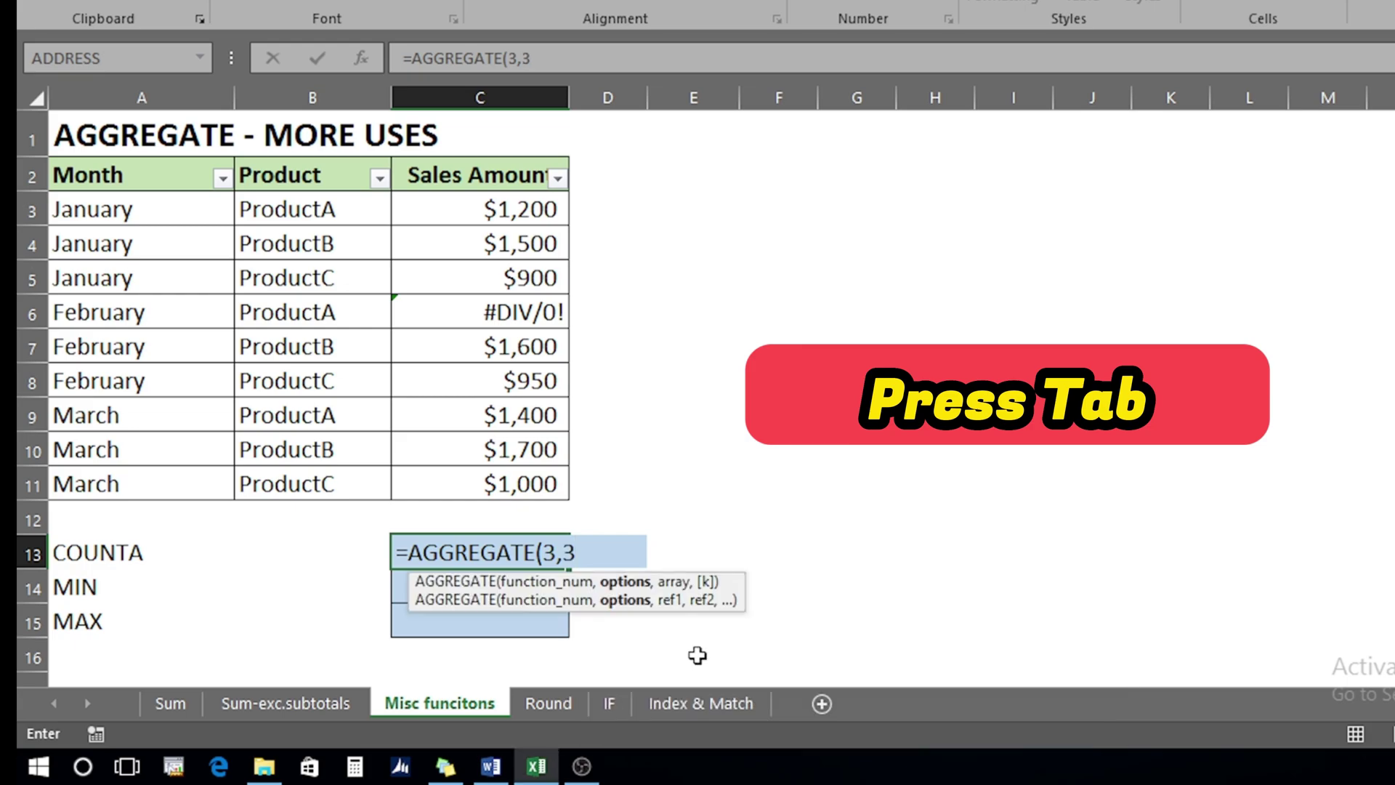
{"action": "type", "text": ","}
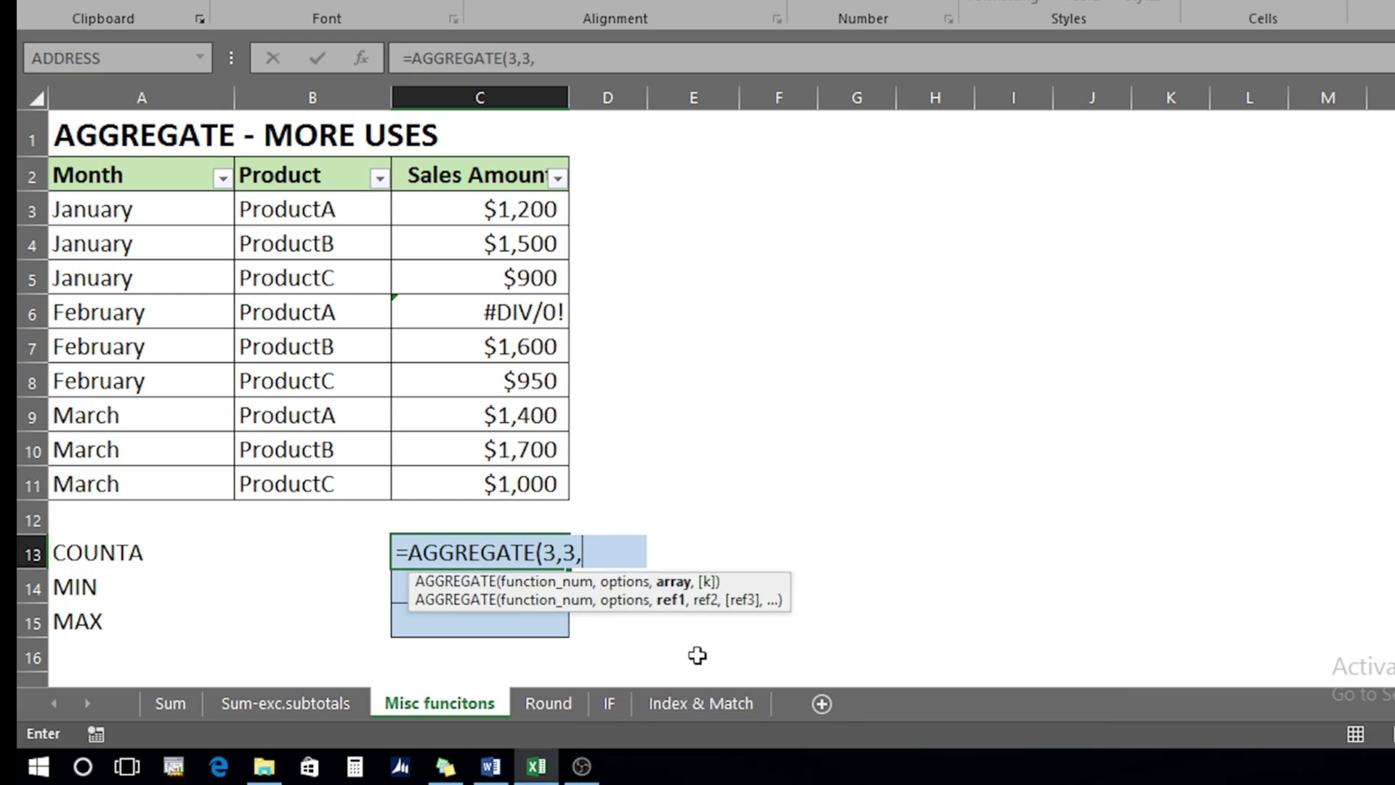
{"action": "left_click", "coordinate": [459, 207]}
{"action": "key", "text": "ctrl+shift+Down"}
{"action": "type", "text": ")"}
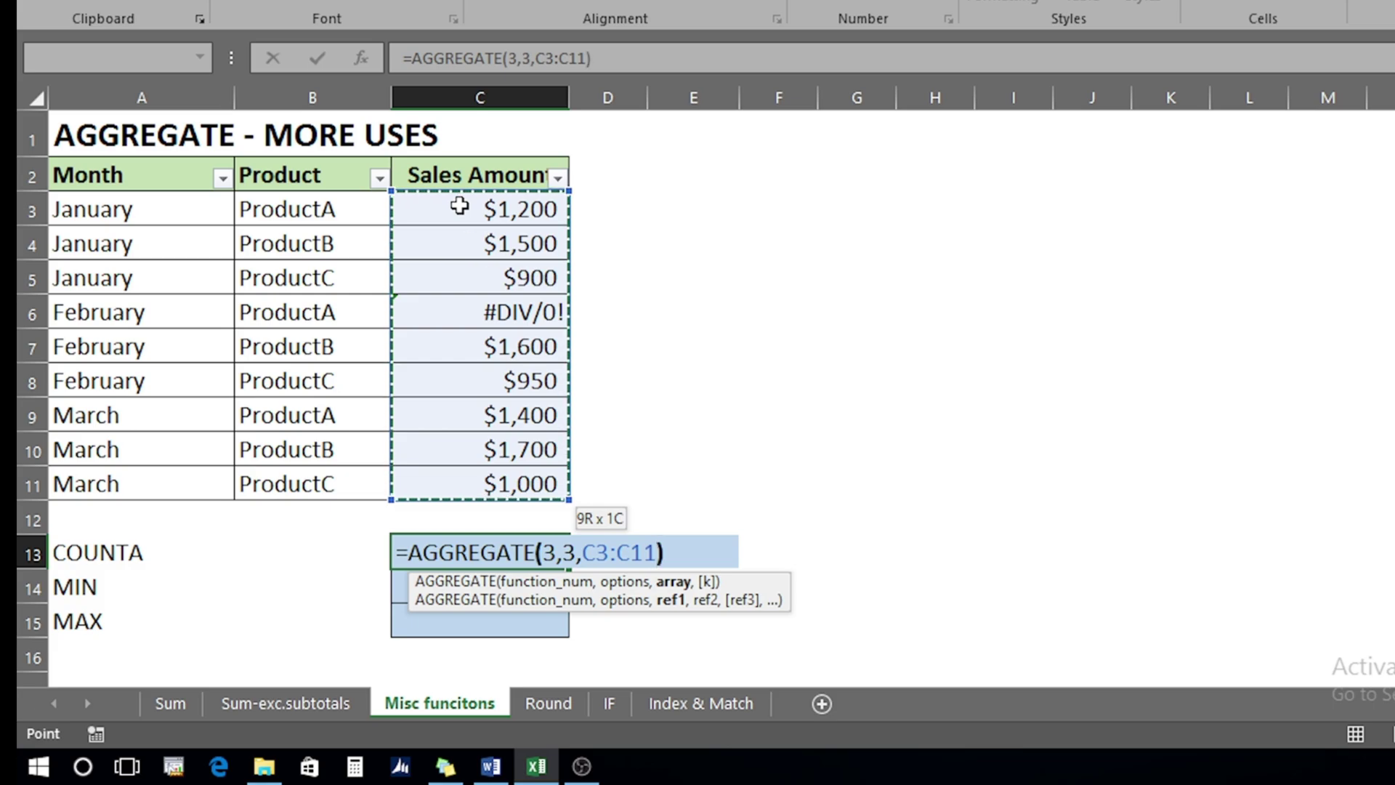
{"action": "key", "text": "Return"}
{"action": "key", "text": "Up"}
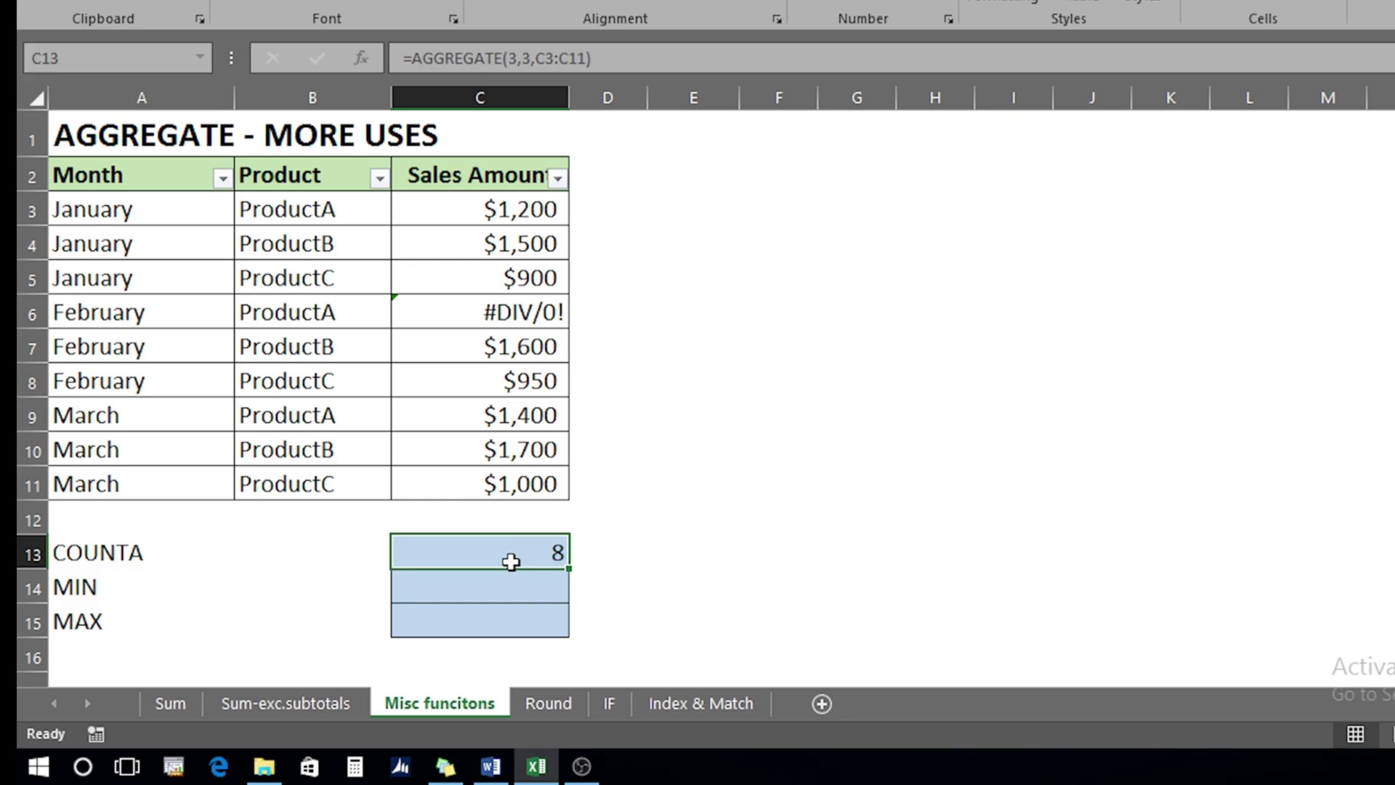
Step: Start an AGGREGATE formula in C14 with function number 5 (MIN)
{"action": "key", "text": "Return"}
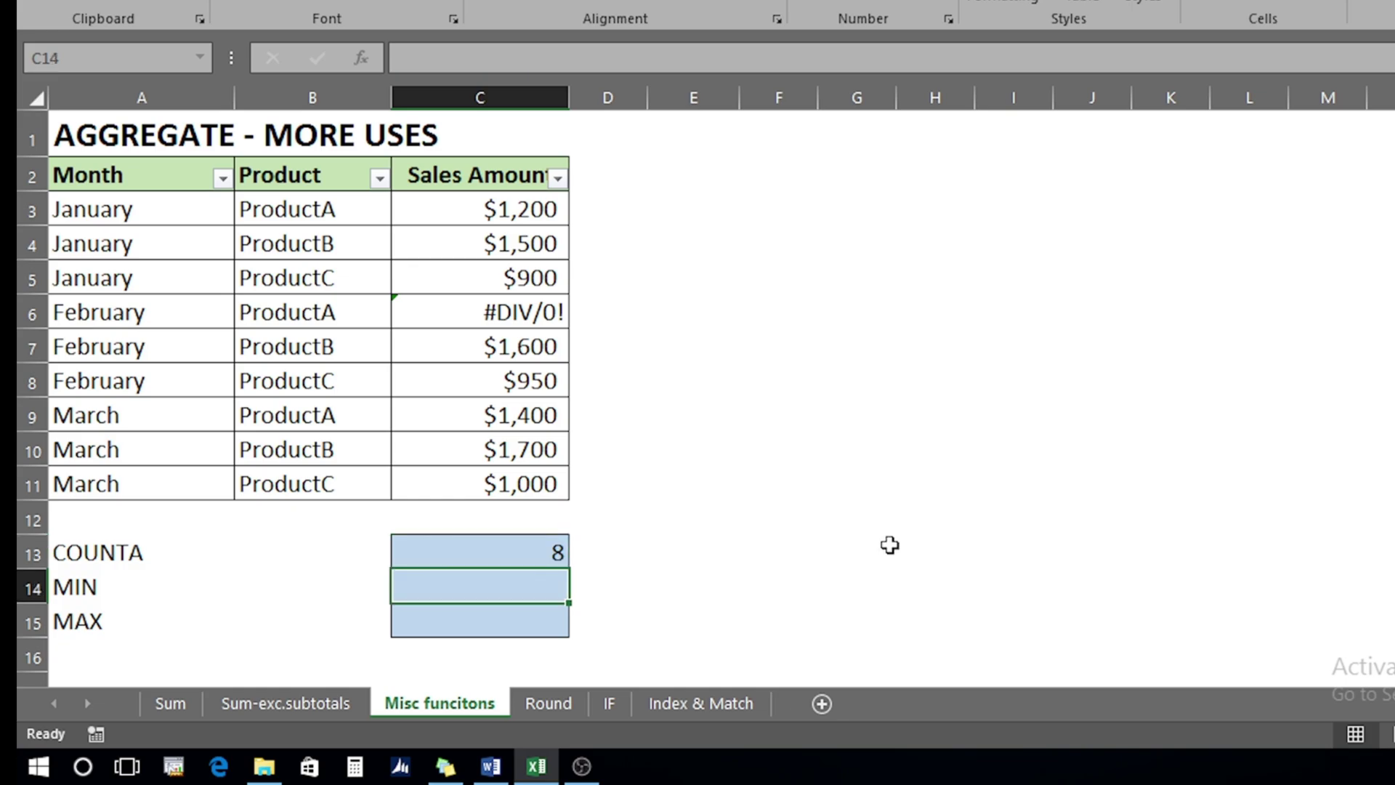
{"action": "type", "text": "=agg"}
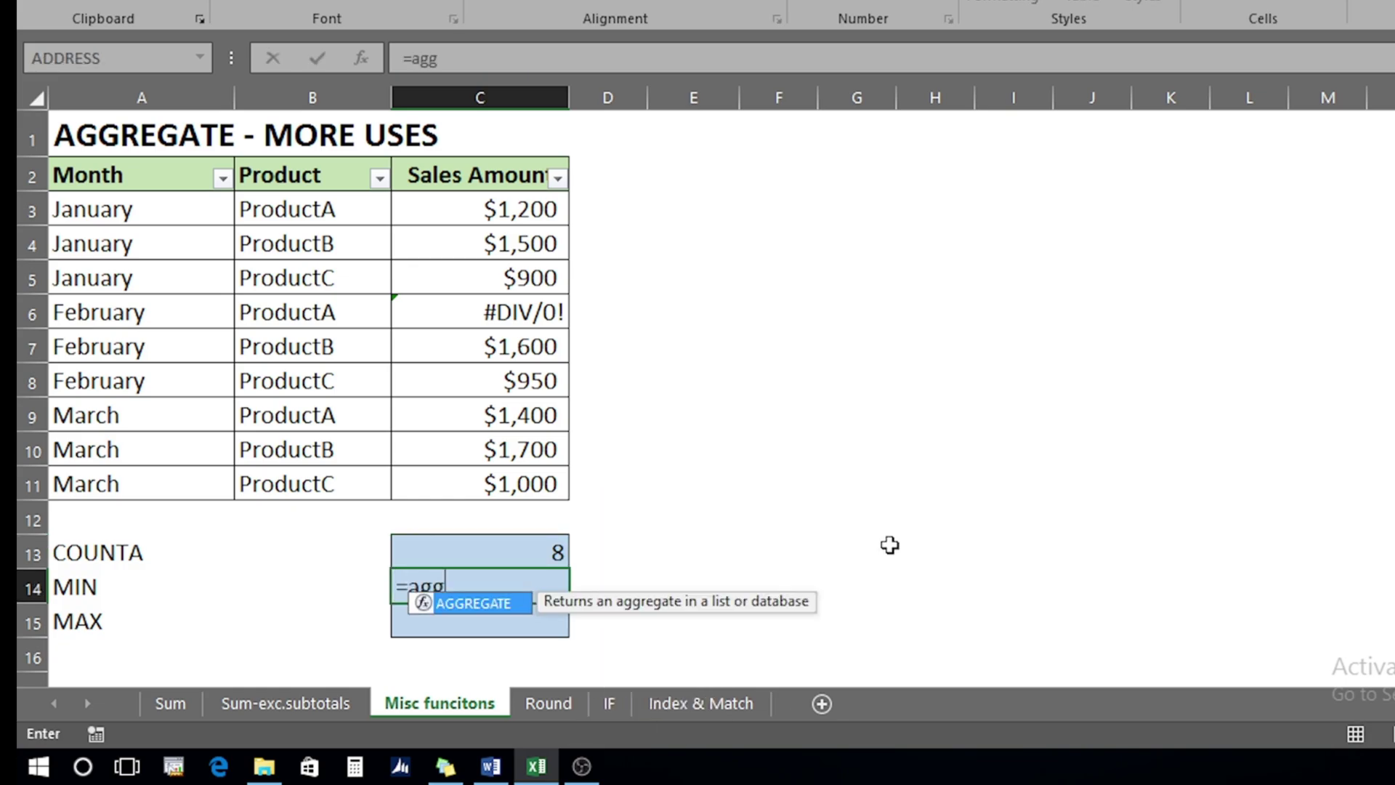
{"action": "key", "text": "Tab"}
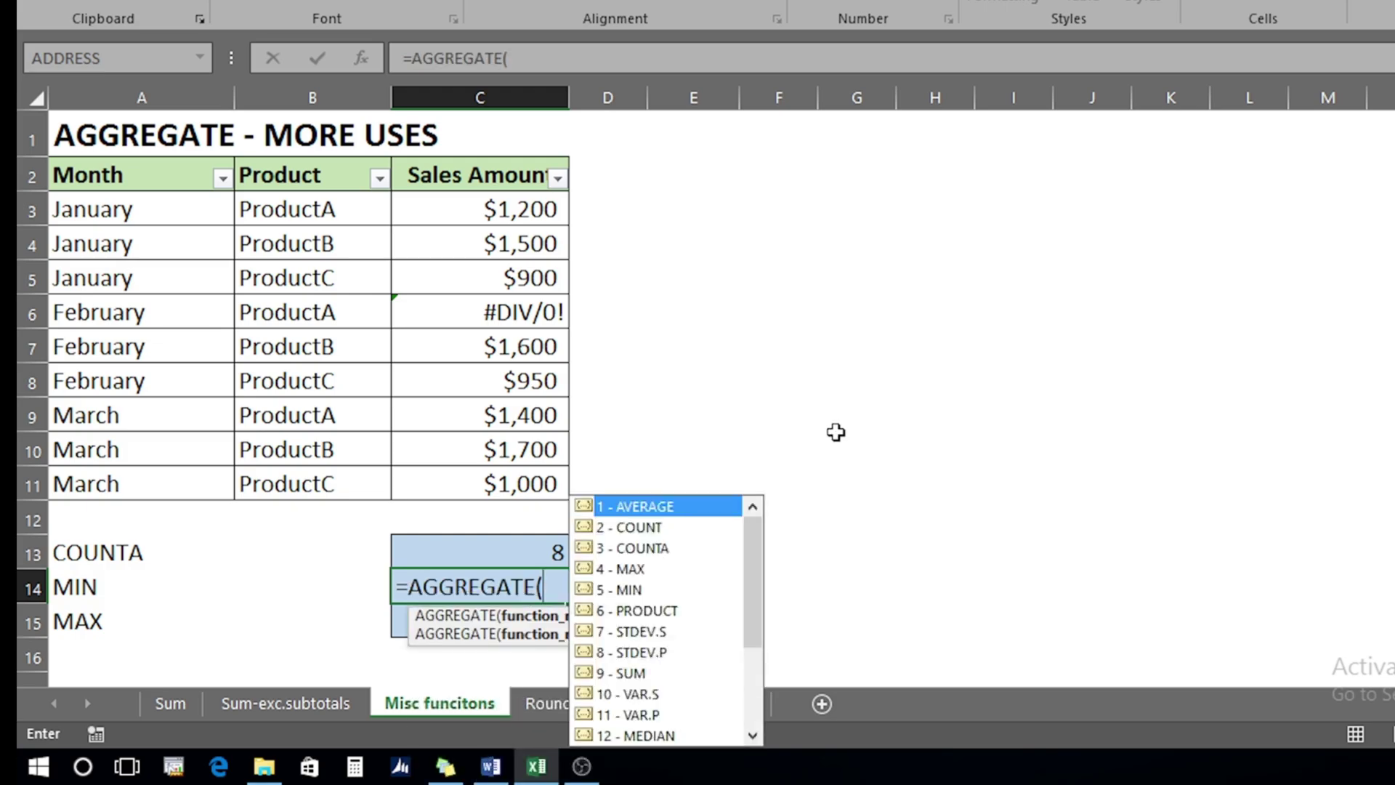
{"action": "left_click", "coordinate": [643, 590]}
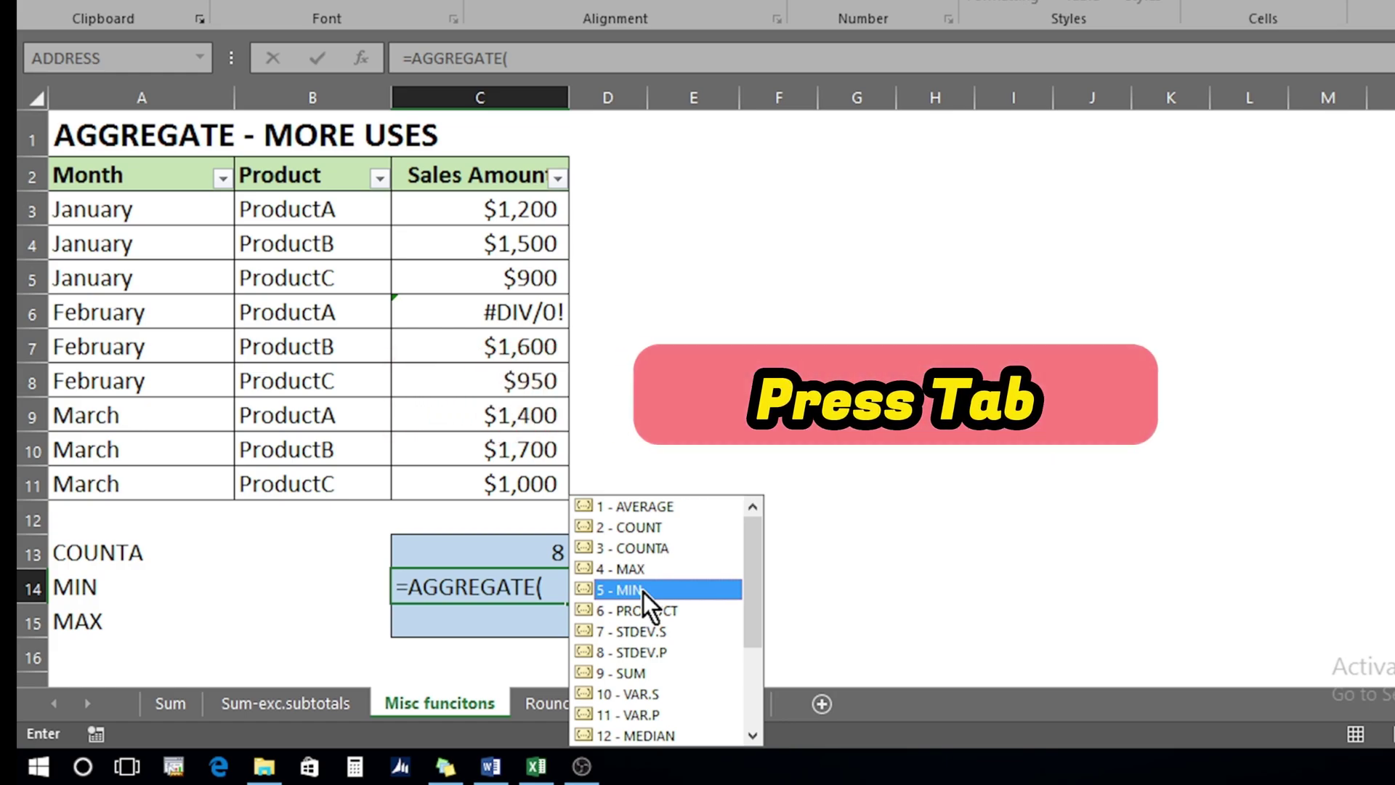
{"action": "key", "text": "Tab"}
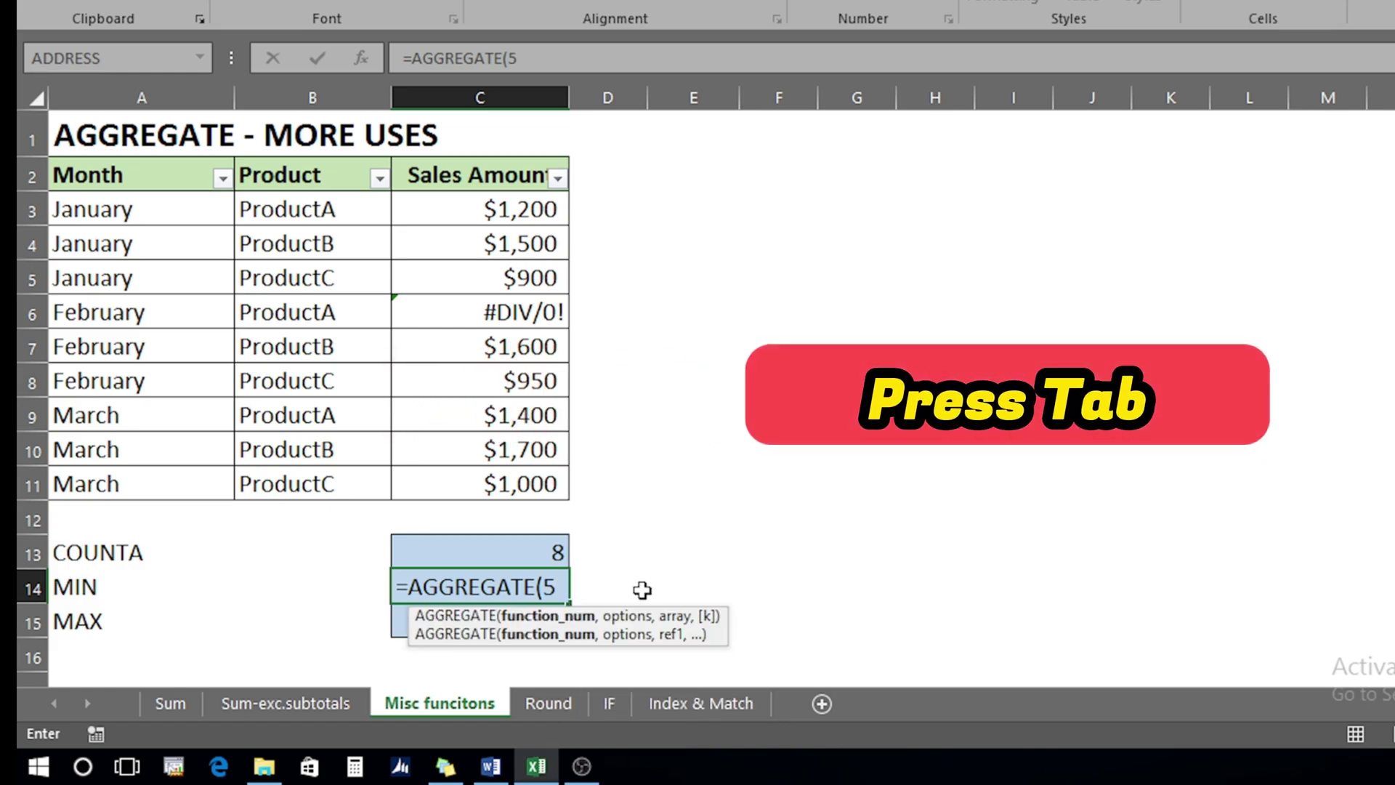
Step: Complete the C14 formula with option 3, ignoring hidden rows, errors and nested subtotals, over the range C3:C11
{"action": "type", "text": ","}
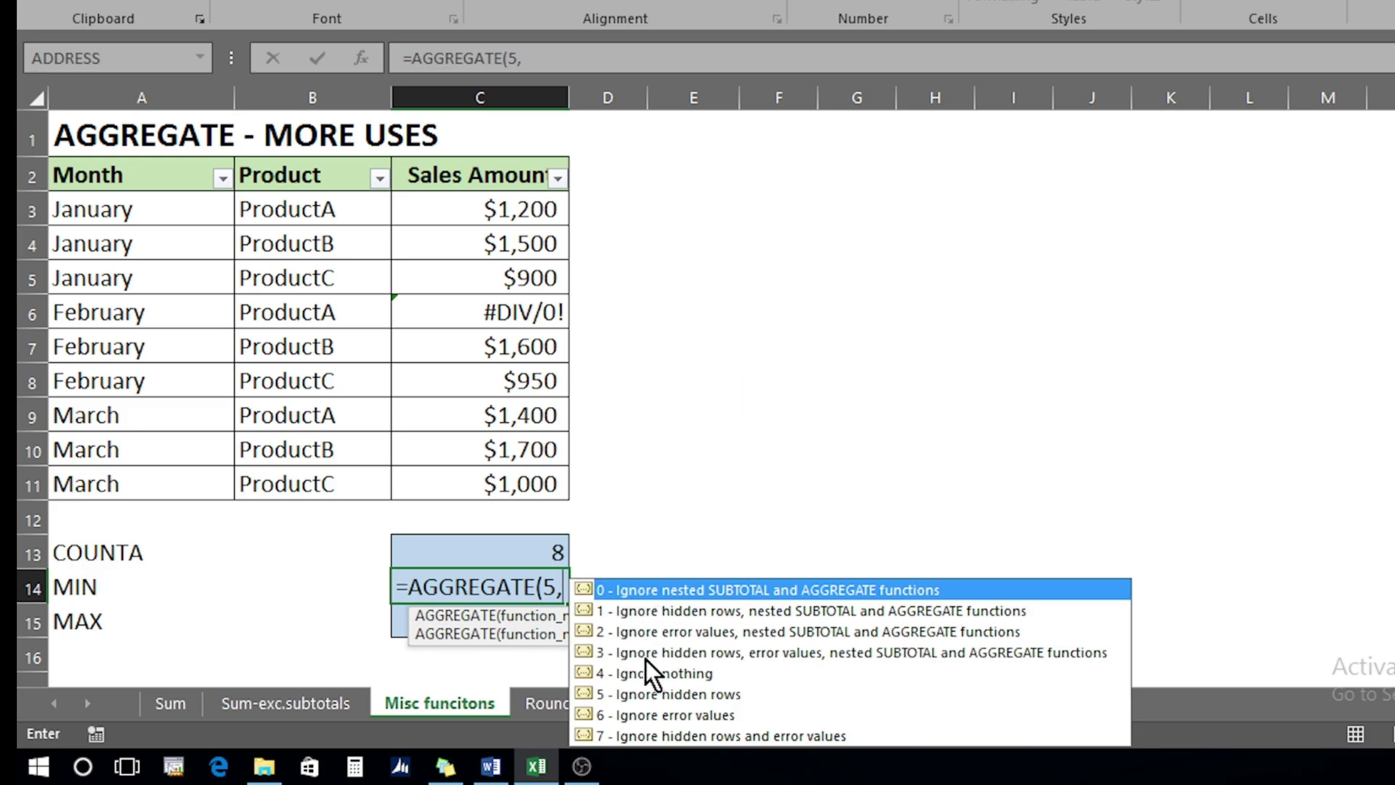
{"action": "left_click", "coordinate": [646, 654]}
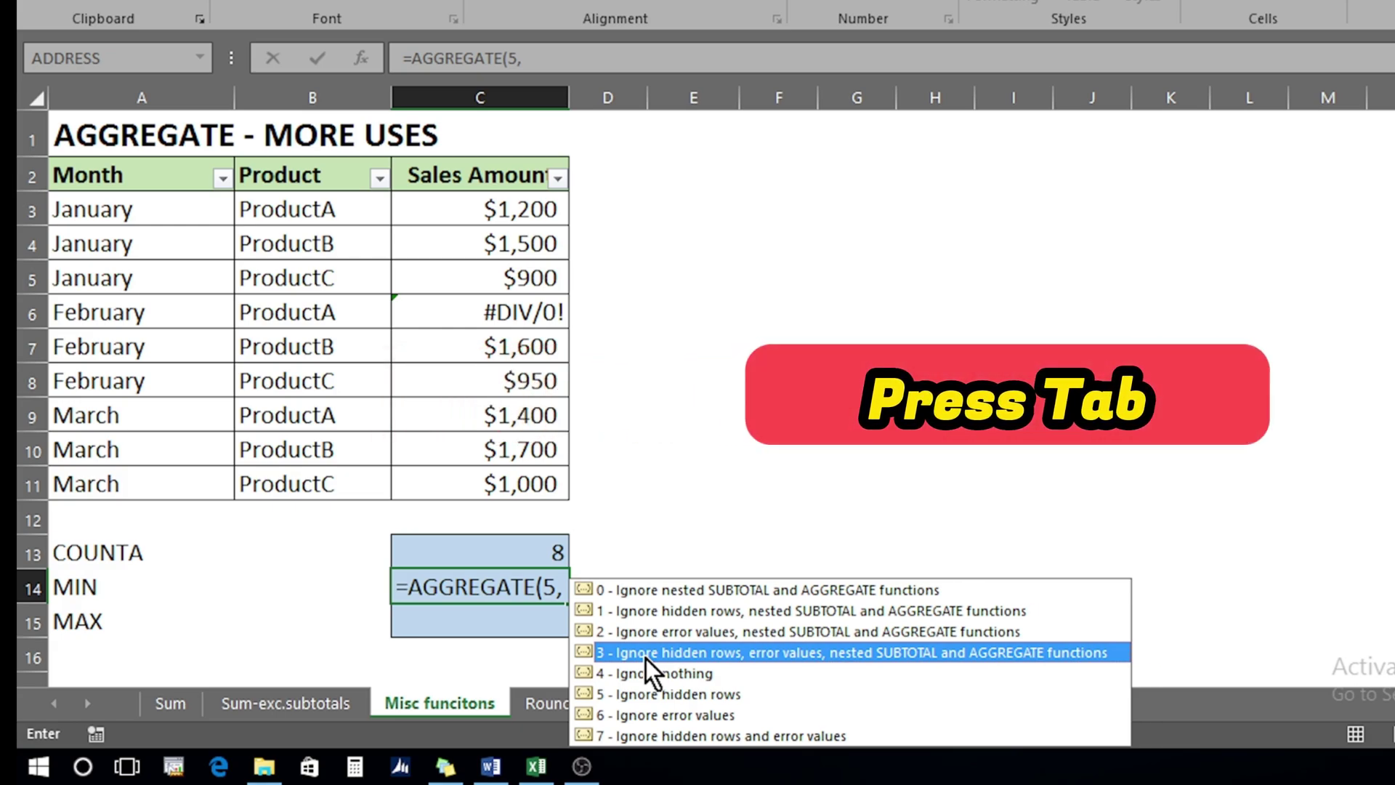
{"action": "key", "text": "Tab"}
{"action": "type", "text": ","}
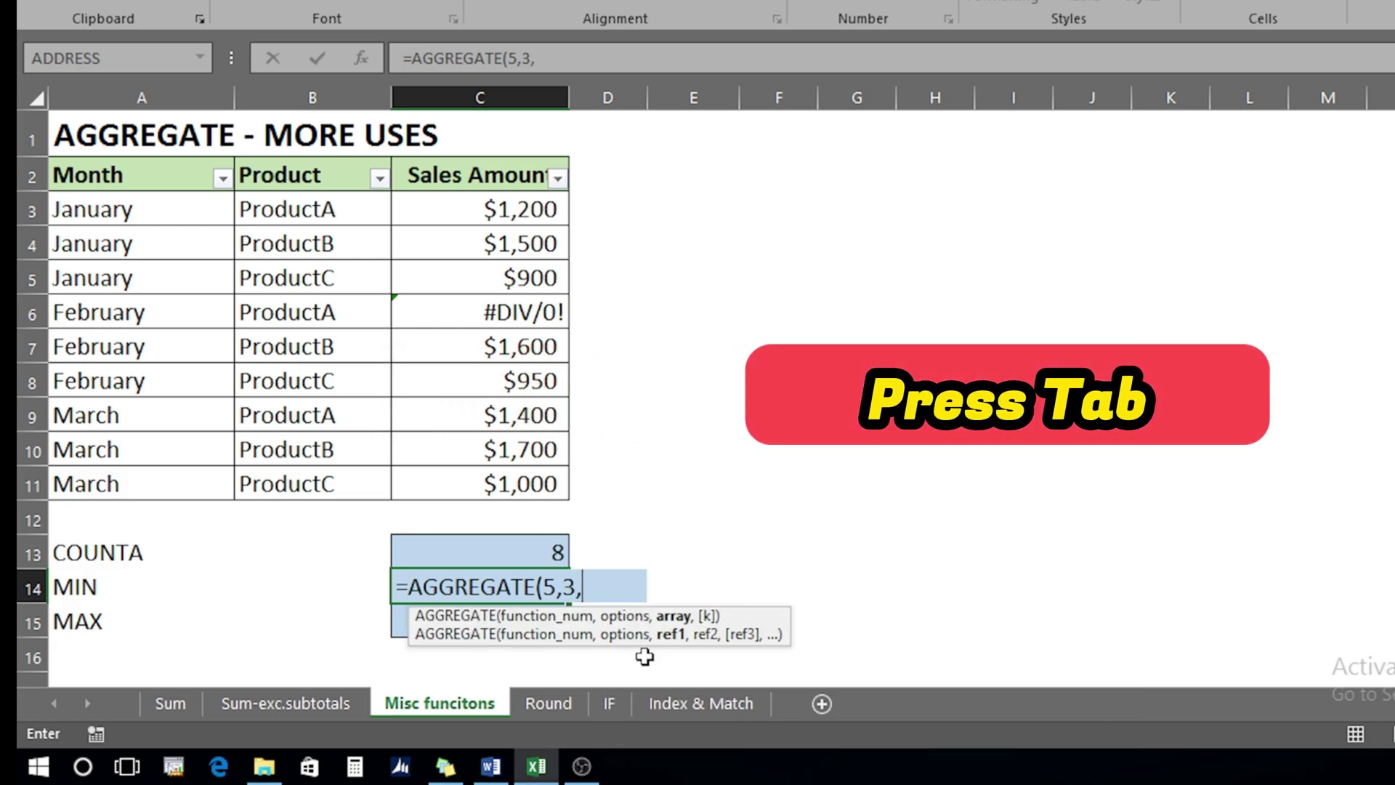
{"action": "left_click", "coordinate": [477, 207]}
{"action": "key", "text": "ctrl+shift+Down"}
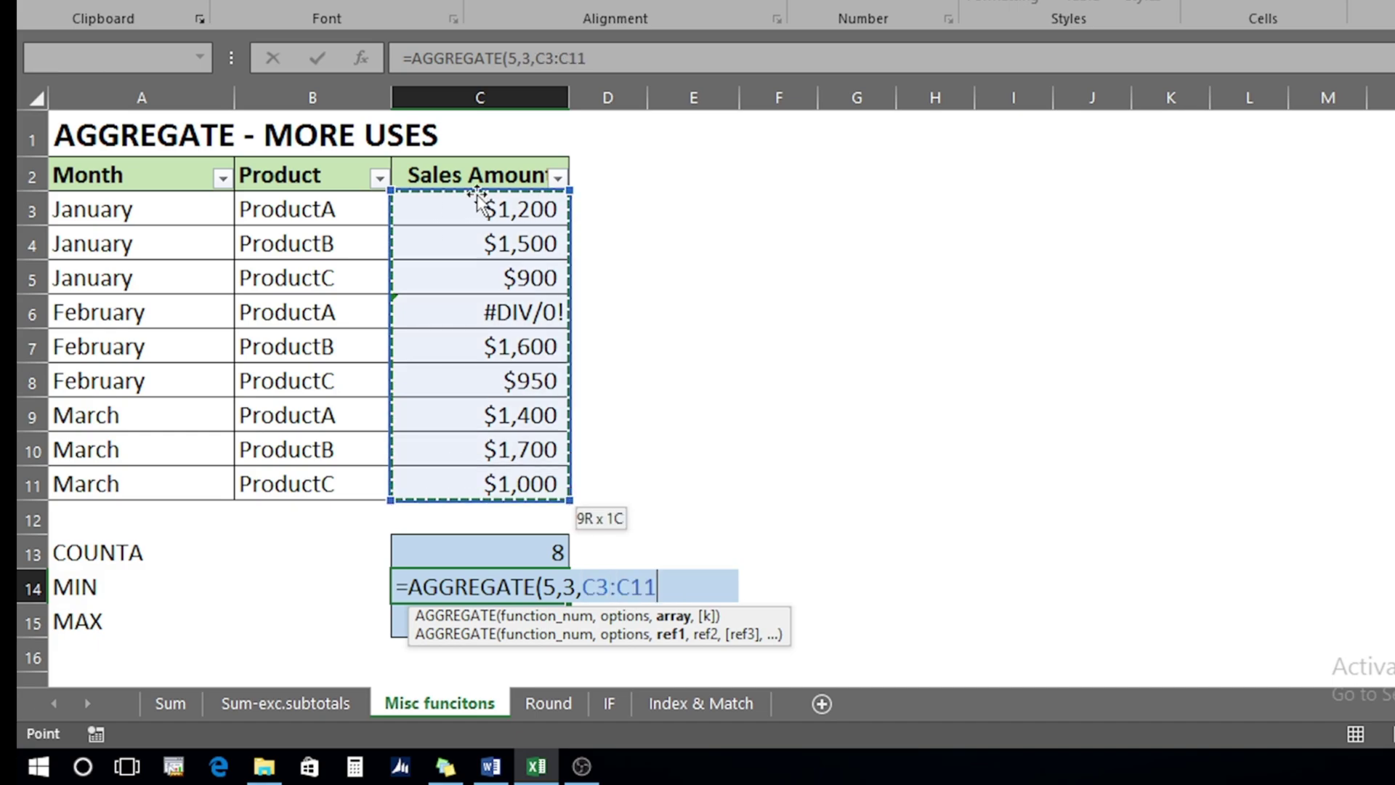
{"action": "key", "text": "Return"}
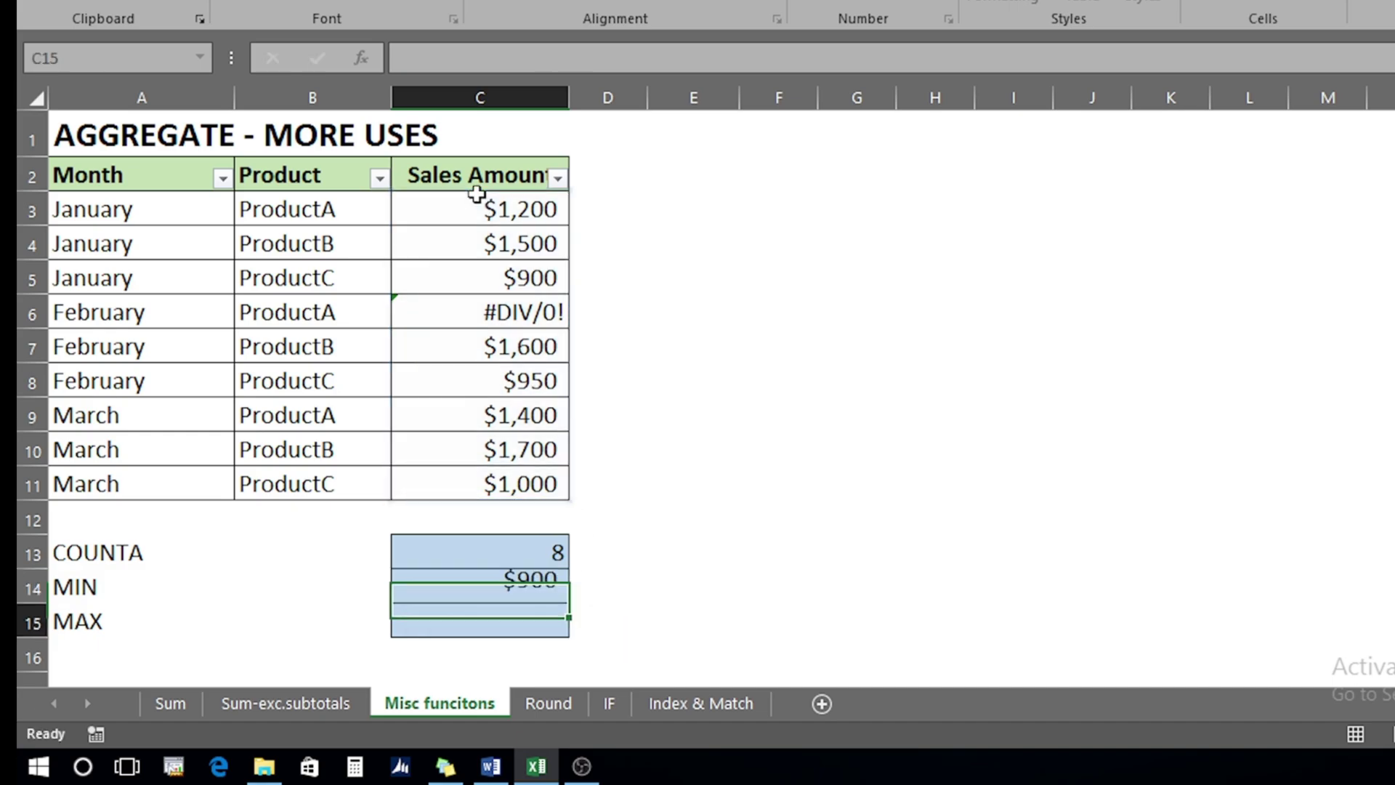
{"action": "key", "text": "Up"}
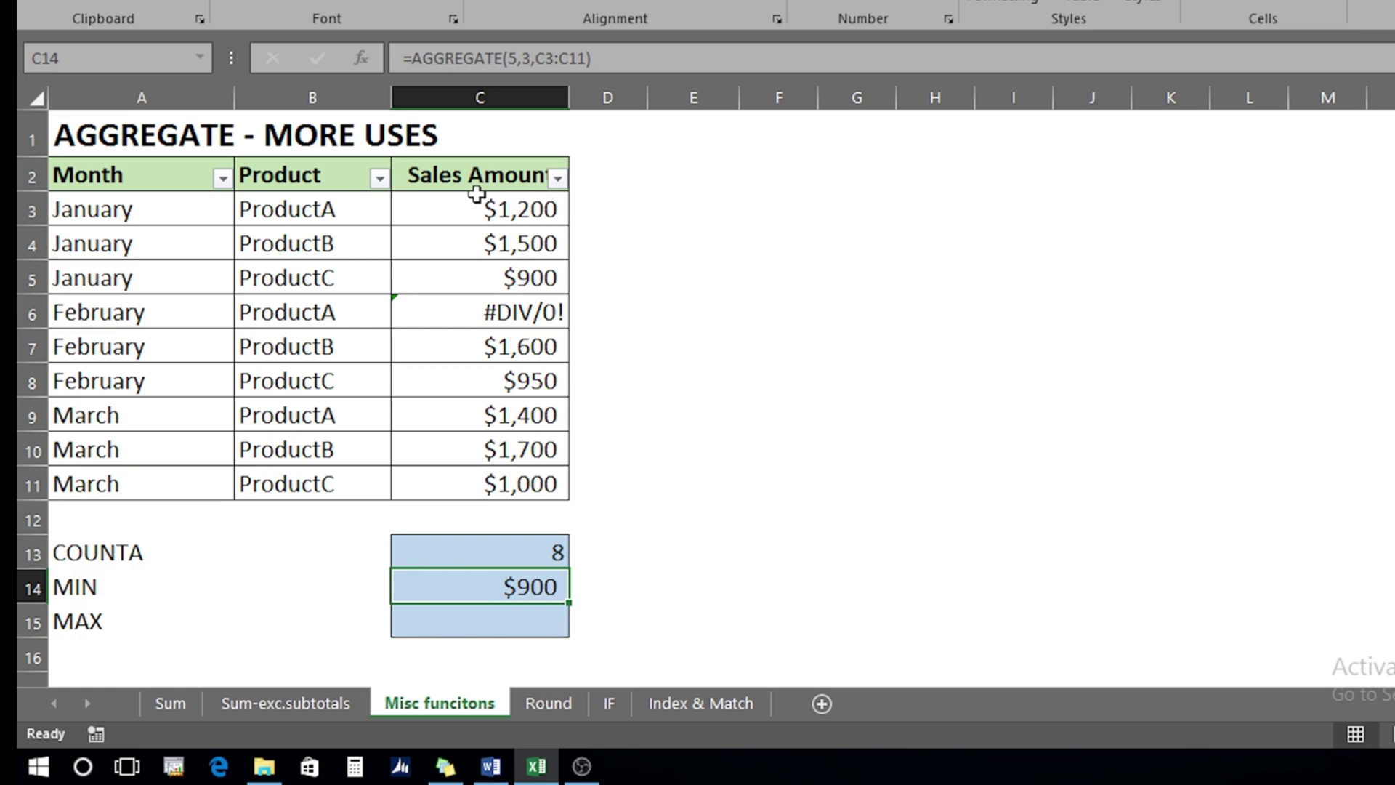
Step: Start an AGGREGATE formula in C15 with function number 4 (MAX) as its first argument
{"action": "key", "text": "Down"}
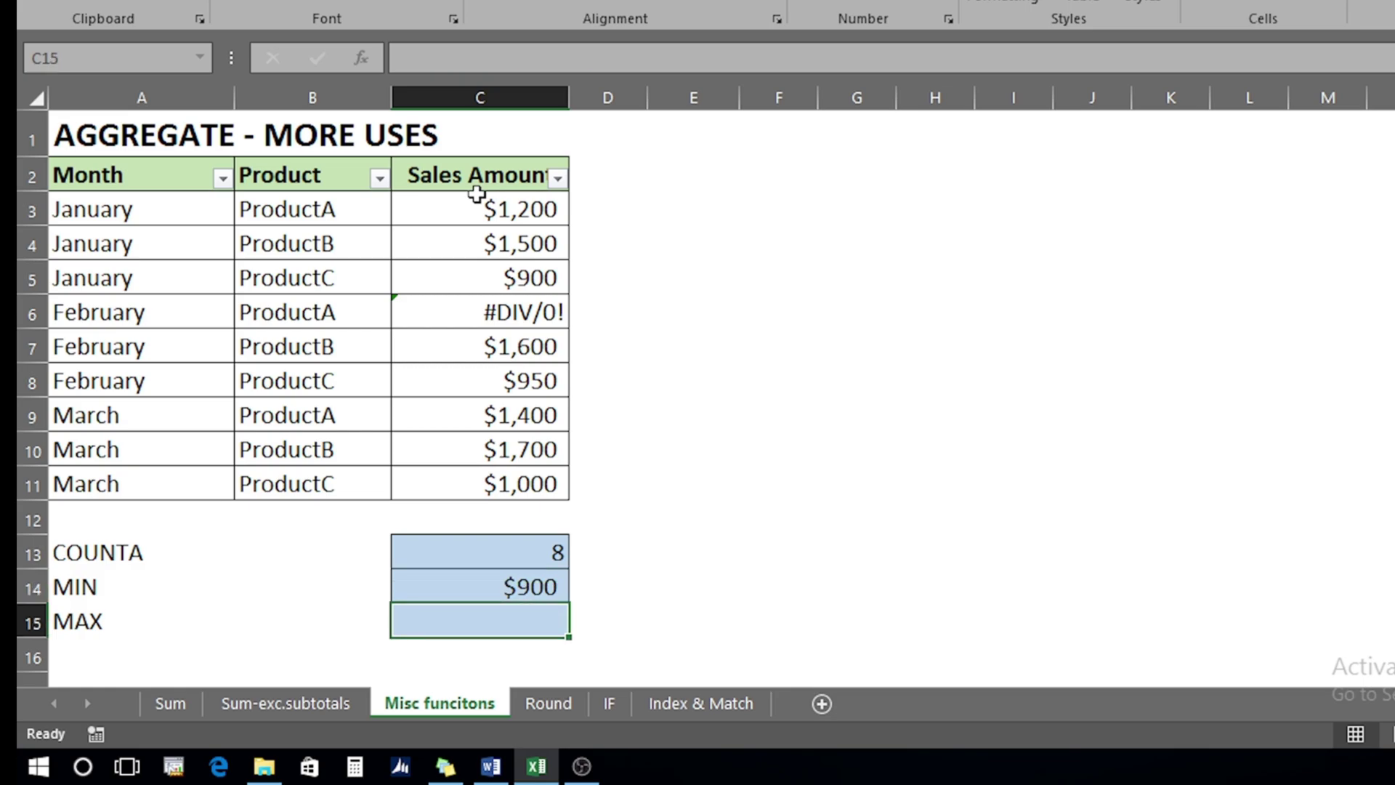
{"action": "type", "text": "=aggr"}
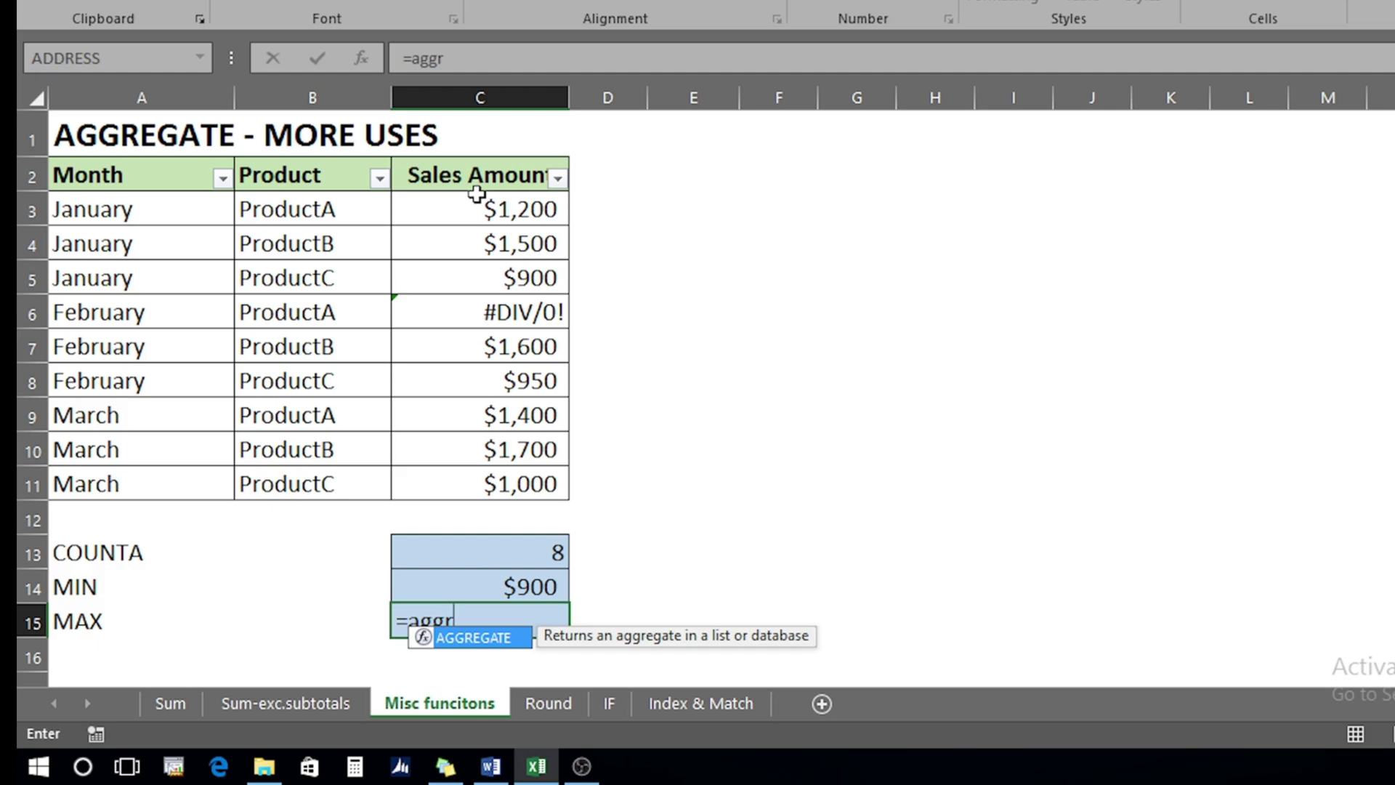
{"action": "key", "text": "Tab"}
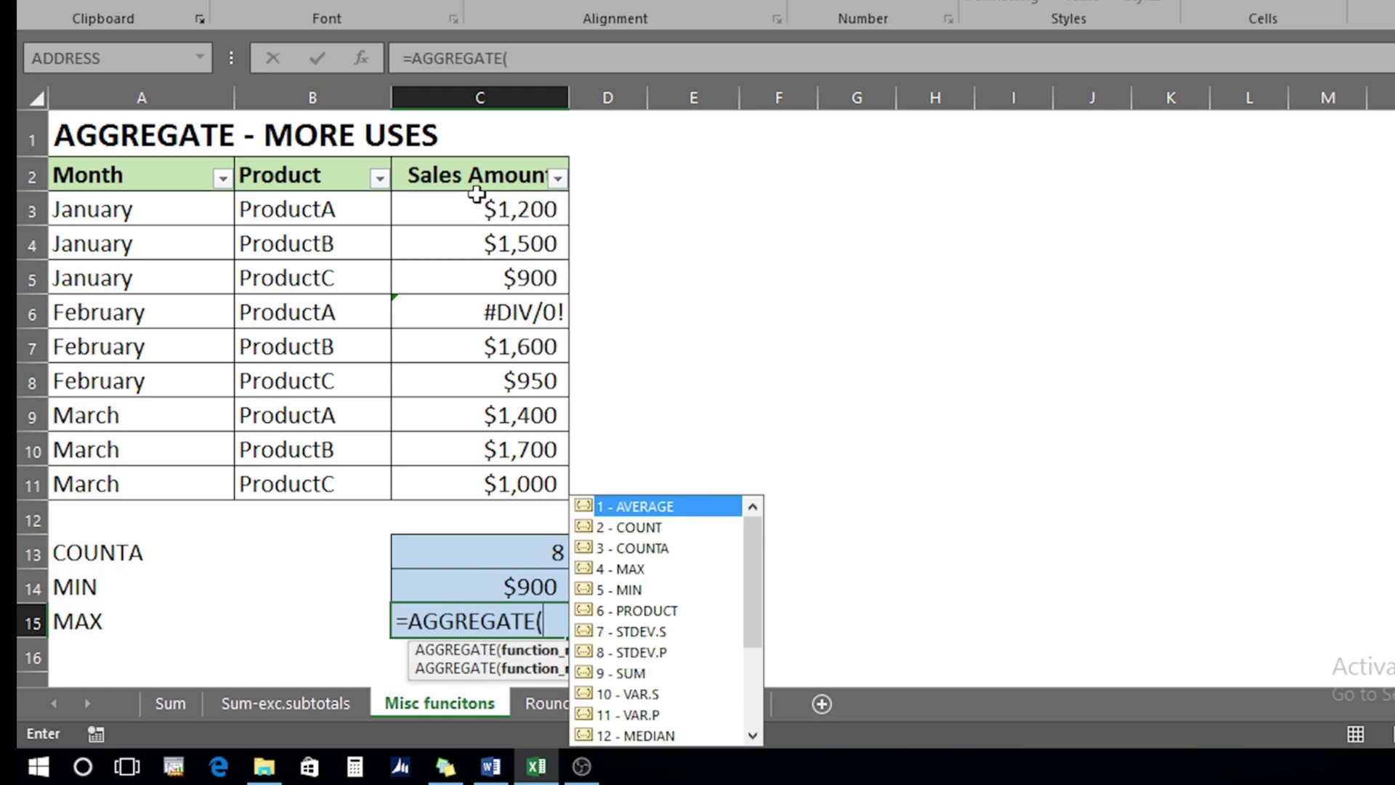
{"action": "double_click", "coordinate": [626, 574]}
{"action": "type", "text": ","}
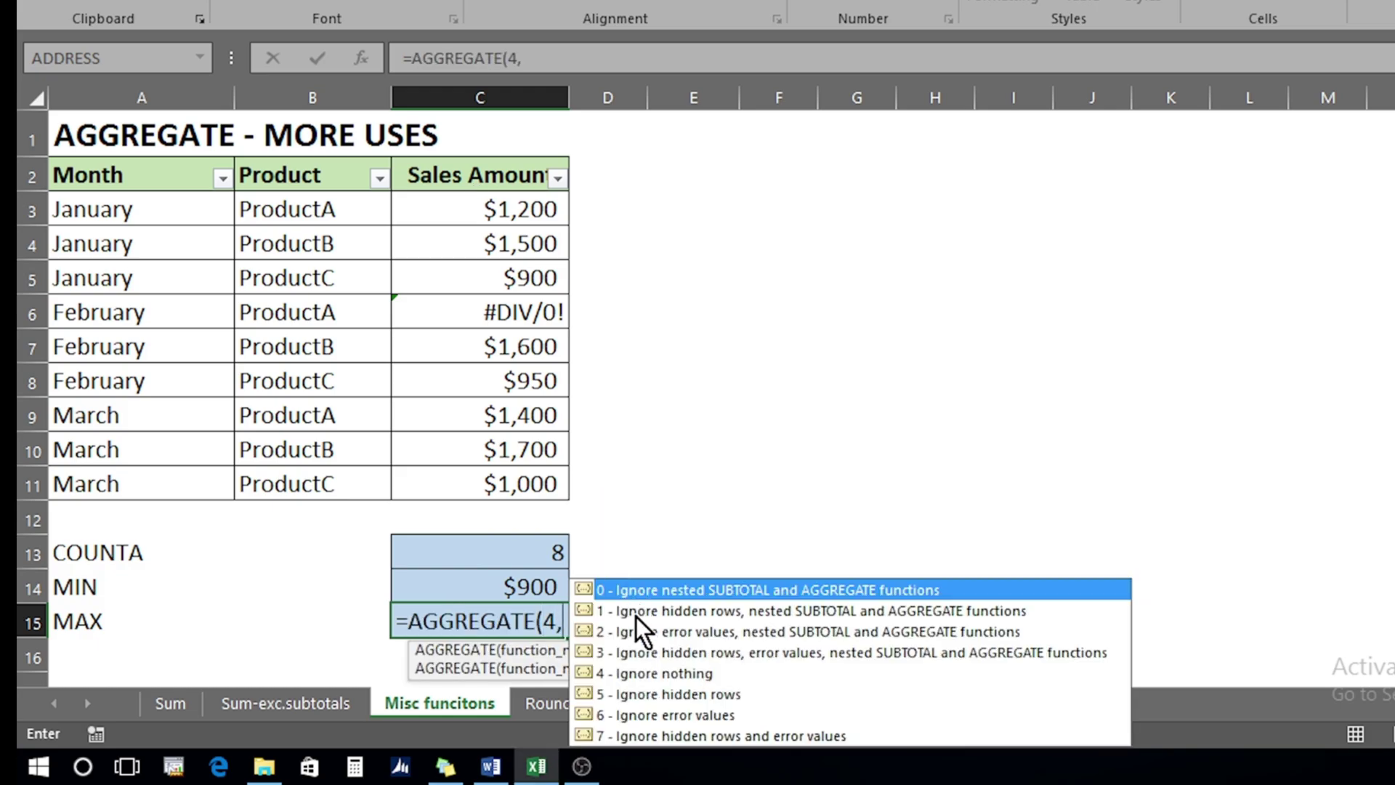
Step: Finish the C15 formula with option 3, ignoring hidden rows, errors and nested subtotals, over C3:C11
{"action": "left_click", "coordinate": [642, 654]}
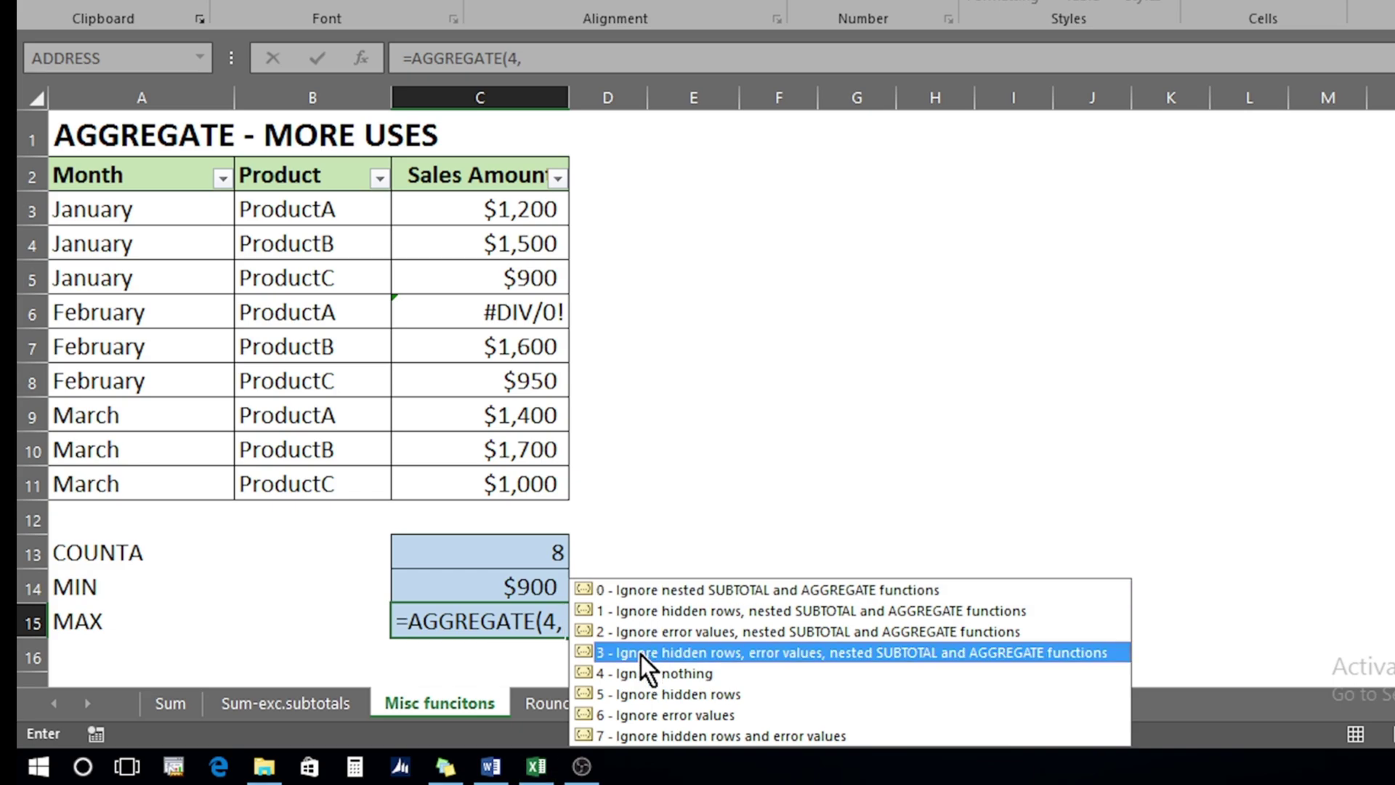
{"action": "double_click", "coordinate": [642, 653]}
{"action": "type", "text": ","}
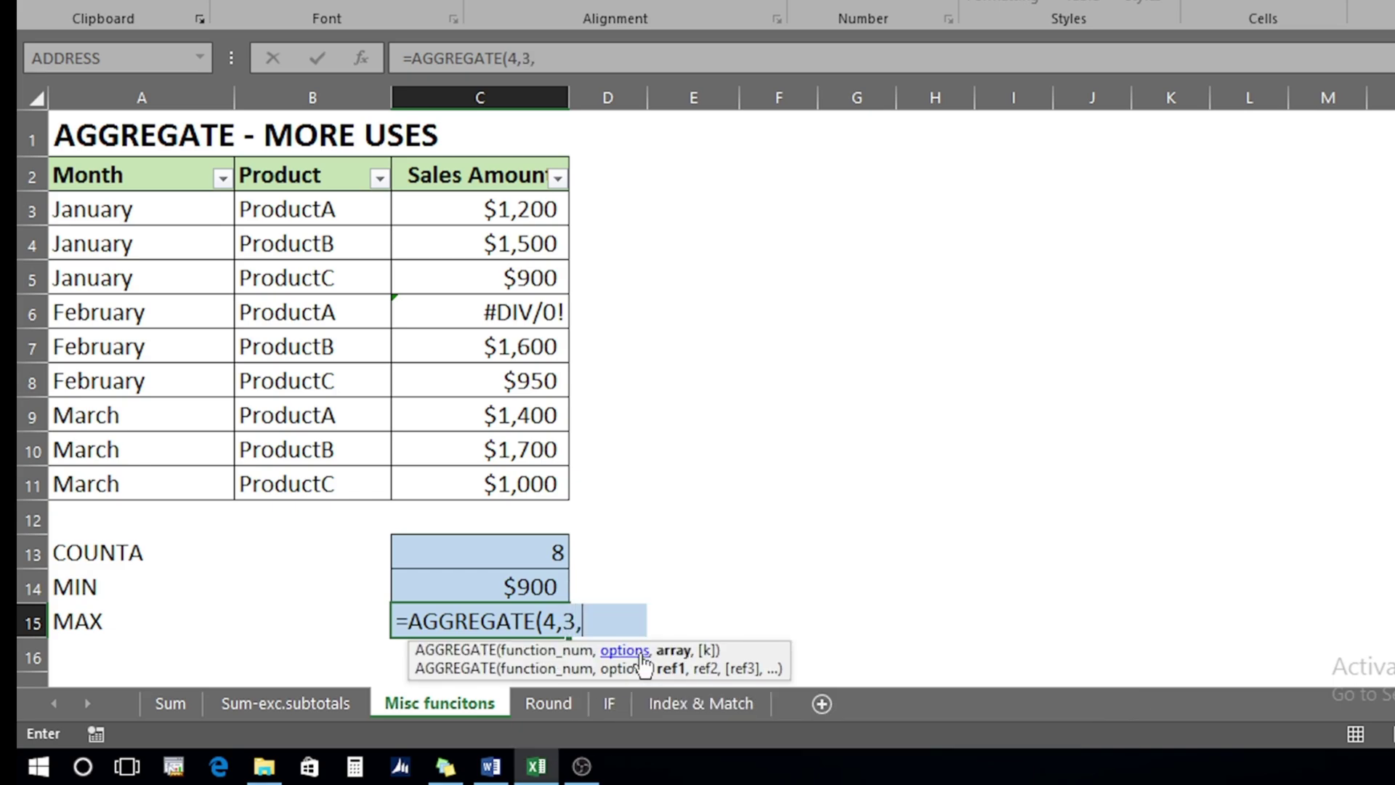
{"action": "left_click", "coordinate": [465, 202]}
{"action": "key", "text": "ctrl+shift+Down"}
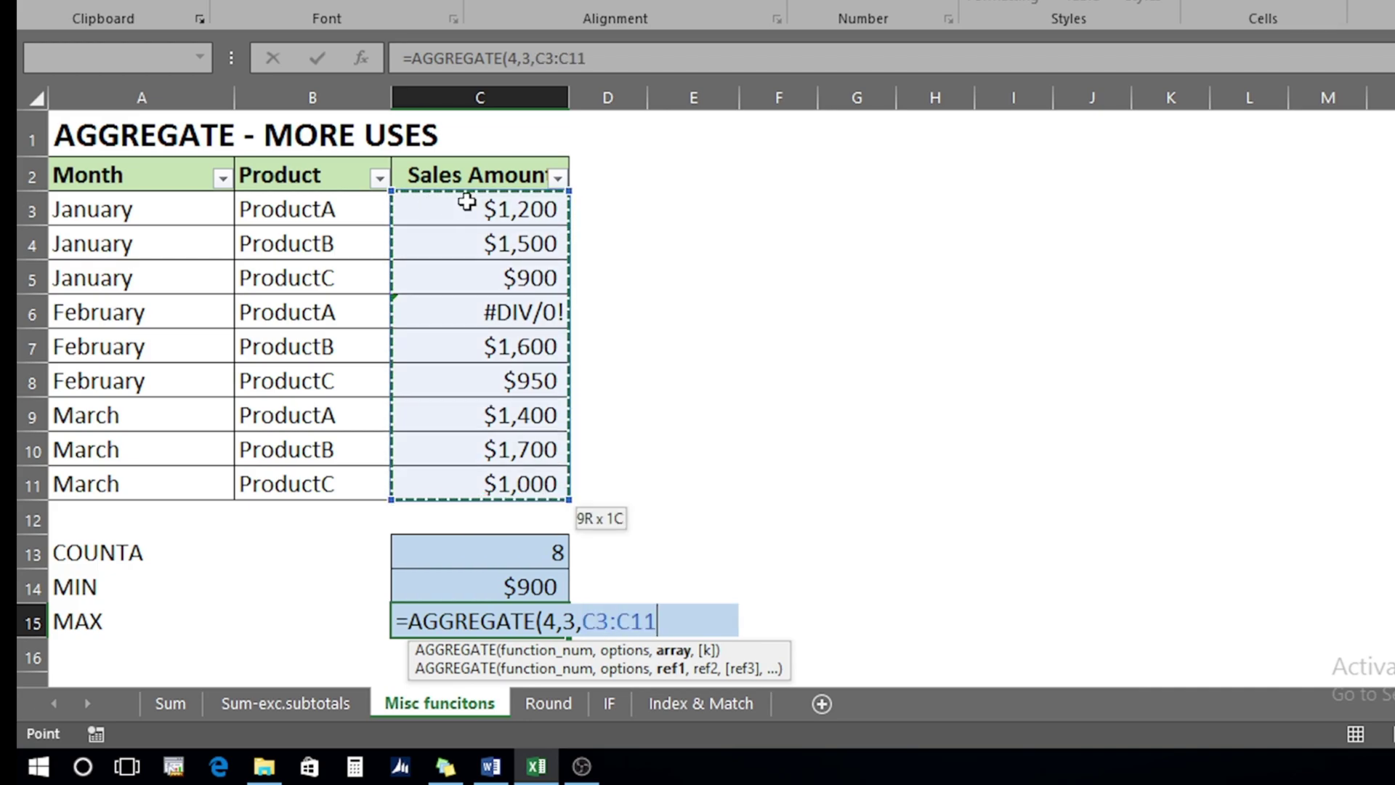
{"action": "key", "text": "Return"}
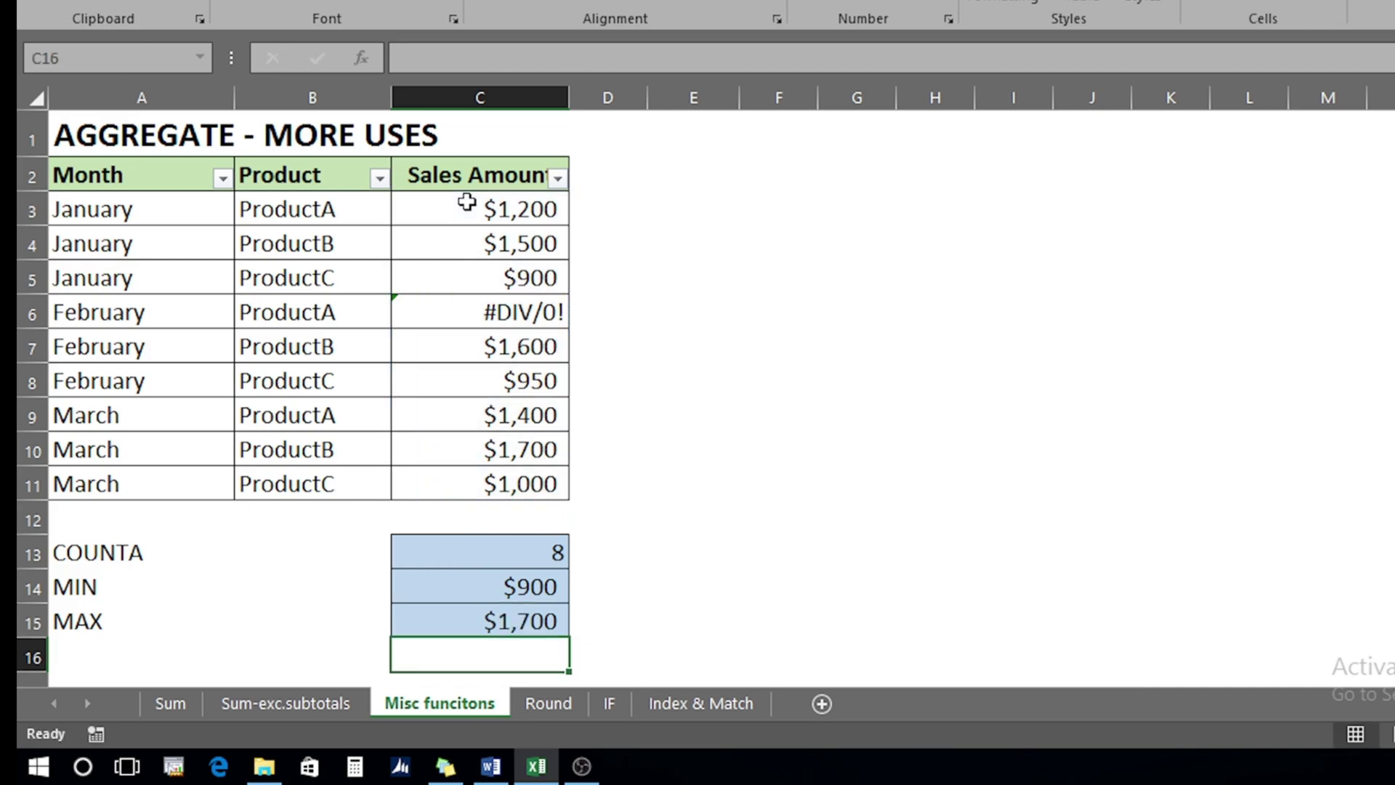
{"action": "key", "text": "Up"}
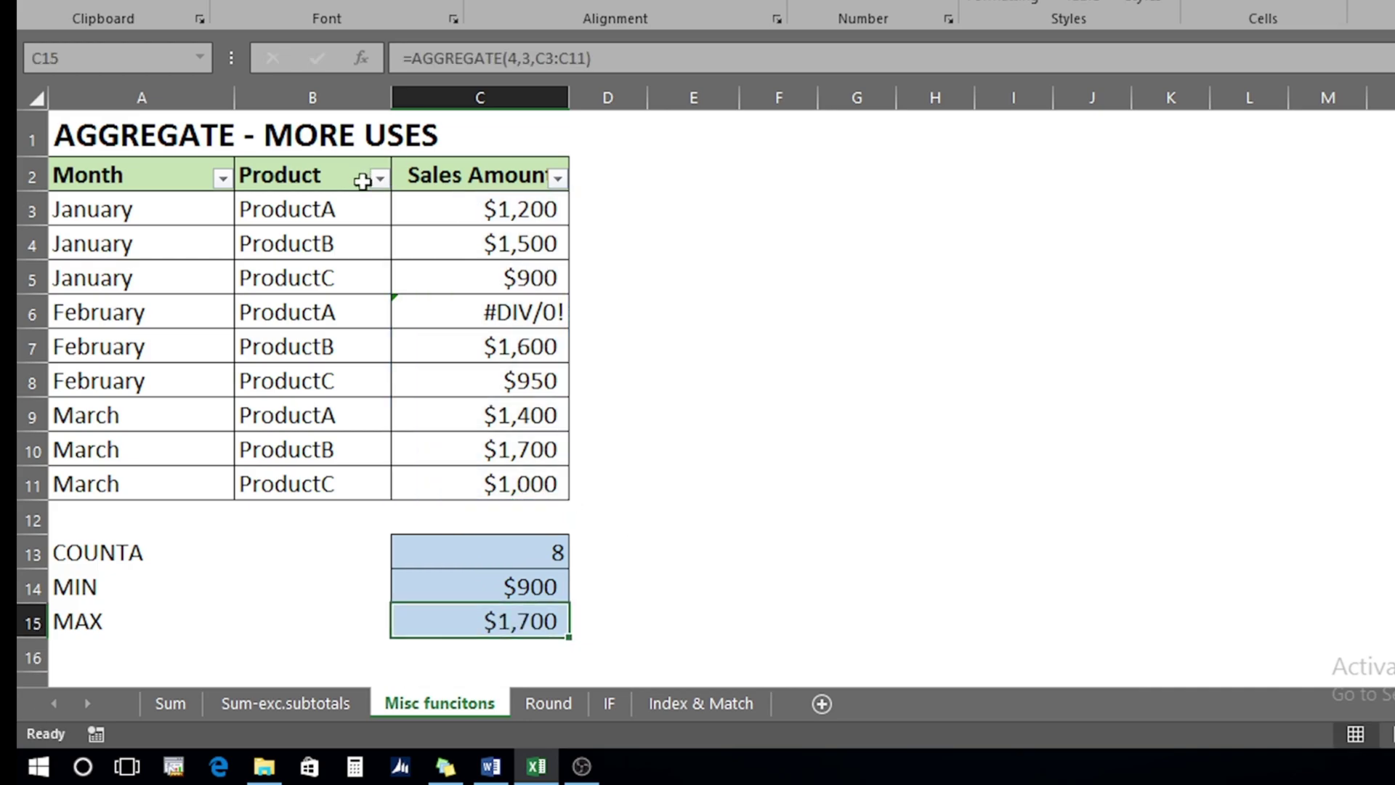
Step: Filter the Month column to exclude February
{"action": "left_click", "coordinate": [223, 179]}
{"action": "left_click", "coordinate": [128, 438]}
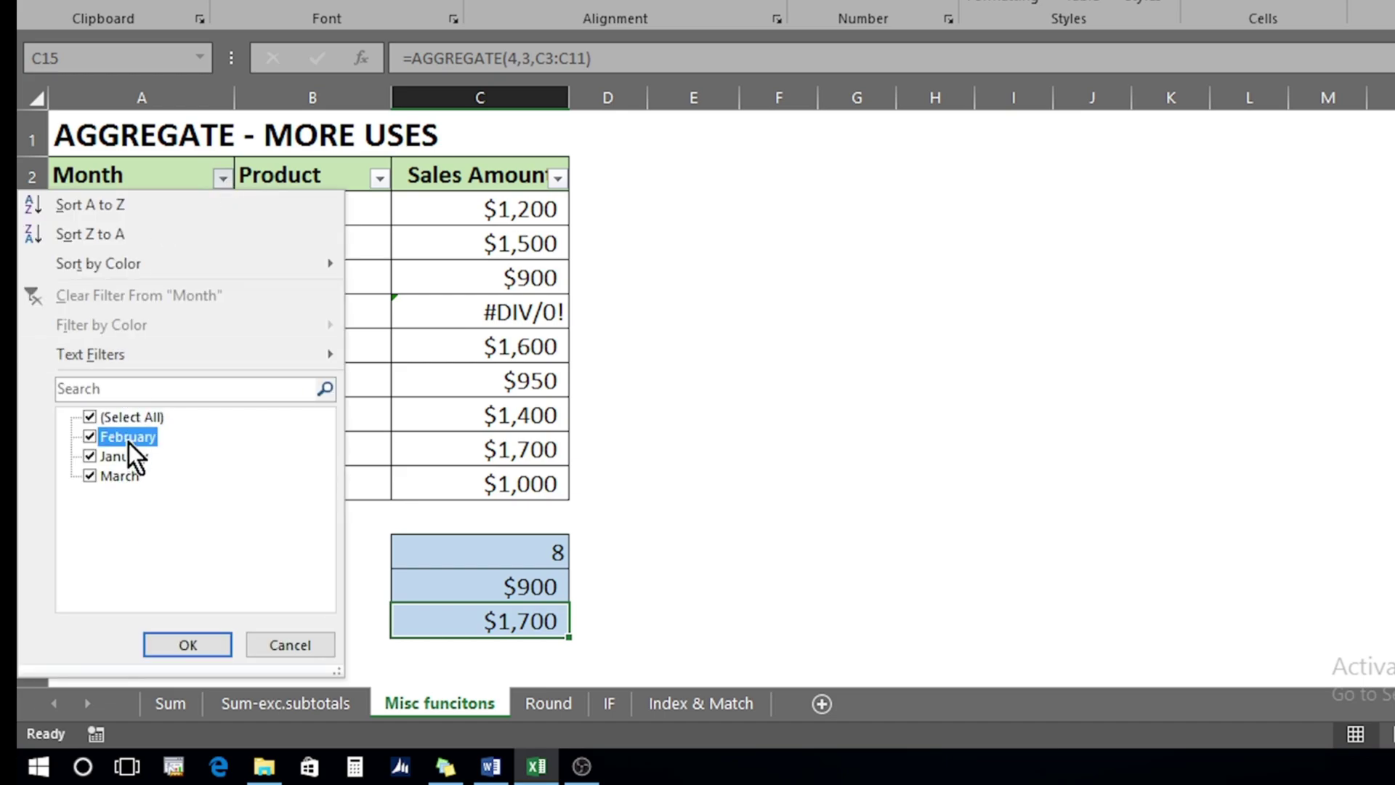
{"action": "left_click", "coordinate": [173, 643]}
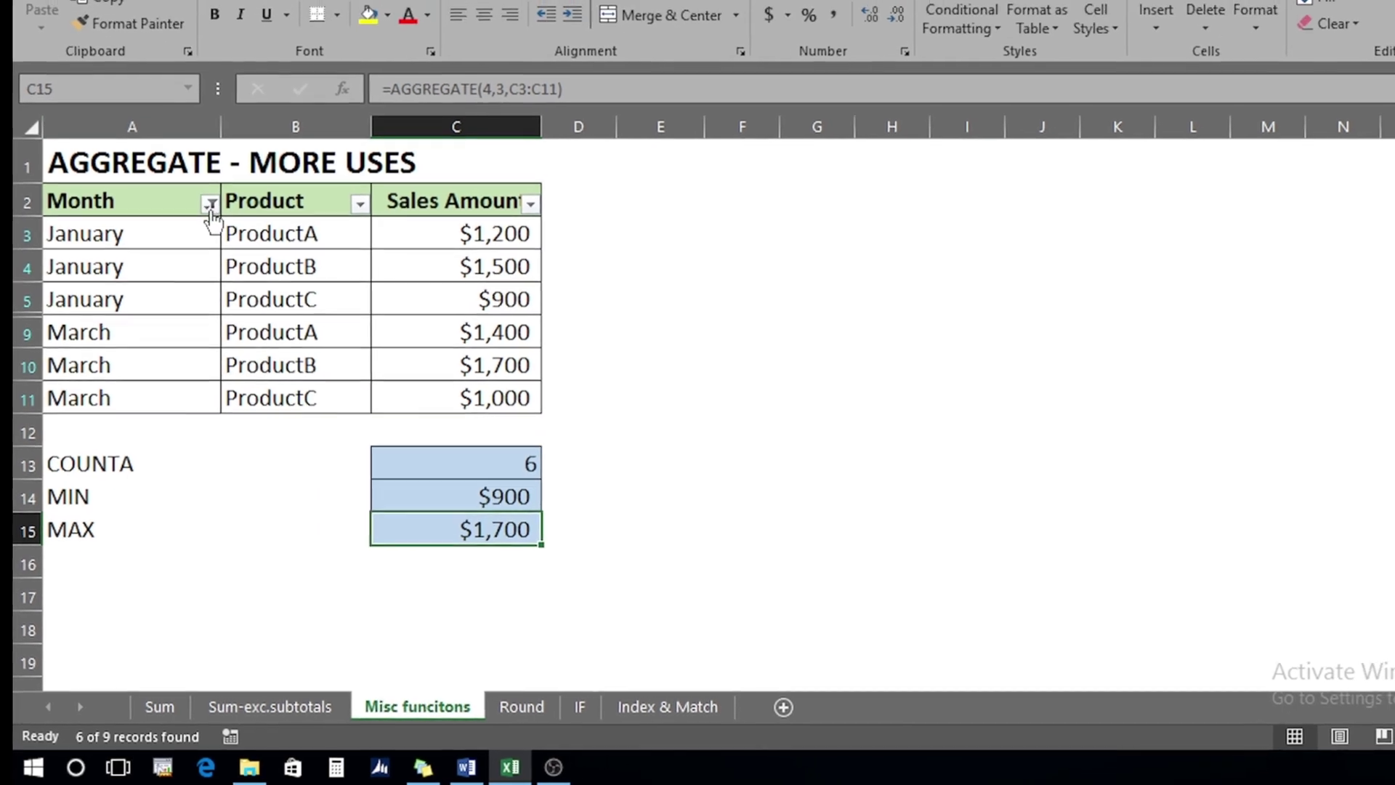
Step: Include February again in the Month filter so all months are shown
{"action": "left_click", "coordinate": [223, 179]}
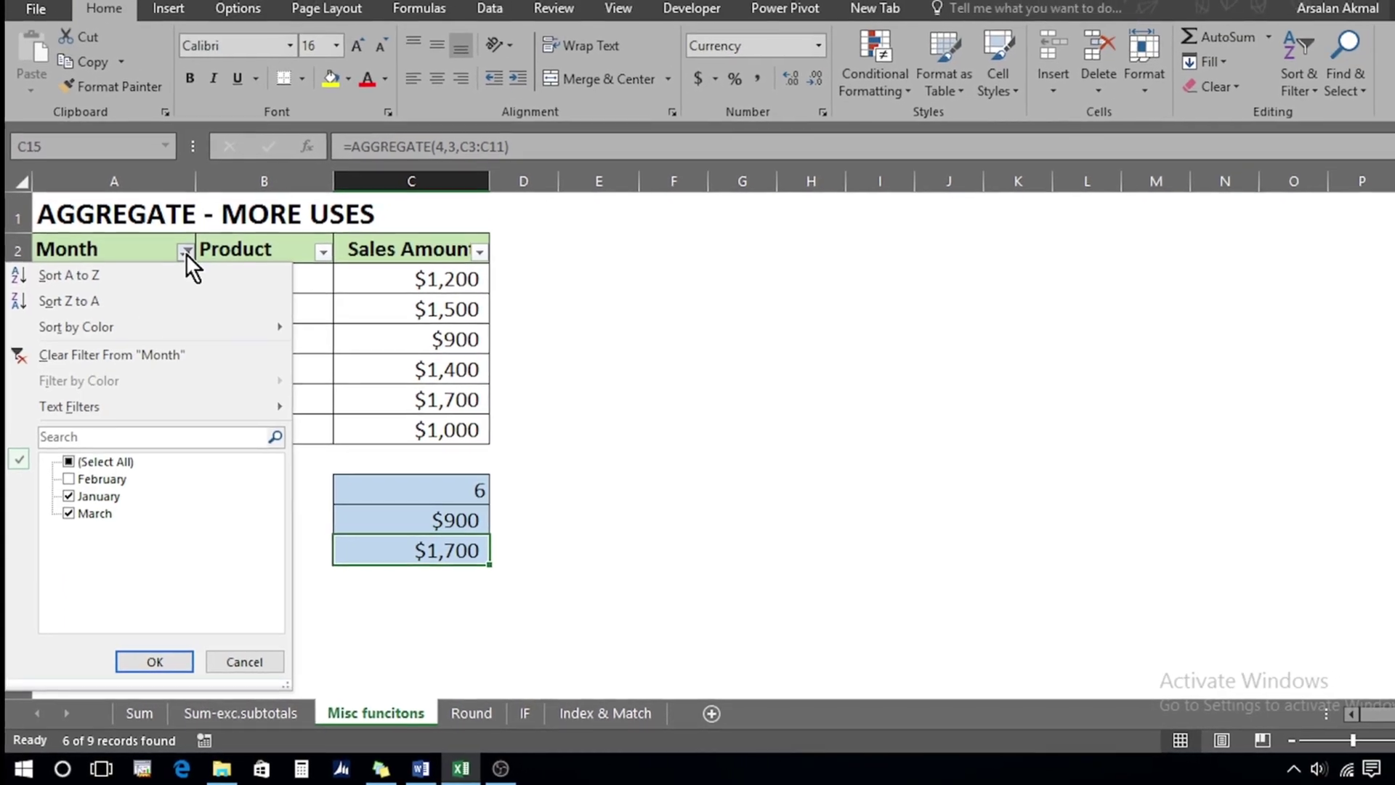
{"action": "left_click", "coordinate": [68, 479]}
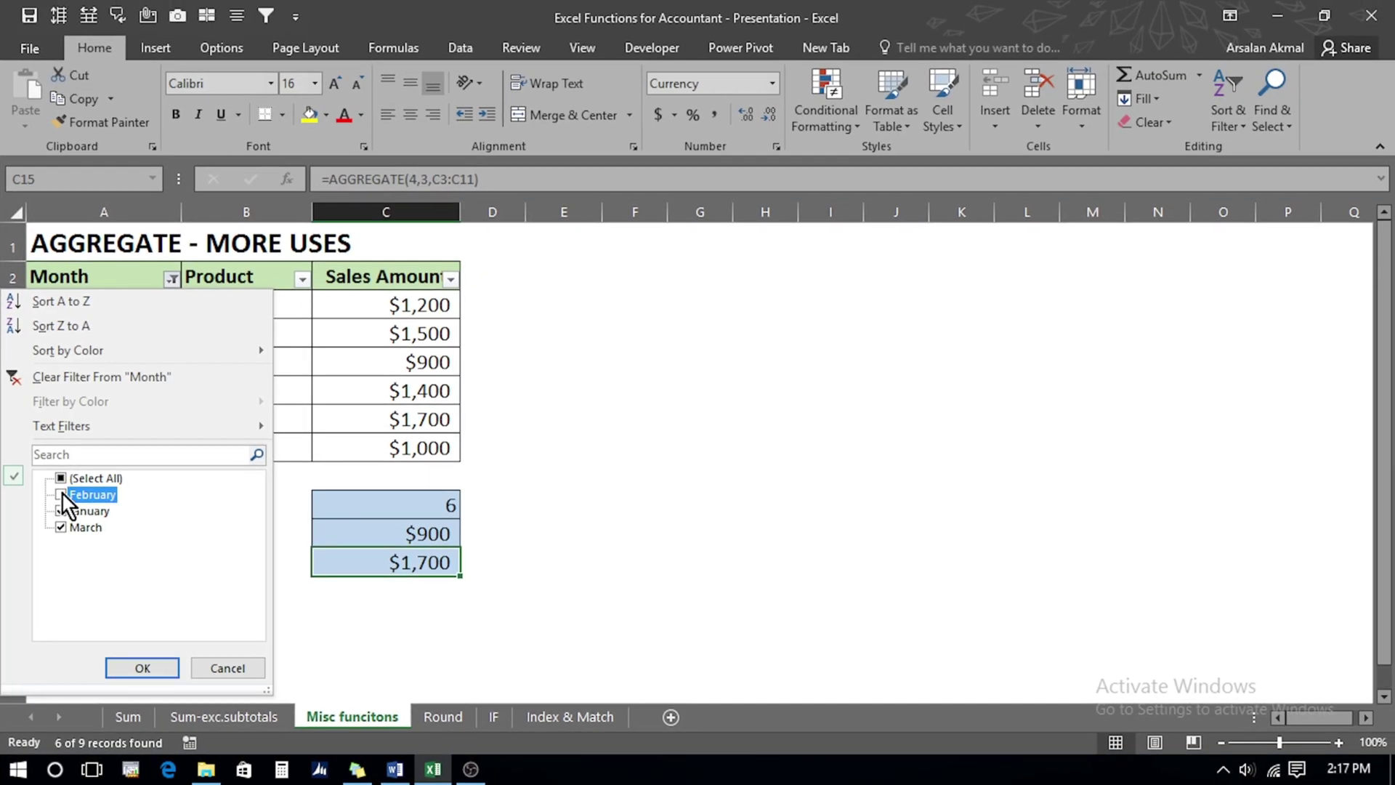
{"action": "left_click", "coordinate": [68, 497]}
{"action": "left_click", "coordinate": [141, 665]}
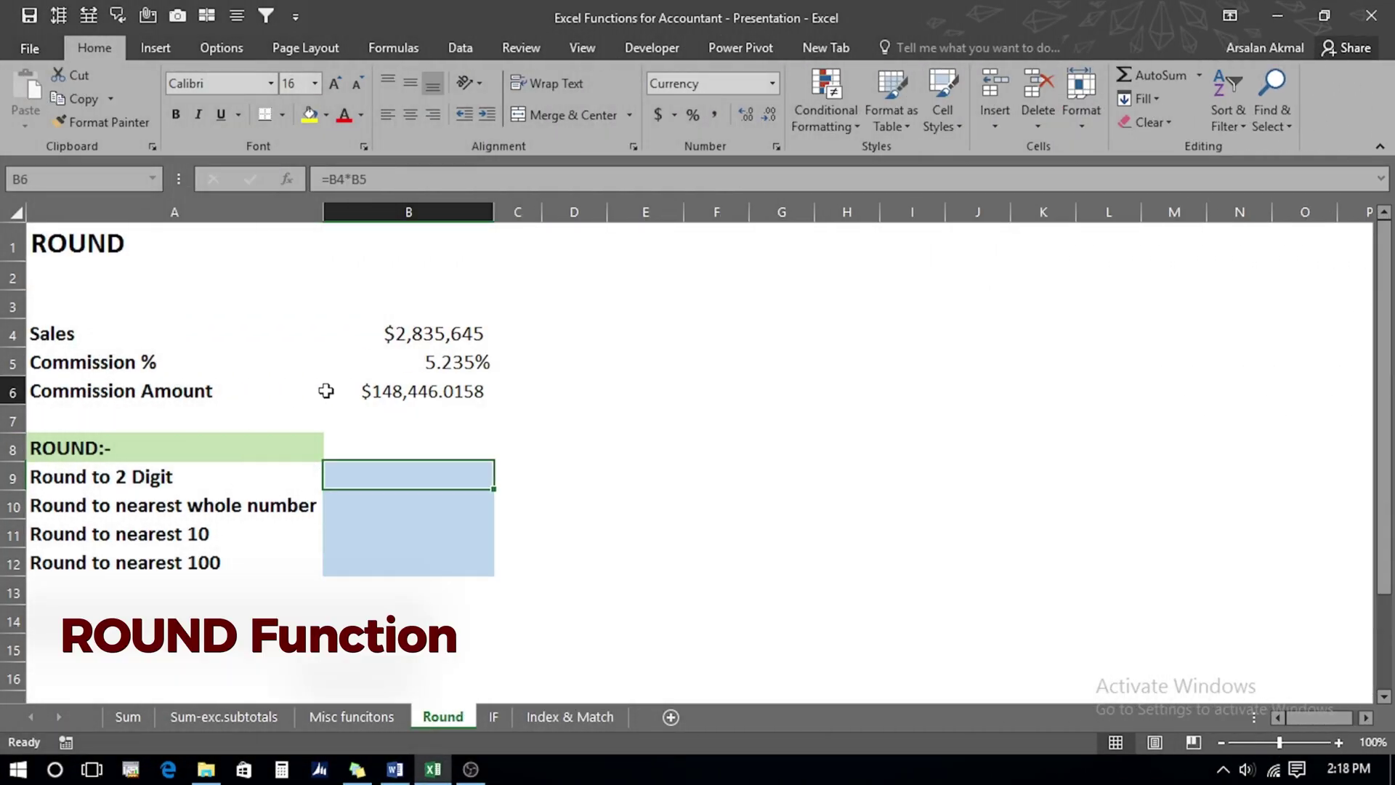
Step: Examine the commission amount formula in B6 and the sales figure in B4 on the Round sheet
{"action": "left_click", "coordinate": [327, 393]}
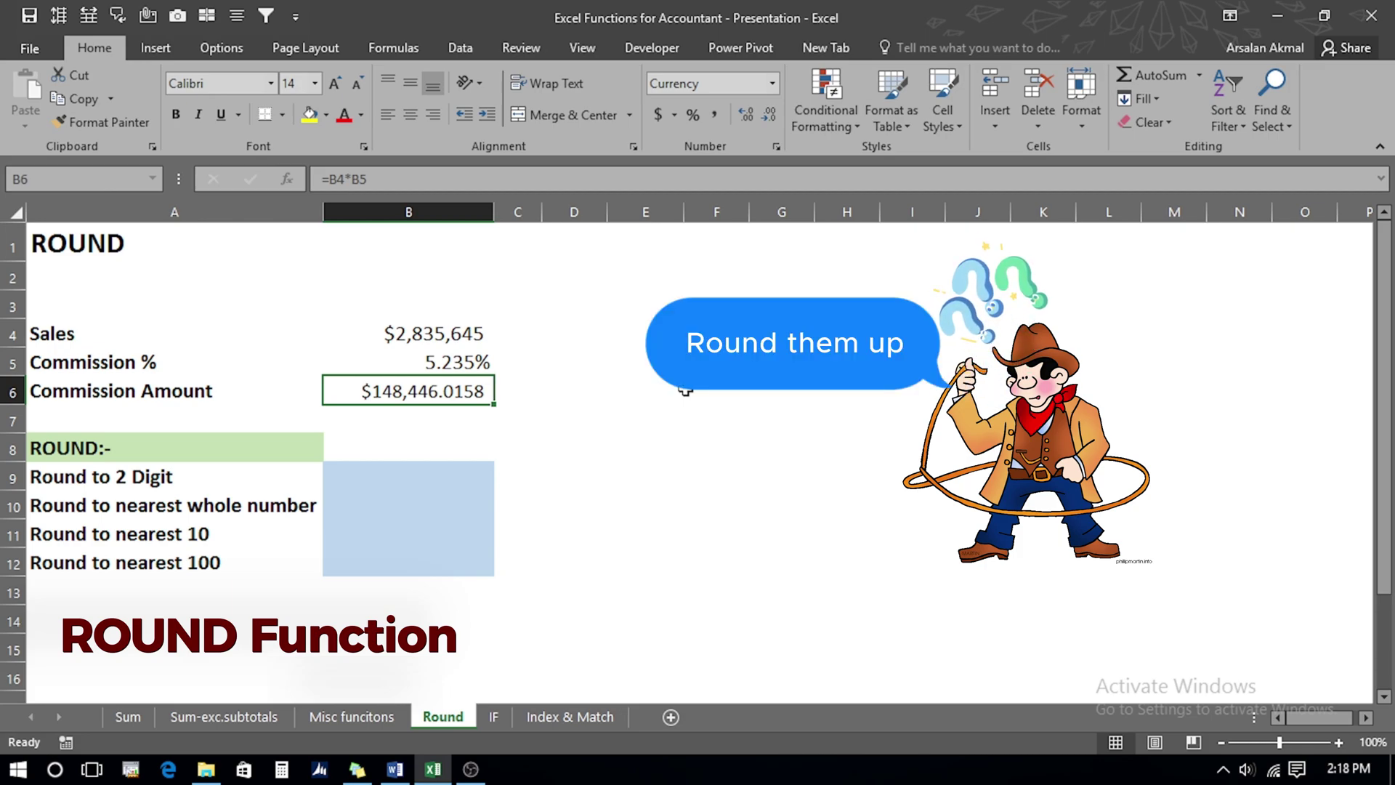
{"action": "key", "text": "Up"}
{"action": "key", "text": "Up"}
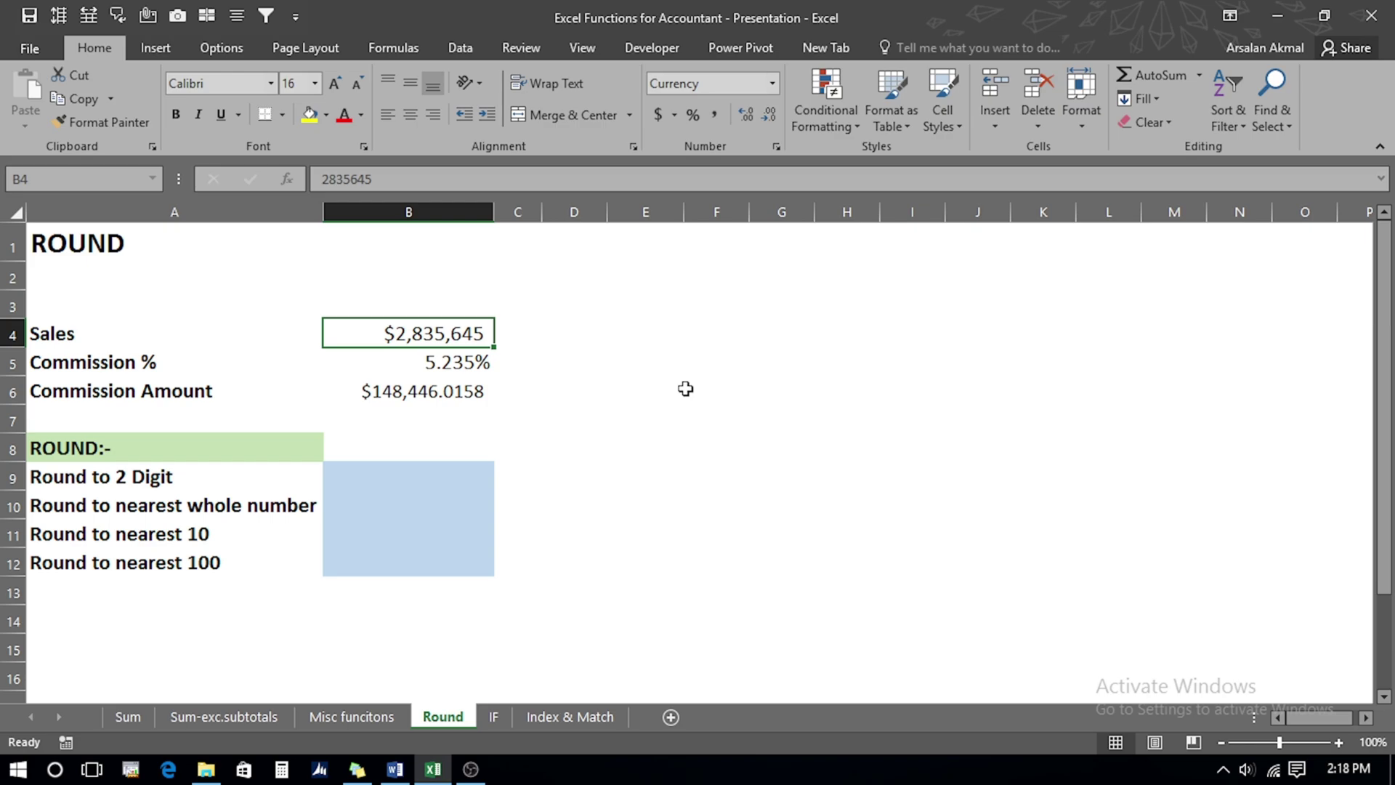
{"action": "key", "text": "Down"}
{"action": "key", "text": "Down"}
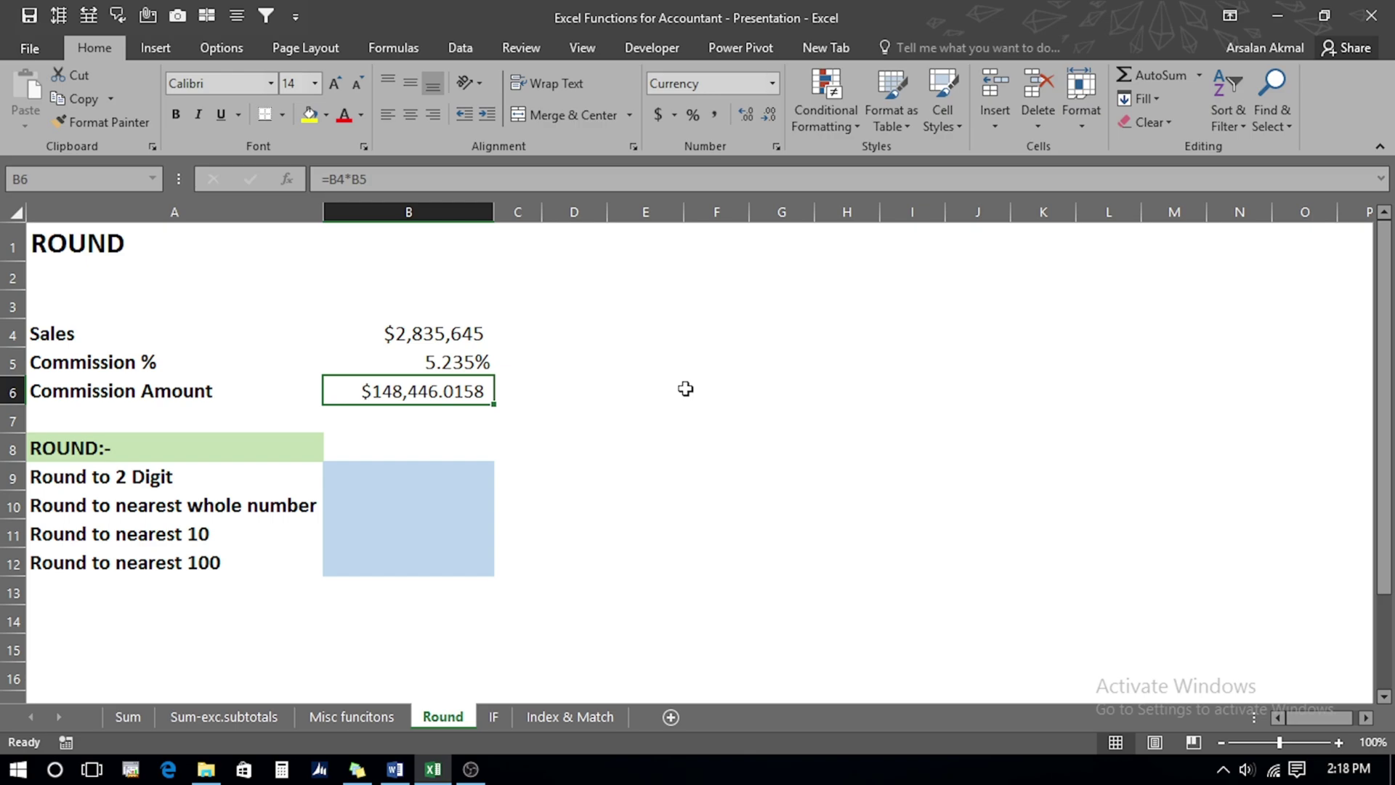
Step: Enter =B4*B5 in B9 to calculate the commission and display the result with four decimal places
{"action": "key", "text": "Down"}
{"action": "key", "text": "Down"}
{"action": "key", "text": "Down"}
{"action": "type", "text": "="}
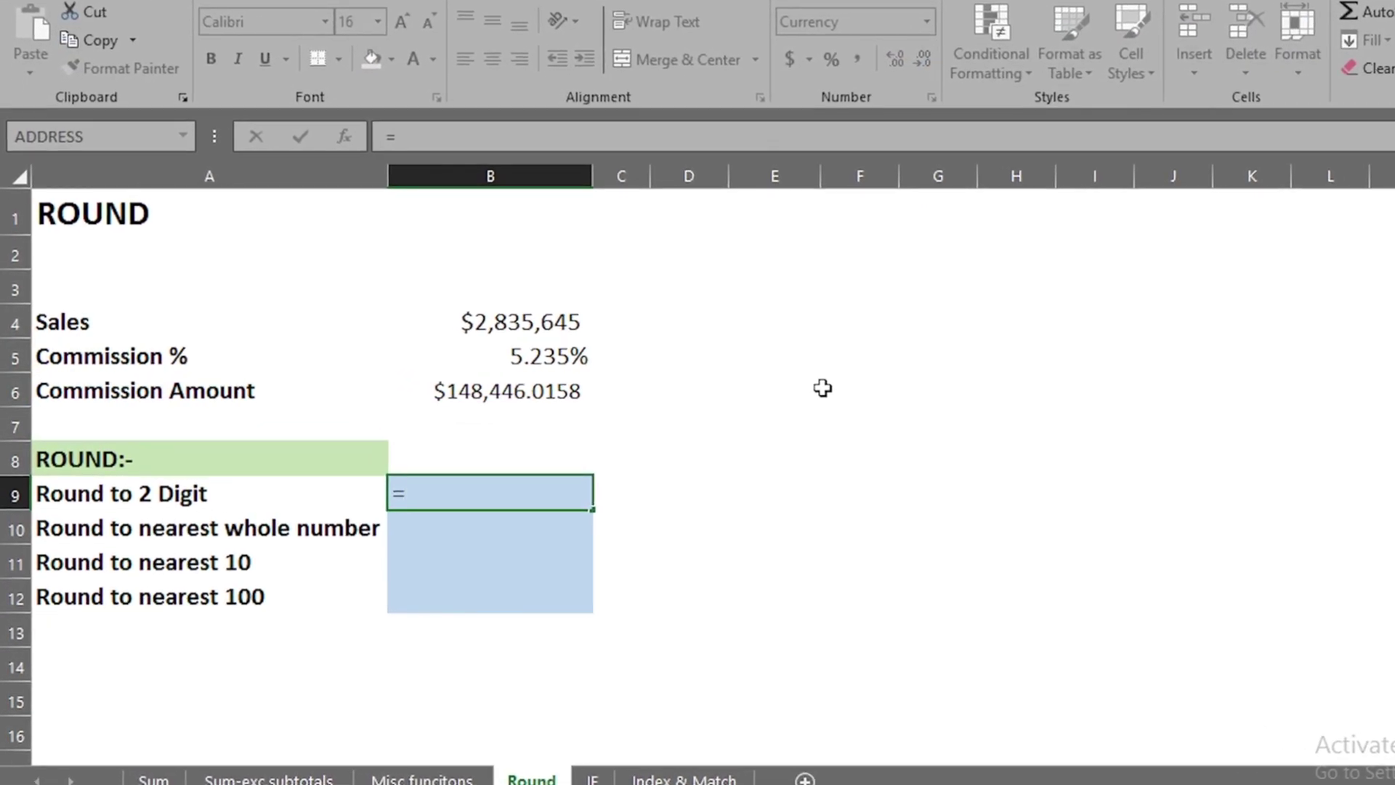
{"action": "key", "text": "Up"}
{"action": "key", "text": "Up"}
{"action": "key", "text": "Up"}
{"action": "key", "text": "Up"}
{"action": "key", "text": "Up"}
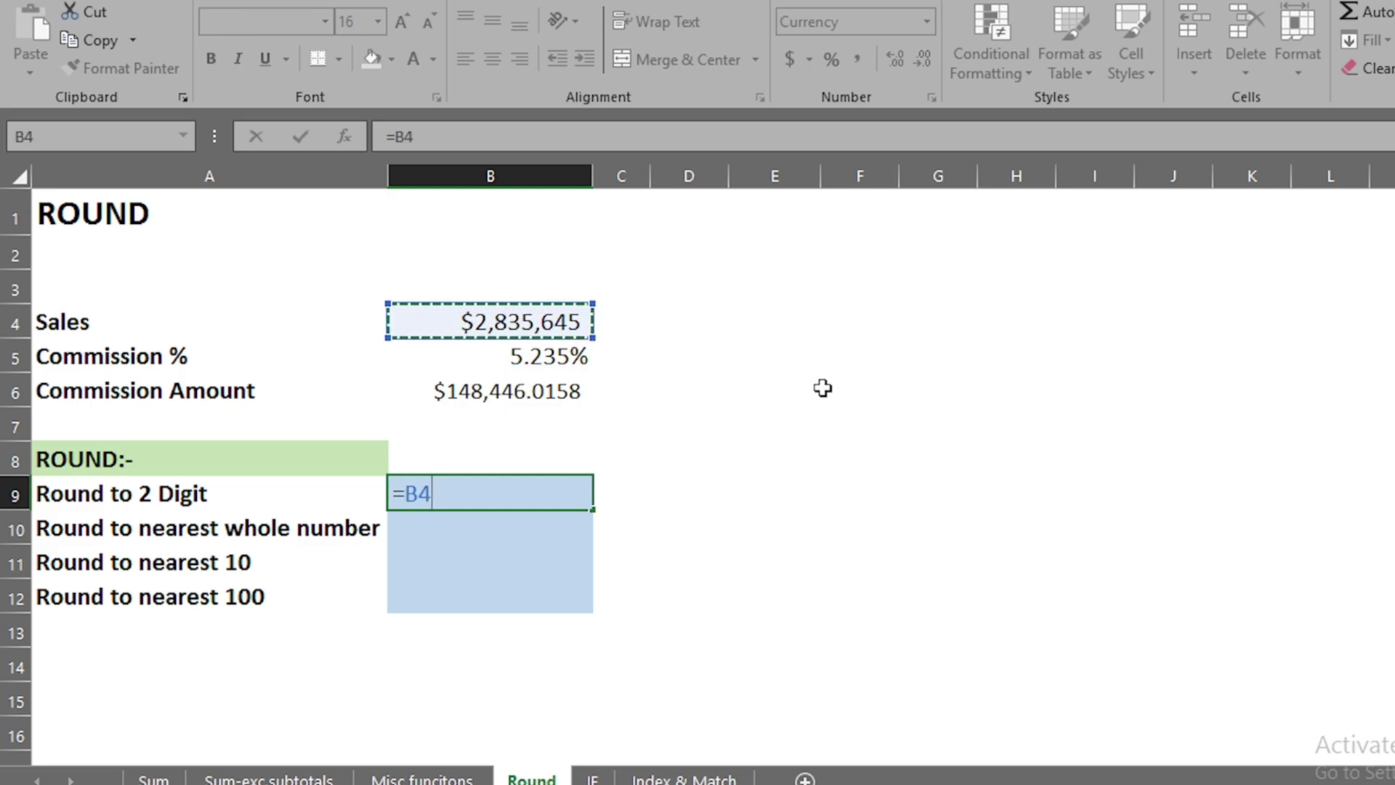
{"action": "type", "text": "*"}
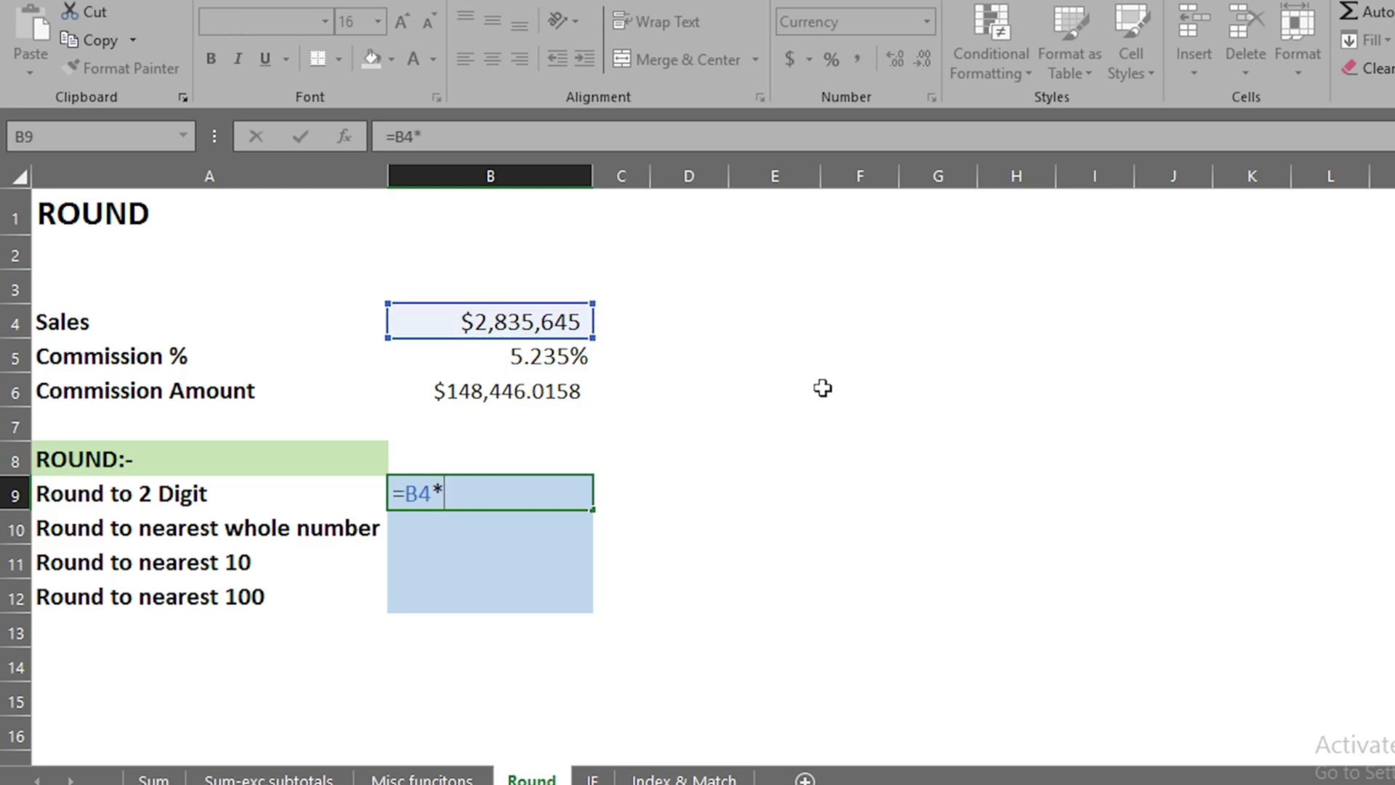
{"action": "left_click", "coordinate": [511, 359]}
{"action": "key", "text": "Return"}
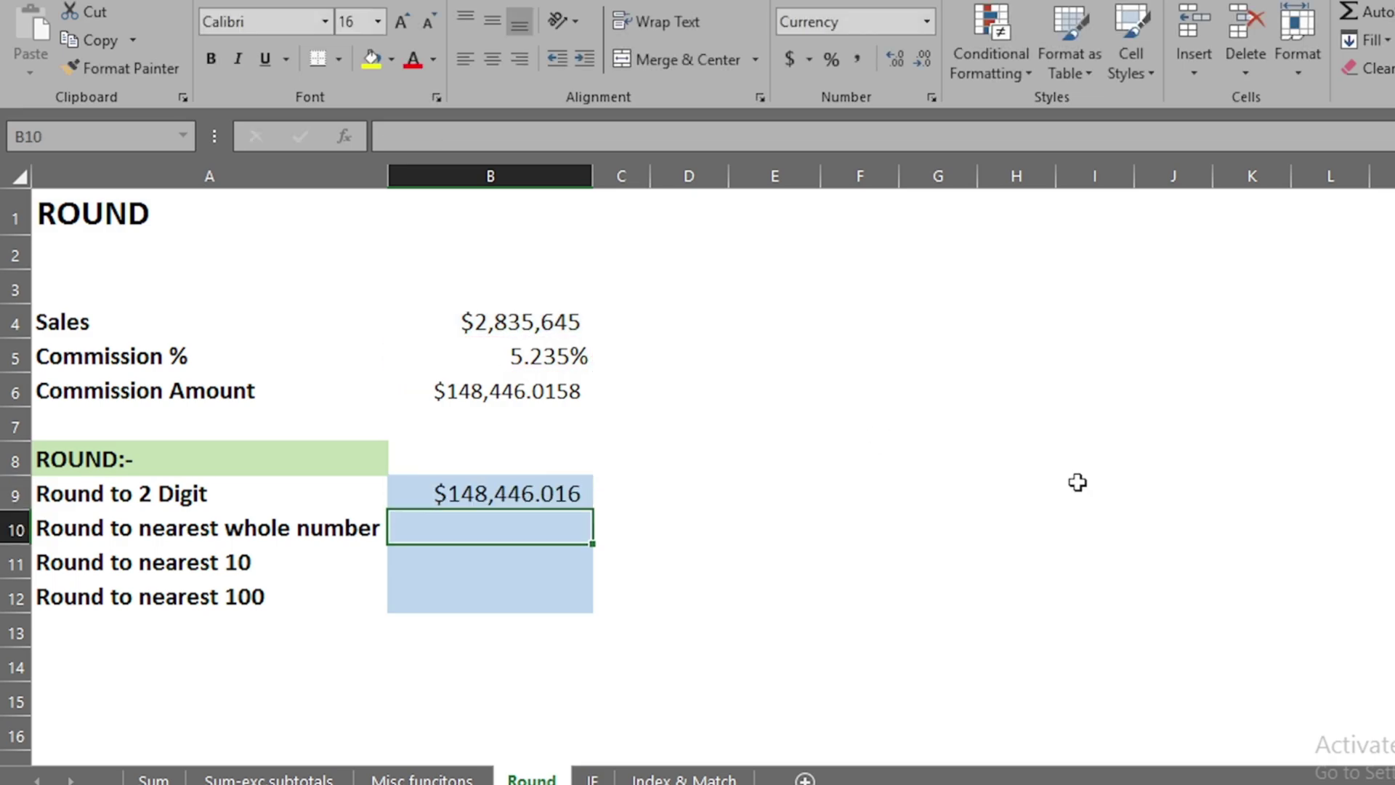
{"action": "key", "text": "shift+Return"}
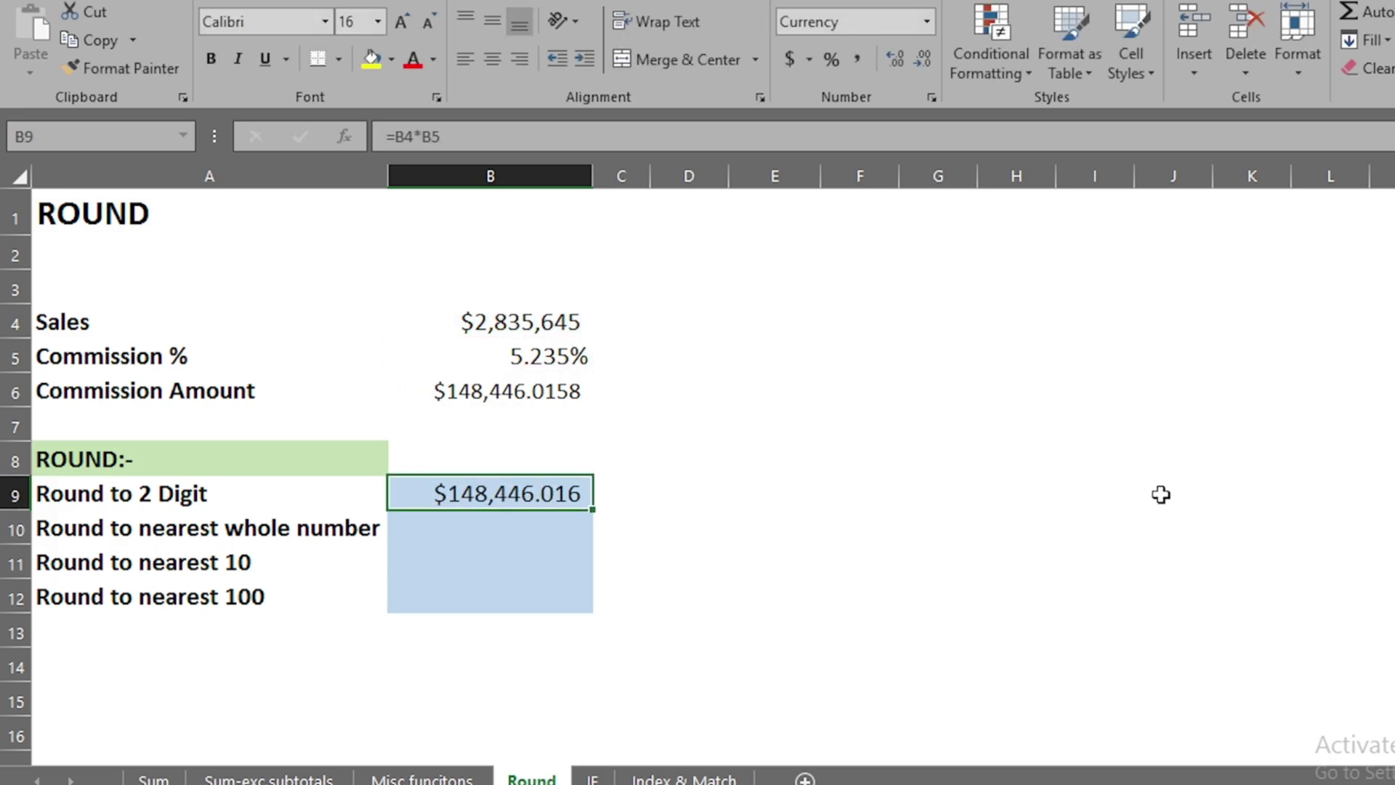
{"action": "left_click", "coordinate": [893, 59]}
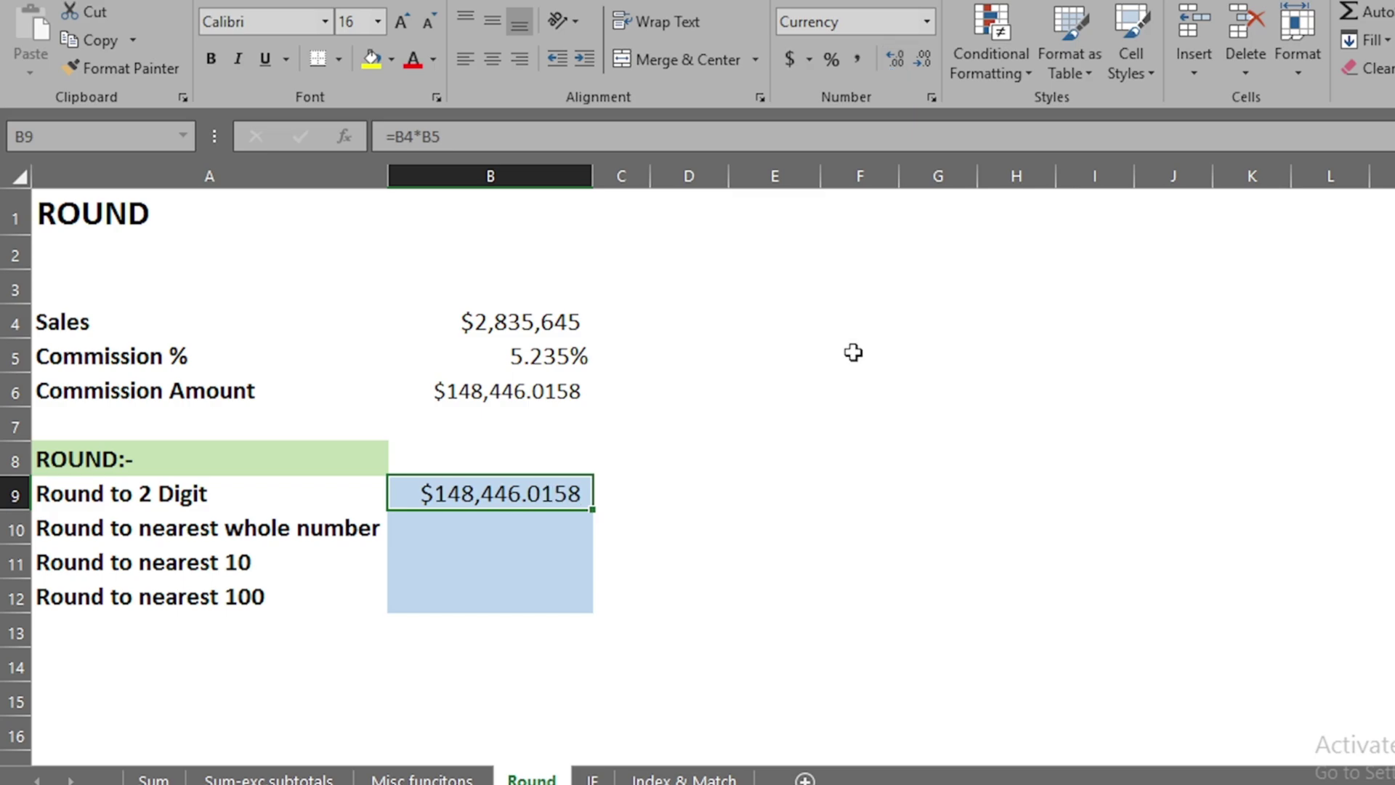
Step: Make both cell references in the B9 commission formula absolute, giving =$B$4*$B$5
{"action": "key", "text": "F2"}
{"action": "key", "text": "Left"}
{"action": "key", "text": "Left"}
{"action": "key", "text": "Left"}
{"action": "key", "text": "Left"}
{"action": "key", "text": "Left"}
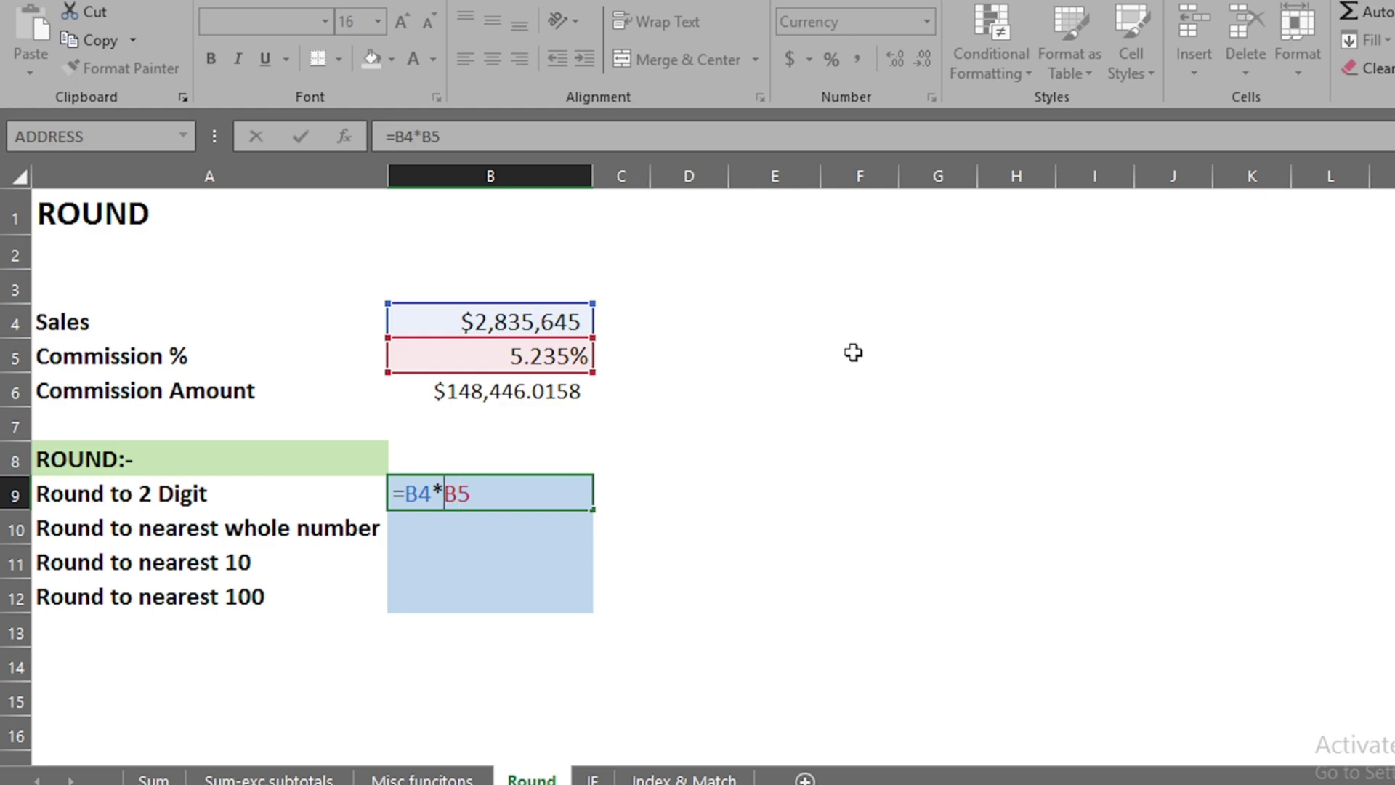
{"action": "key", "text": "Right"}
{"action": "key", "text": "F4"}
{"action": "key", "text": "Right"}
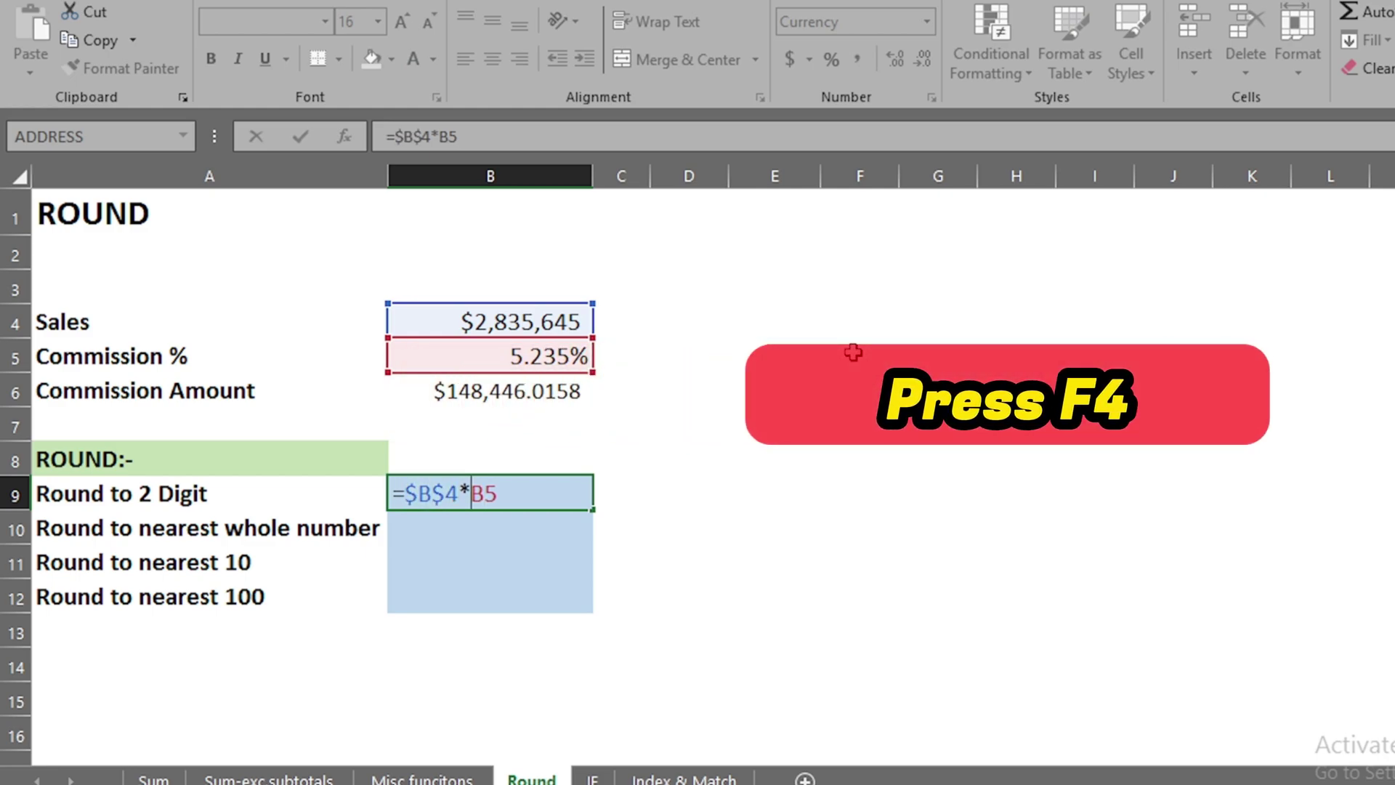
{"action": "key", "text": "Right"}
{"action": "key", "text": "F4"}
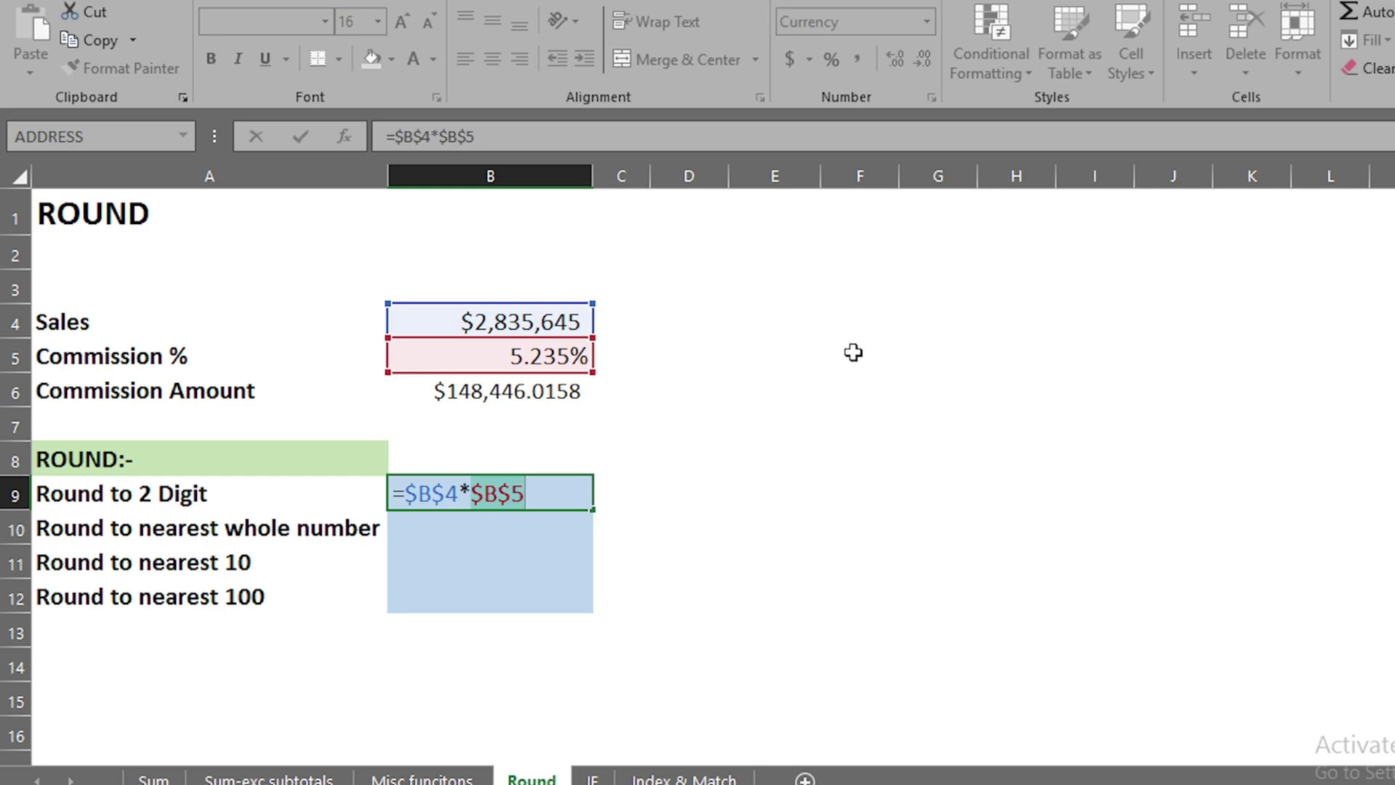
Step: Wrap the B9 commission formula in ROUND with 2 digits, giving =ROUND($B$4*$B$5,2)
{"action": "key", "text": "Right"}
{"action": "key", "text": "Left"}
{"action": "key", "text": "Left"}
{"action": "key", "text": "Left"}
{"action": "key", "text": "Left"}
{"action": "key", "text": "Left"}
{"action": "key", "text": "Left"}
{"action": "key", "text": "Left"}
{"action": "key", "text": "Left"}
{"action": "key", "text": "Left"}
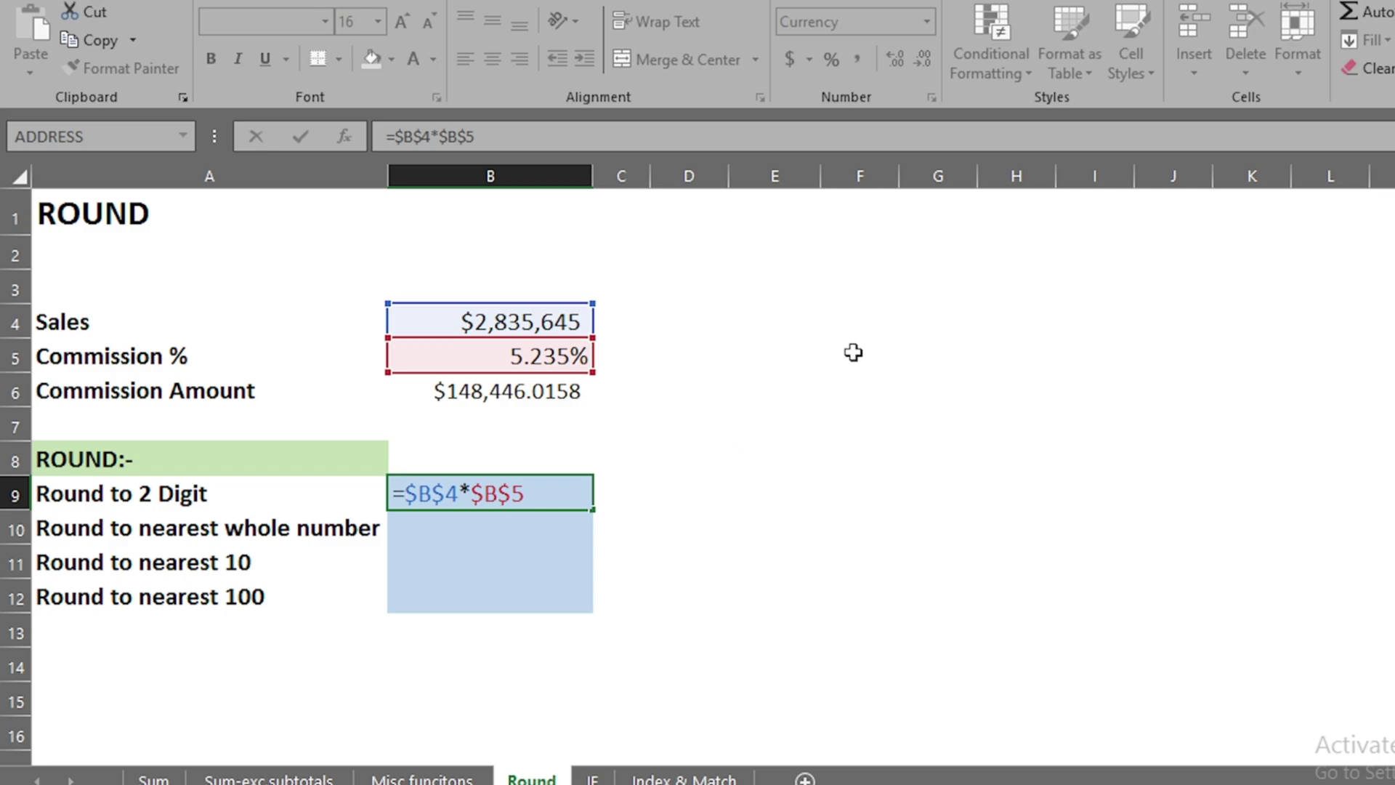
{"action": "type", "text": "rou"}
{"action": "key", "text": "Tab"}
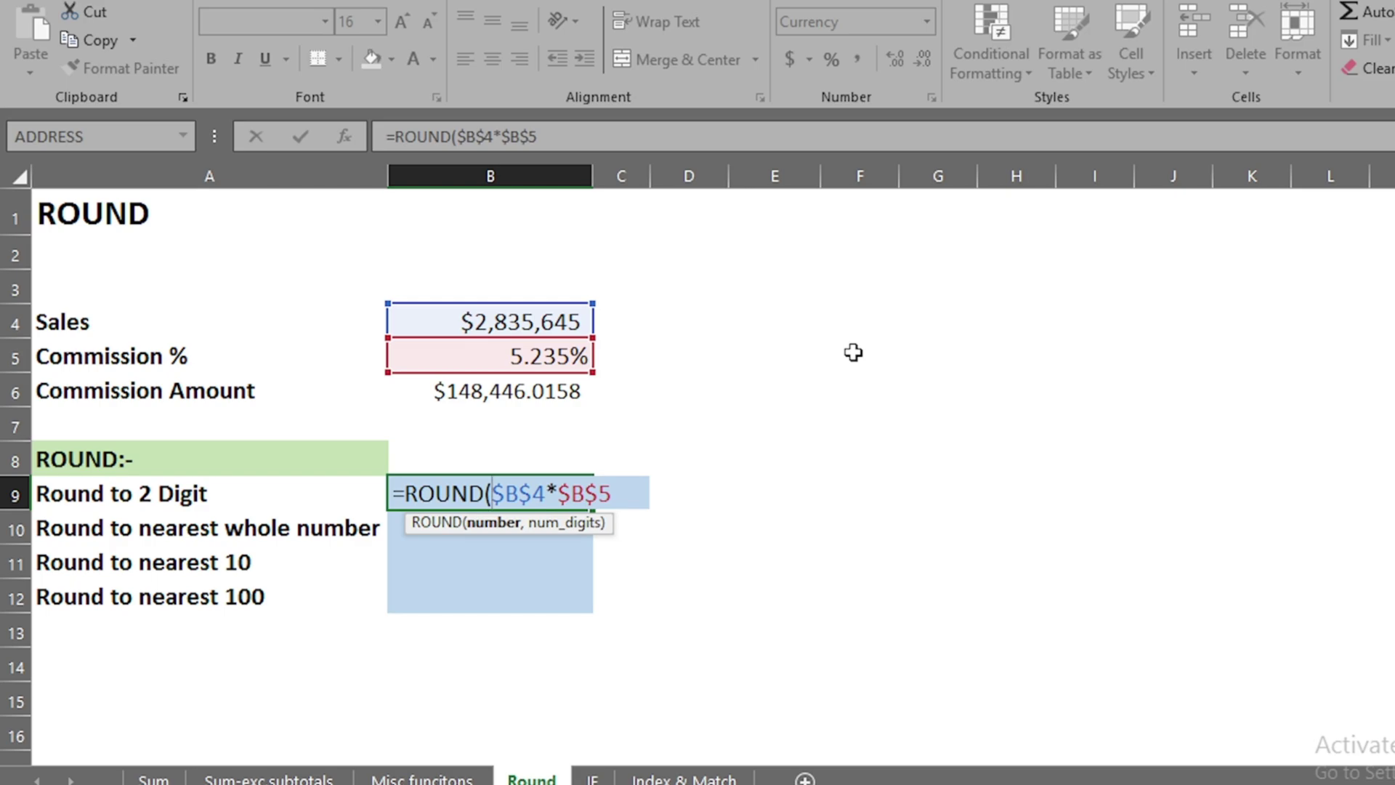
{"action": "key", "text": "Right"}
{"action": "key", "text": "Right"}
{"action": "key", "text": "Right"}
{"action": "key", "text": "Right"}
{"action": "key", "text": "Right"}
{"action": "key", "text": "Right"}
{"action": "key", "text": "Right"}
{"action": "key", "text": "Right"}
{"action": "key", "text": "Right"}
{"action": "type", "text": ",2)"}
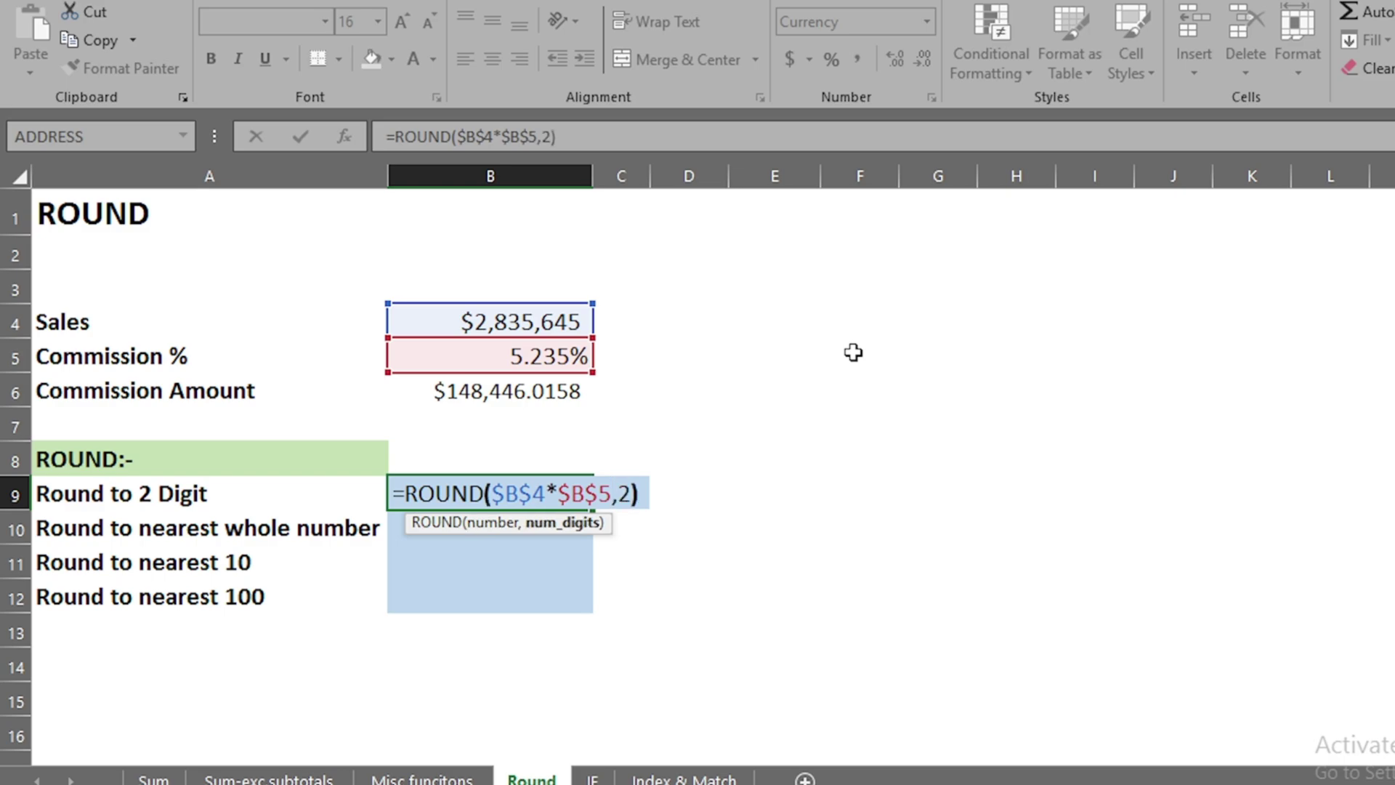
{"action": "key", "text": "Return"}
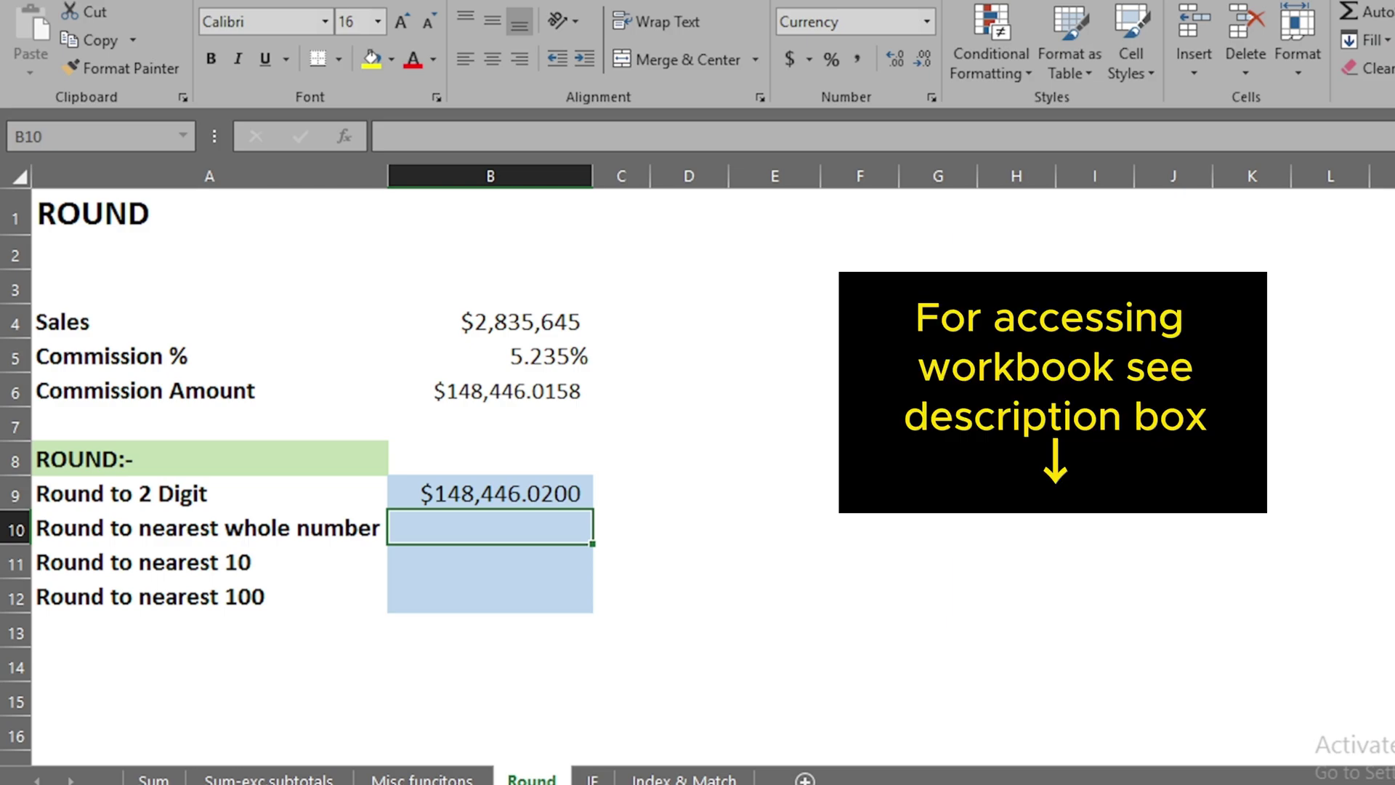
Step: Copy the ROUND formula from B9 down through B12
{"action": "key", "text": "shift+Return"}
{"action": "key", "text": "ctrl+c"}
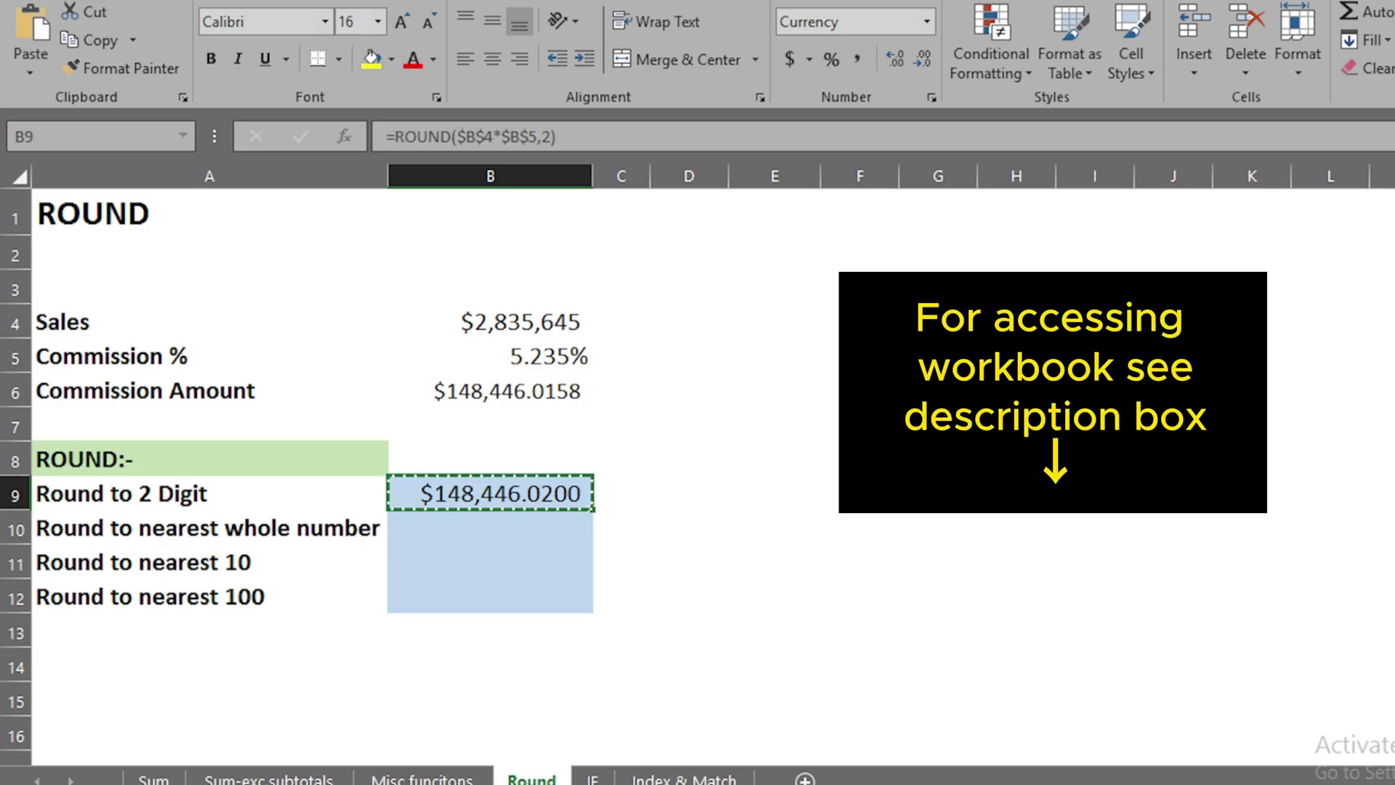
{"action": "key", "text": "shift+Down"}
{"action": "key", "text": "shift+Down"}
{"action": "key", "text": "shift+Down"}
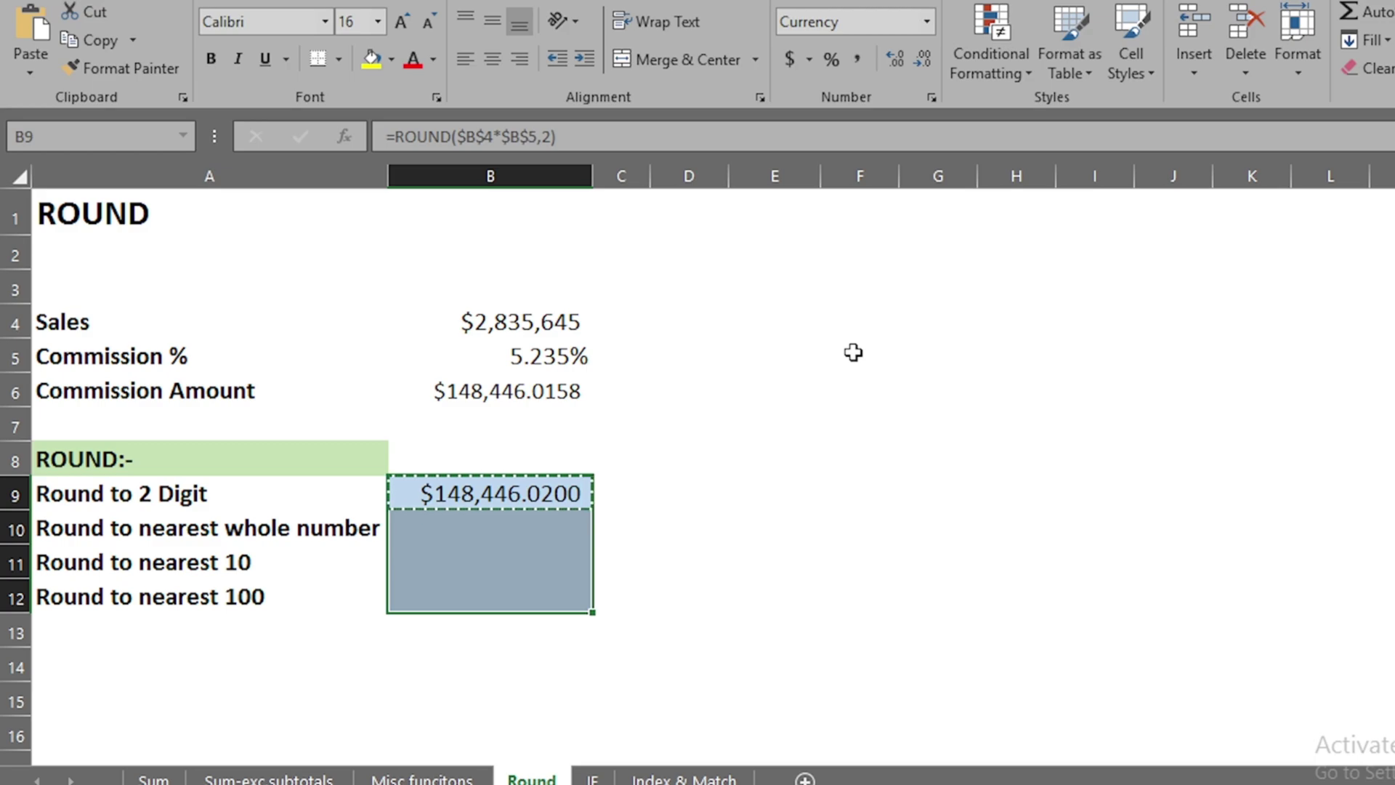
{"action": "key", "text": "ctrl+v"}
{"action": "key", "text": "Return"}
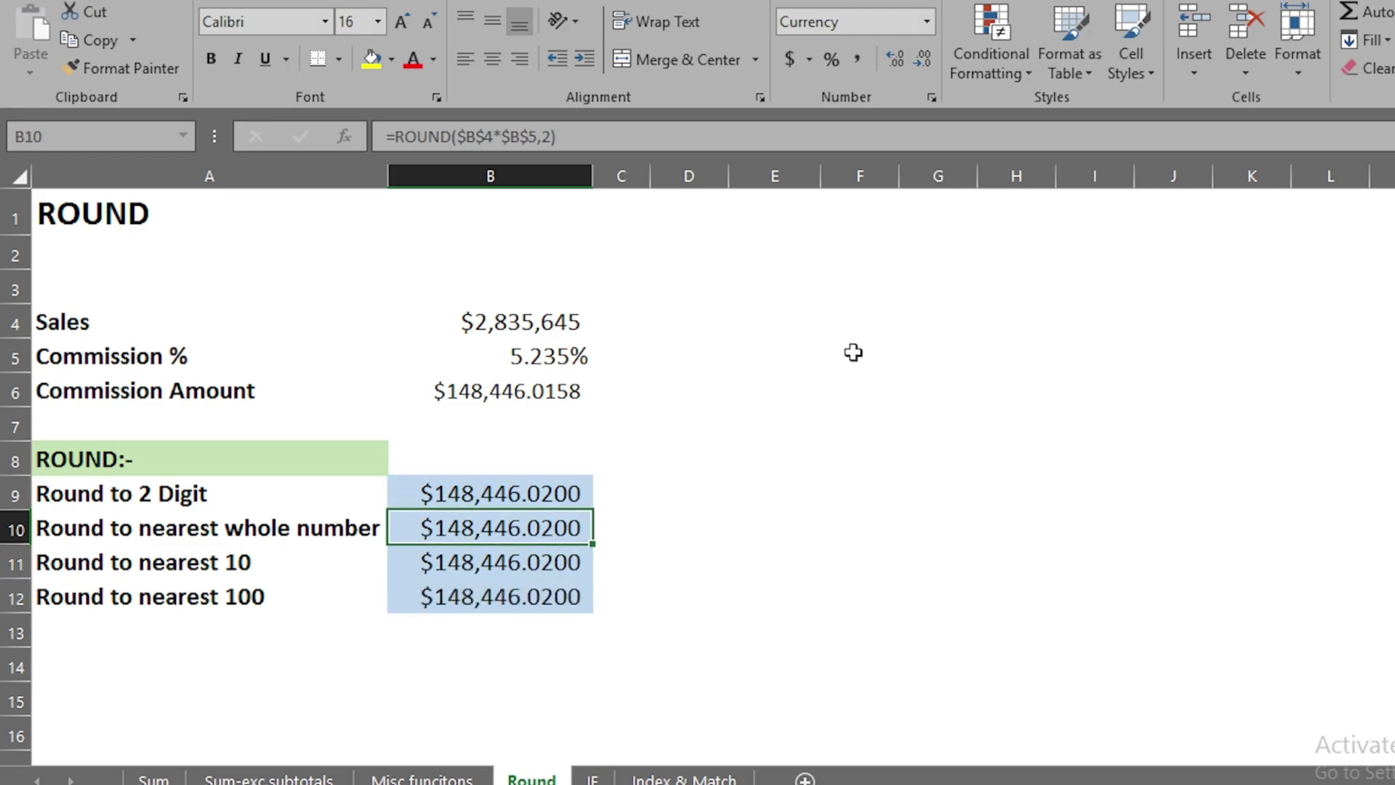
Step: Set the number of digits in the B10 ROUND formula to 0 to round to the nearest whole number
{"action": "key", "text": "F2"}
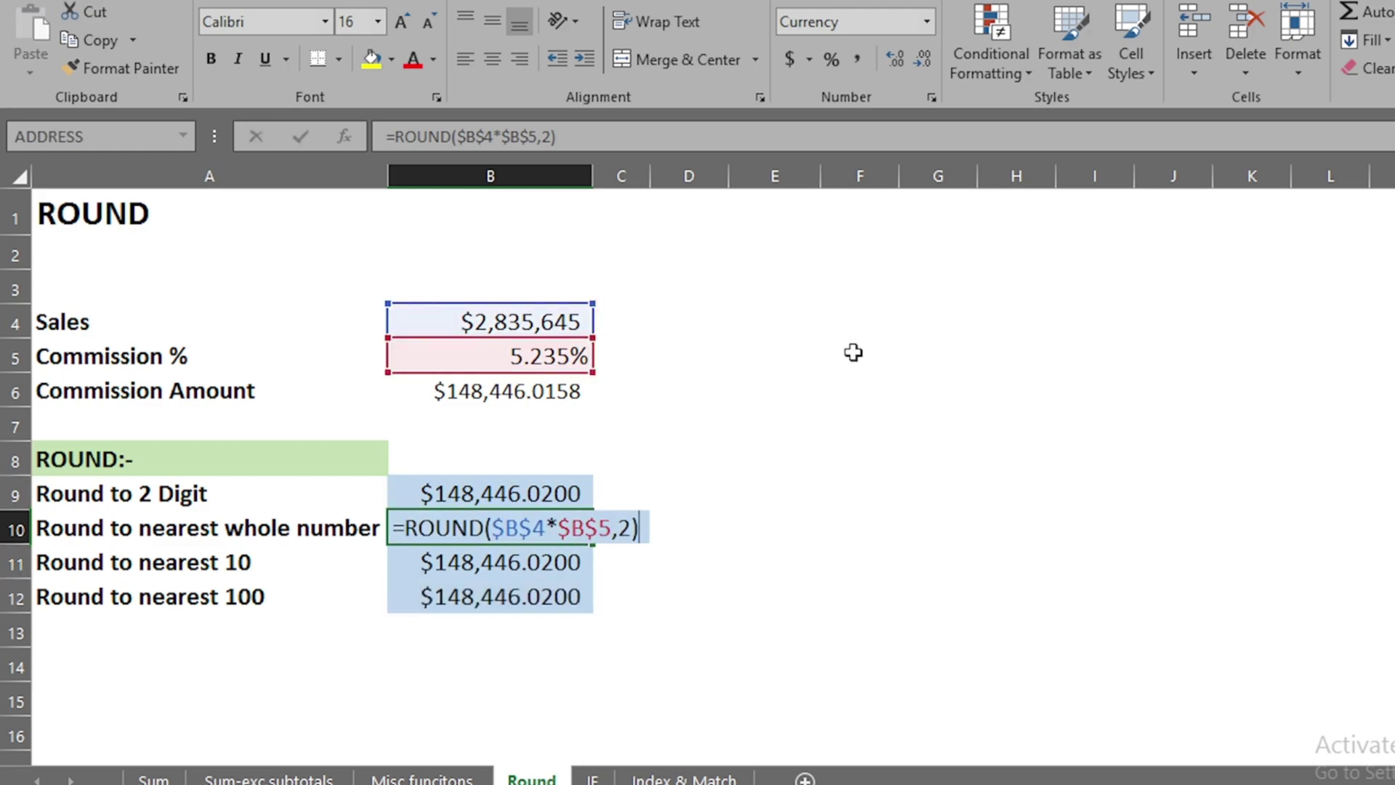
{"action": "key", "text": "Left"}
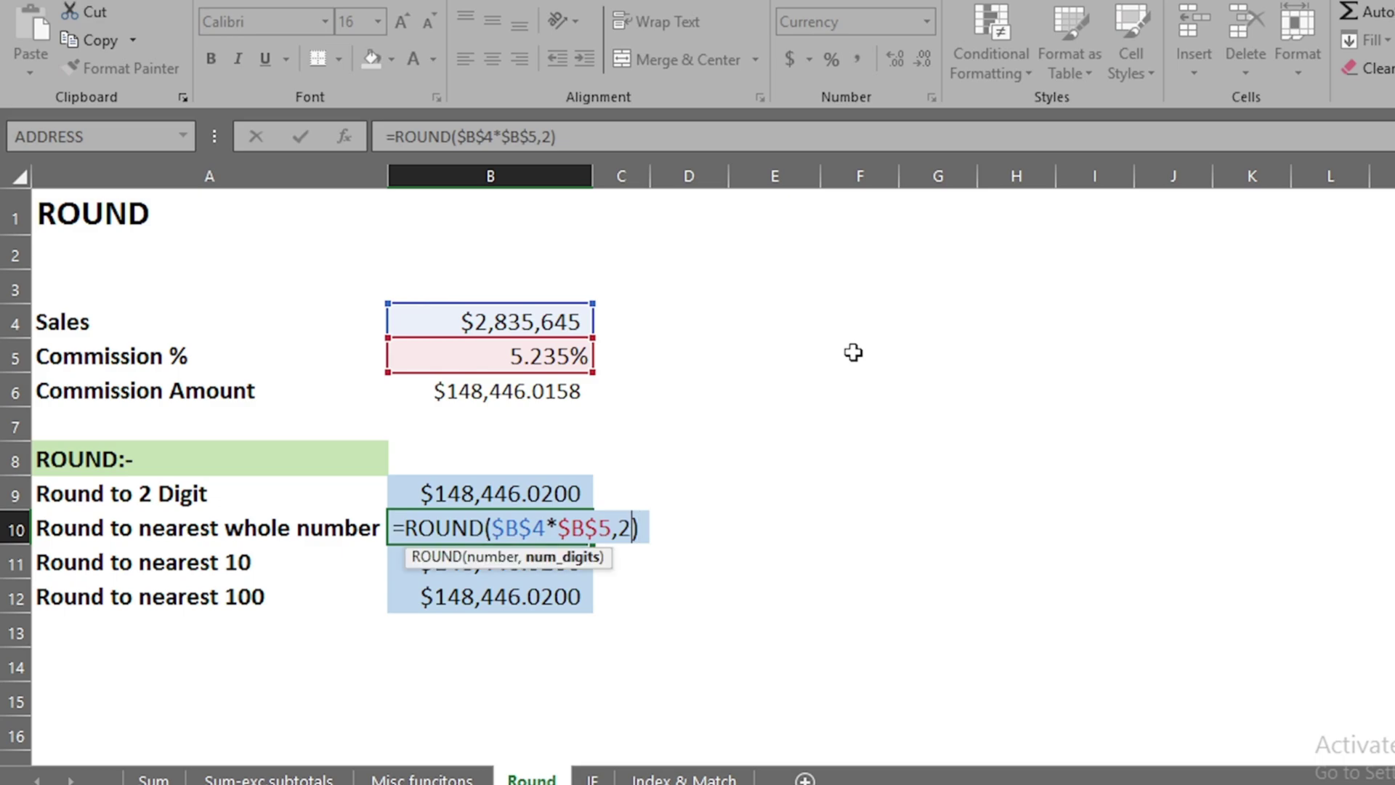
{"action": "key", "text": "shift+Left"}
{"action": "type", "text": "0"}
{"action": "key", "text": "Return"}
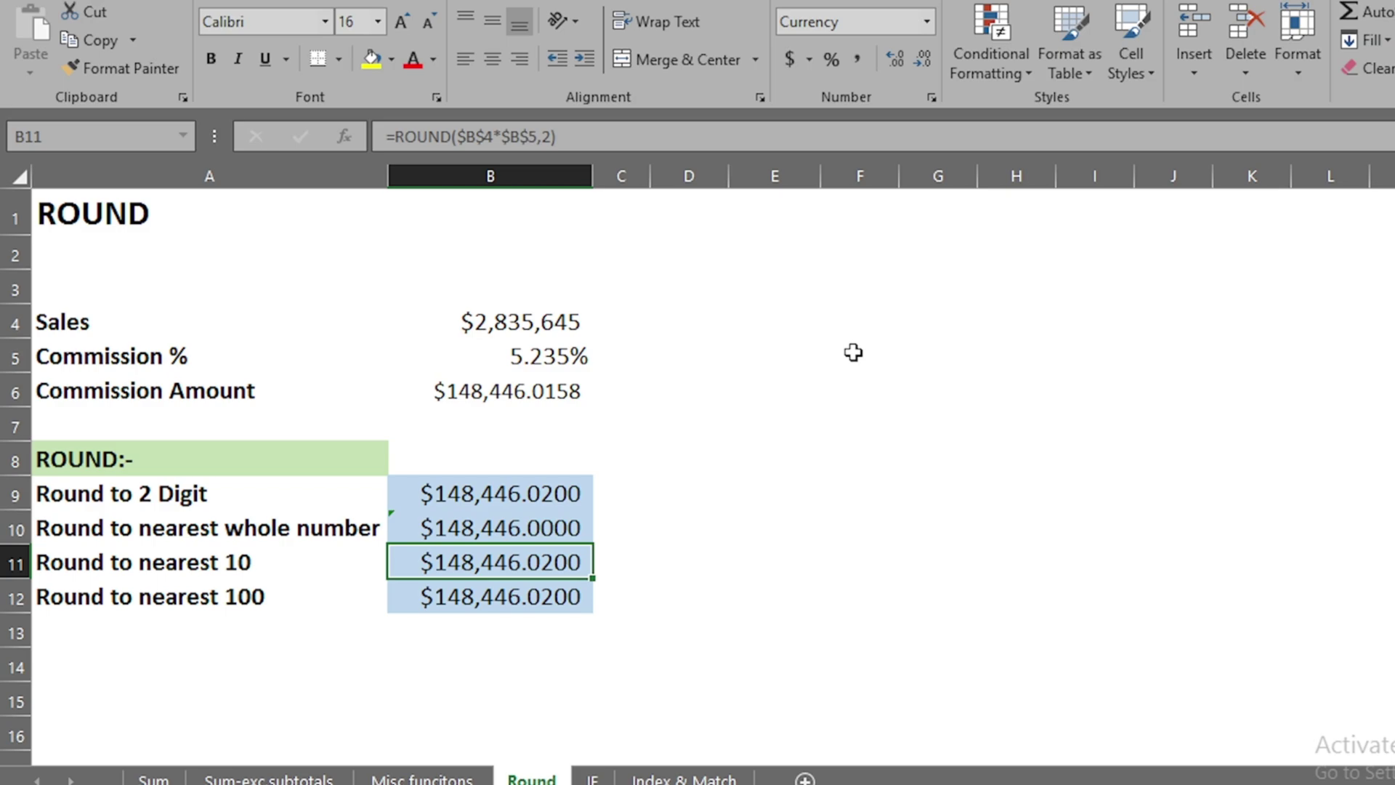
Step: Set the number of digits in the B11 ROUND formula to -1 to round to the nearest 10
{"action": "key", "text": "F2"}
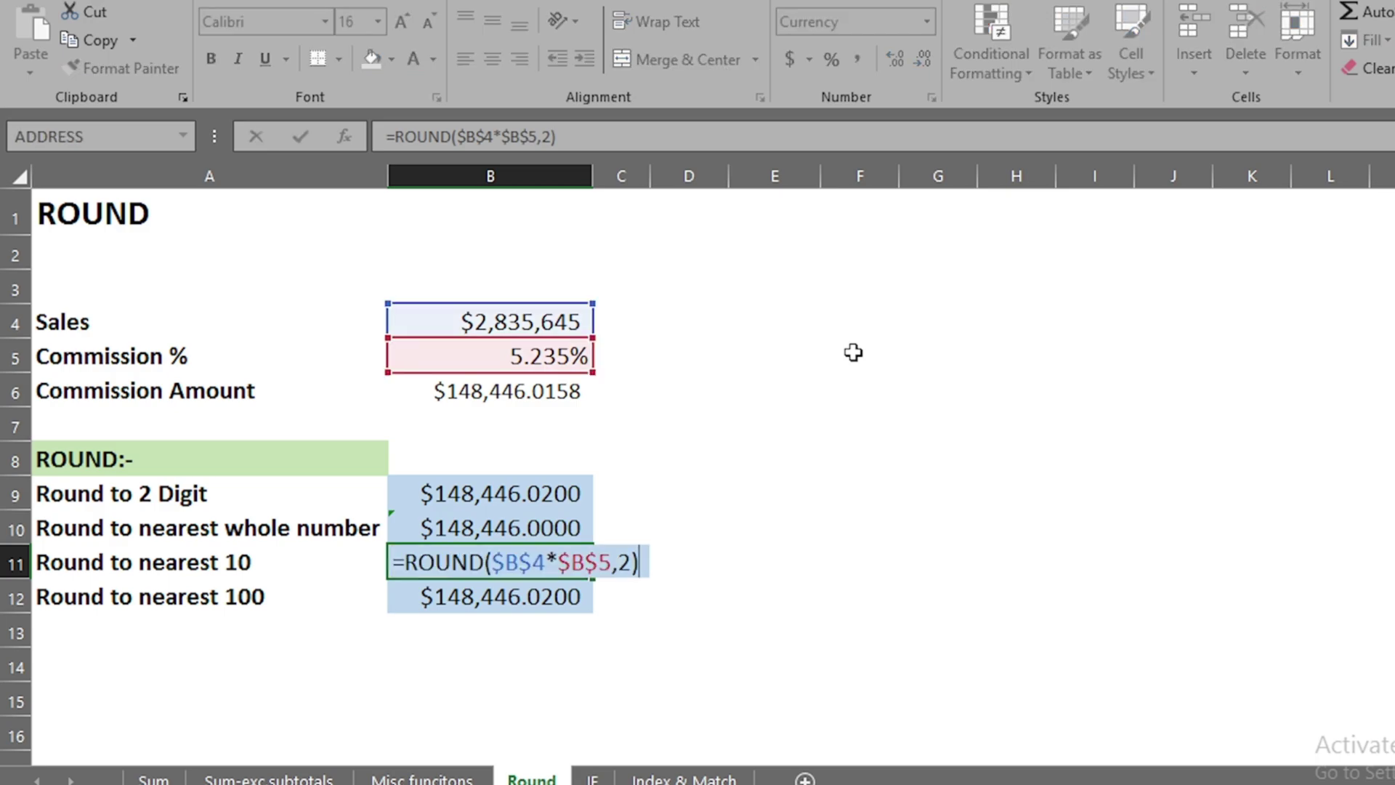
{"action": "key", "text": "Left"}
{"action": "key", "text": "shift+Left"}
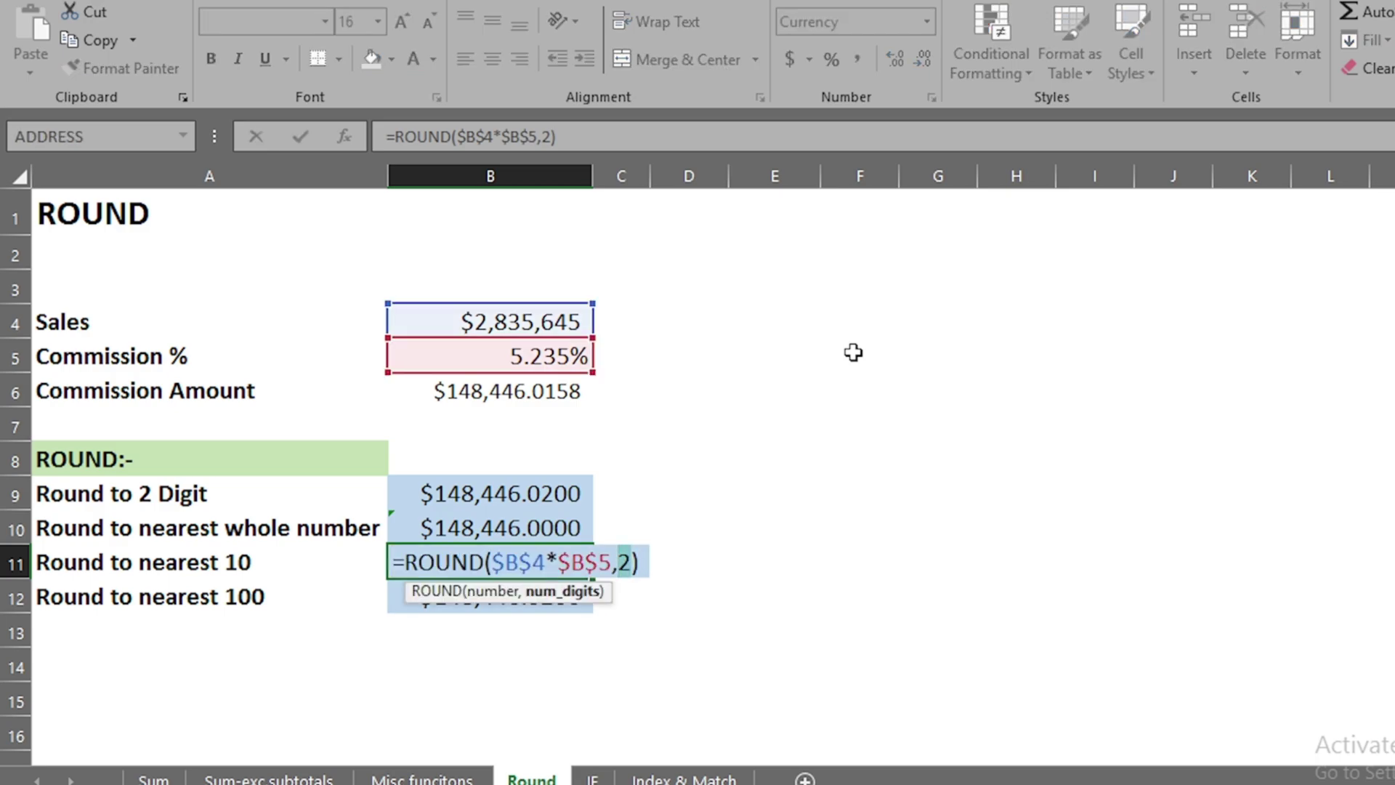
{"action": "type", "text": "-1"}
{"action": "key", "text": "Return"}
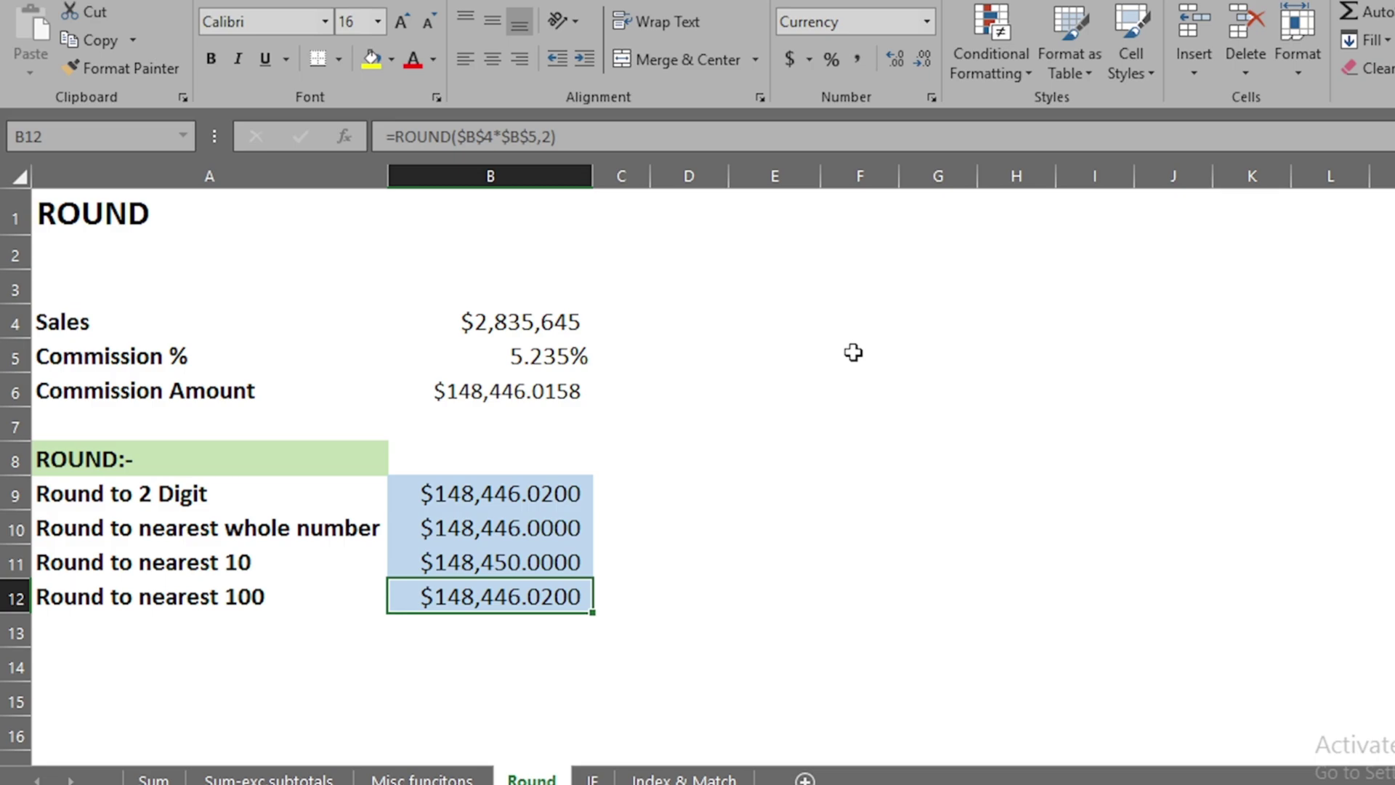
Step: Set the number of digits in the B12 ROUND formula to -2 to round to the nearest 100
{"action": "key", "text": "F2"}
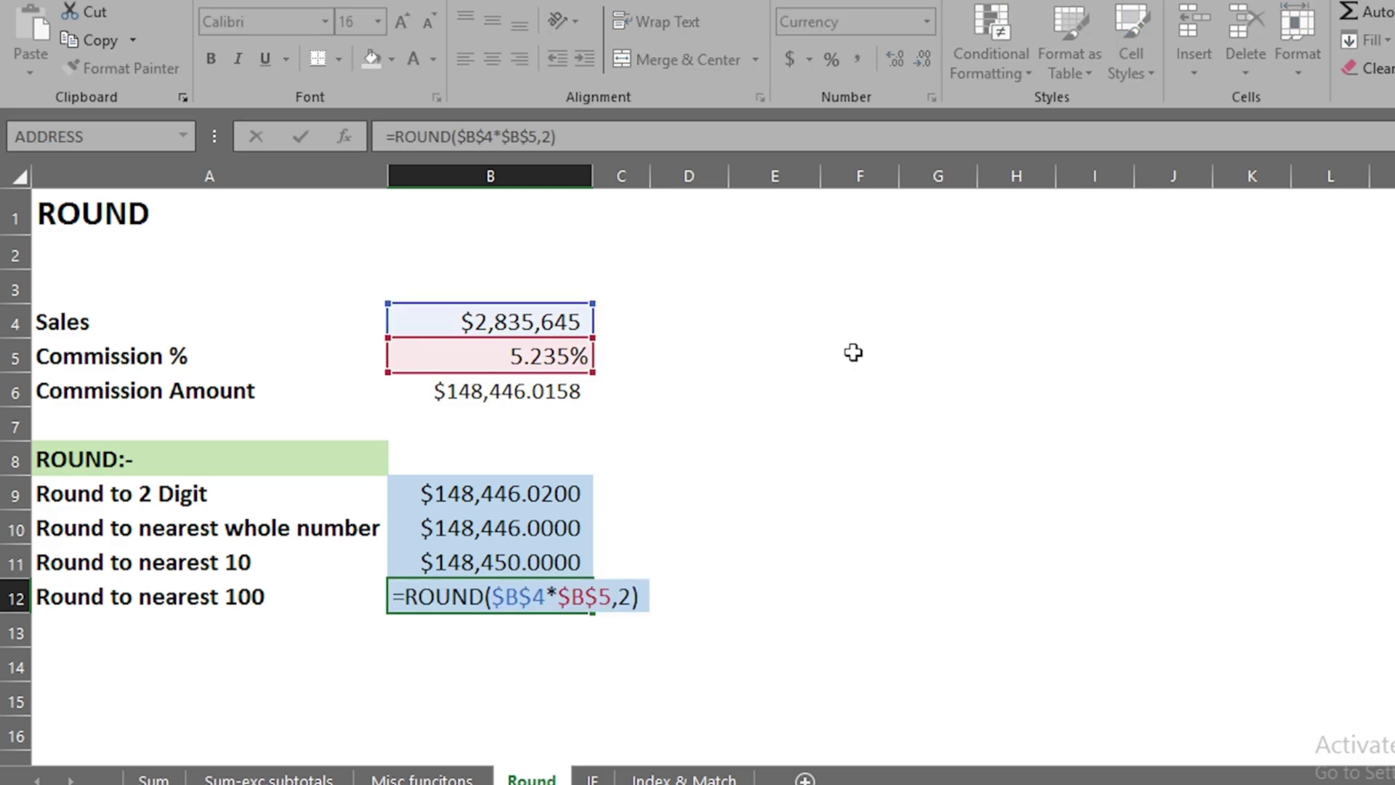
{"action": "key", "text": "Left"}
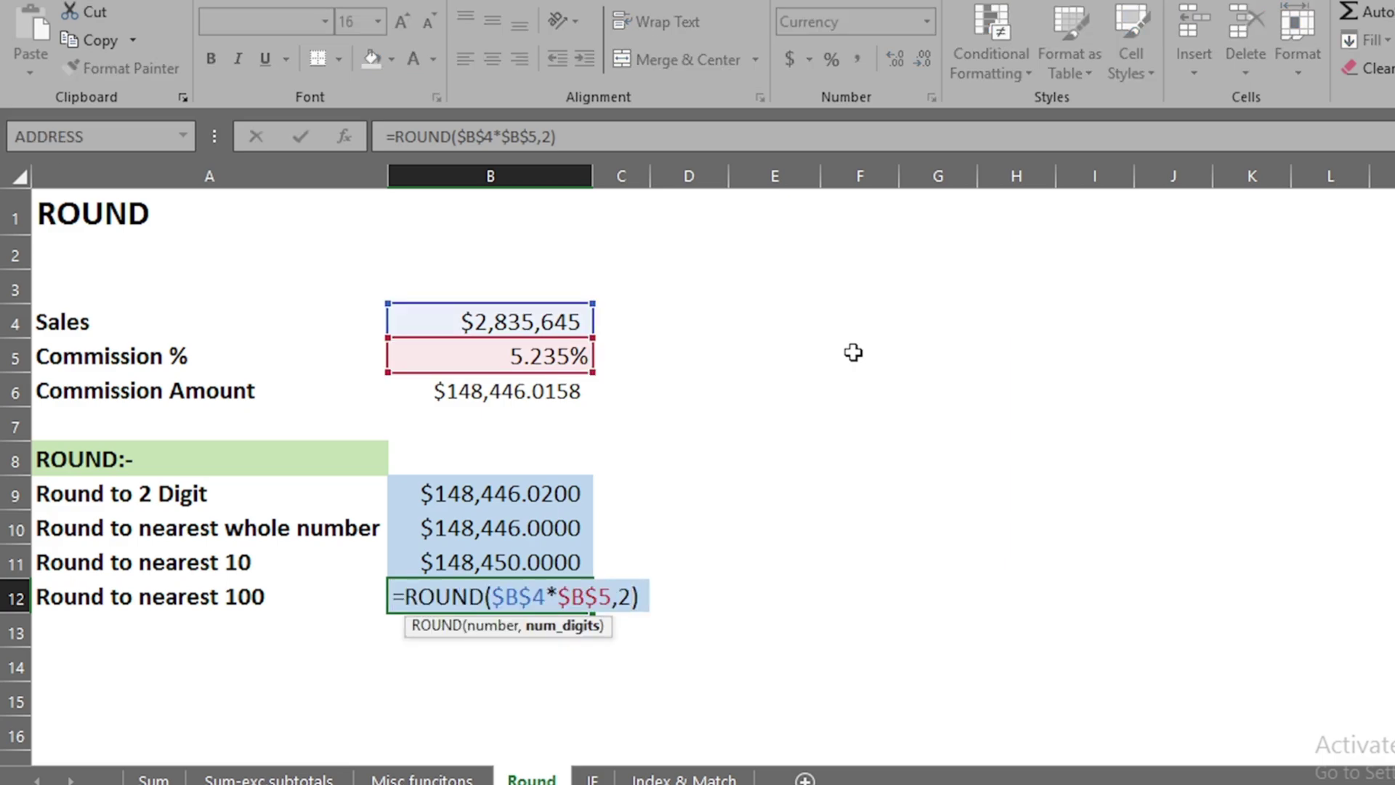
{"action": "key", "text": "shift+Left"}
{"action": "type", "text": "-2"}
{"action": "key", "text": "Return"}
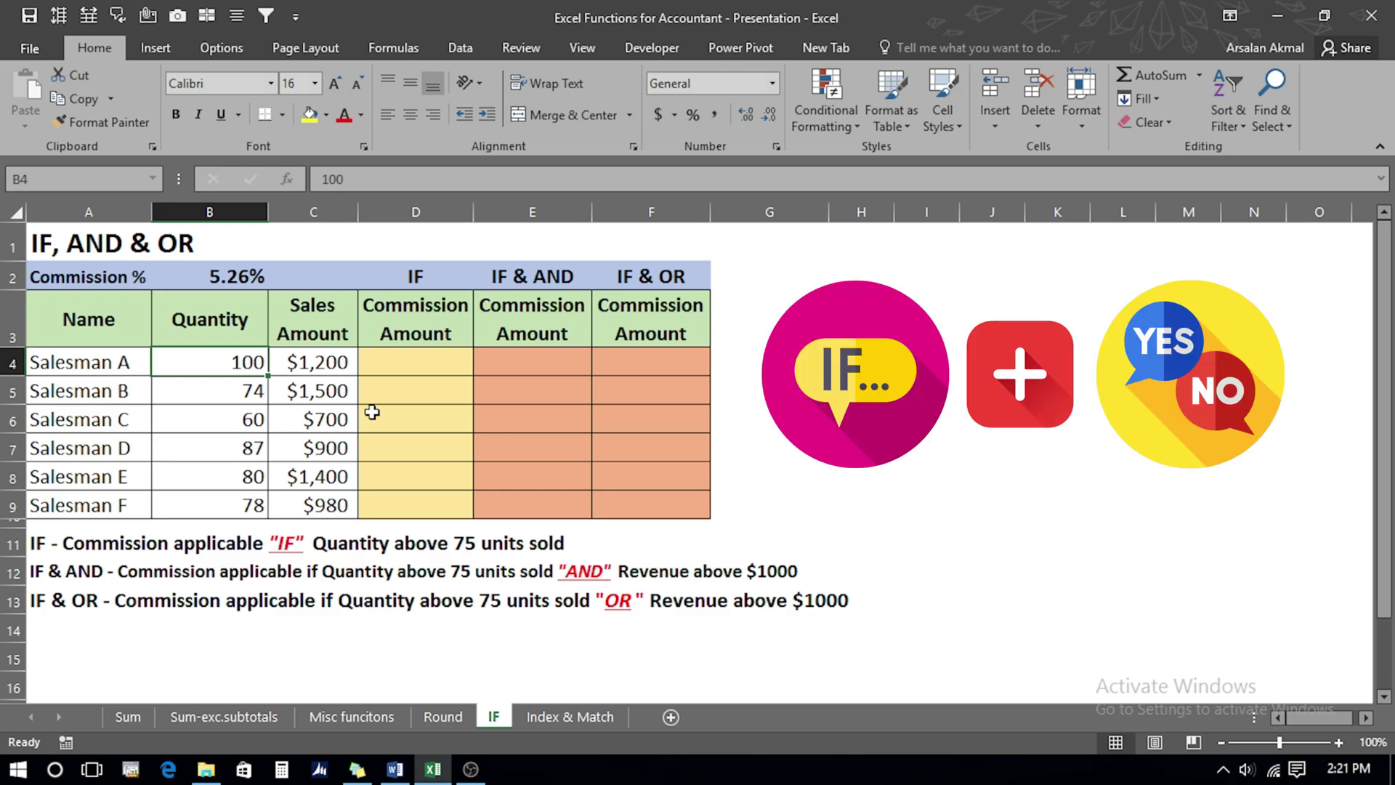
Step: Begin an IF formula in D4 on the IF sheet with the logical test B4>75, based on the rule in A11
{"action": "left_click", "coordinate": [422, 361]}
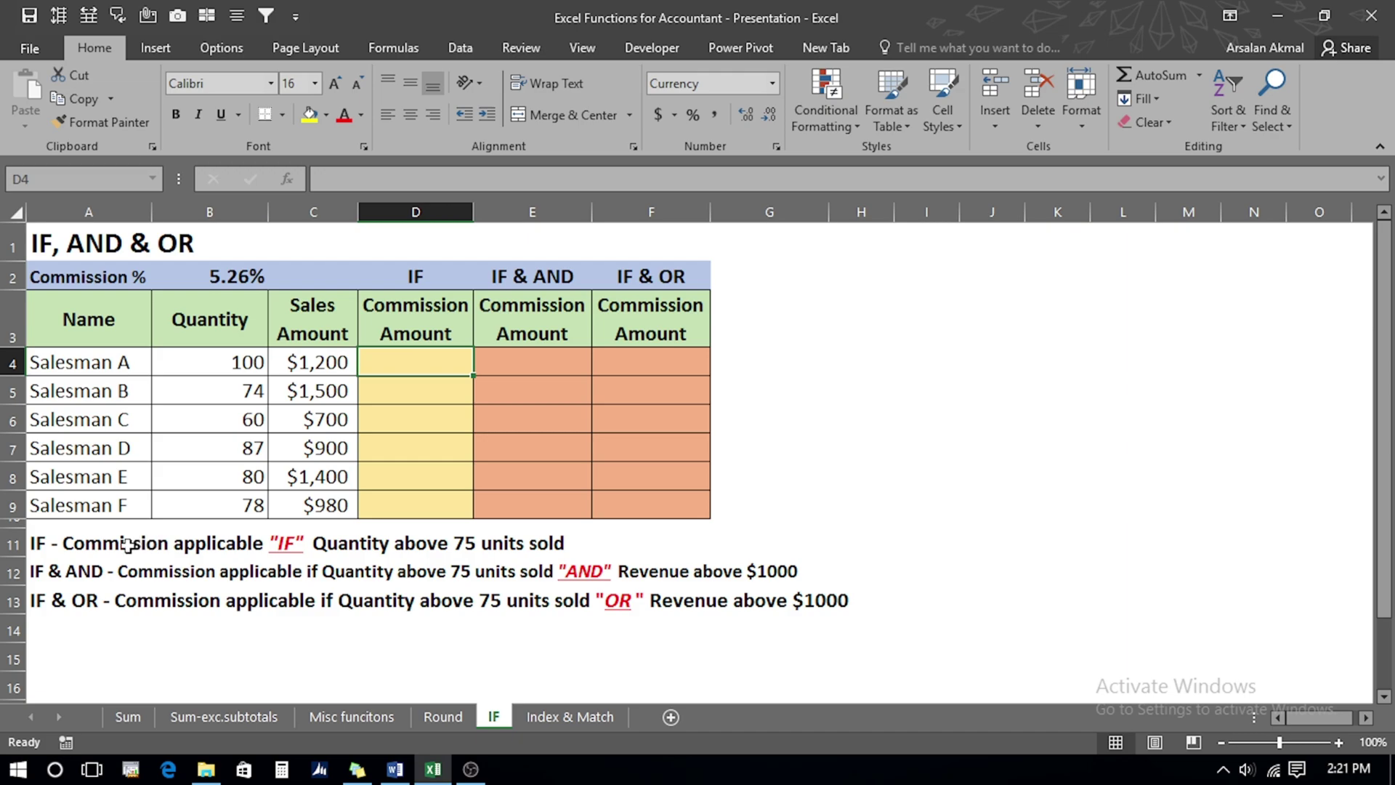
{"action": "left_click", "coordinate": [41, 544]}
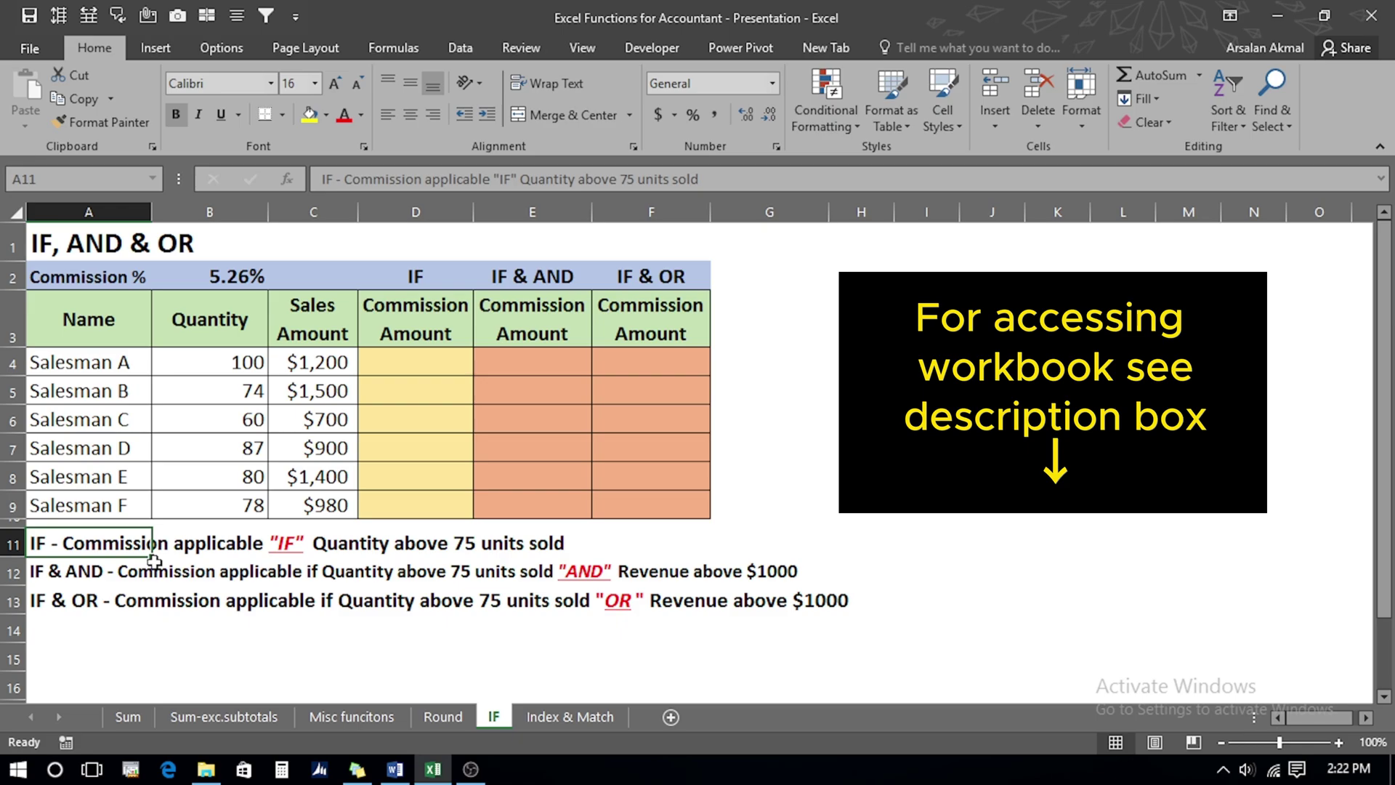
{"action": "left_click", "coordinate": [434, 361]}
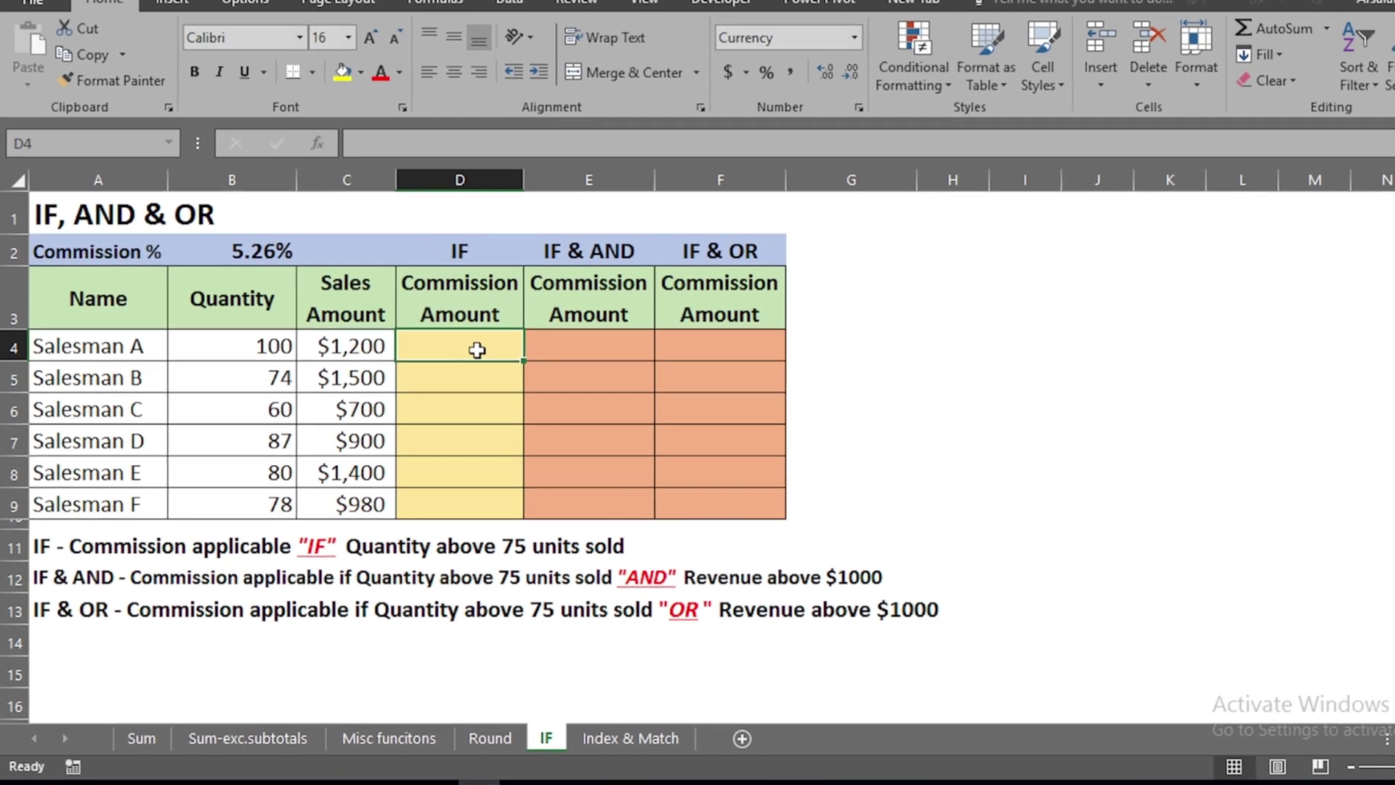
{"action": "type", "text": "=IF("}
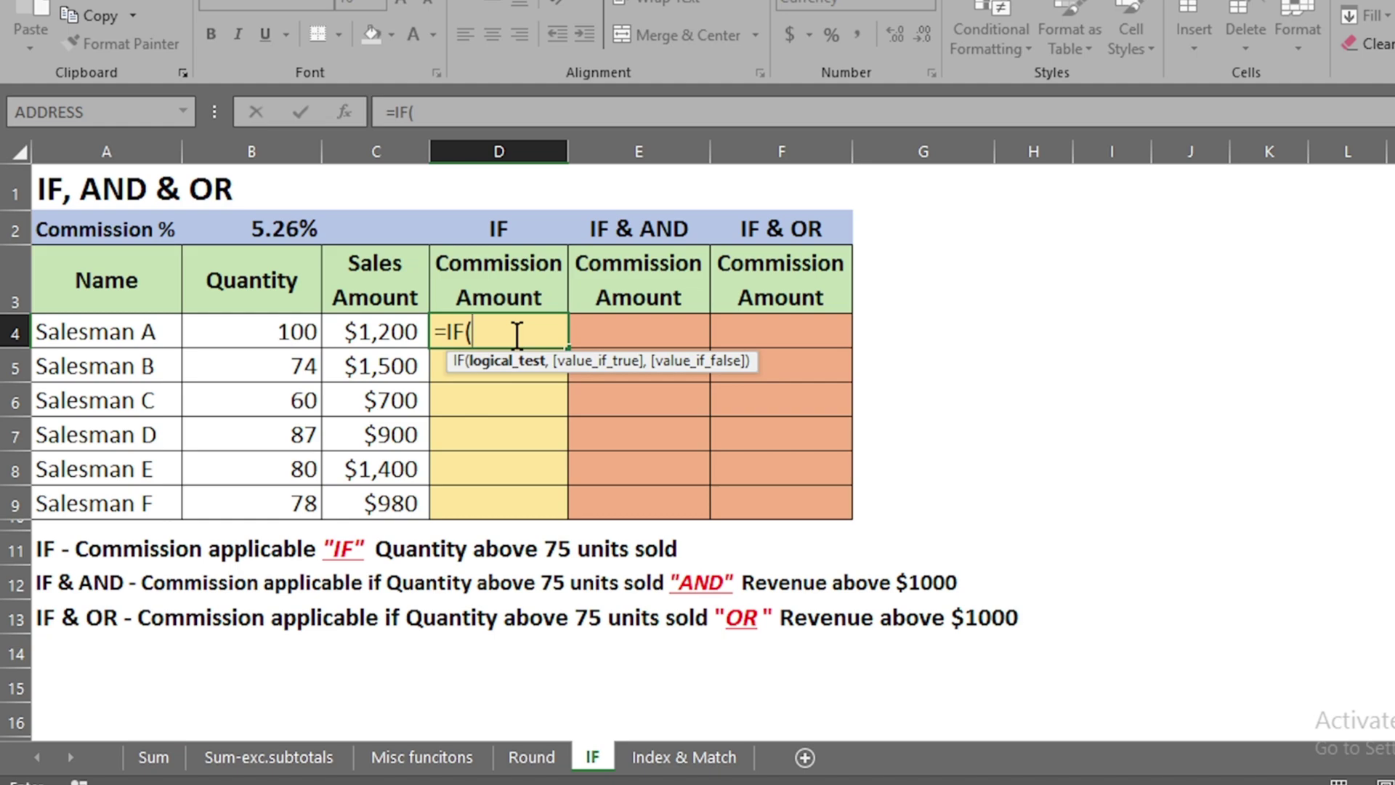
{"action": "left_click", "coordinate": [289, 332]}
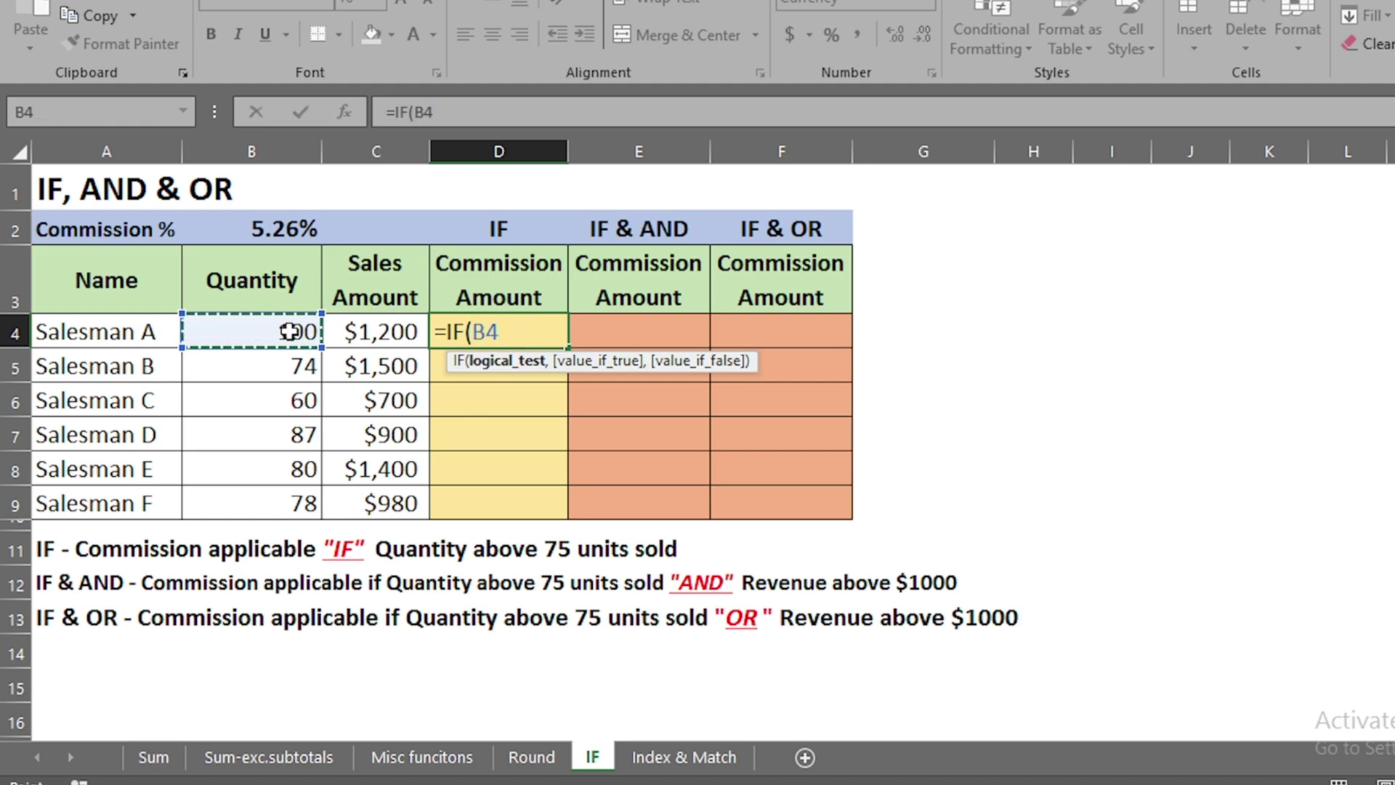
{"action": "type", "text": ">75"}
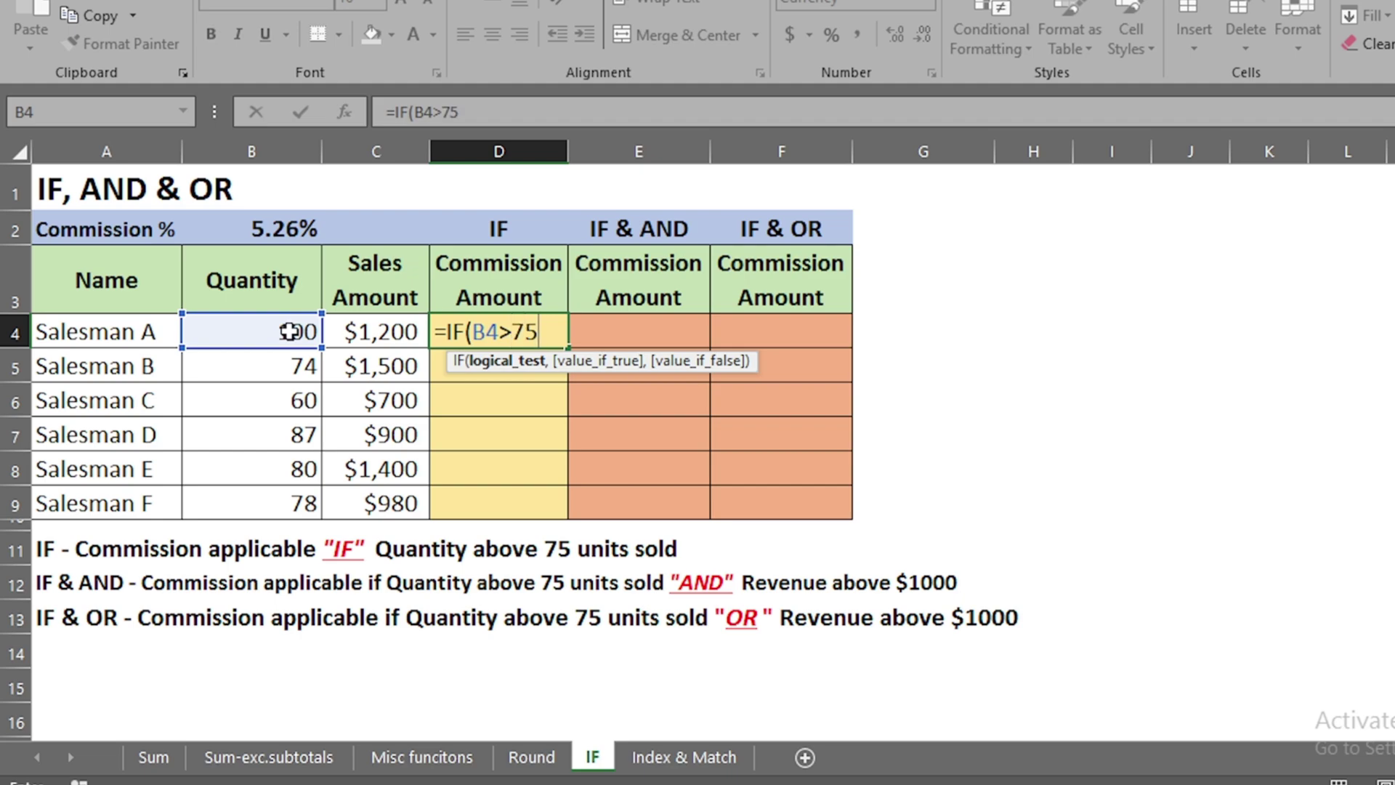
{"action": "type", "text": ","}
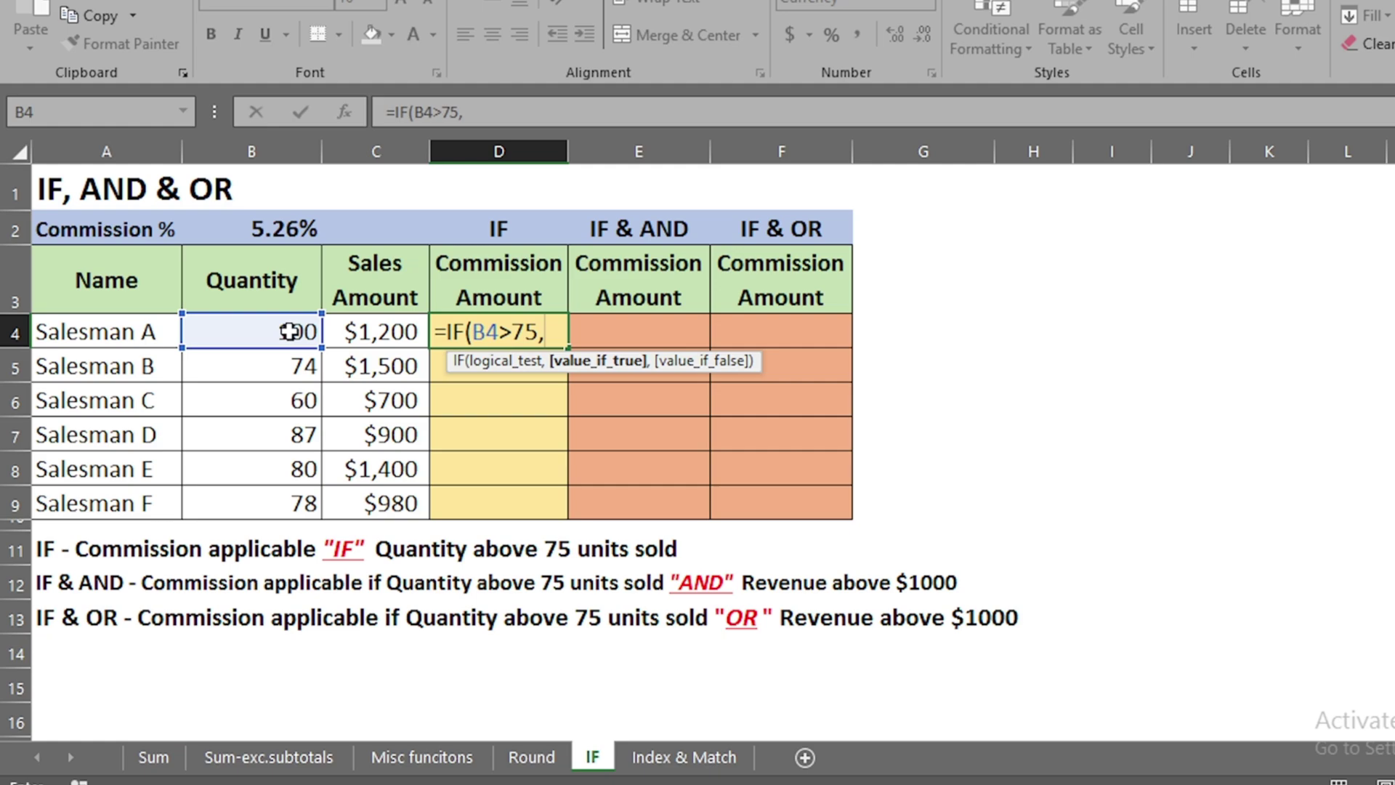
Step: Complete the D4 IF formula with $B$2*C4 as the true value and 0 as the false value
{"action": "left_click", "coordinate": [272, 230]}
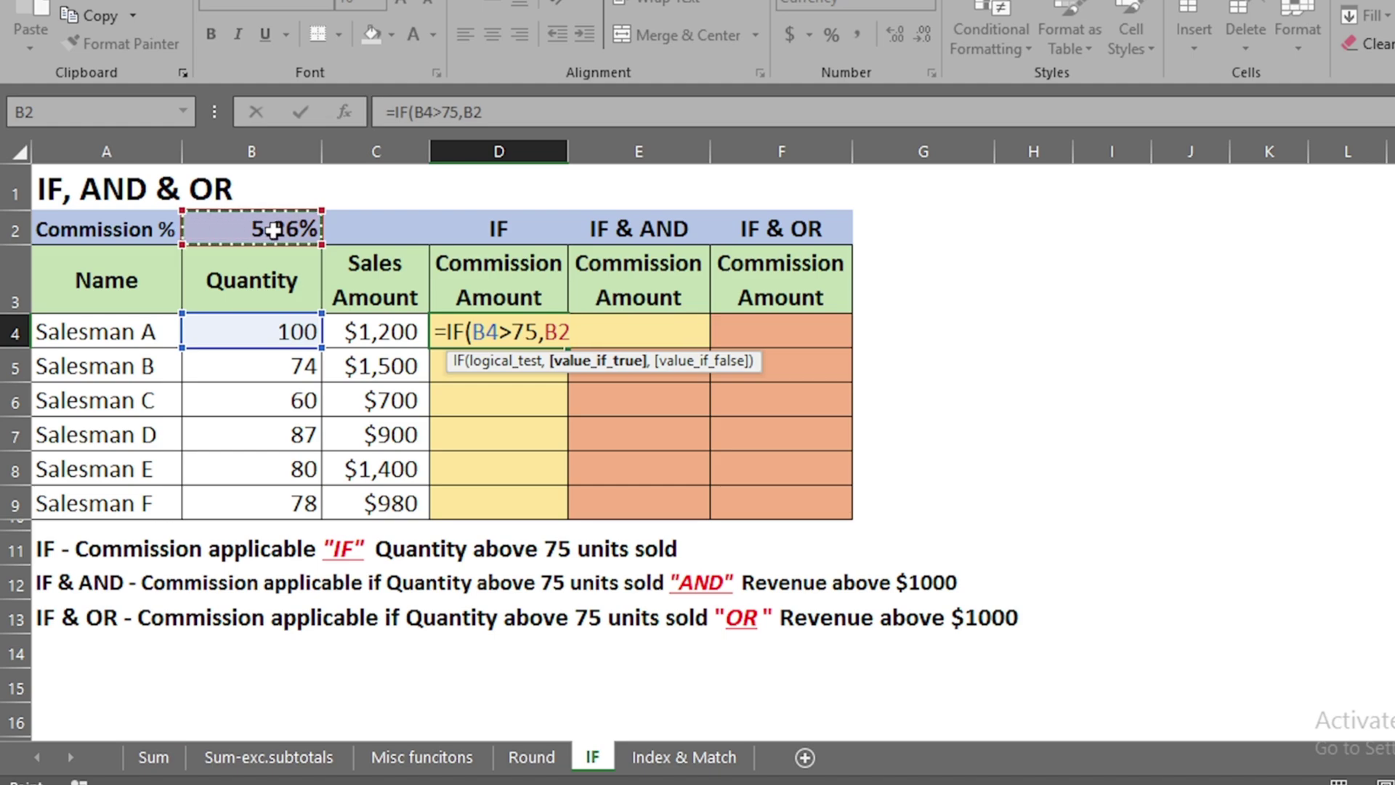
{"action": "key", "text": "F4"}
{"action": "type", "text": "*"}
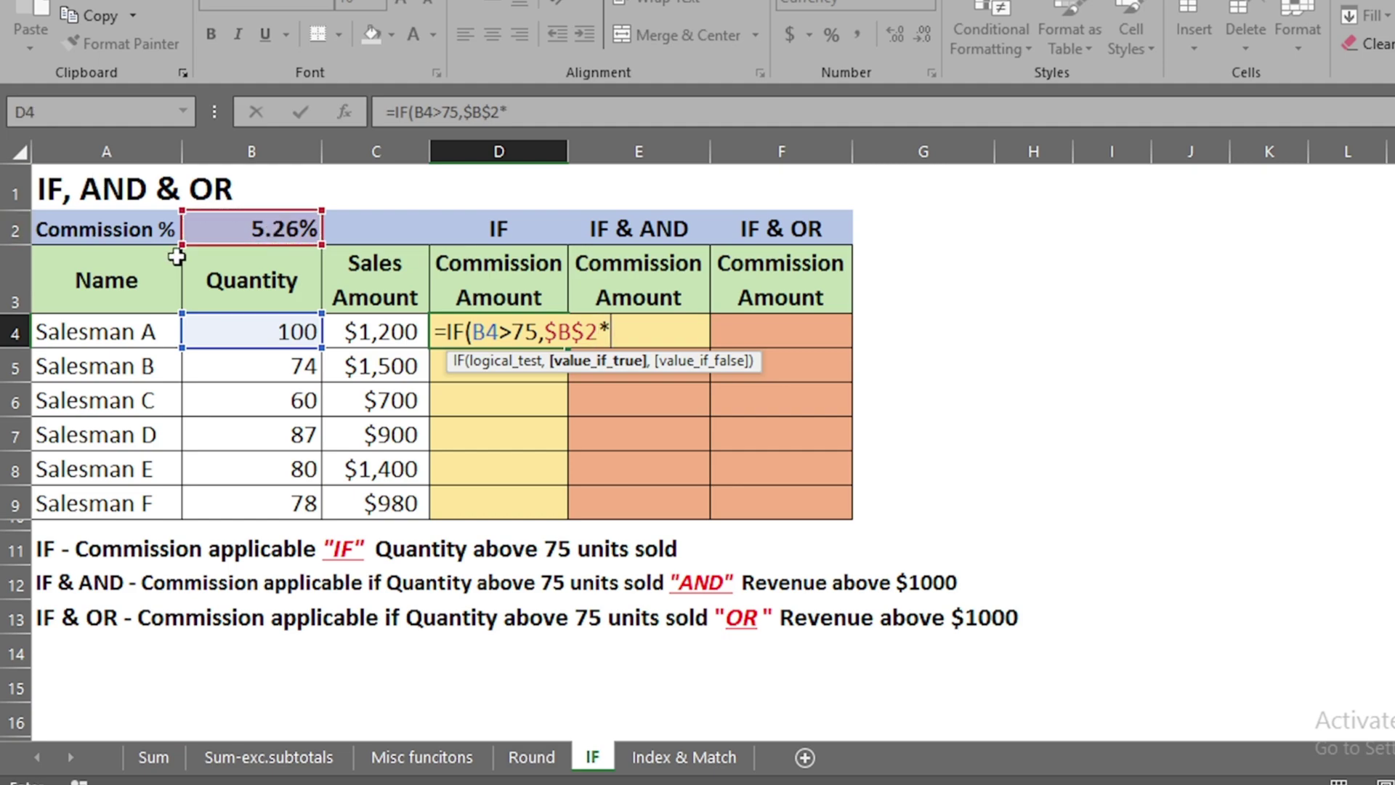
{"action": "left_click", "coordinate": [353, 333]}
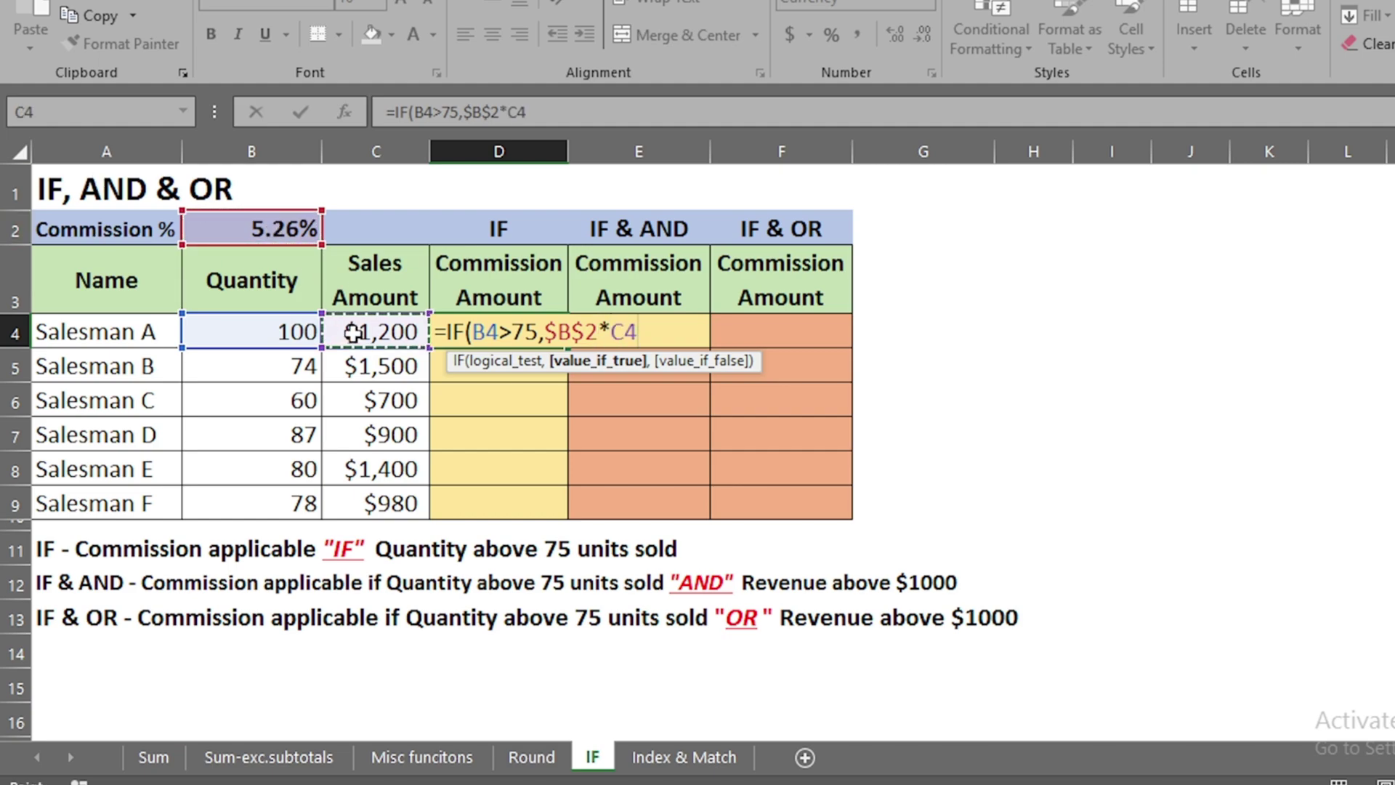
{"action": "type", "text": ","}
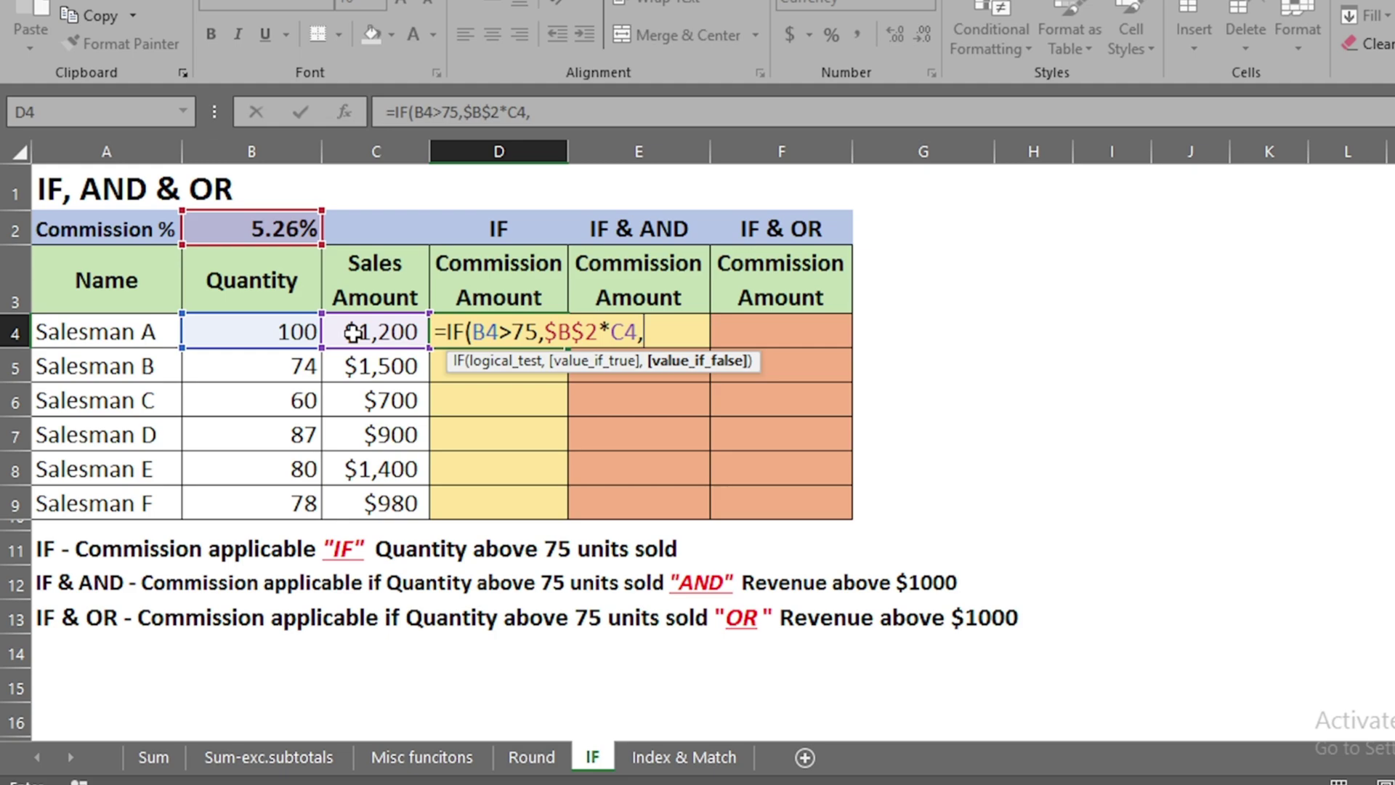
{"action": "type", "text": "0)"}
{"action": "key", "text": "Return"}
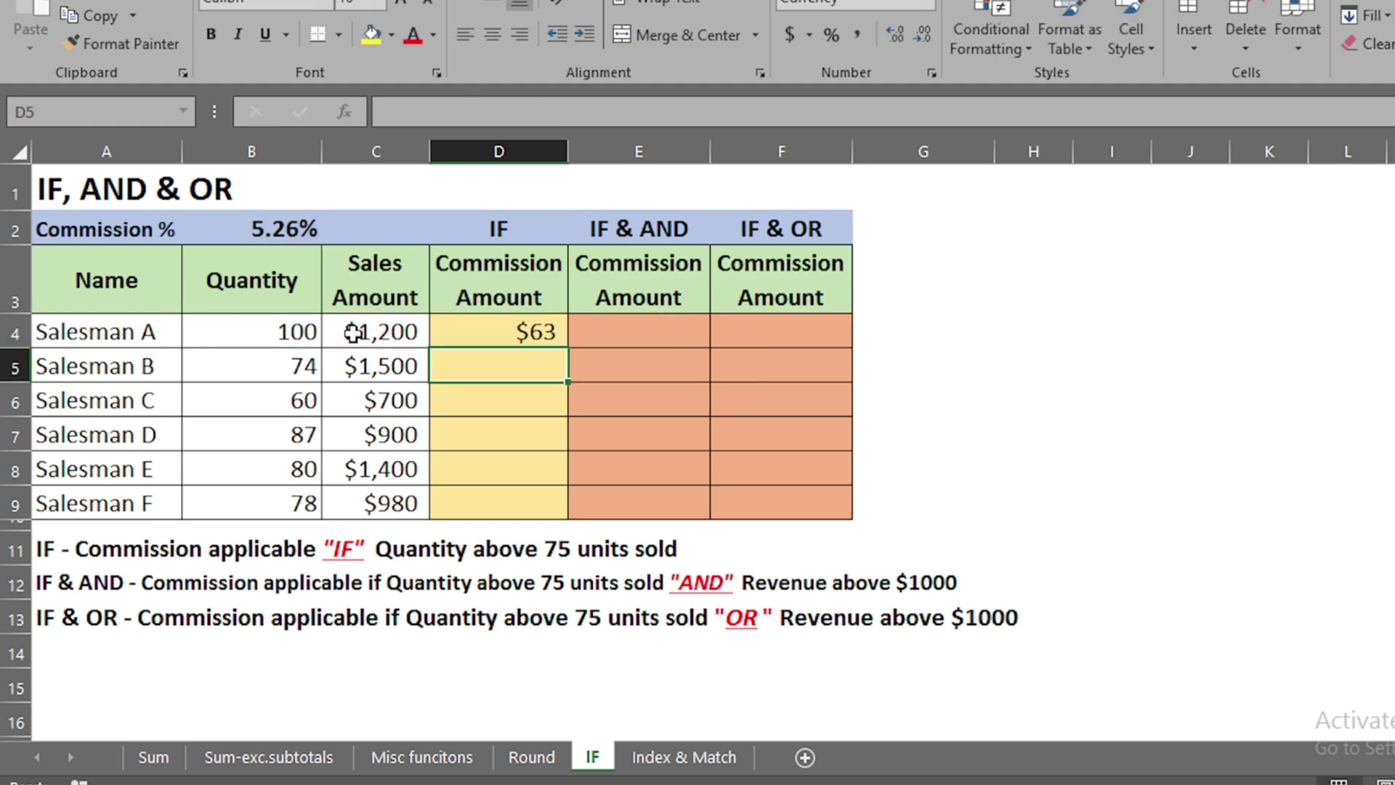
Step: Copy the IF commission formula from D4 down through D9 and check it against Salesman B's quantity
{"action": "key", "text": "Up"}
{"action": "key", "text": "ctrl+c"}
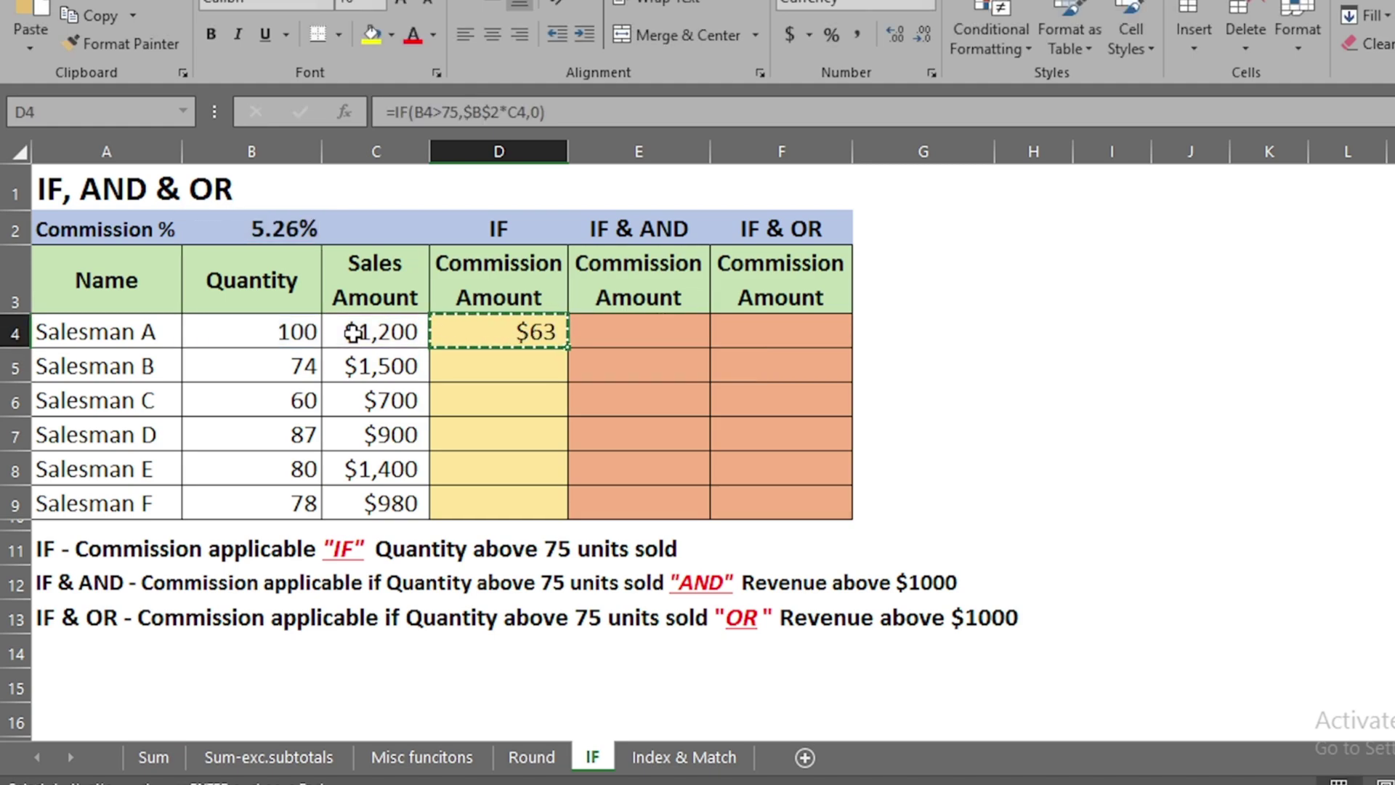
{"action": "key", "text": "shift+Down"}
{"action": "key", "text": "shift+Down"}
{"action": "key", "text": "shift+Down"}
{"action": "key", "text": "shift+Down"}
{"action": "key", "text": "shift+Down"}
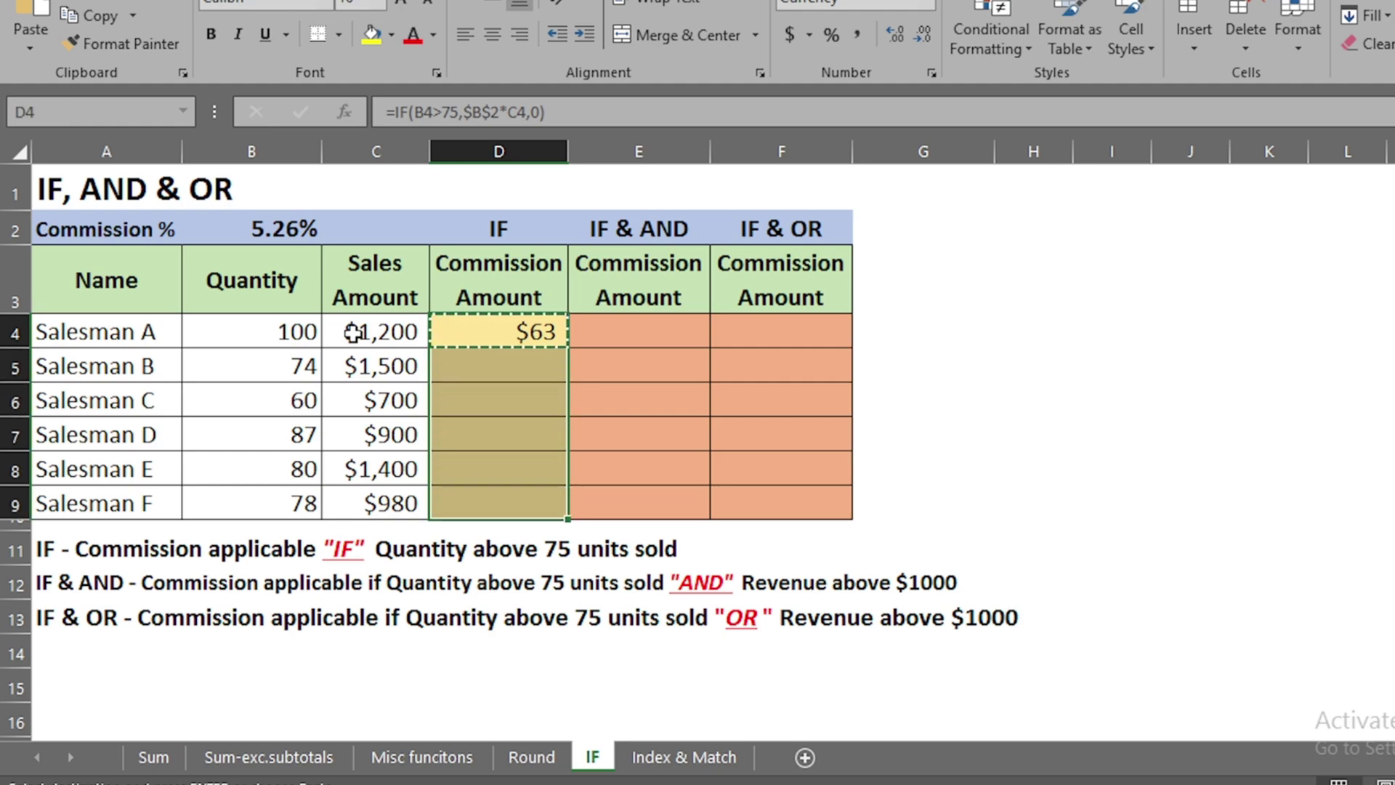
{"action": "key", "text": "ctrl+v"}
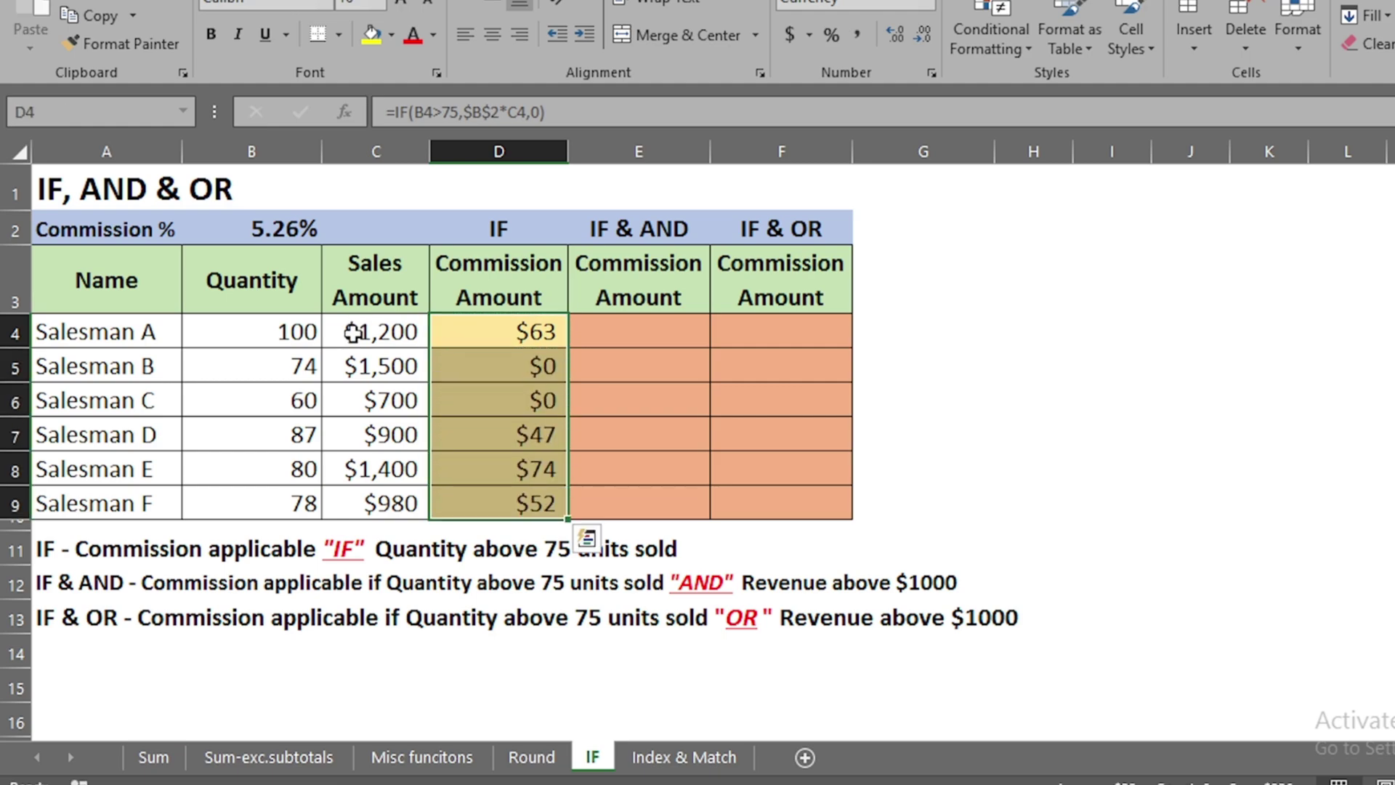
{"action": "left_click", "coordinate": [301, 366]}
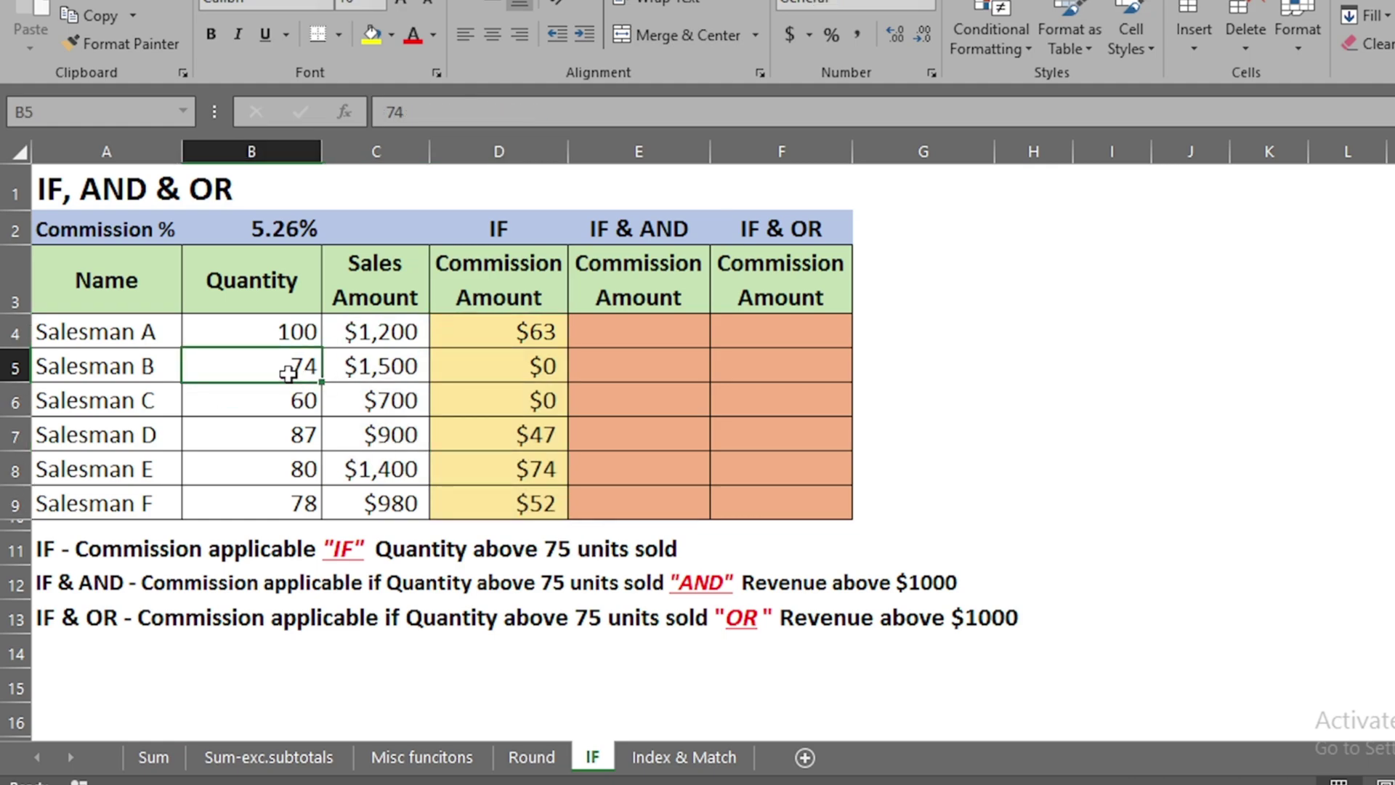
Step: Check the quantities of Salesmen B and C against the IF commission in D5
{"action": "left_click_drag", "start_coordinate": [273, 369], "coordinate": [273, 402]}
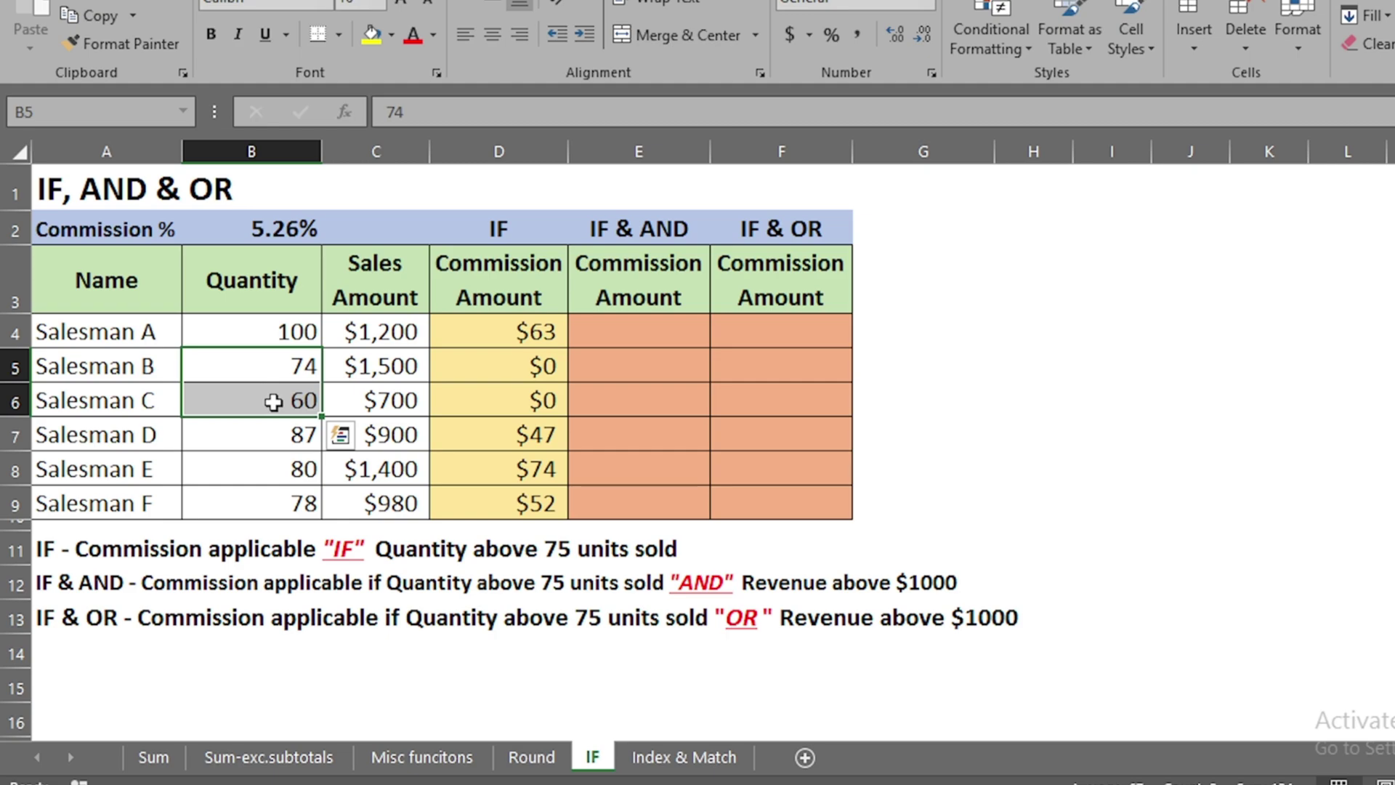
{"action": "left_click", "coordinate": [545, 366]}
Step: Begin an IF formula in E4 with the logical test AND(B4>75,C4>1000)
{"action": "left_click", "coordinate": [640, 331]}
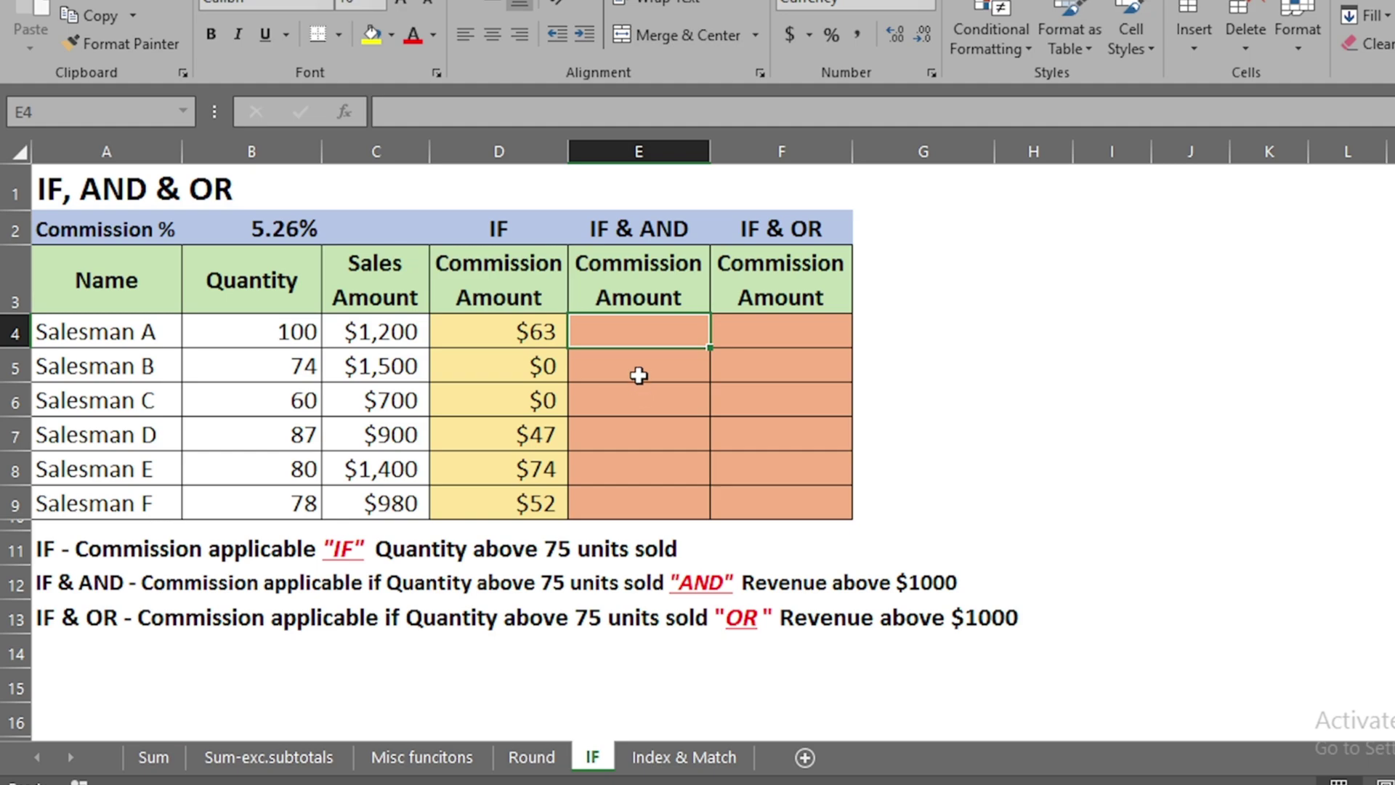
{"action": "type", "text": "="}
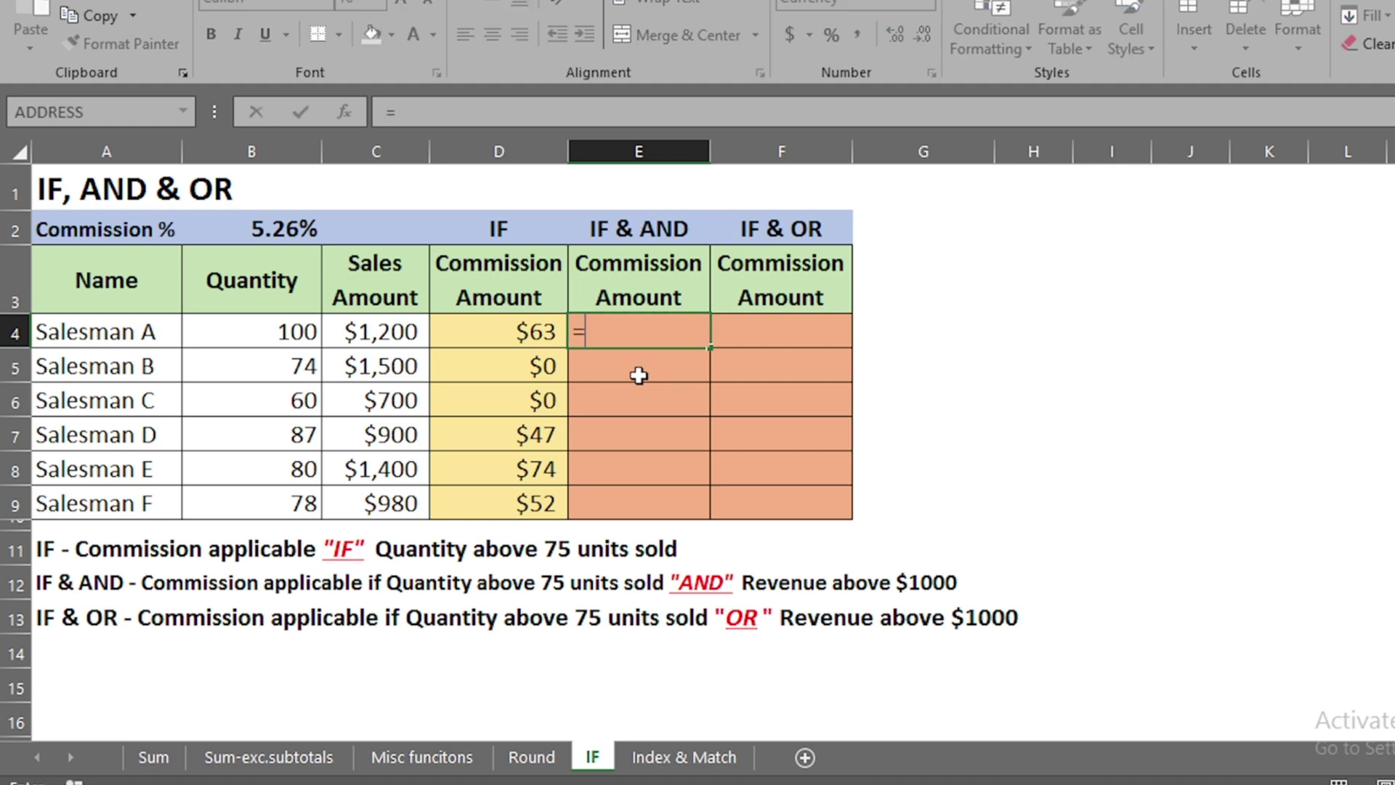
{"action": "type", "text": "if"}
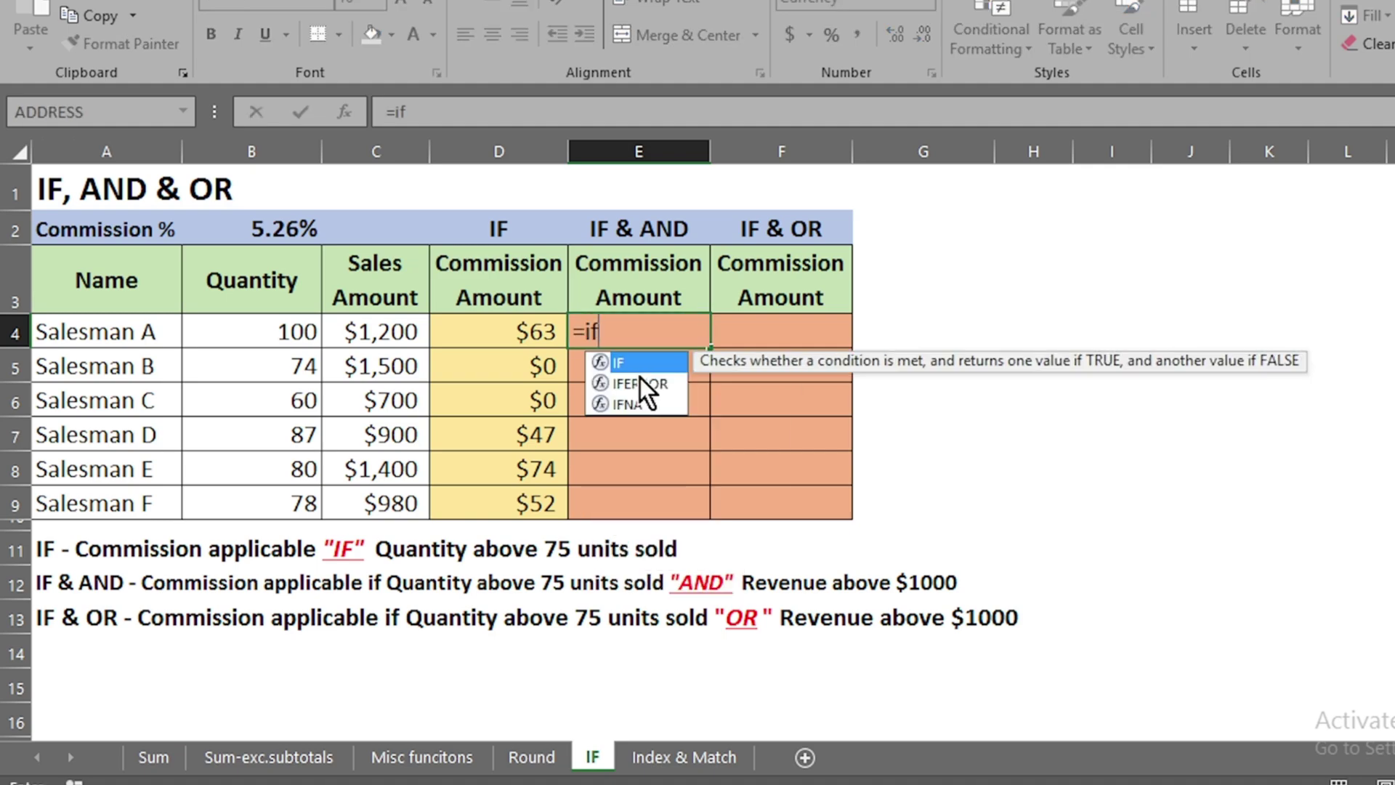
{"action": "key", "text": "Tab"}
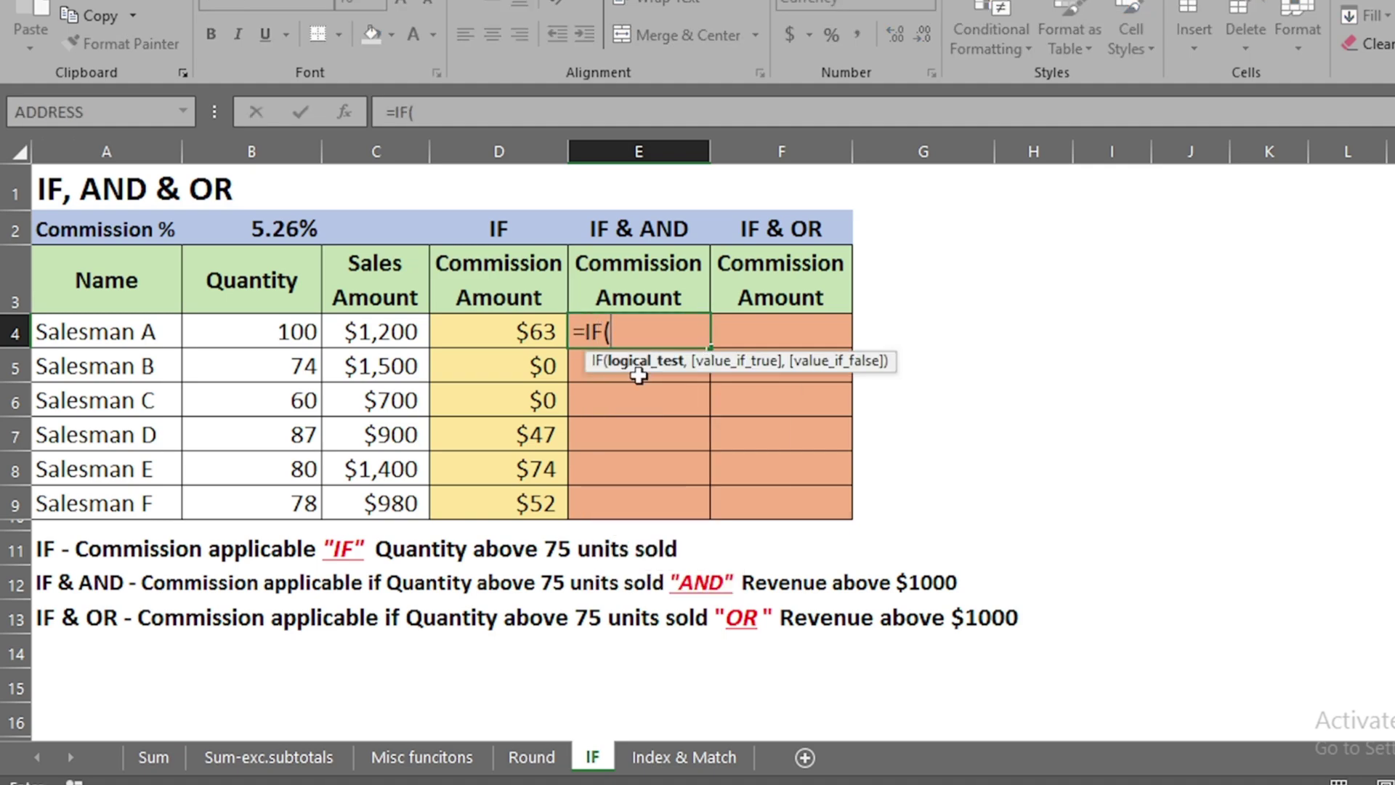
{"action": "type", "text": "and"}
{"action": "double_click", "coordinate": [639, 378]}
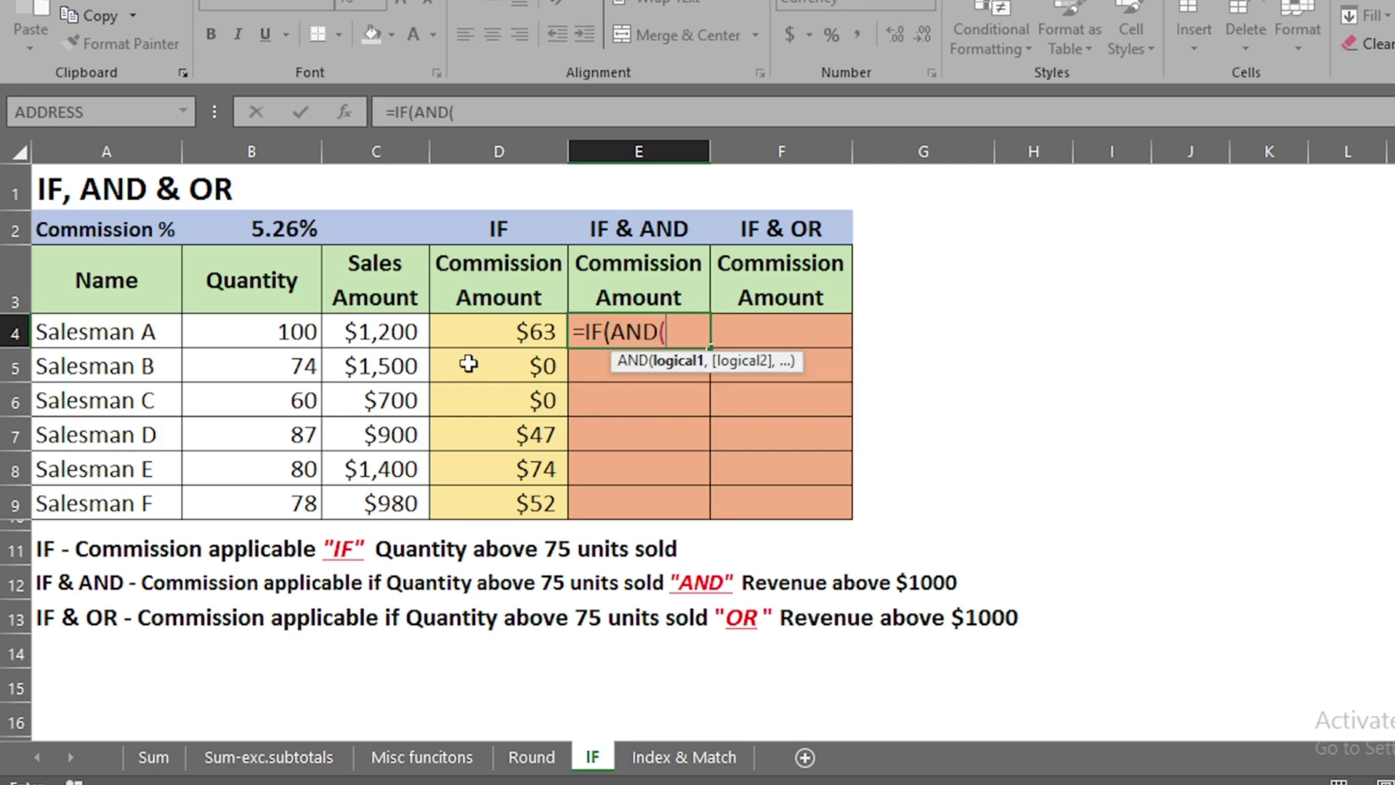
{"action": "left_click", "coordinate": [290, 335]}
{"action": "type", "text": ">75"}
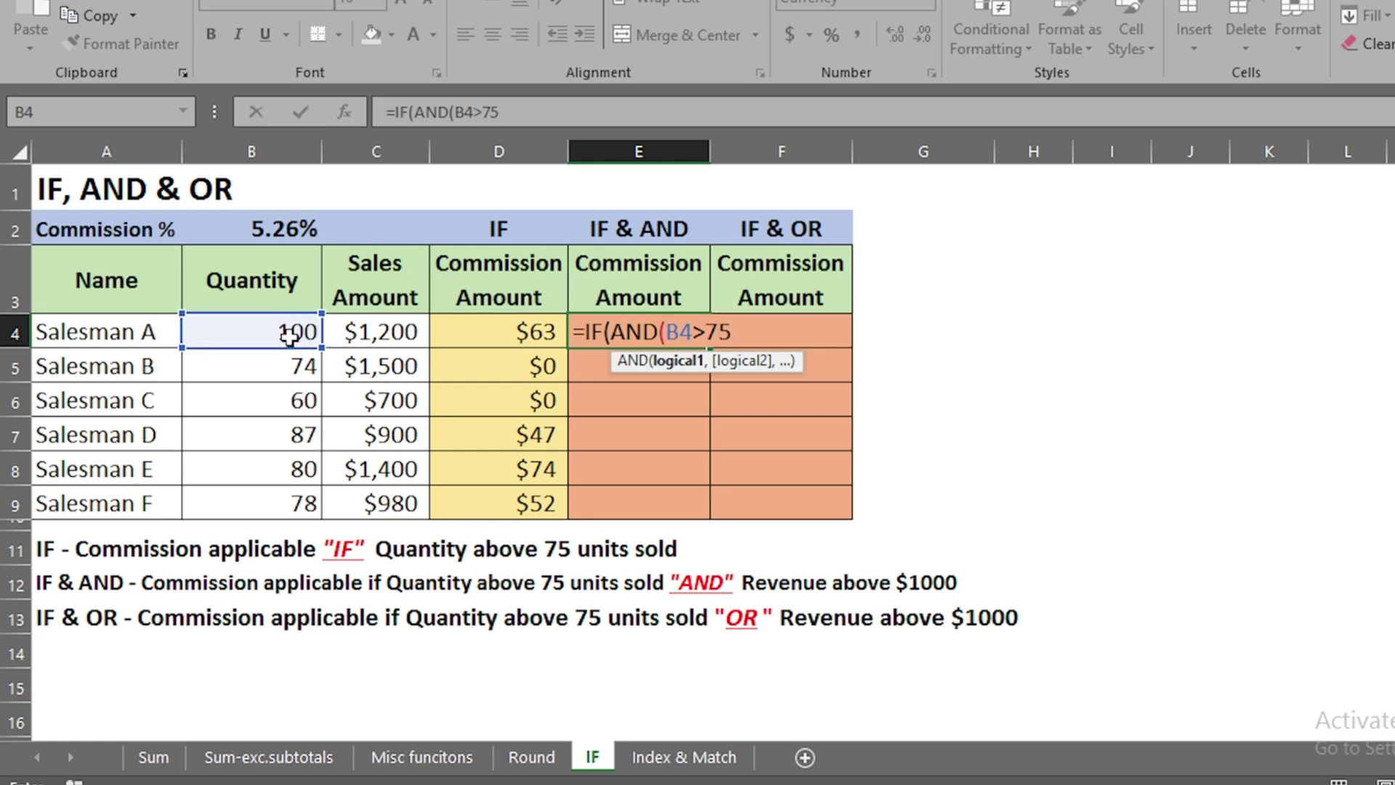
{"action": "type", "text": ","}
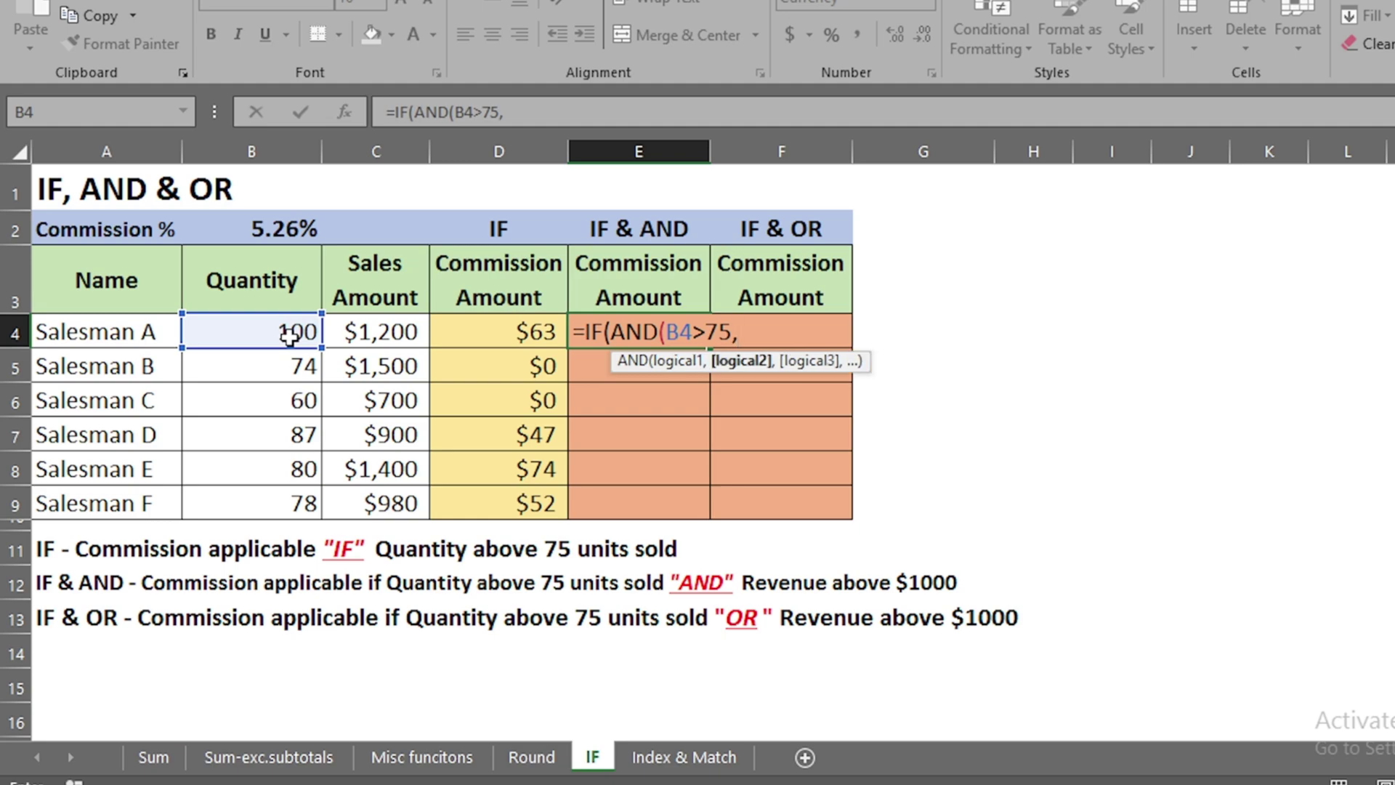
{"action": "left_click", "coordinate": [356, 335]}
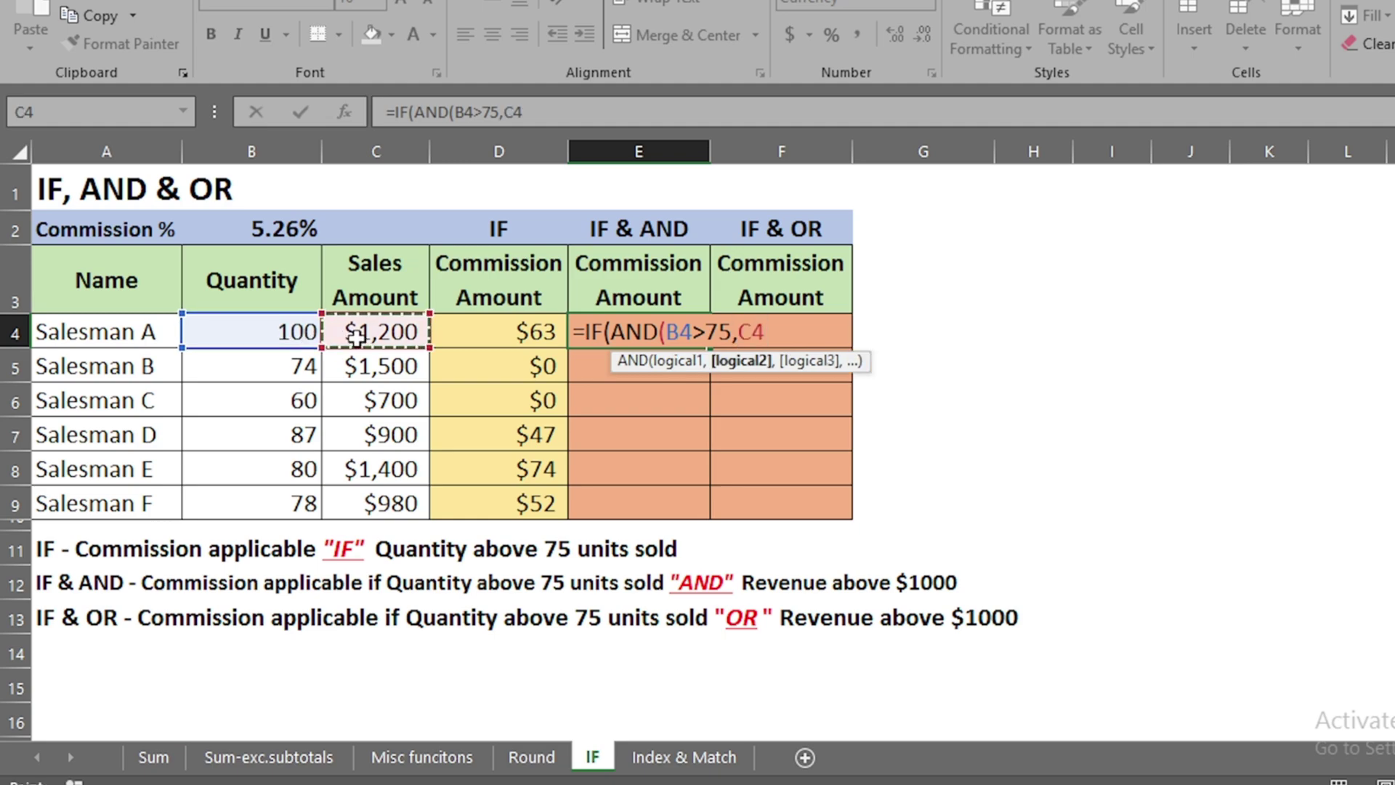
{"action": "type", "text": ">1"}
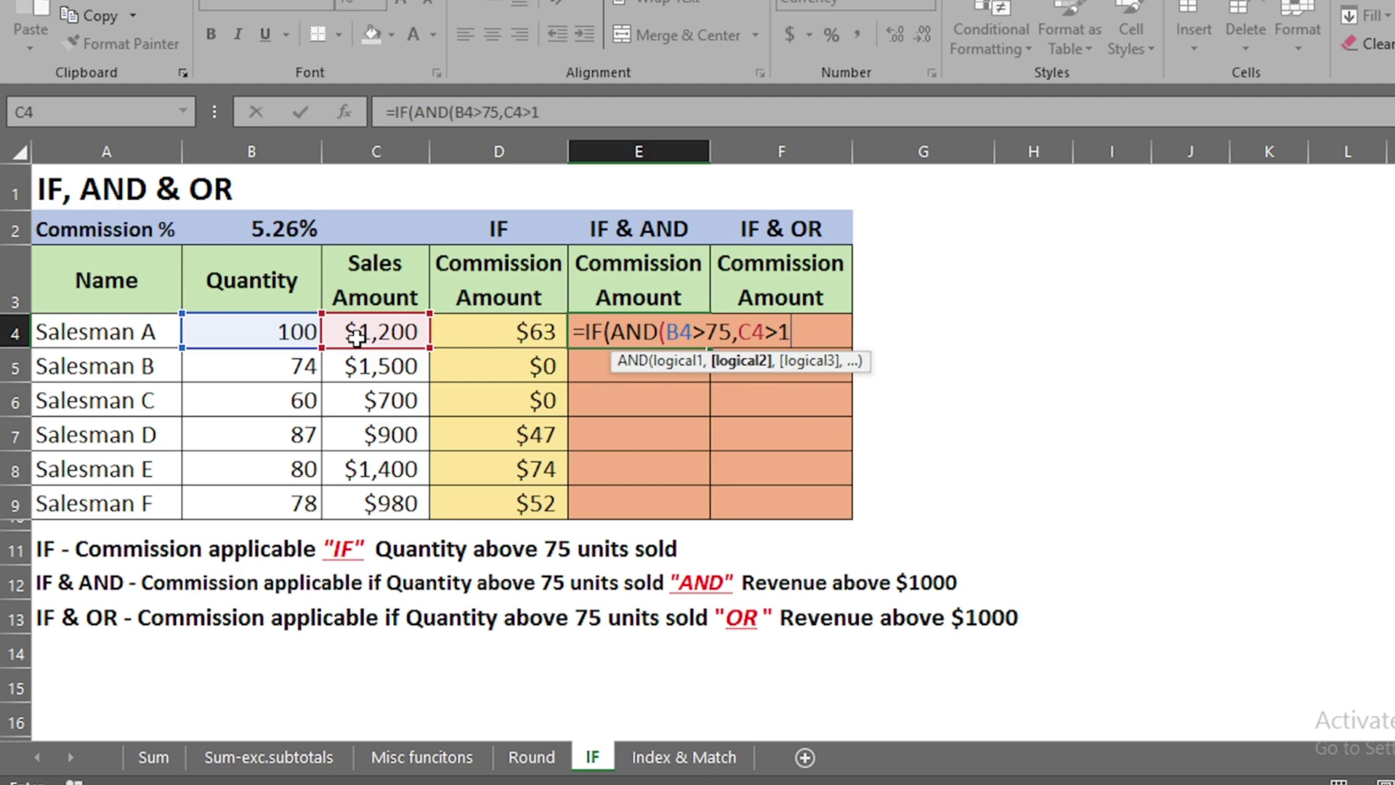
{"action": "type", "text": "000)"}
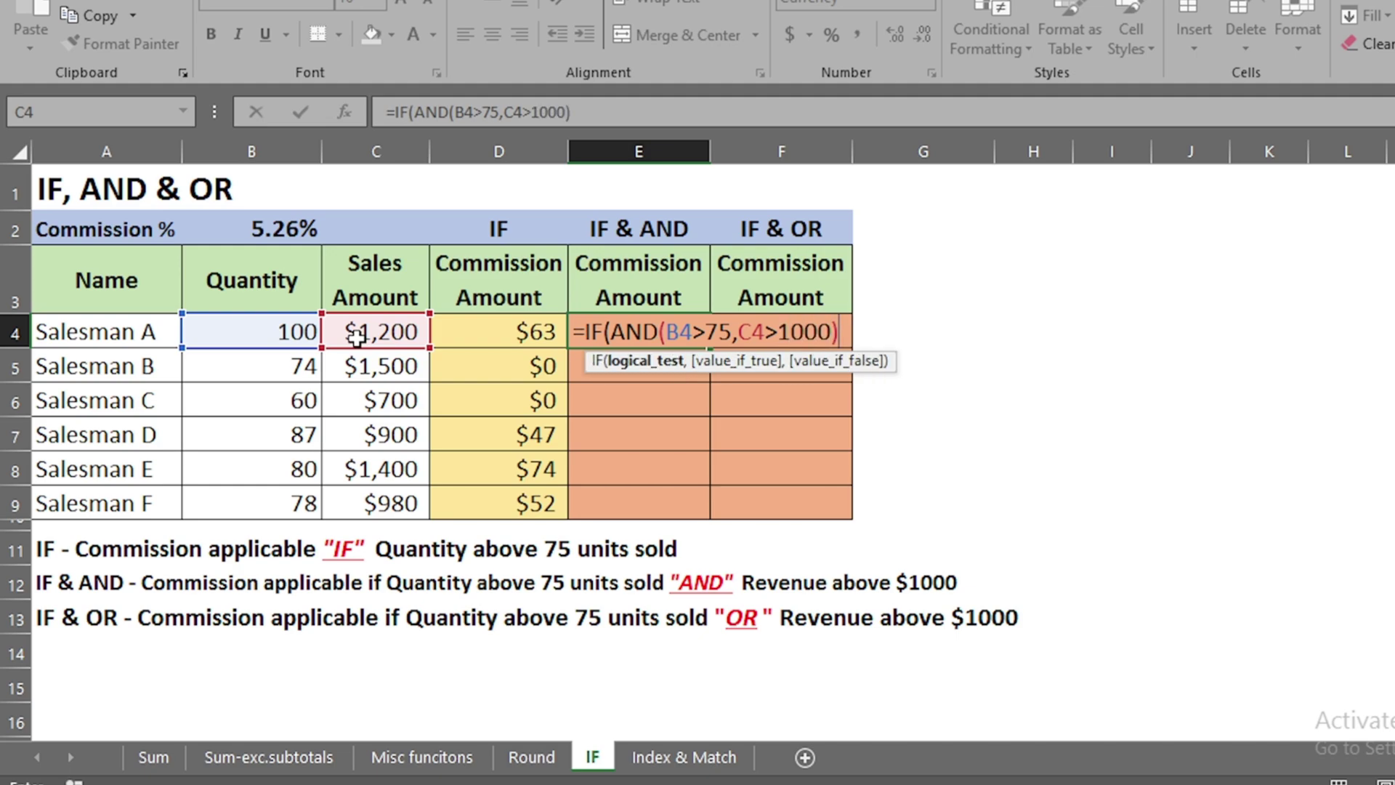
Step: Complete the E4 IF and AND formula with $B$2*C4 as the true value and 0 as the false value
{"action": "type", "text": ","}
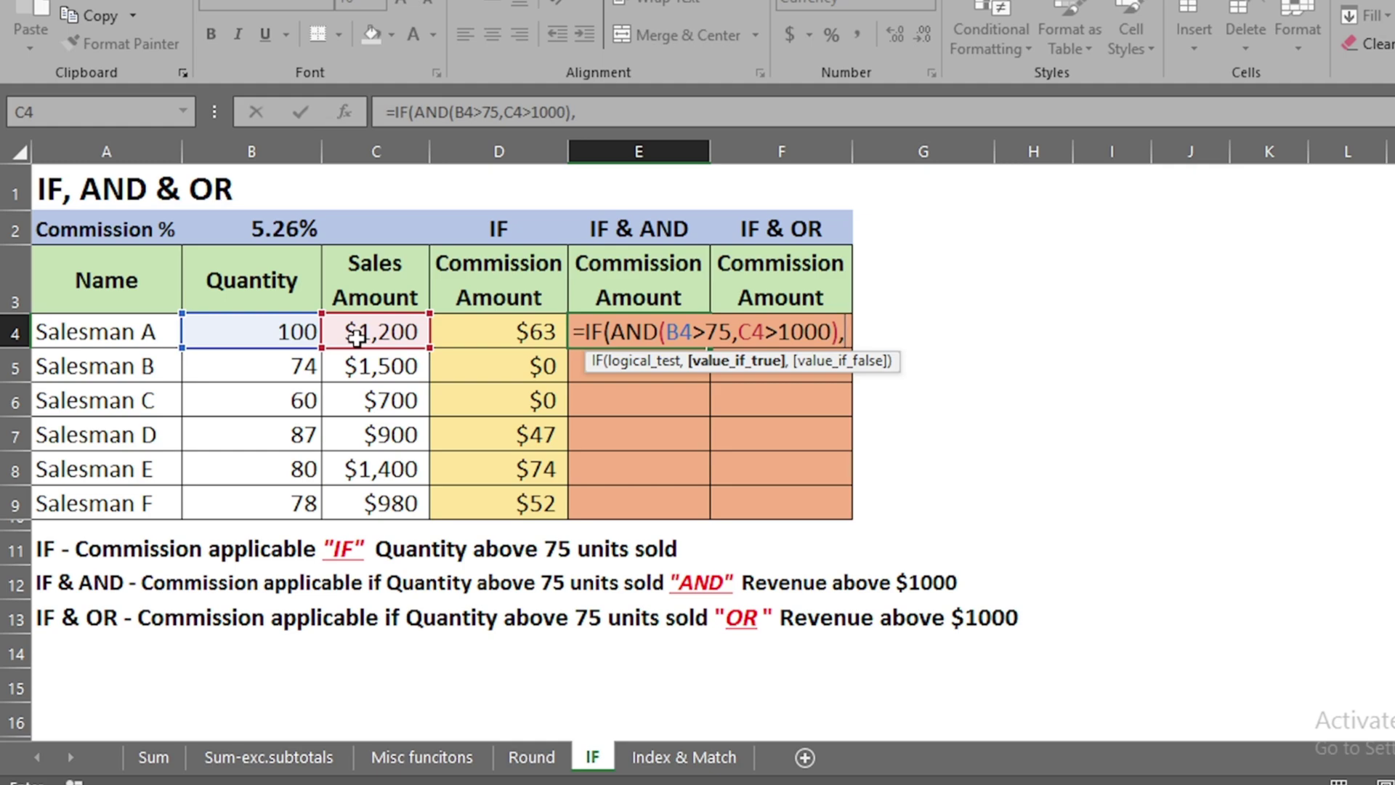
{"action": "left_click", "coordinate": [269, 233]}
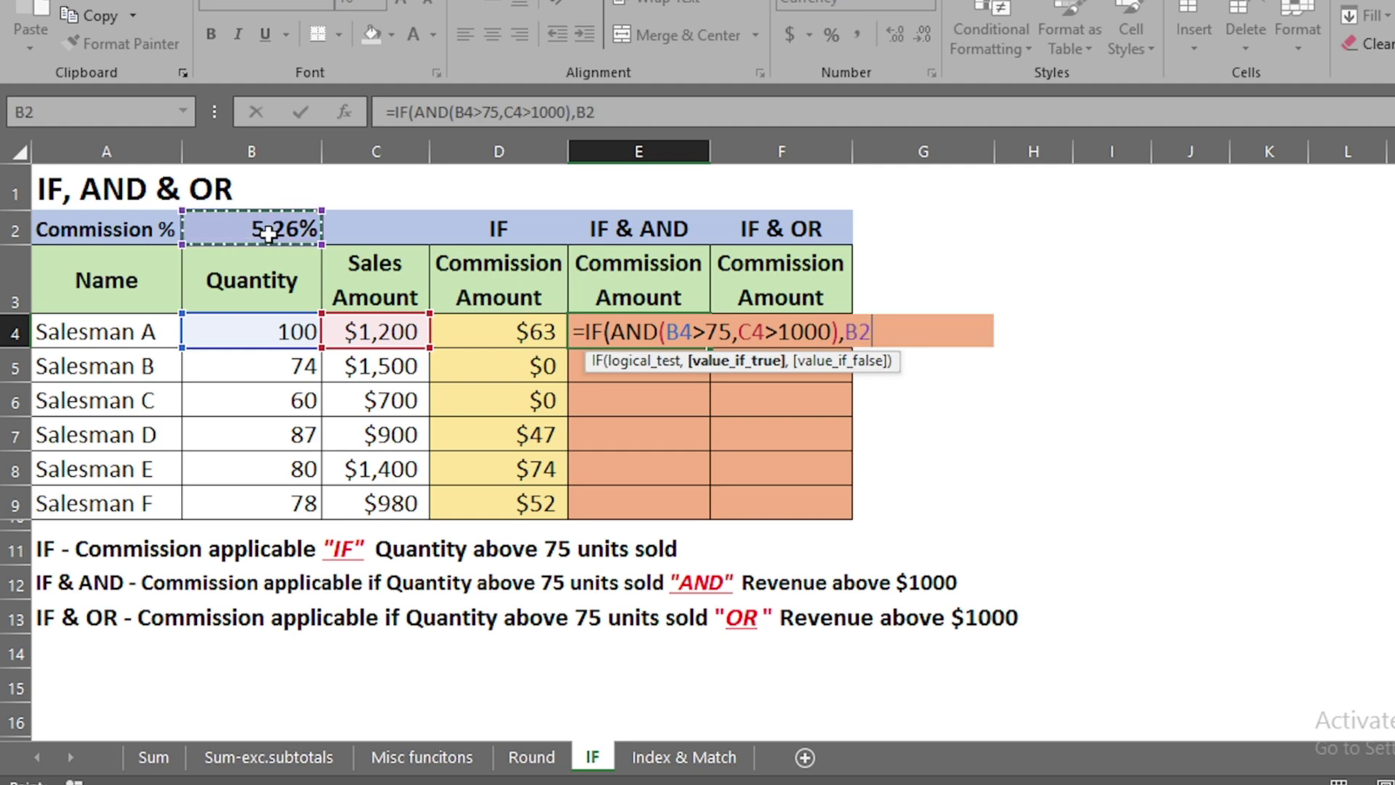
{"action": "key", "text": "F4"}
{"action": "type", "text": "*"}
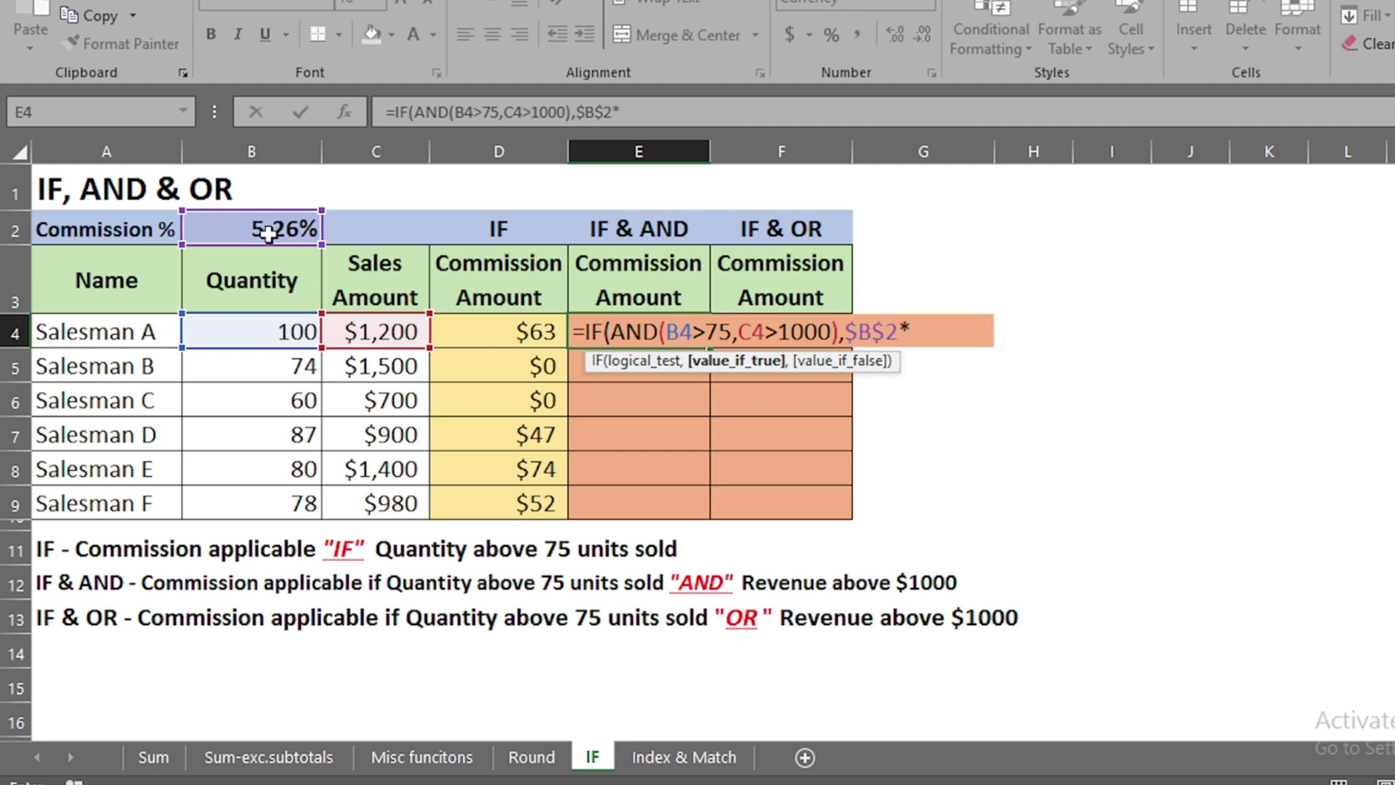
{"action": "left_click", "coordinate": [348, 335]}
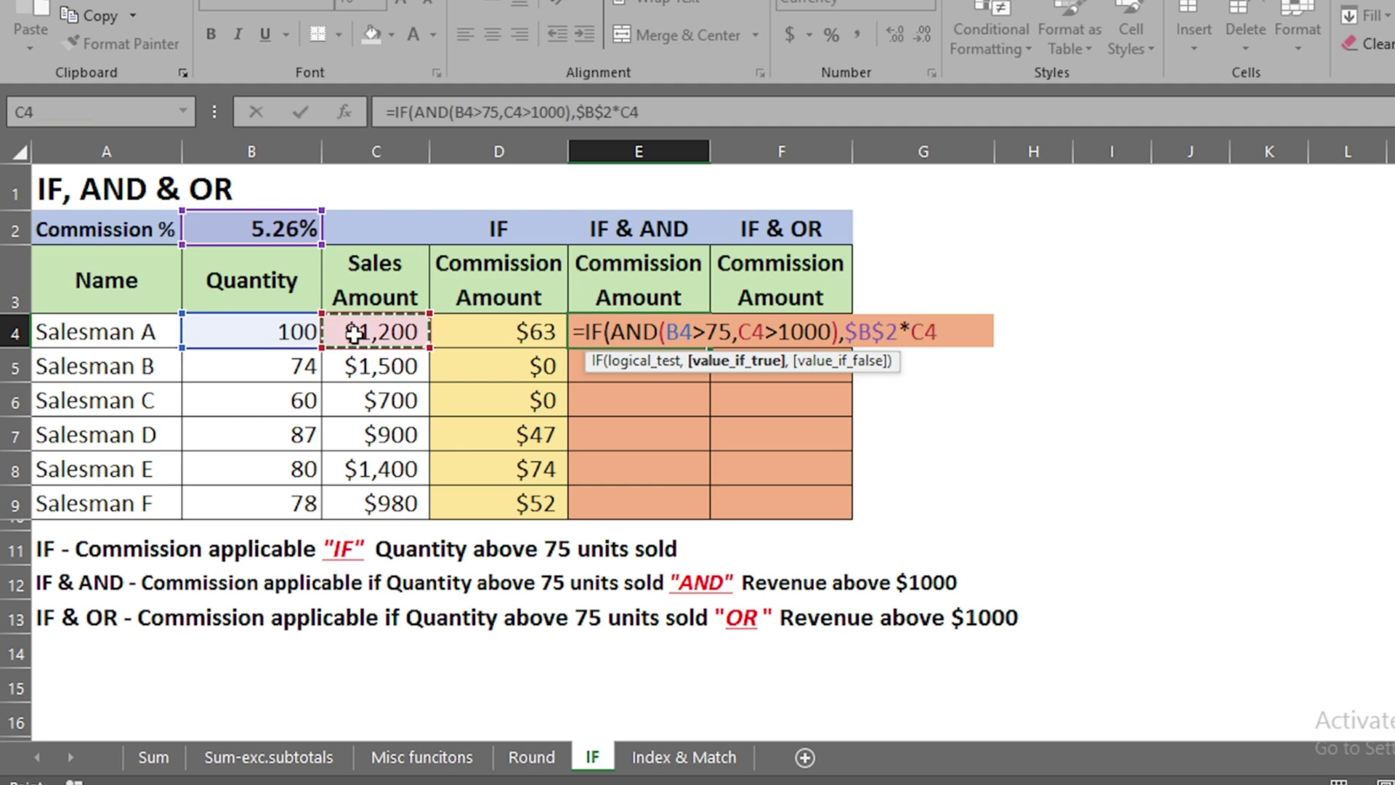
{"action": "type", "text": ","}
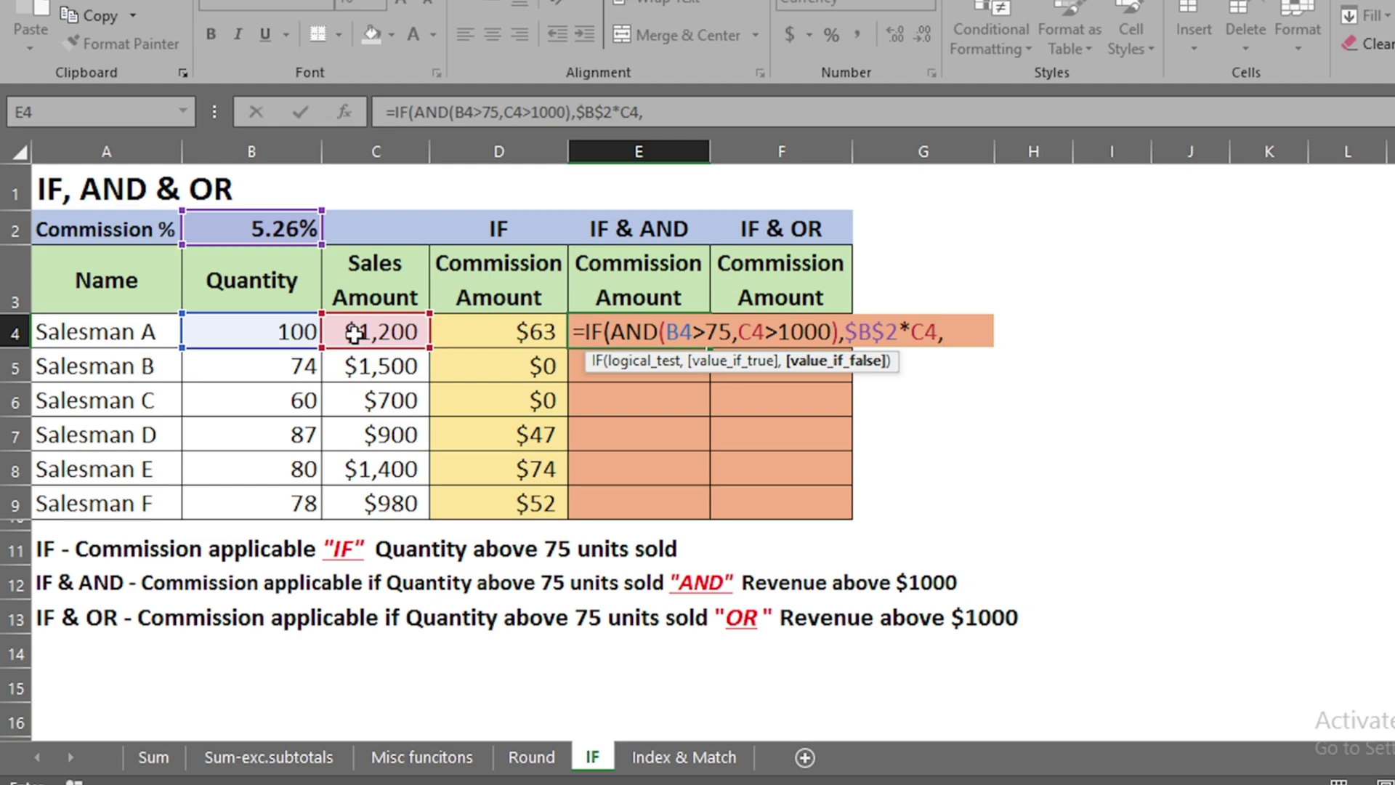
{"action": "type", "text": "0)"}
{"action": "key", "text": "Return"}
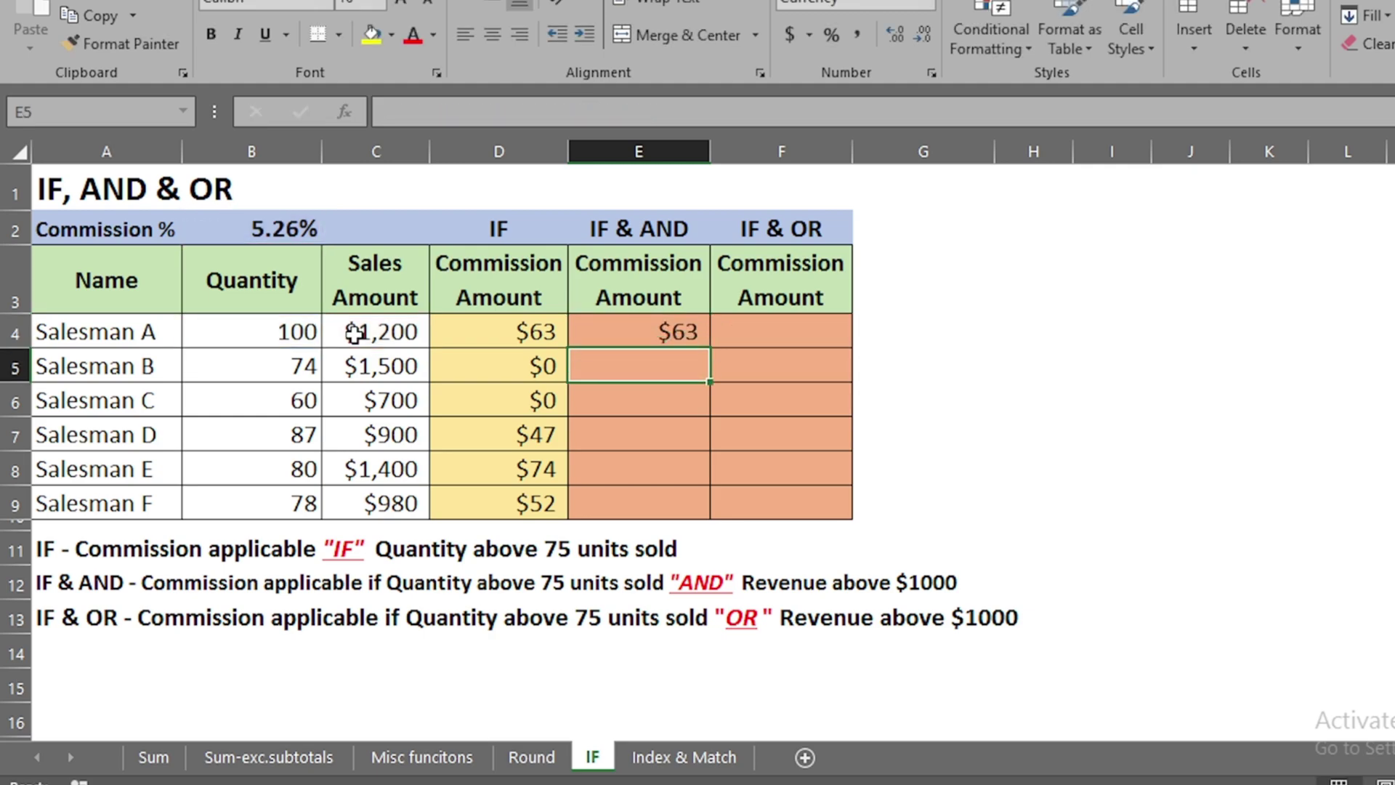
Step: Copy the IF and AND commission formula from E4 down through E9
{"action": "key", "text": "Up"}
{"action": "key", "text": "ctrl+c"}
{"action": "key", "text": "shift+Down"}
{"action": "key", "text": "shift+Down"}
{"action": "key", "text": "shift+Down"}
{"action": "key", "text": "shift+Down"}
{"action": "key", "text": "shift+Down"}
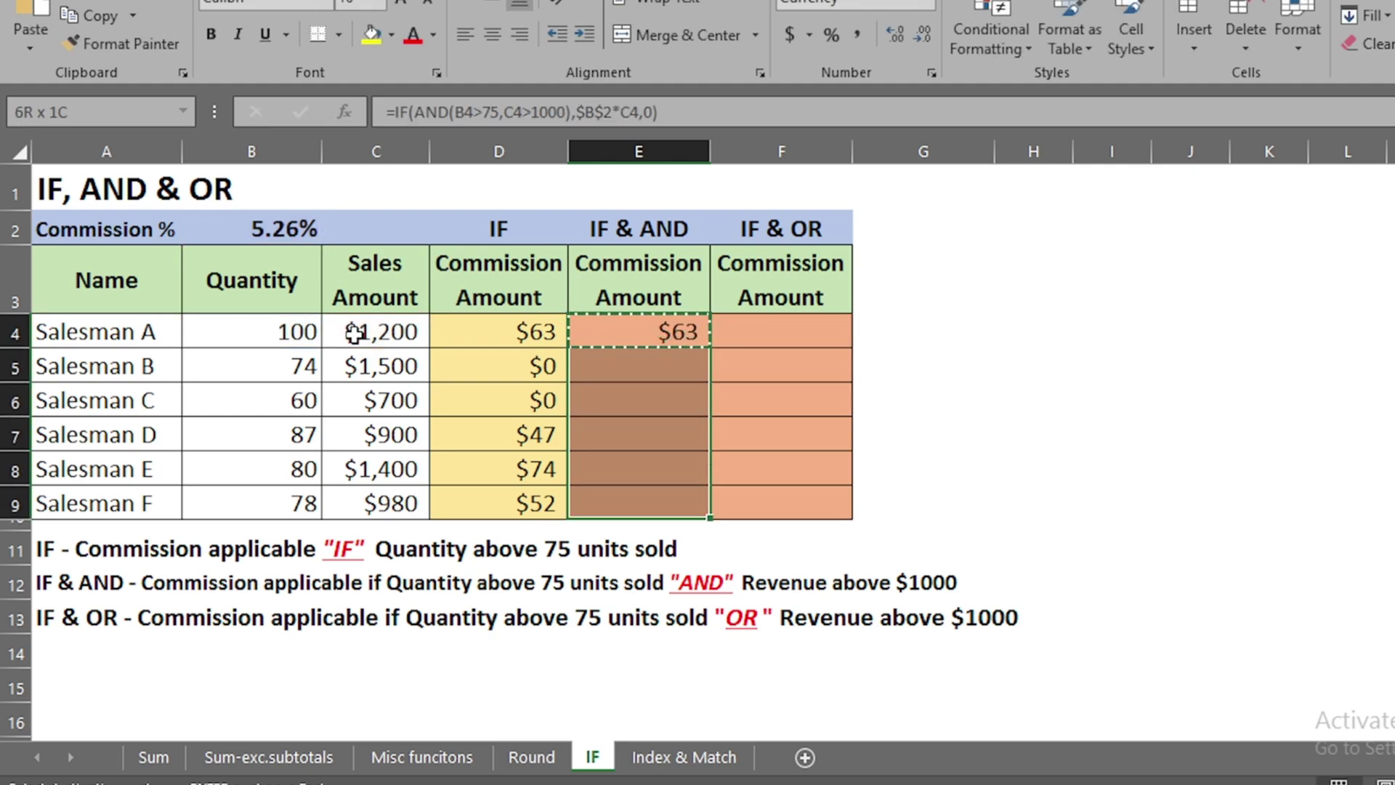
{"action": "key", "text": "ctrl+v"}
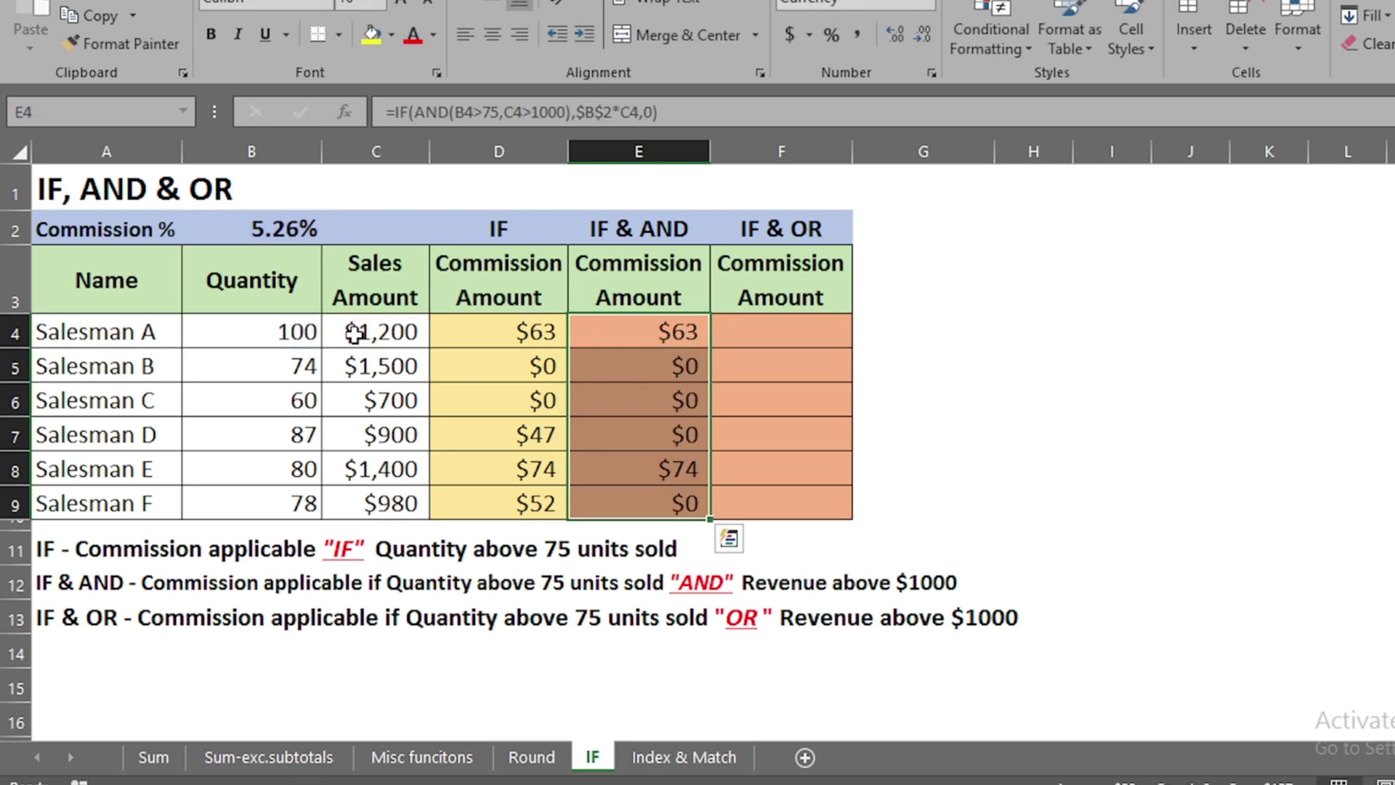
Step: Check the IF & AND commissions against the quantities and sales amounts of Salesmen B, C and F
{"action": "left_click", "coordinate": [234, 363]}
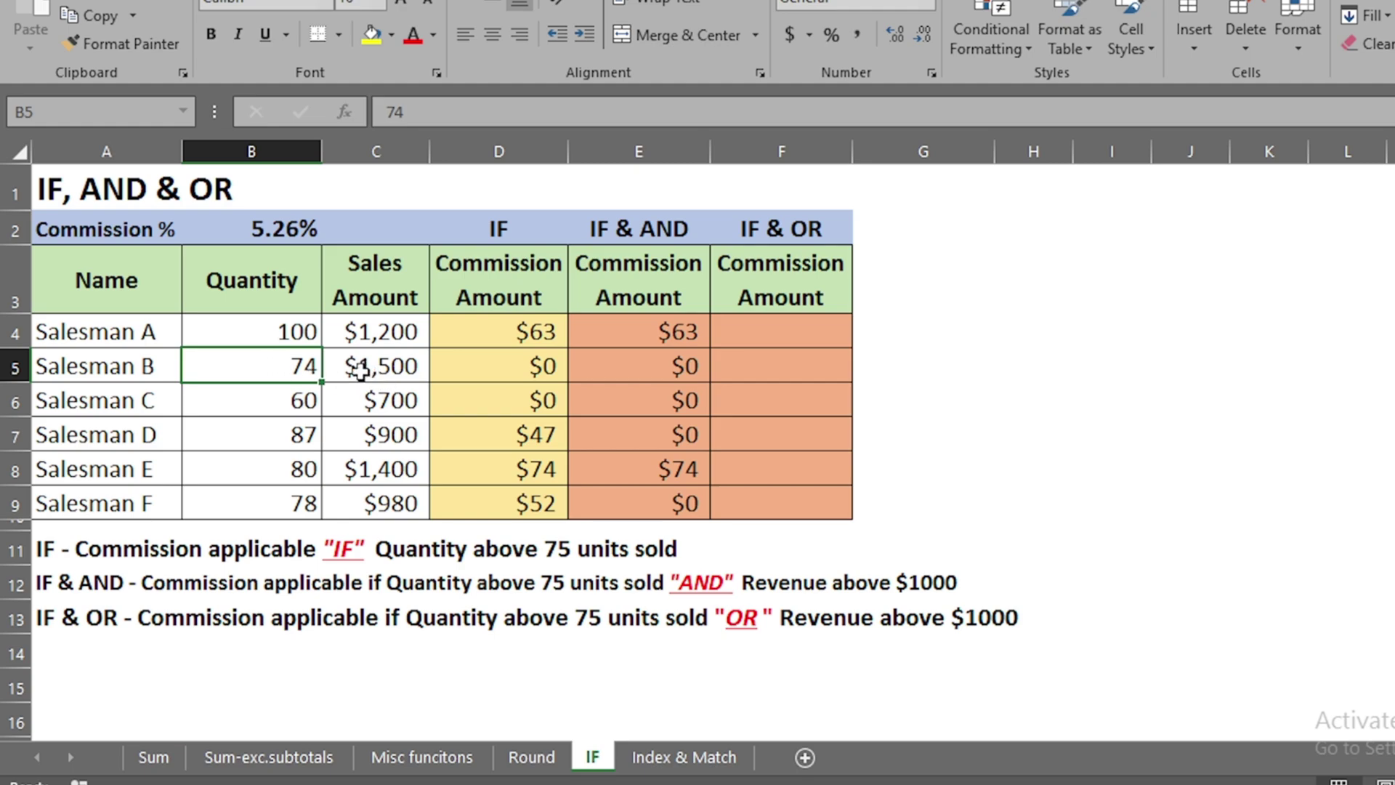
{"action": "left_click", "coordinate": [640, 365]}
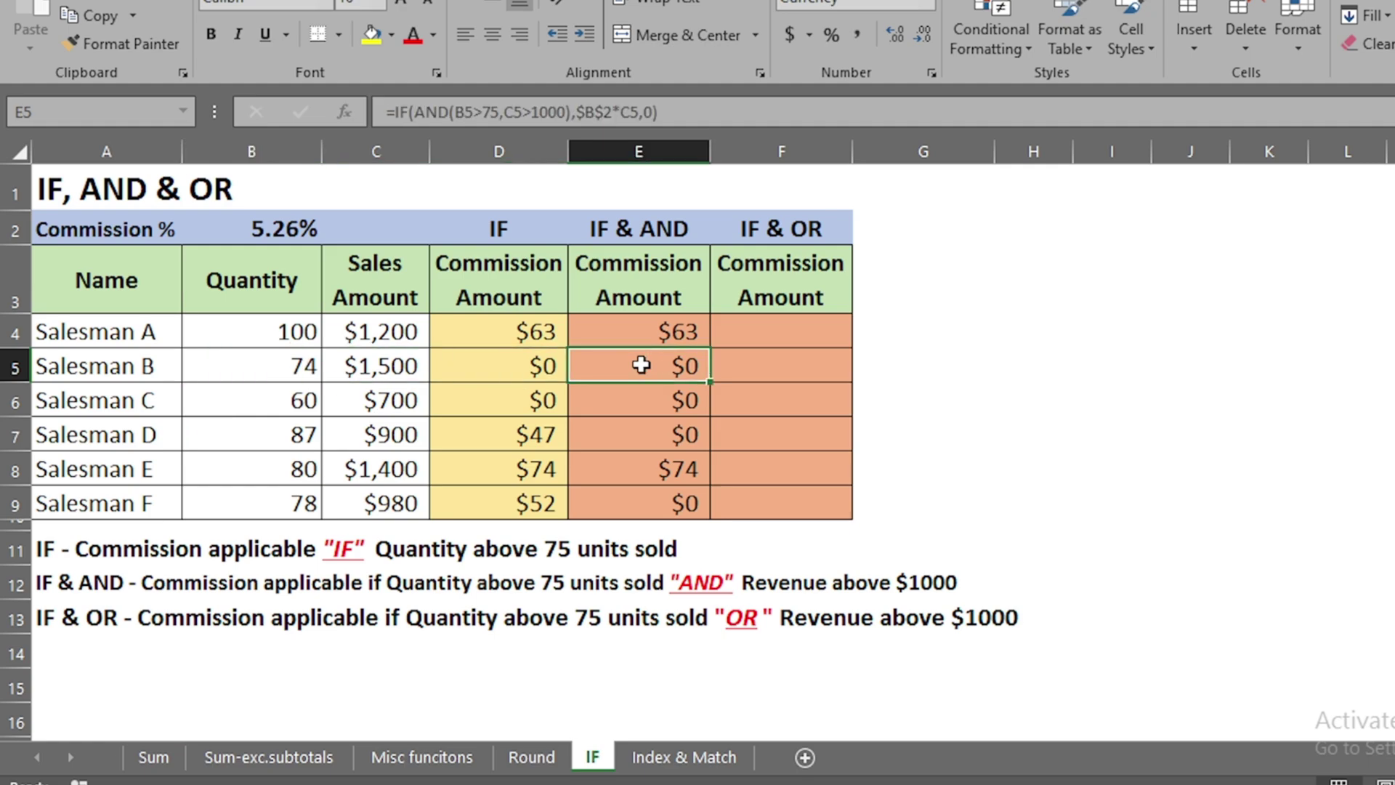
{"action": "left_click", "coordinate": [311, 401]}
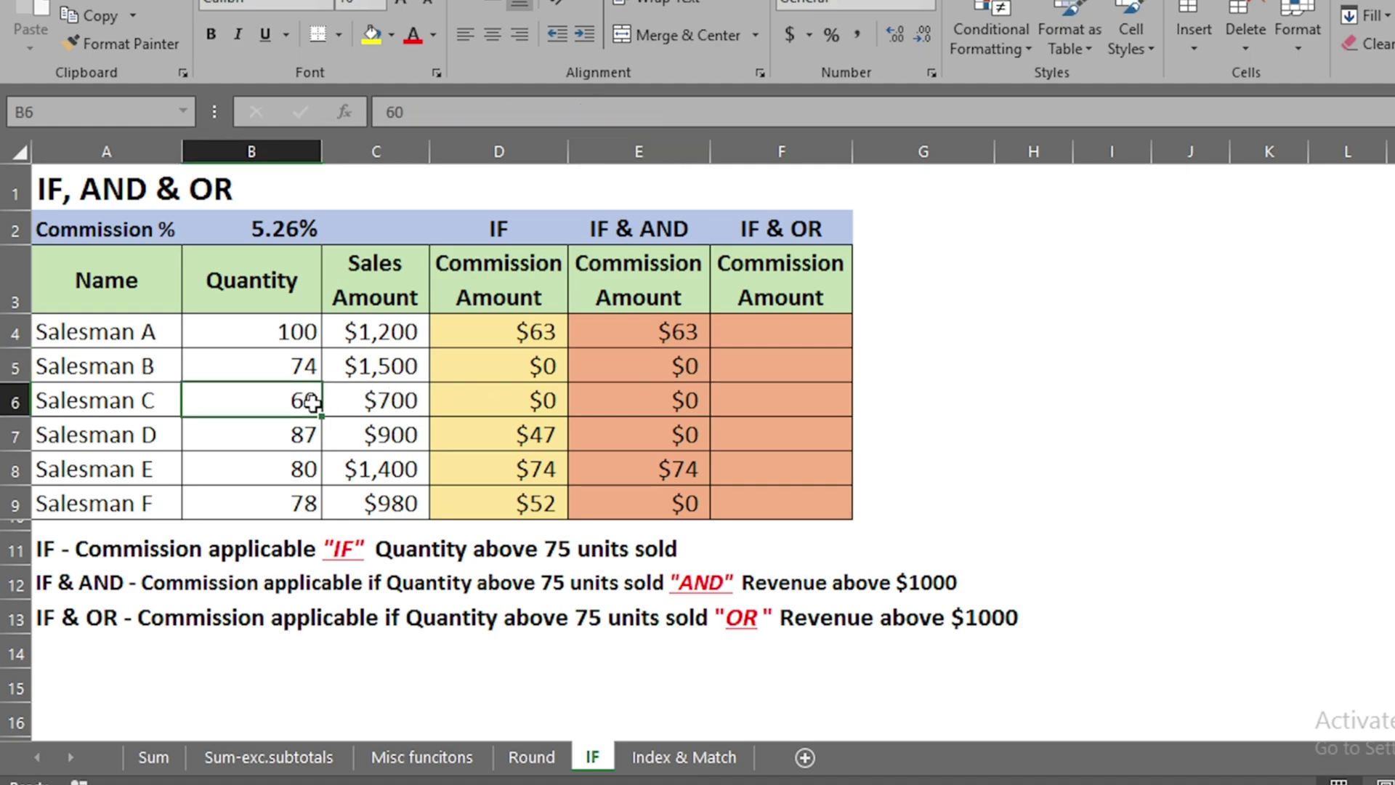
{"action": "left_click", "coordinate": [366, 401]}
{"action": "left_click", "coordinate": [266, 397]}
{"action": "left_click", "coordinate": [274, 503]}
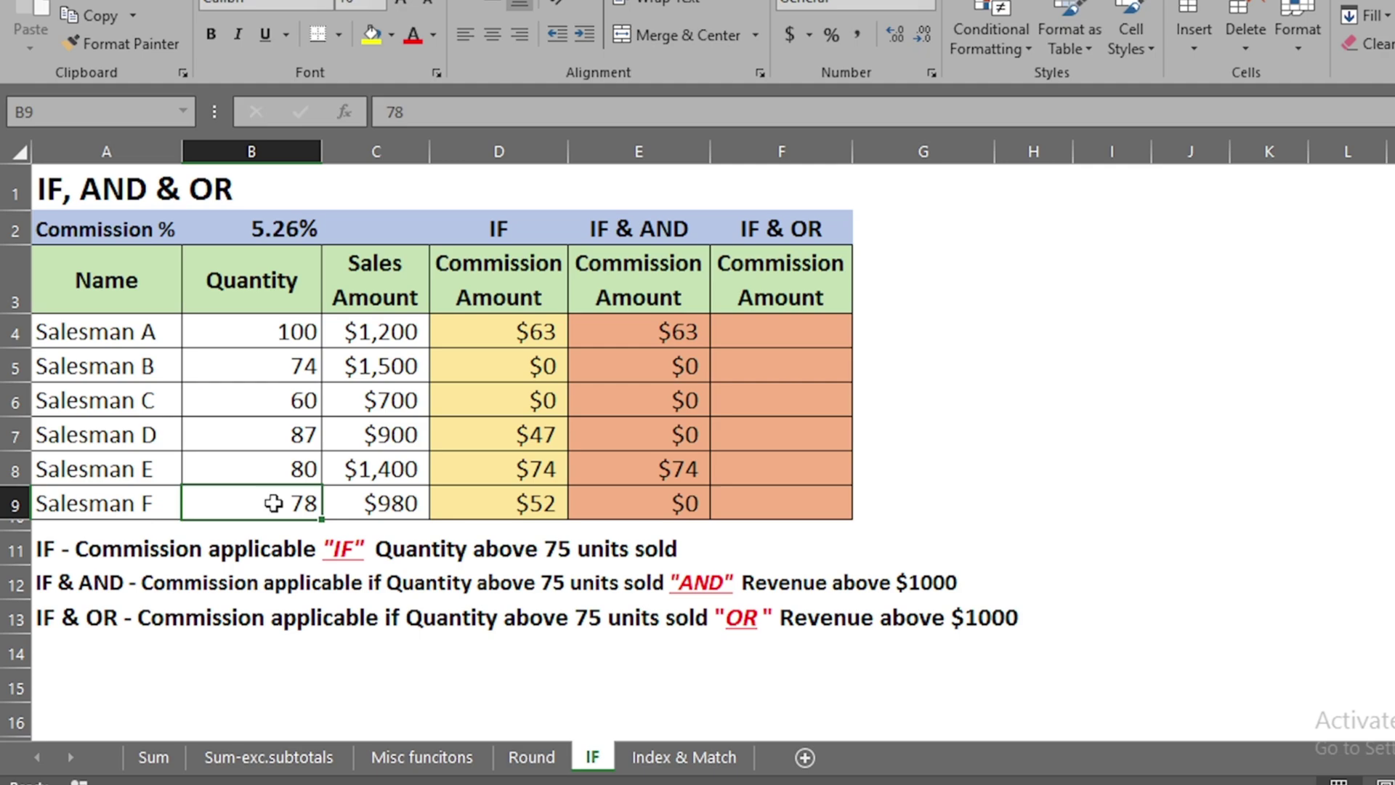
{"action": "left_click", "coordinate": [372, 502]}
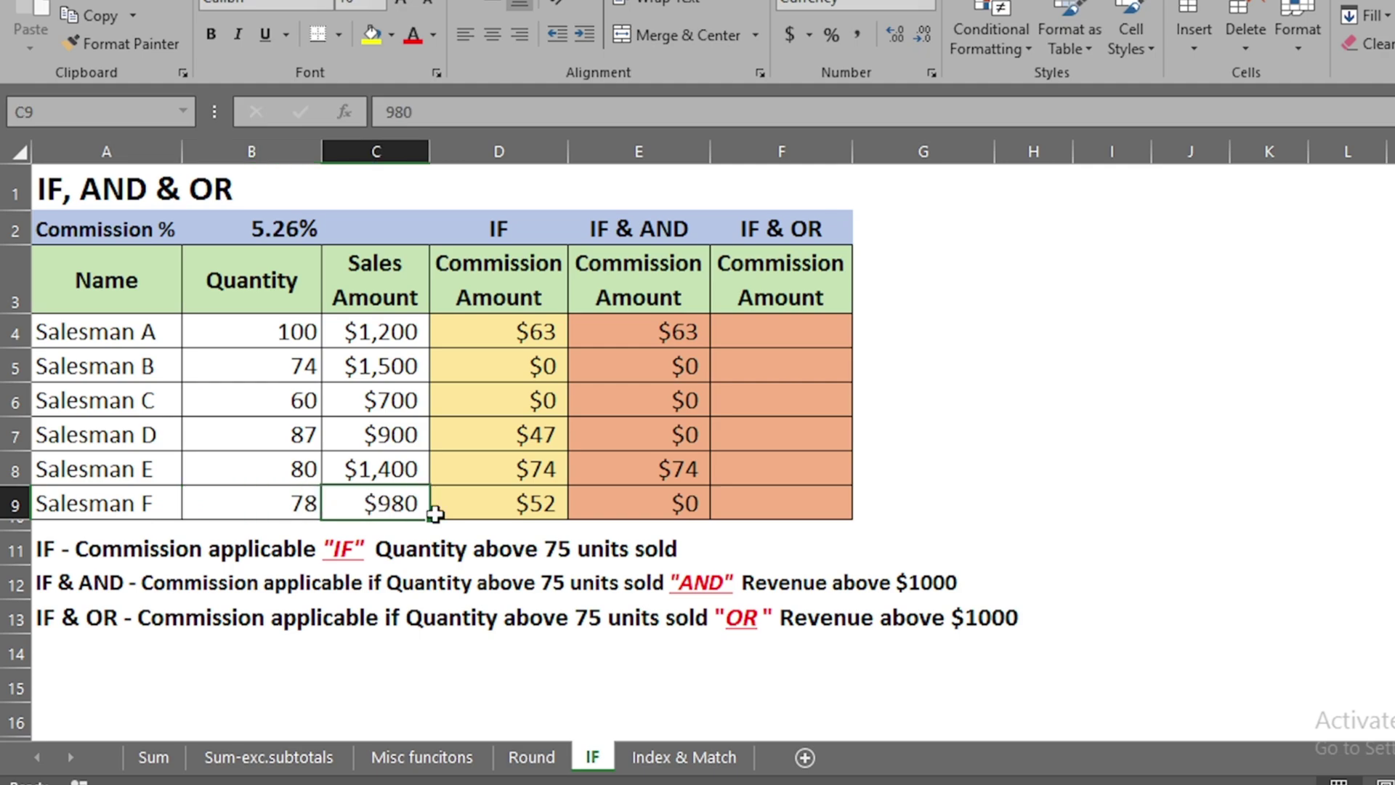
{"action": "left_click", "coordinate": [619, 502]}
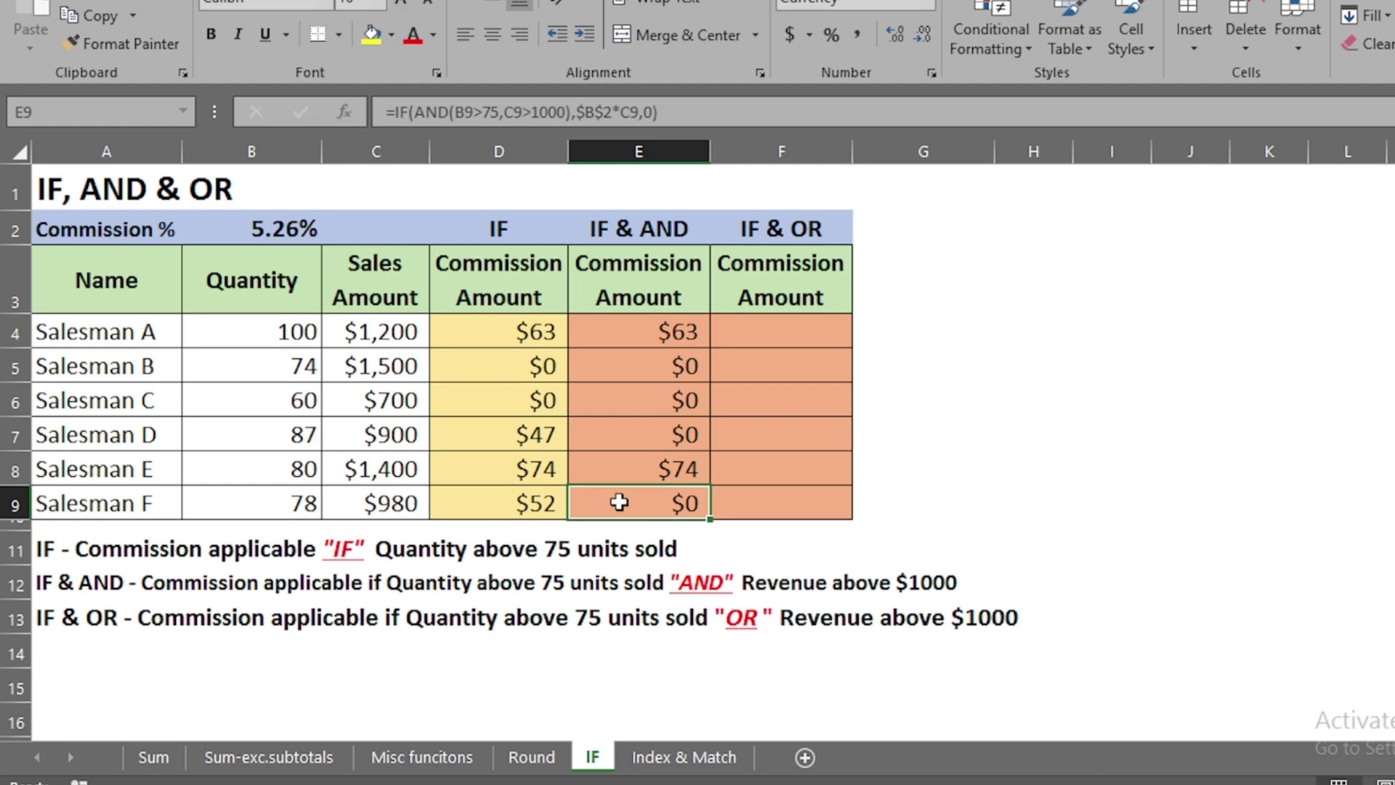
Step: Begin an IF formula in F4 with the logical test OR(B4>75,C4>1000)
{"action": "left_click", "coordinate": [779, 332]}
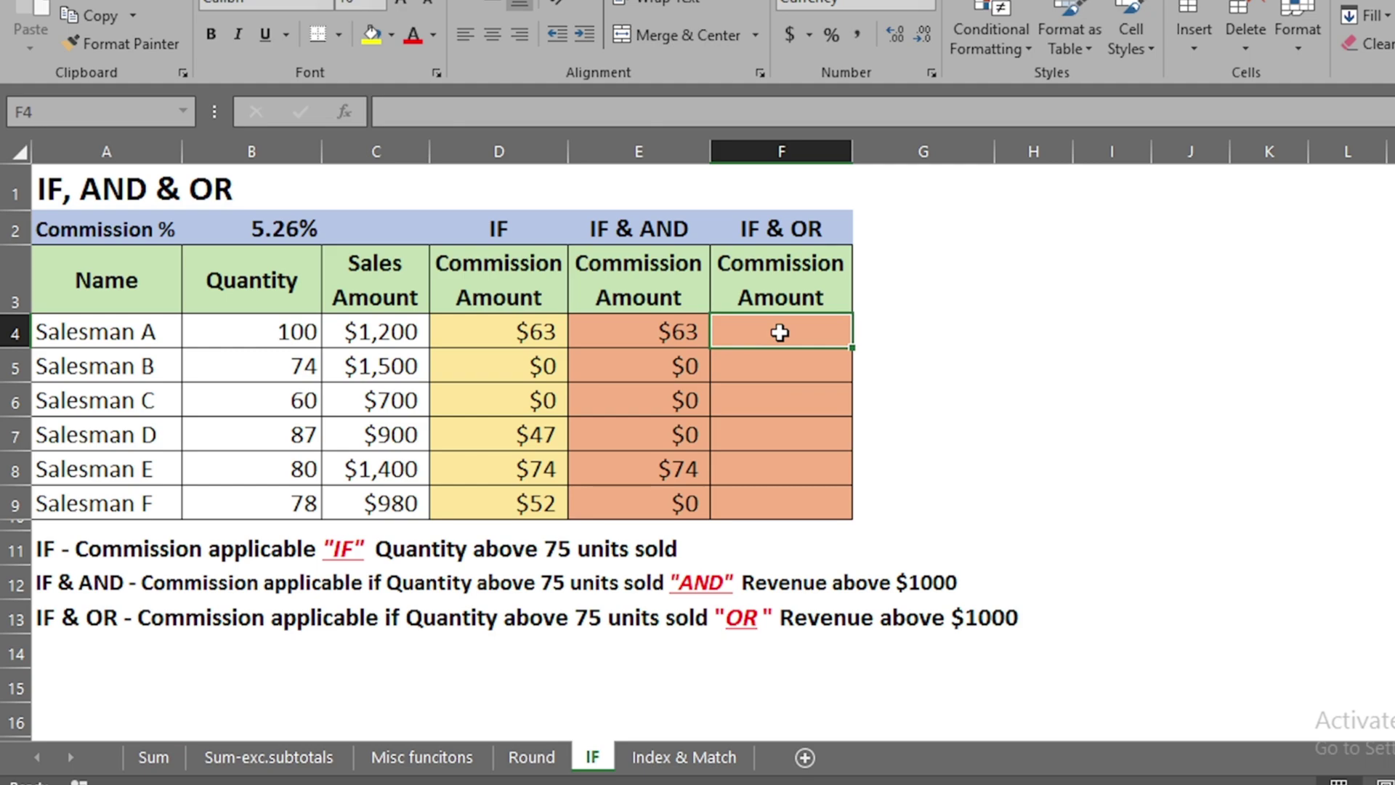
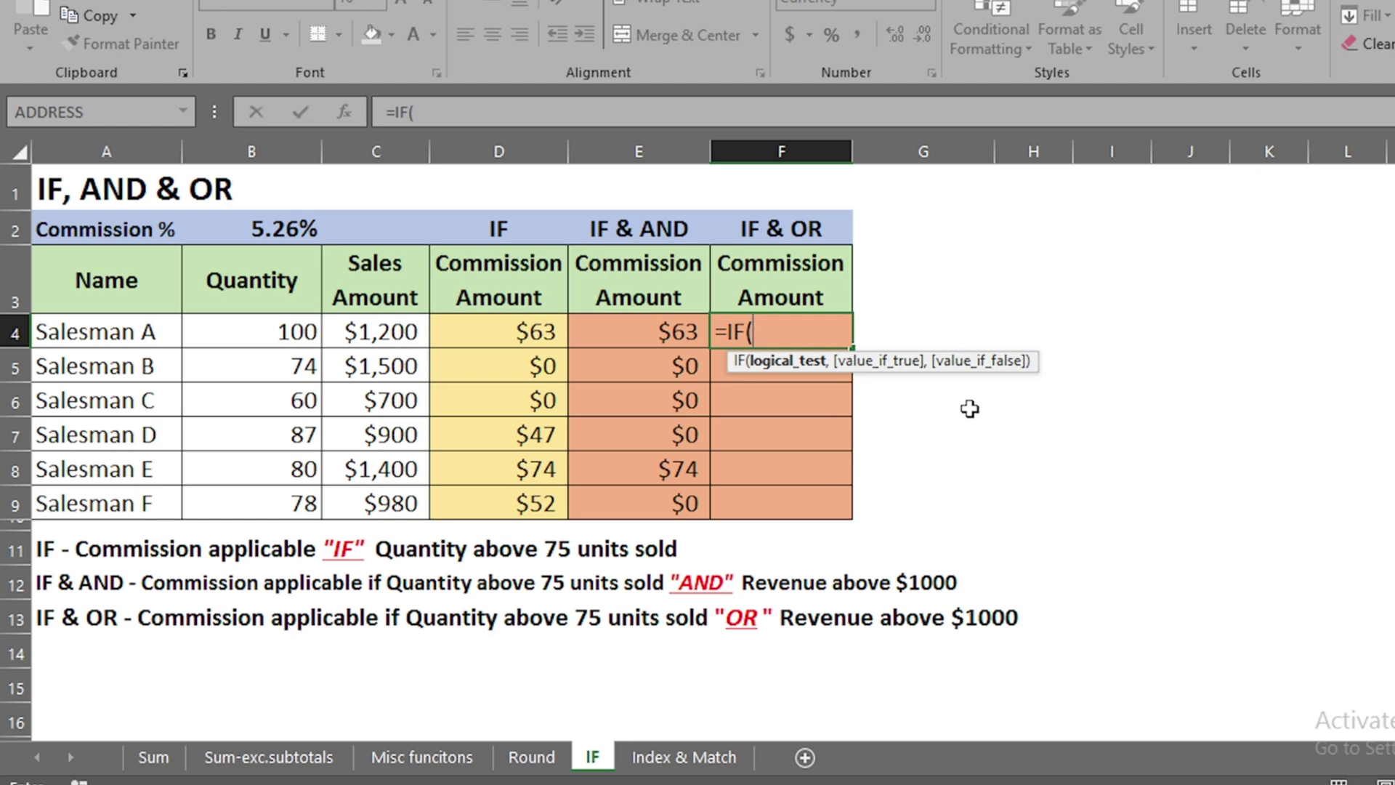
{"action": "type", "text": "or"}
{"action": "key", "text": "Tab"}
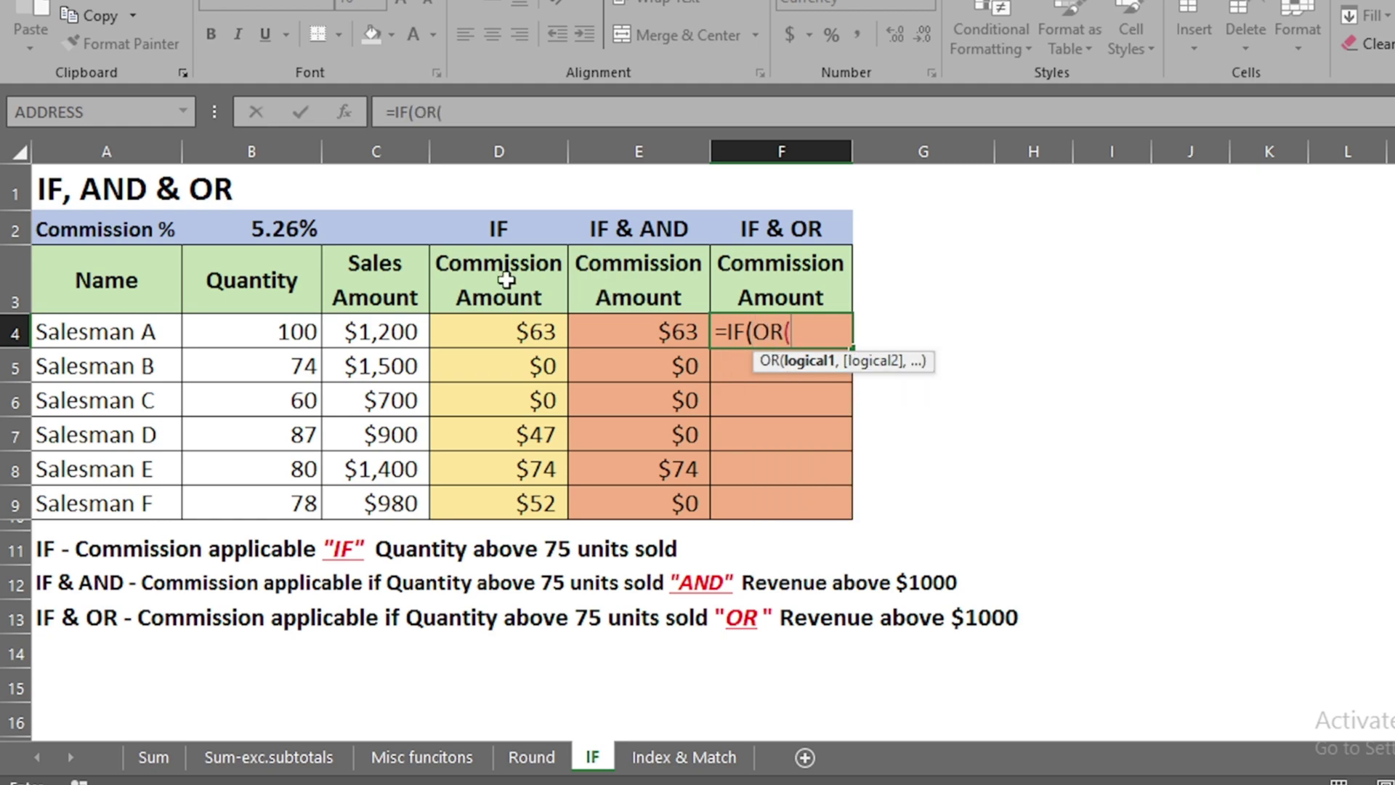
{"action": "left_click", "coordinate": [248, 332]}
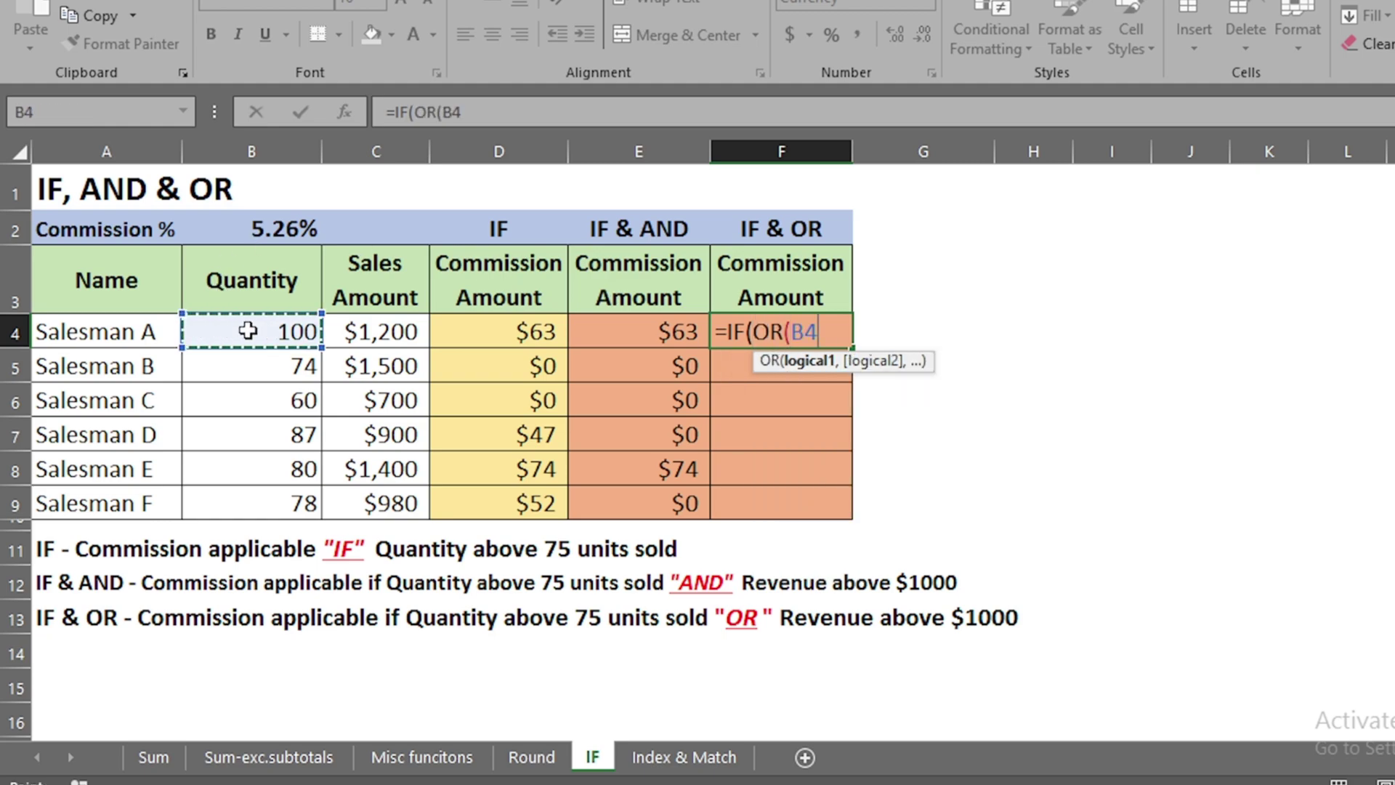
{"action": "type", "text": ">75,"}
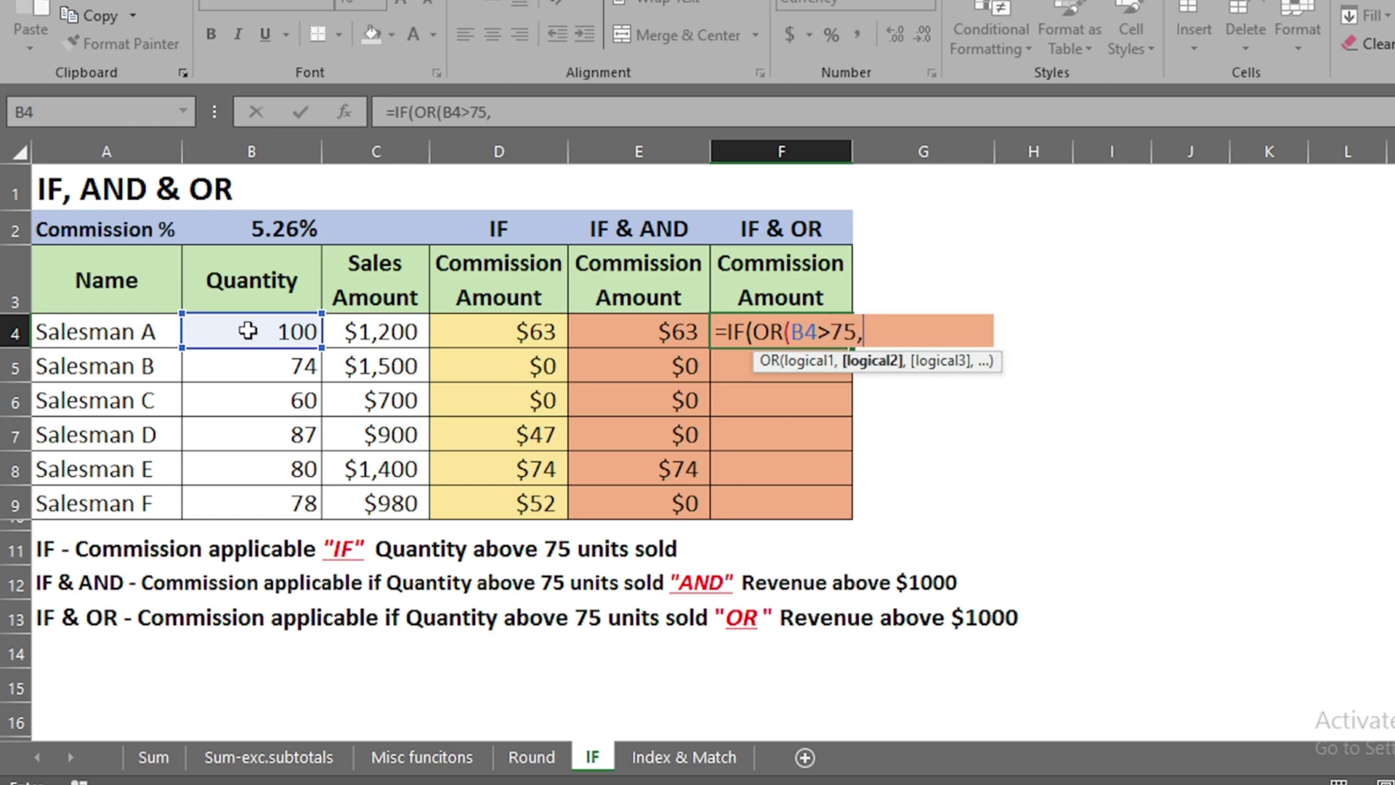
{"action": "left_click", "coordinate": [370, 331]}
{"action": "type", "text": ">"}
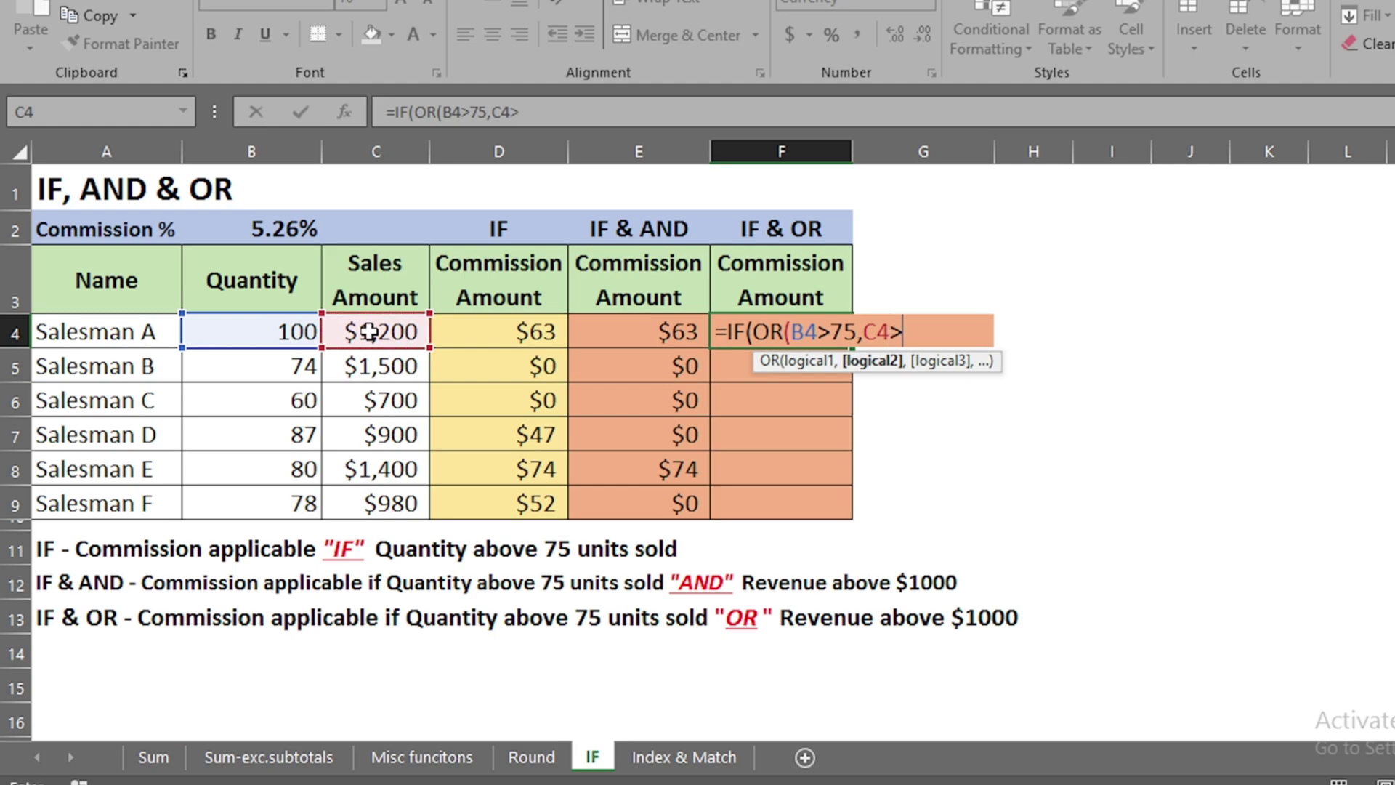
{"action": "type", "text": "1000"}
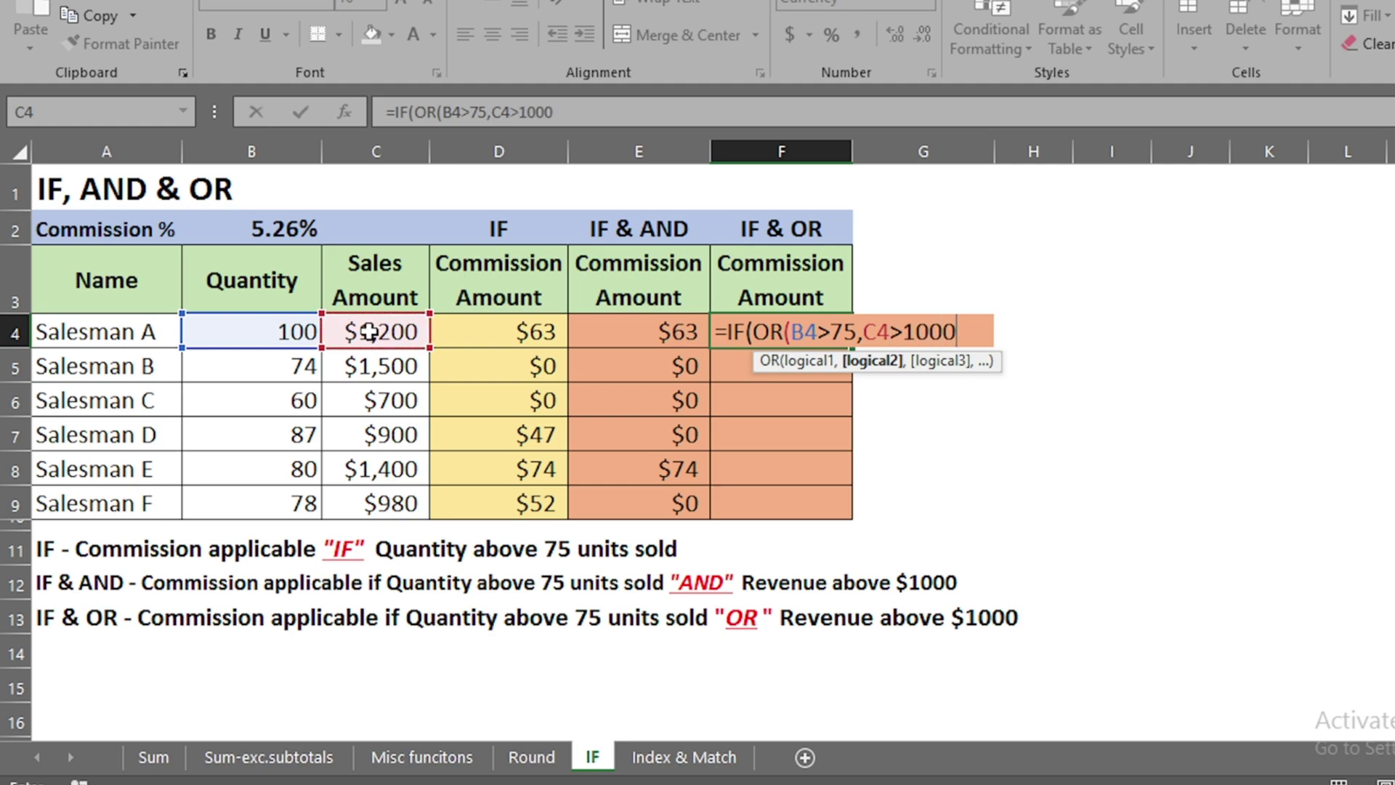
{"action": "type", "text": ")"}
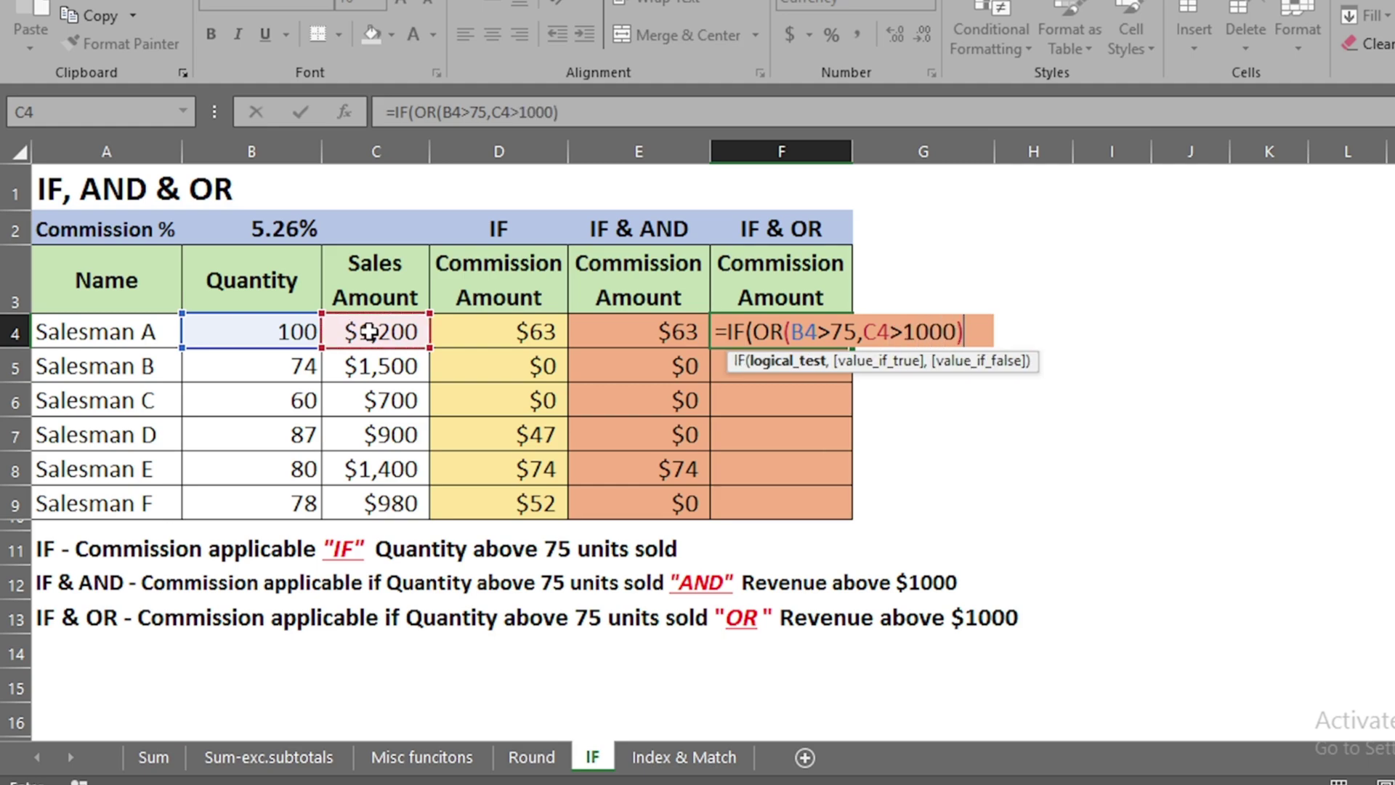
Step: Complete the F4 IF and OR formula with $B$2*C4 as the true value and 0 as the false value
{"action": "type", "text": ","}
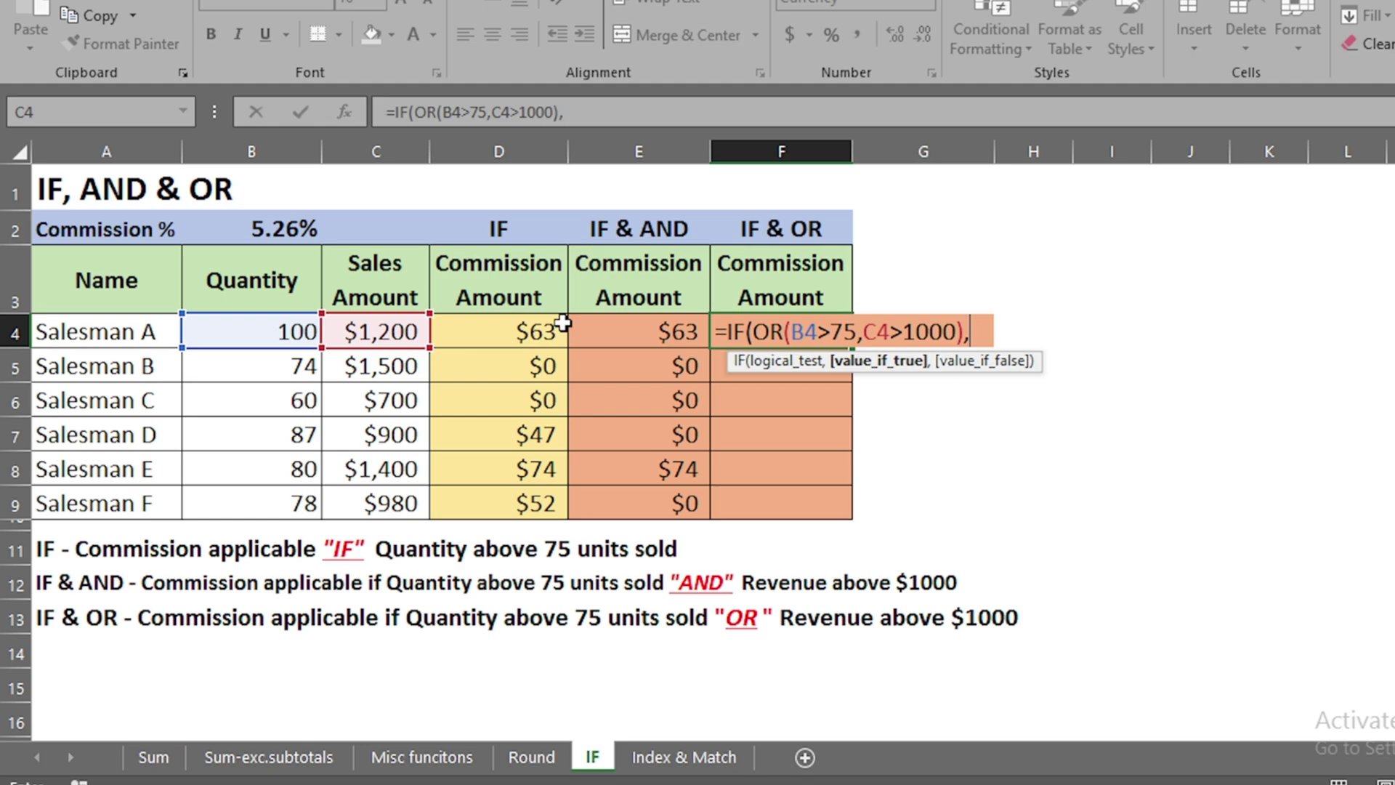
{"action": "left_click", "coordinate": [270, 229]}
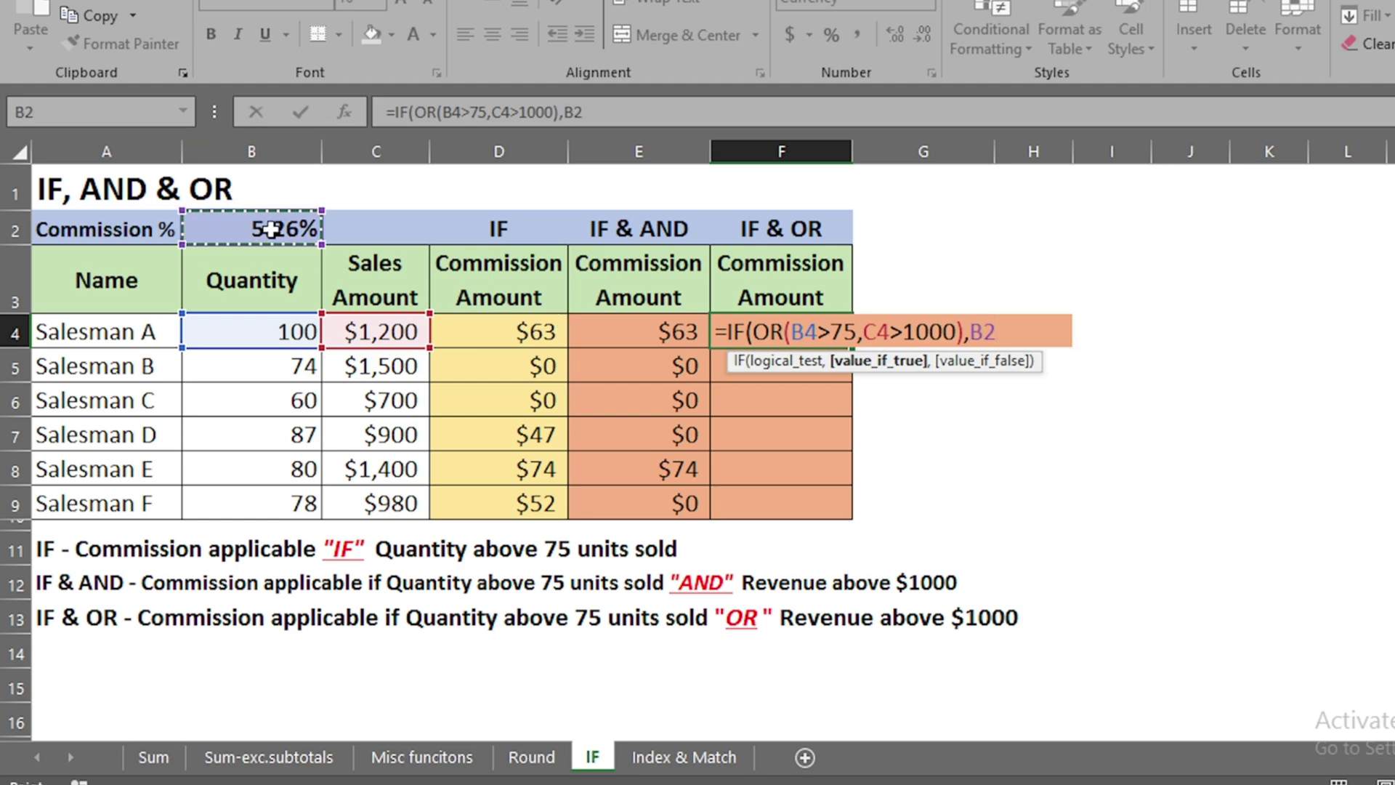
{"action": "key", "text": "F4"}
{"action": "type", "text": "*"}
{"action": "left_click", "coordinate": [363, 334]}
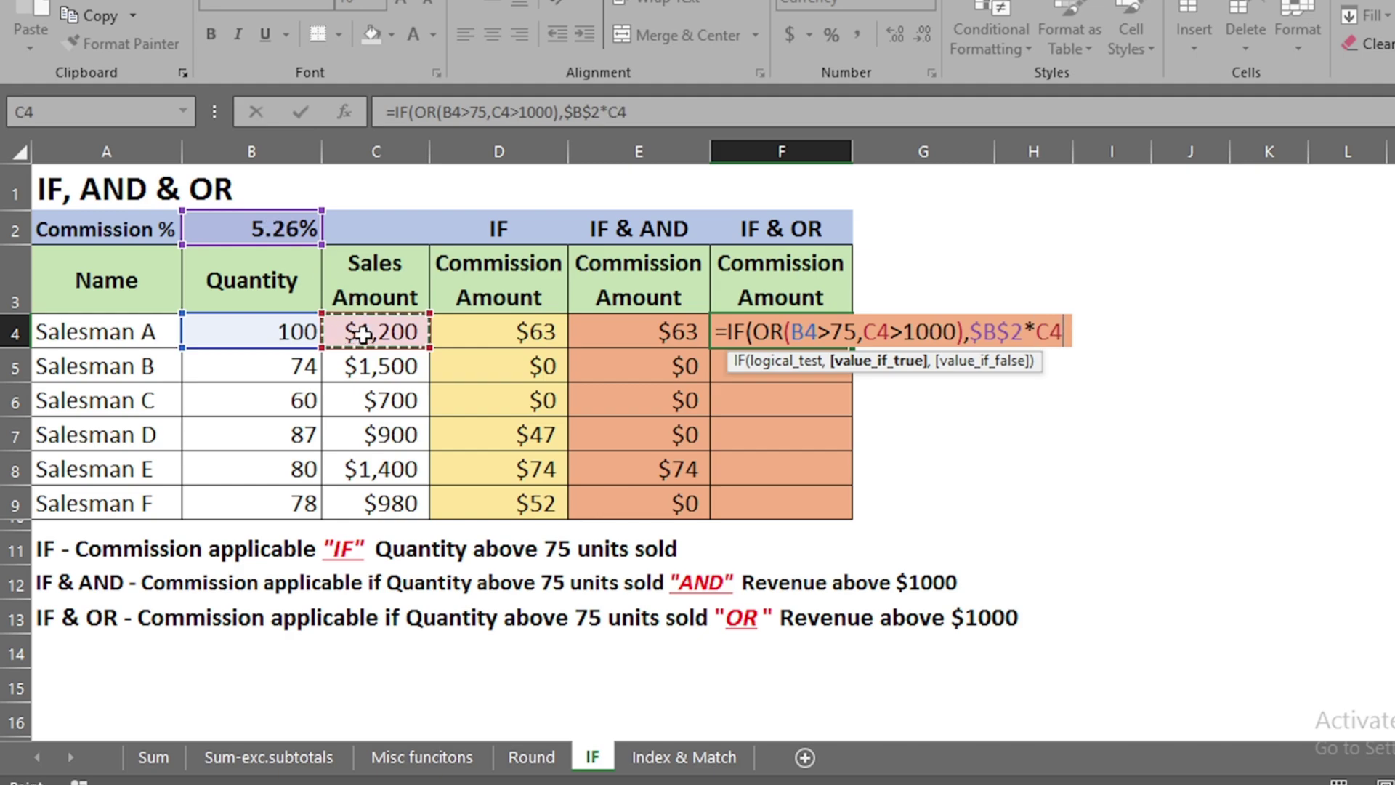
{"action": "type", "text": ","}
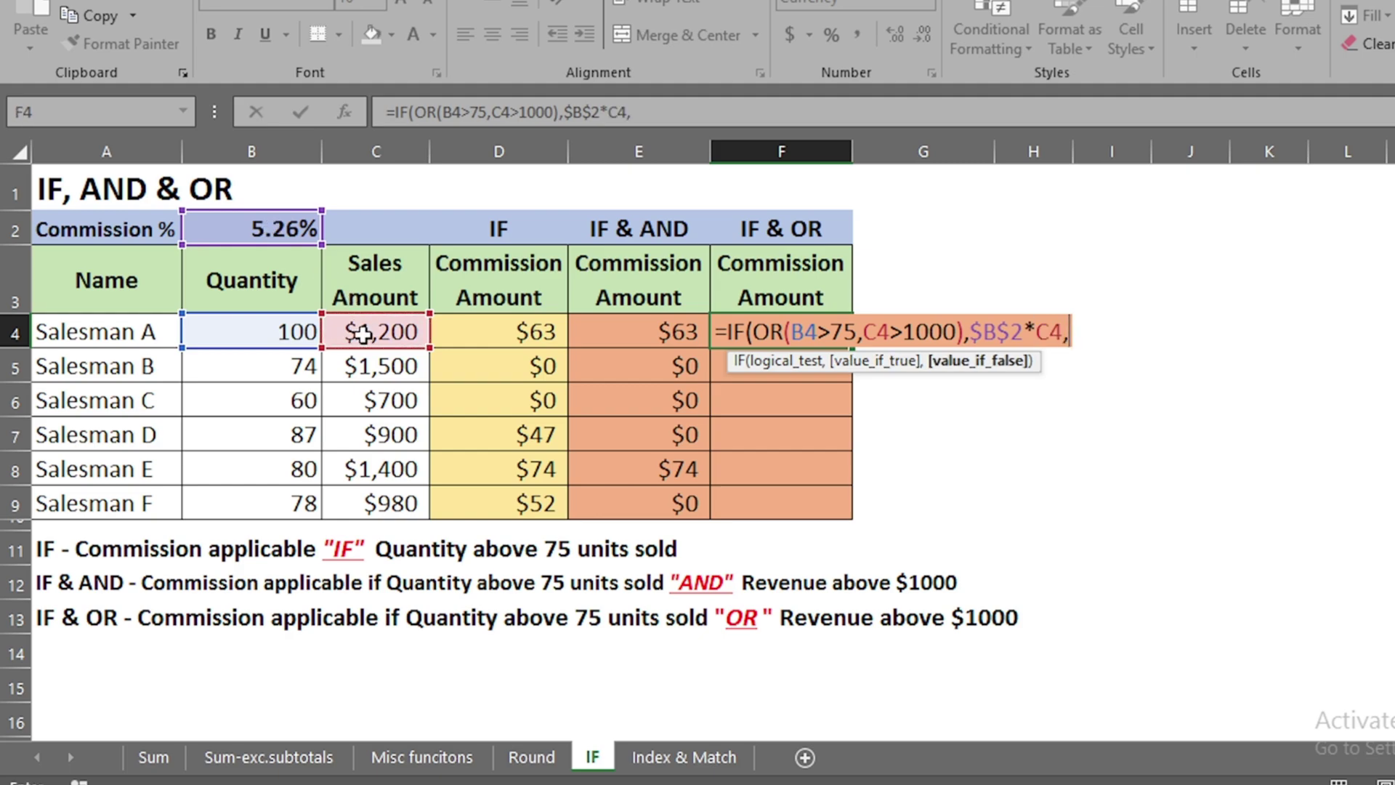
{"action": "type", "text": "0)"}
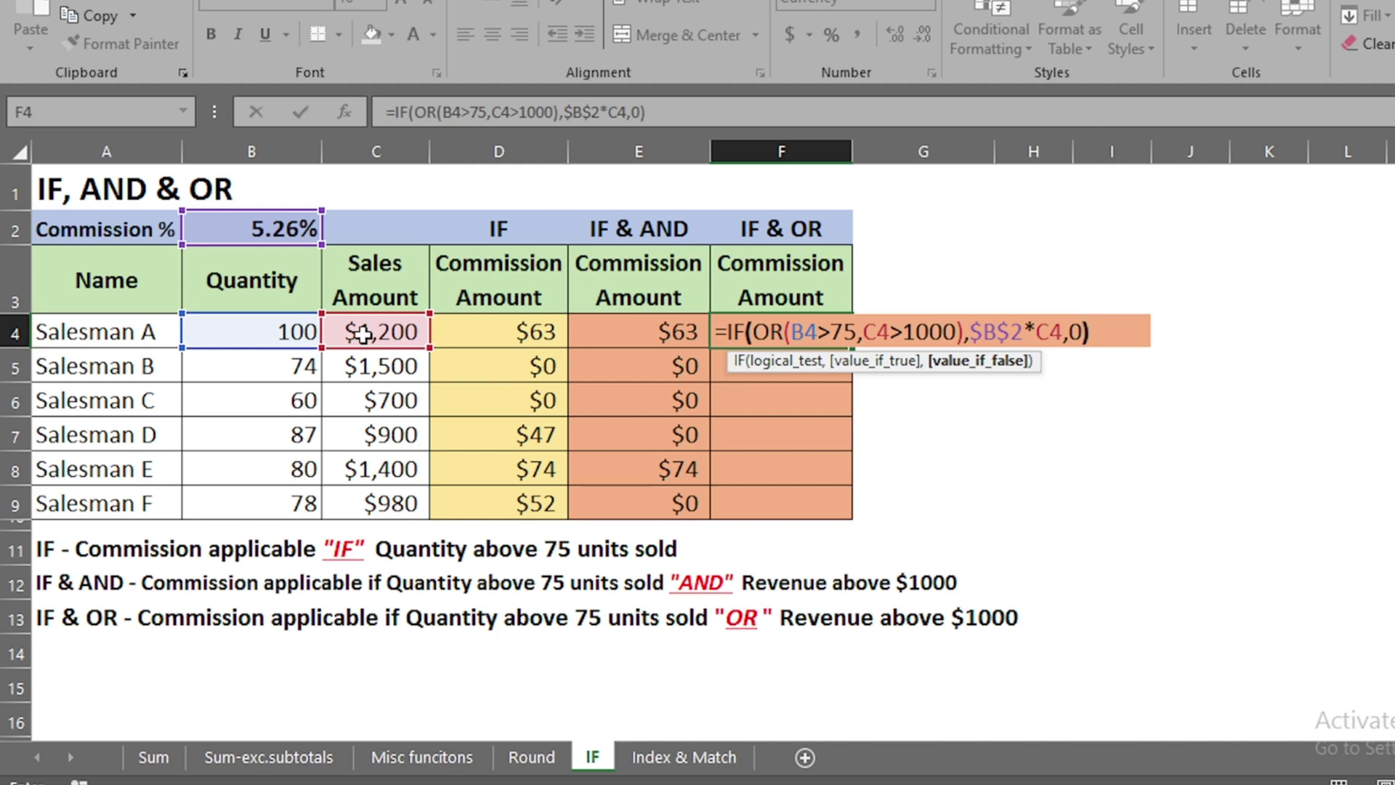
{"action": "key", "text": "Return"}
Step: Copy the IF and OR commission formula from F4 down through F9
{"action": "key", "text": "Up"}
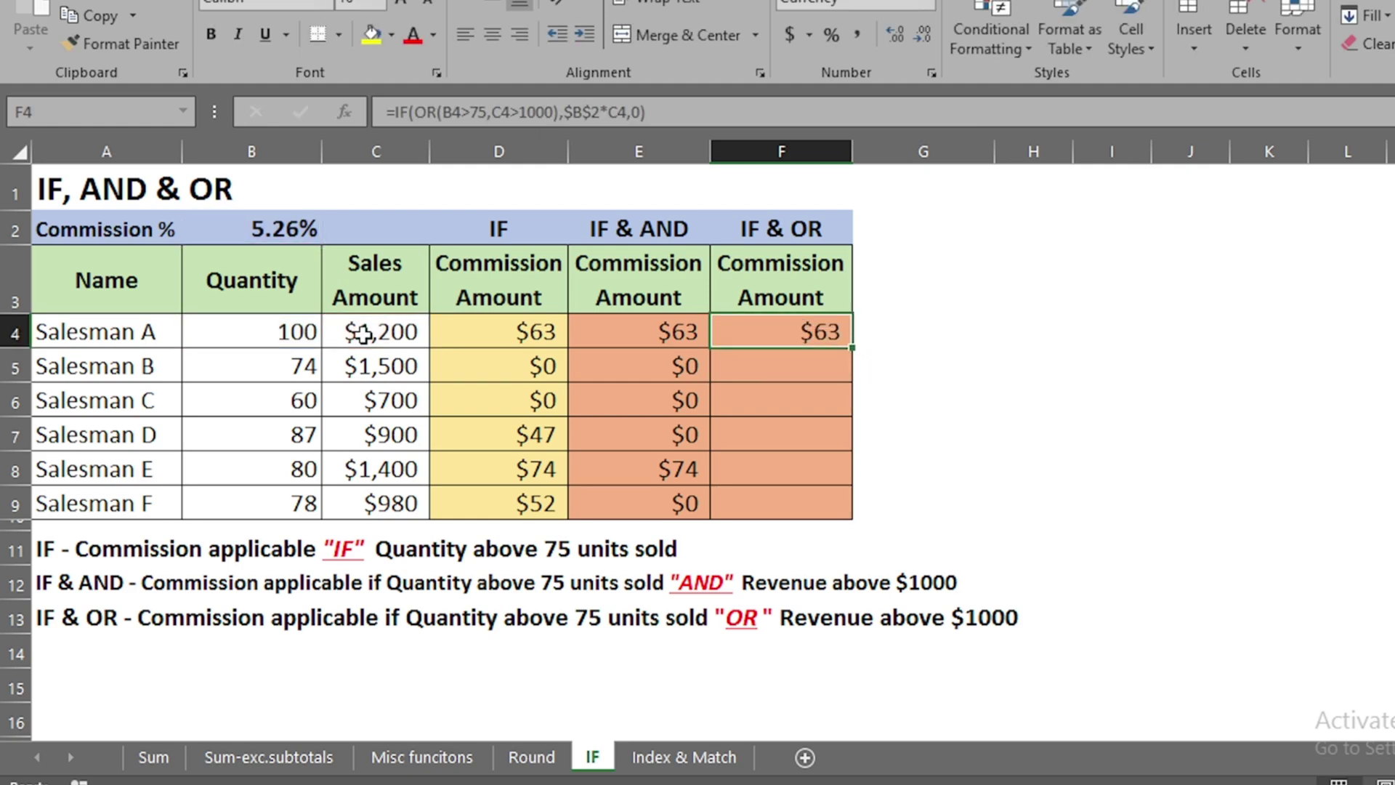
{"action": "key", "text": "ctrl+c"}
{"action": "key", "text": "shift+Down"}
{"action": "key", "text": "shift+Down"}
{"action": "key", "text": "shift+Down"}
{"action": "key", "text": "shift+Down"}
{"action": "key", "text": "shift+Down"}
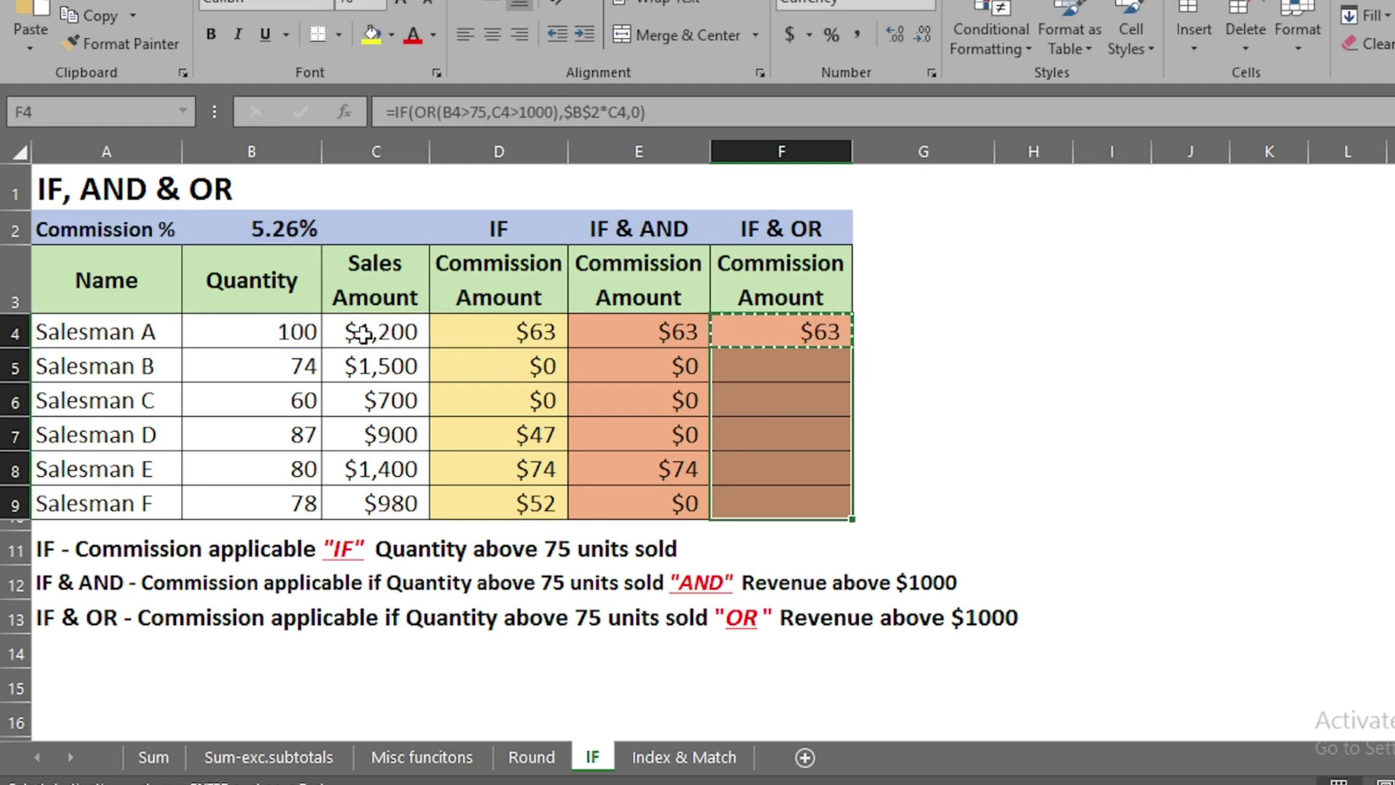
{"action": "key", "text": "ctrl+v"}
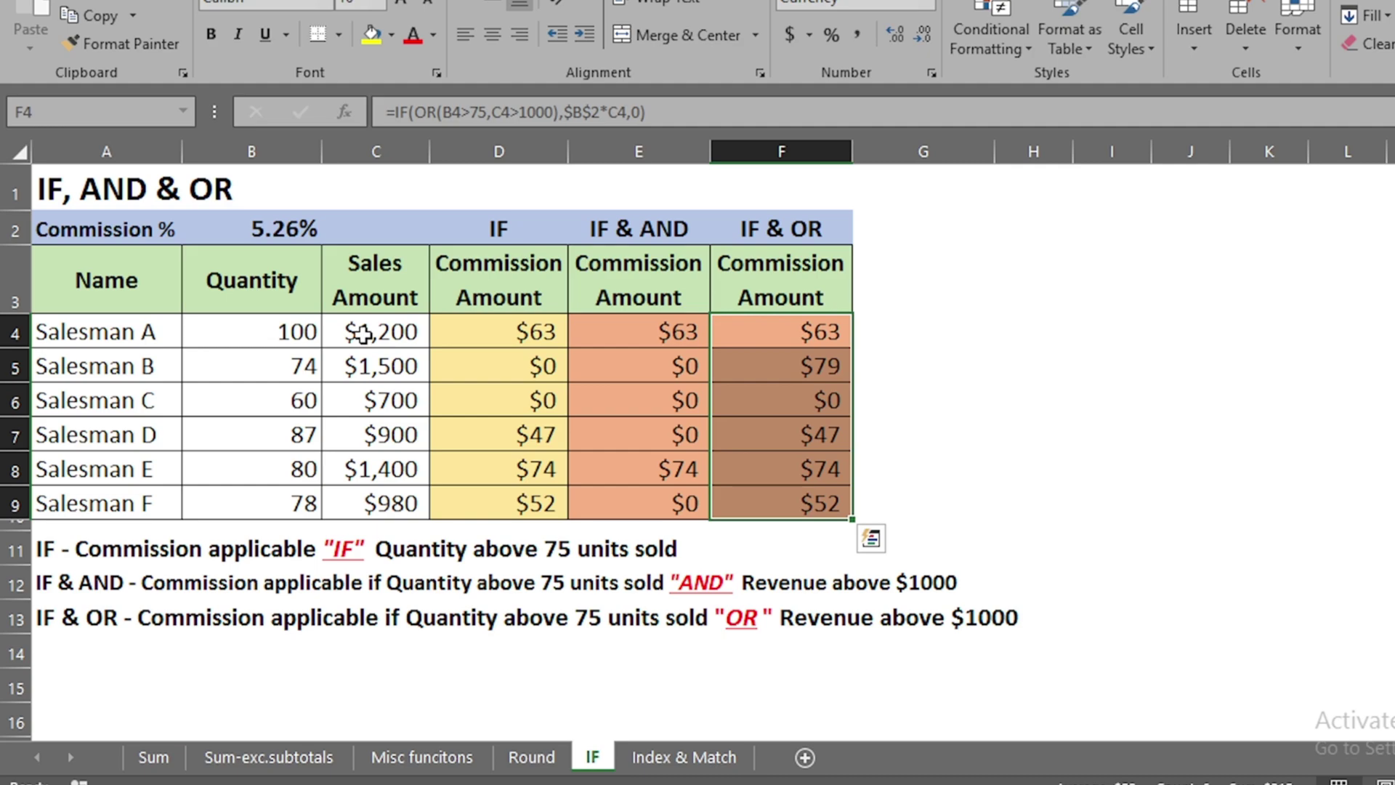
Step: Check the IF & OR commissions of Salesmen C and B against their quantities and sales amounts
{"action": "left_click", "coordinate": [243, 412]}
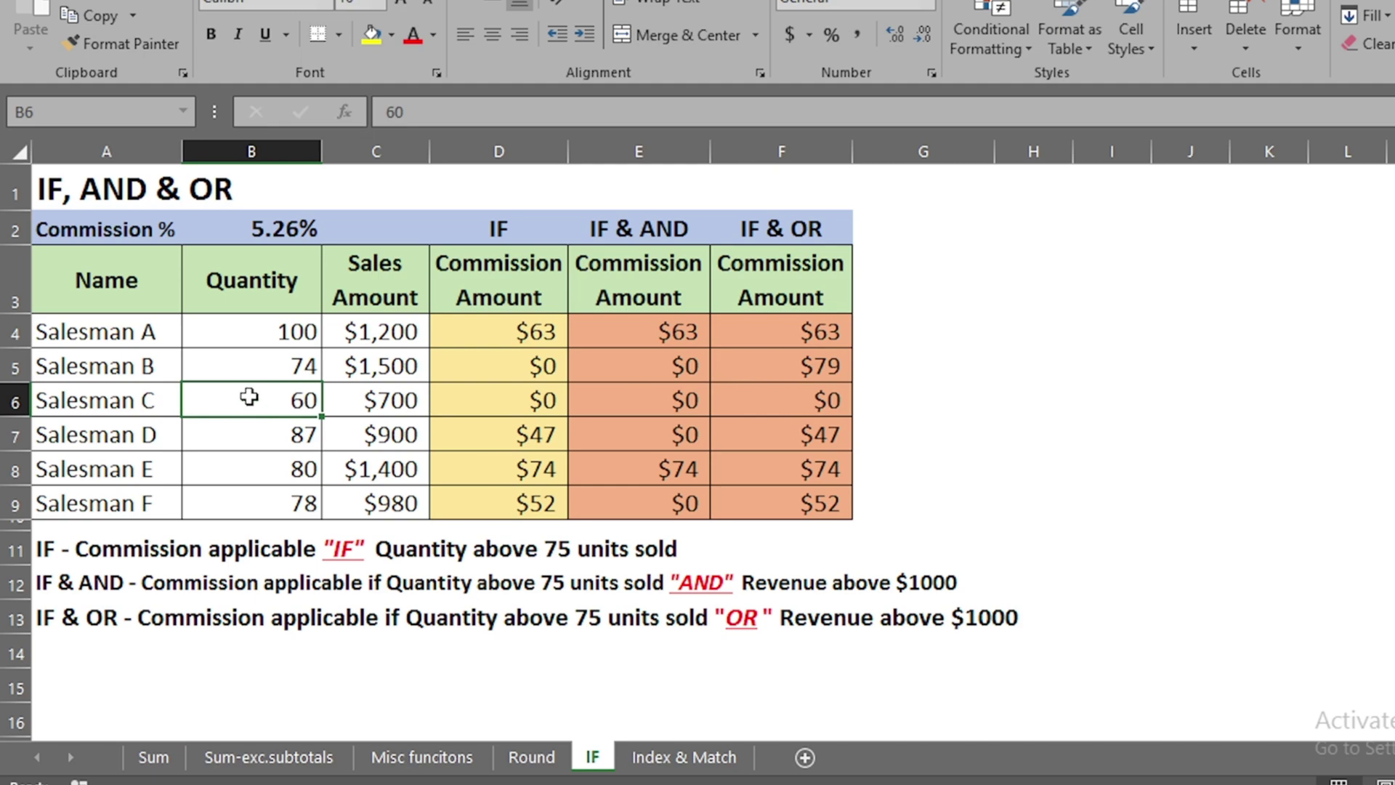
{"action": "left_click", "coordinate": [353, 396]}
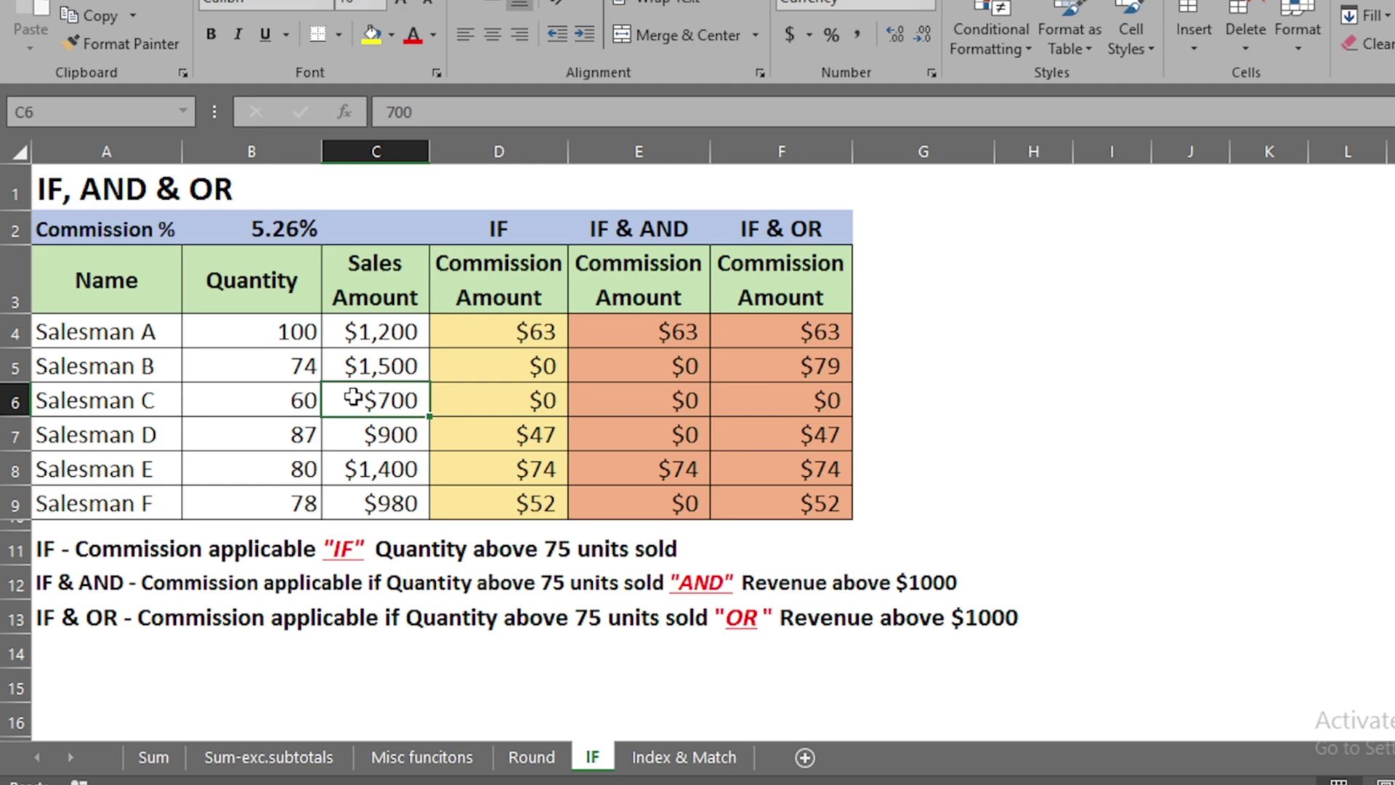
{"action": "left_click", "coordinate": [817, 405]}
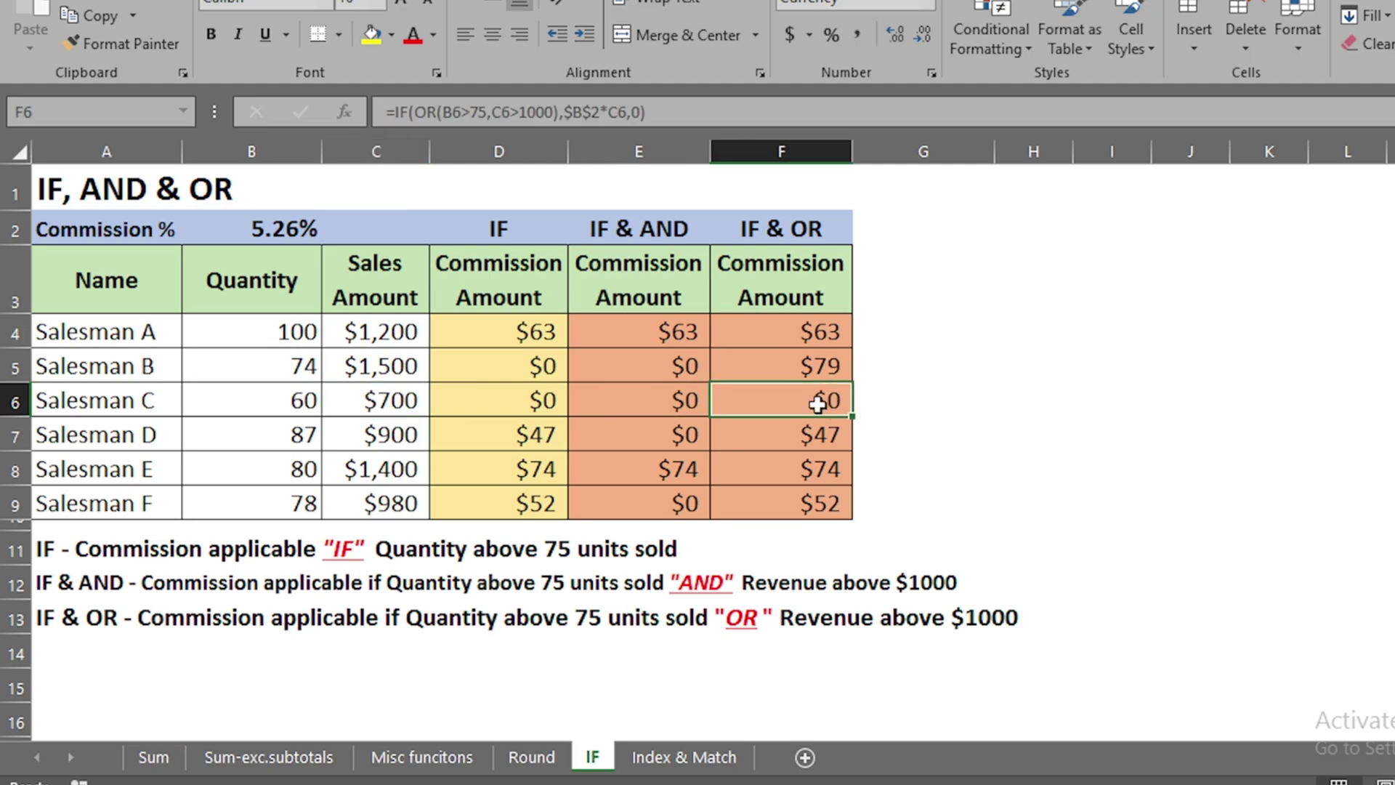
{"action": "left_click", "coordinate": [306, 364]}
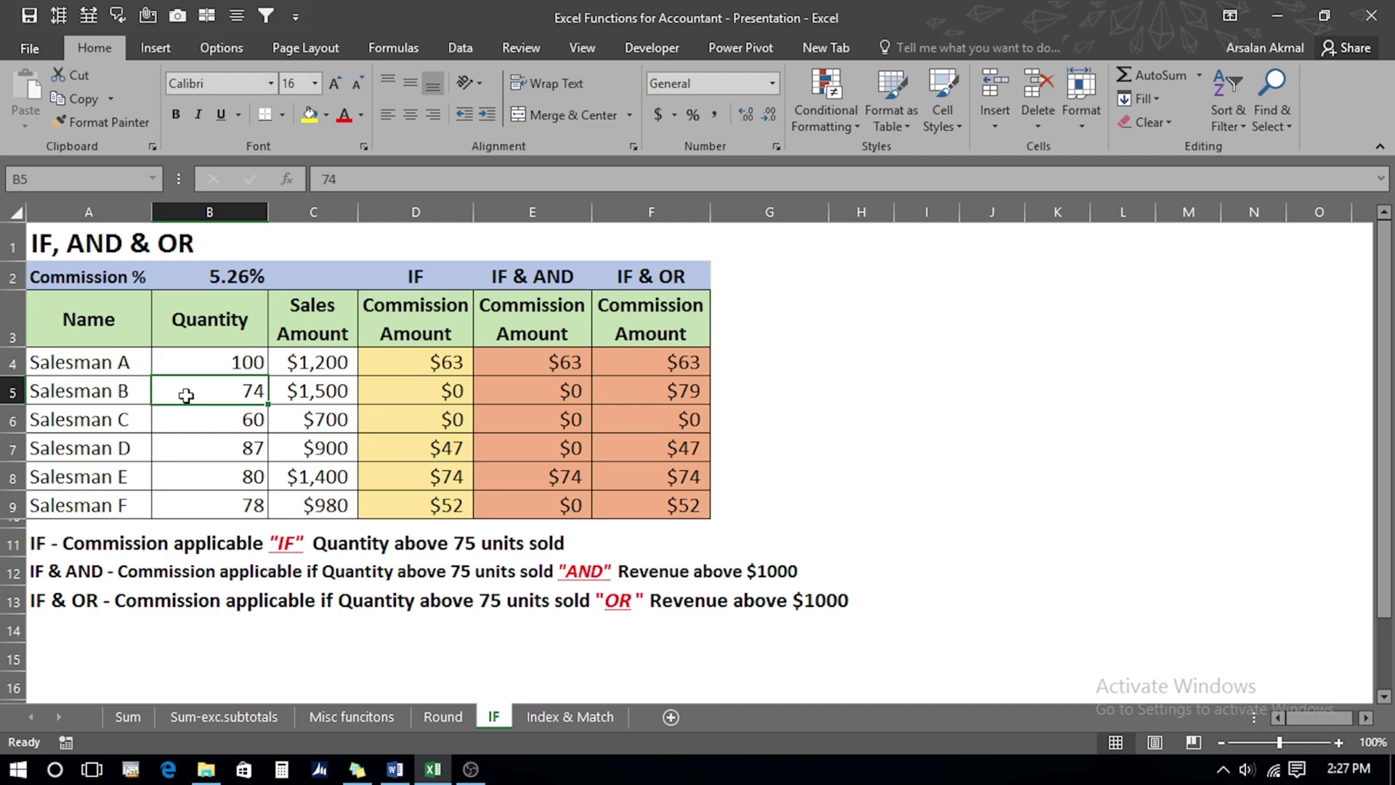
{"action": "left_click", "coordinate": [289, 395]}
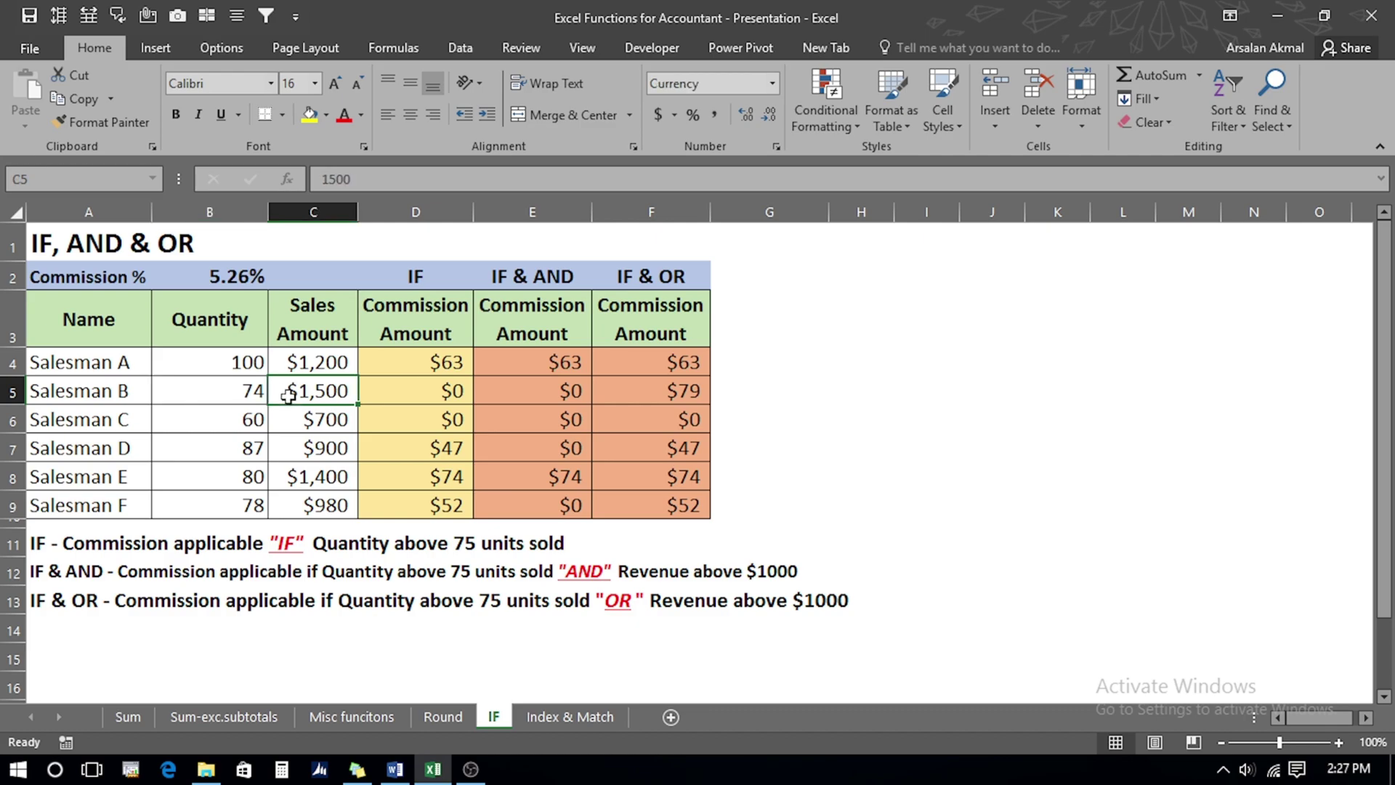
{"action": "left_click", "coordinate": [677, 394]}
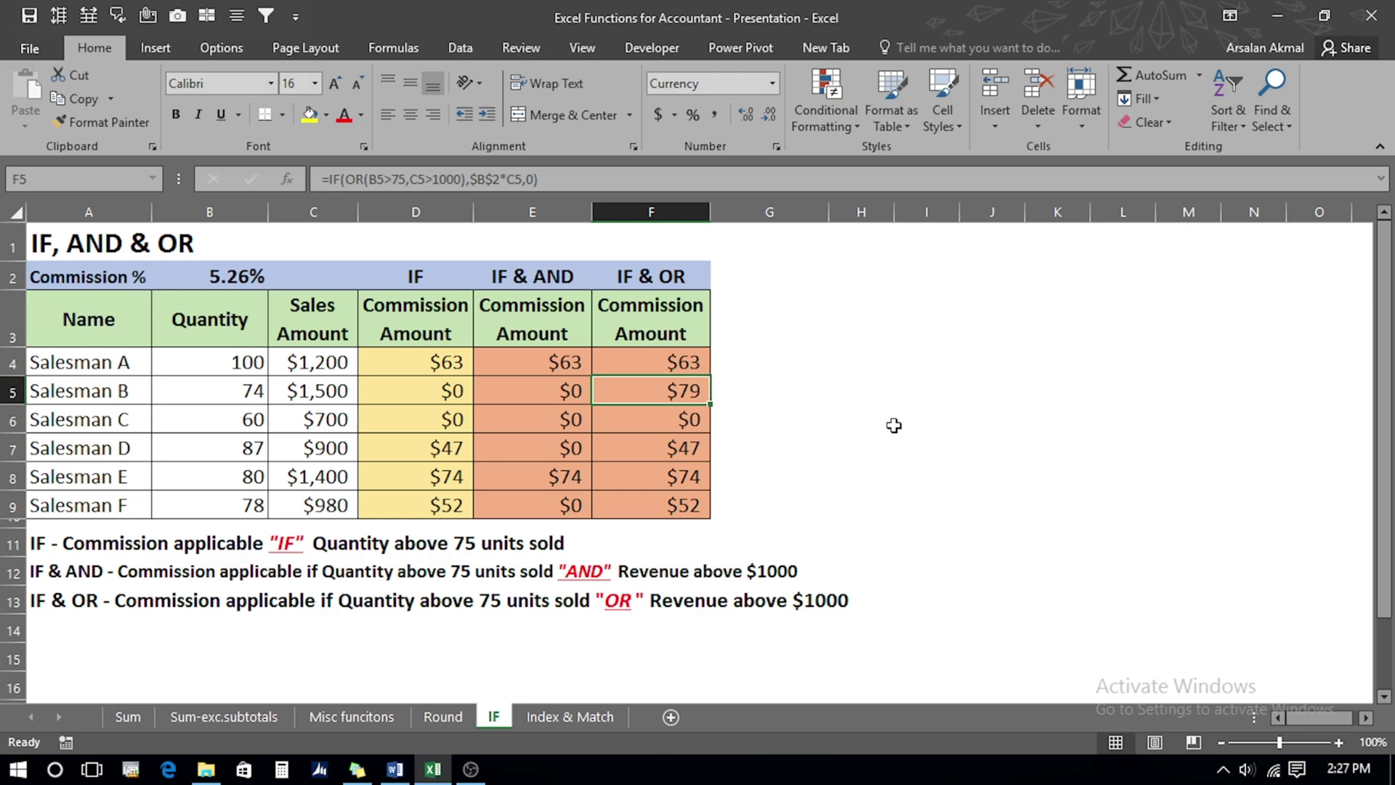
Step: Switch to the Index & Match sheet and begin an INDEX formula in F4 with A4:A11 as the array
{"action": "left_click", "coordinate": [564, 717]}
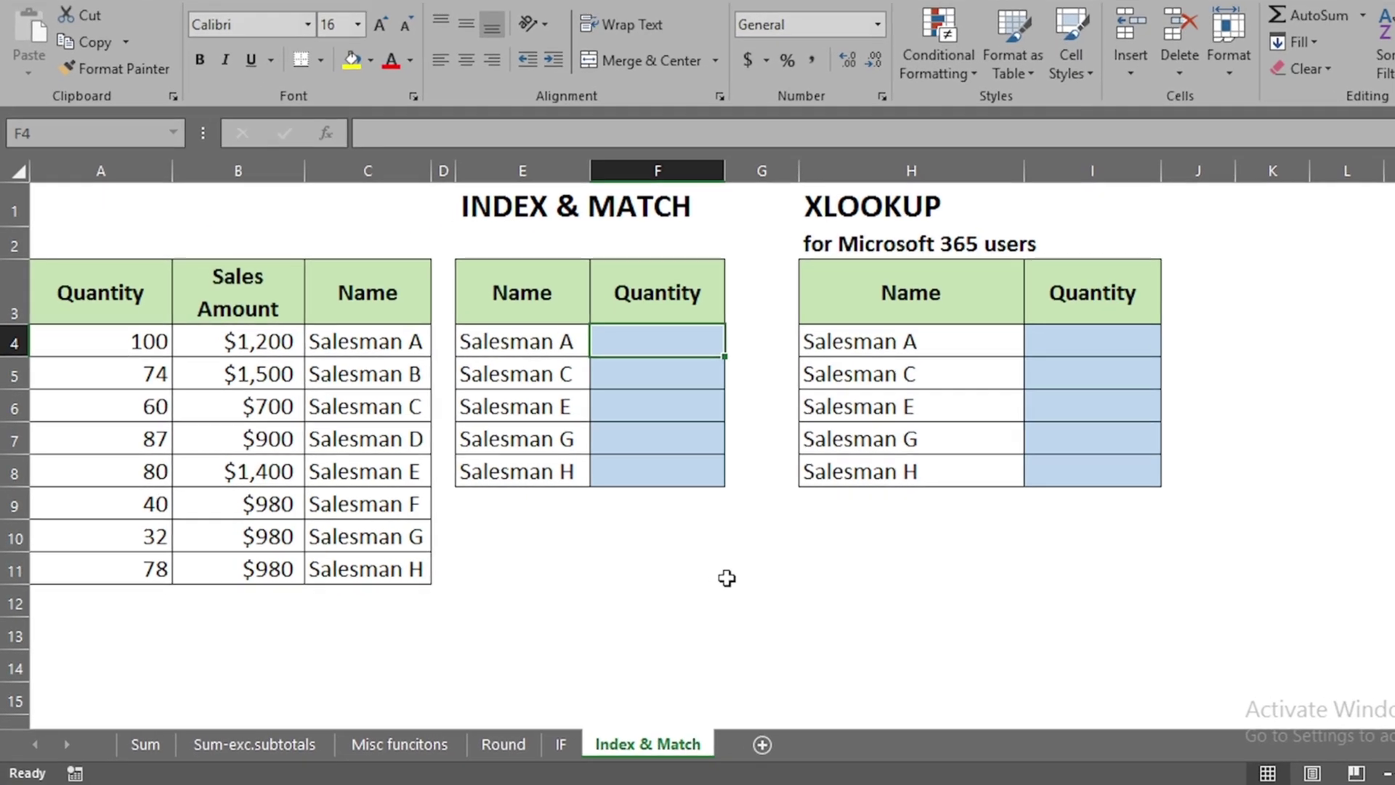
{"action": "type", "text": "=i"}
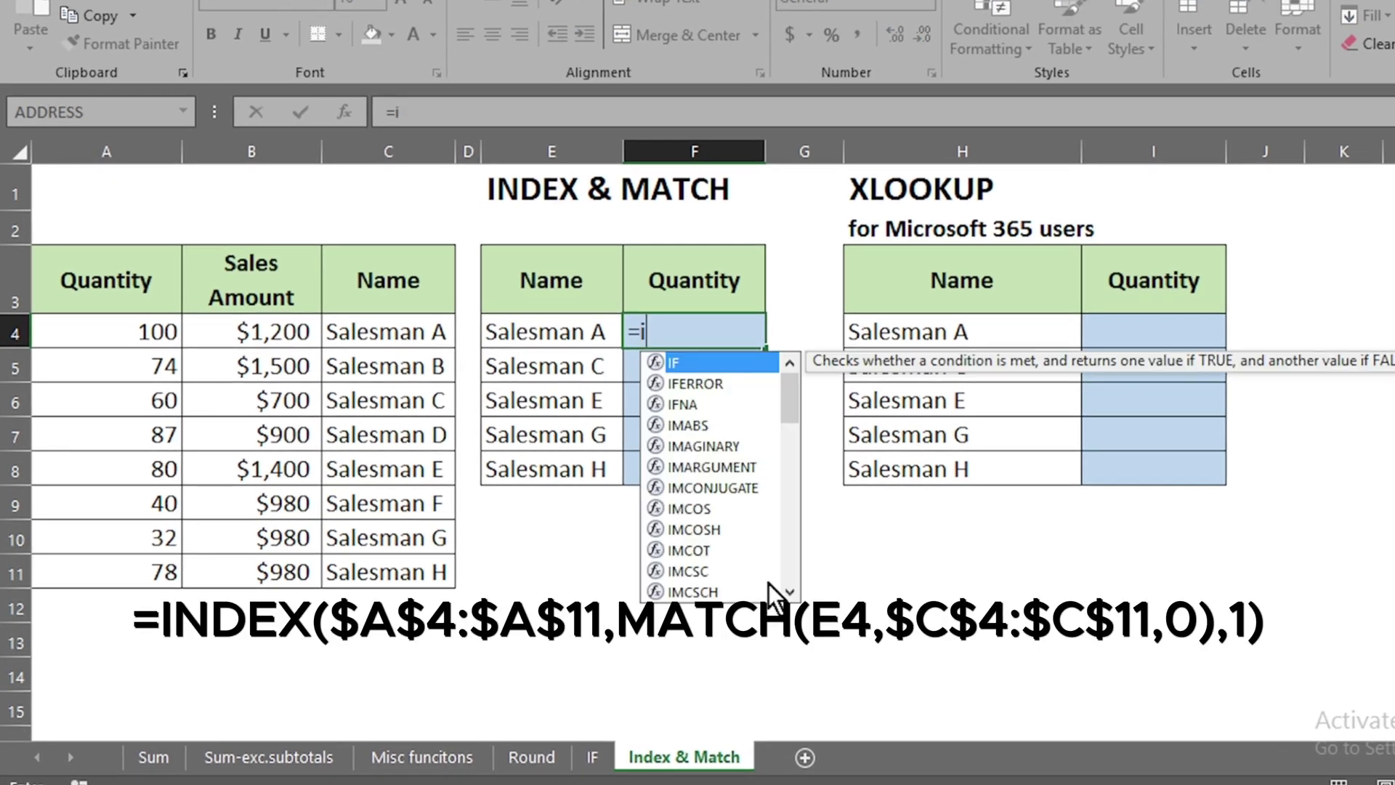
{"action": "type", "text": "n"}
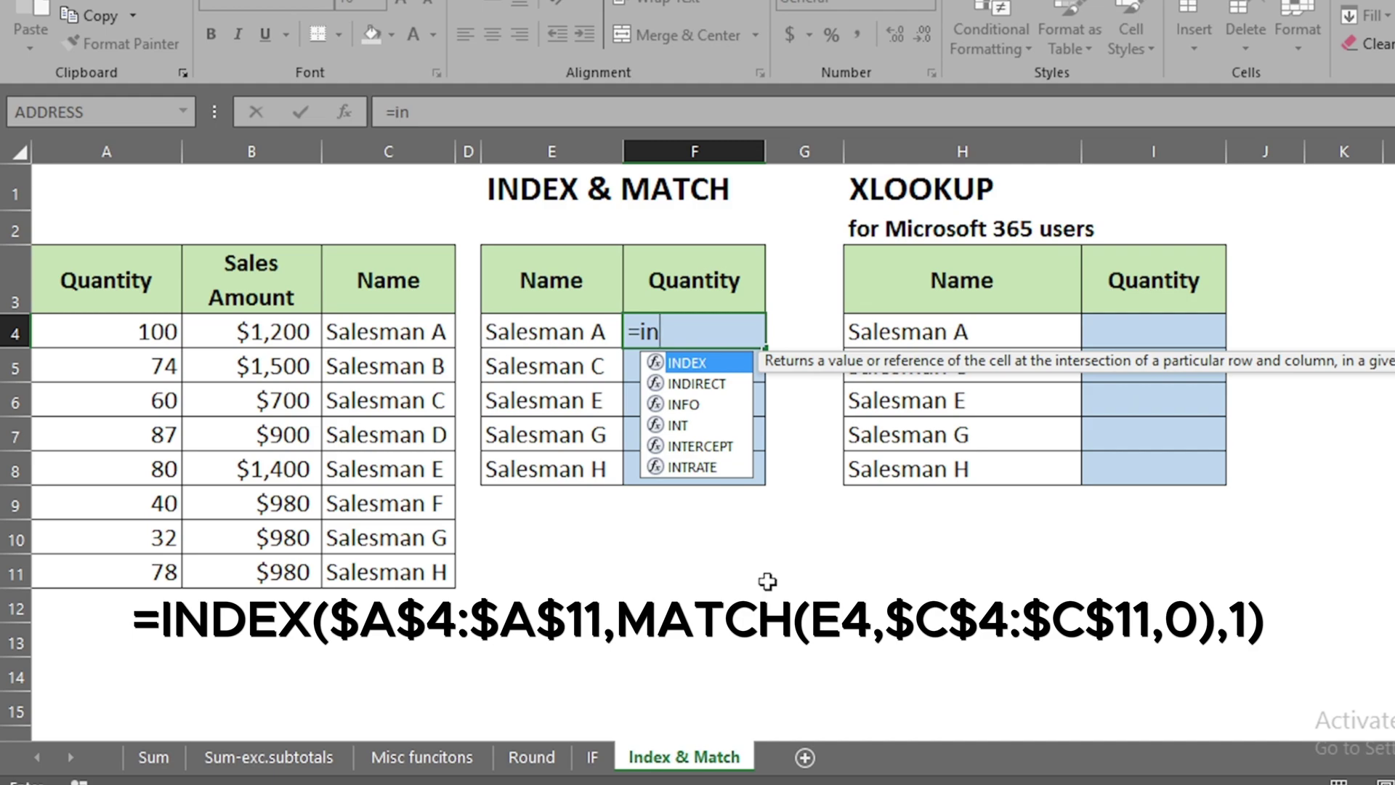
{"action": "key", "text": "Tab"}
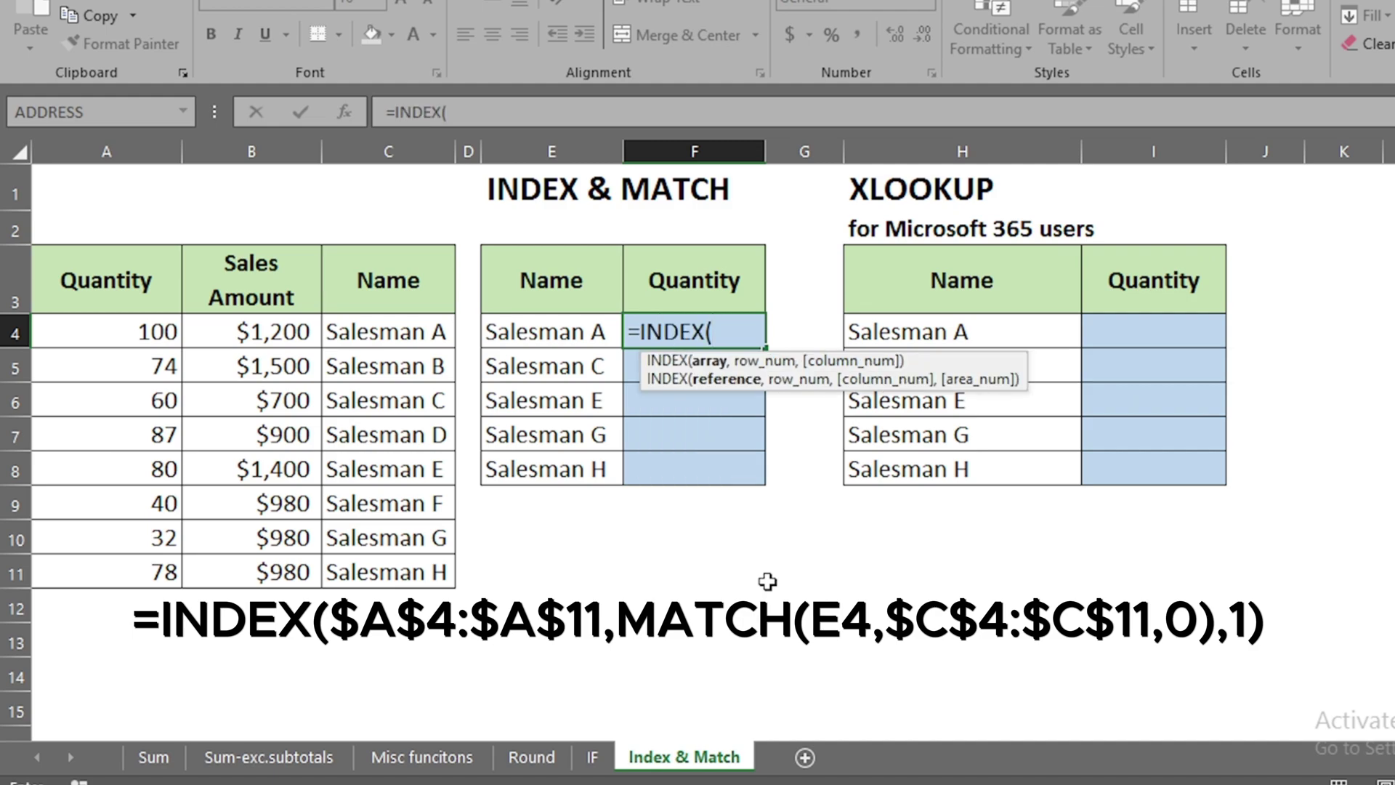
{"action": "left_click", "coordinate": [113, 329]}
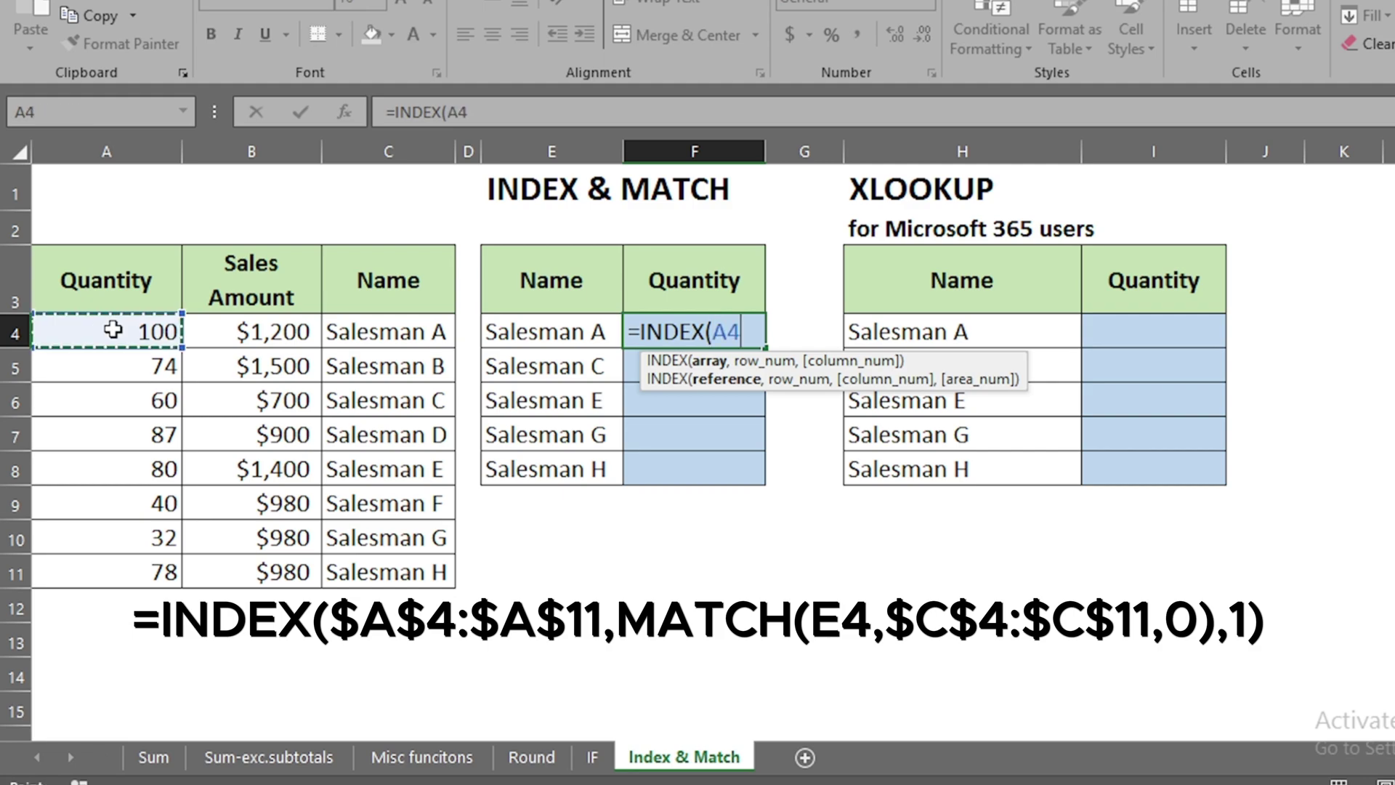
{"action": "left_click_drag", "start_coordinate": [112, 329], "coordinate": [110, 573]}
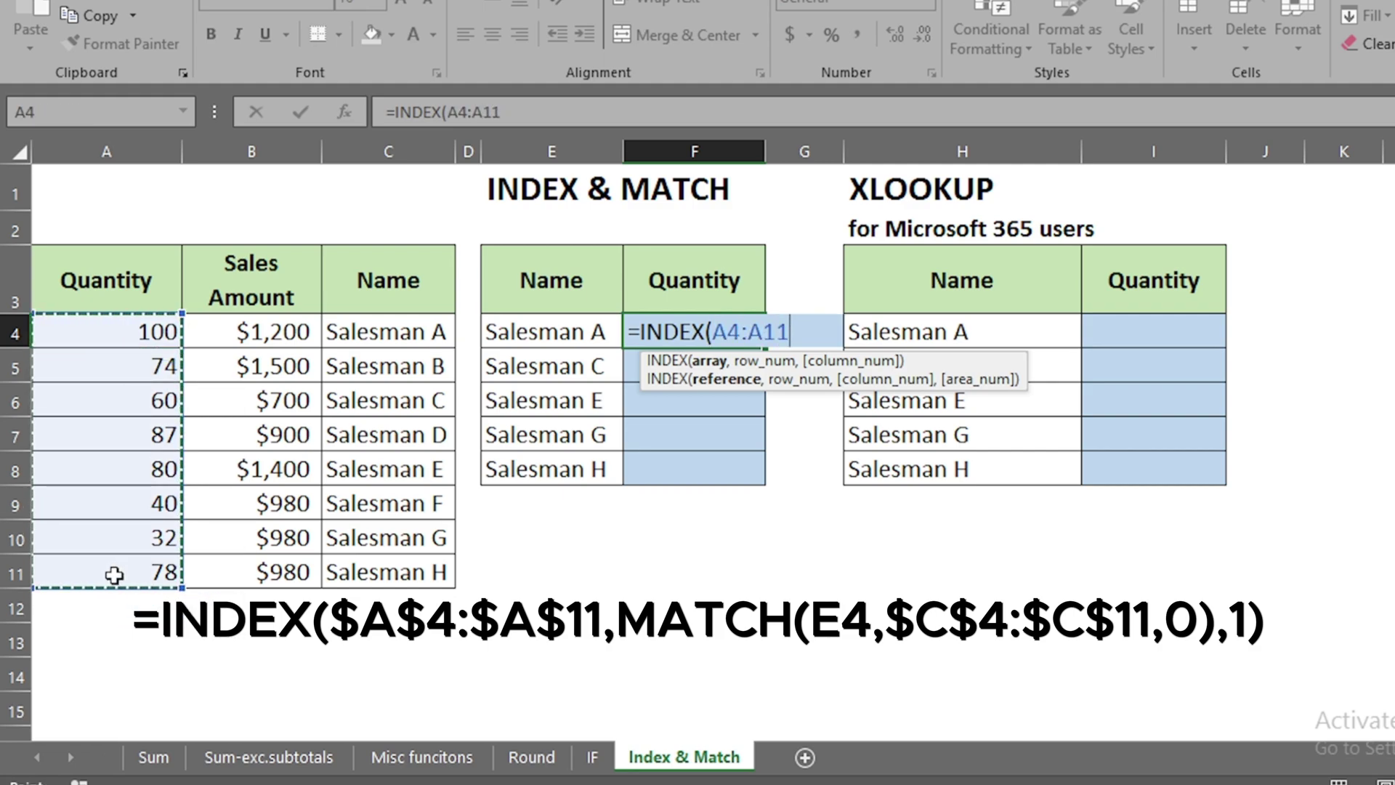
{"action": "type", "text": ","}
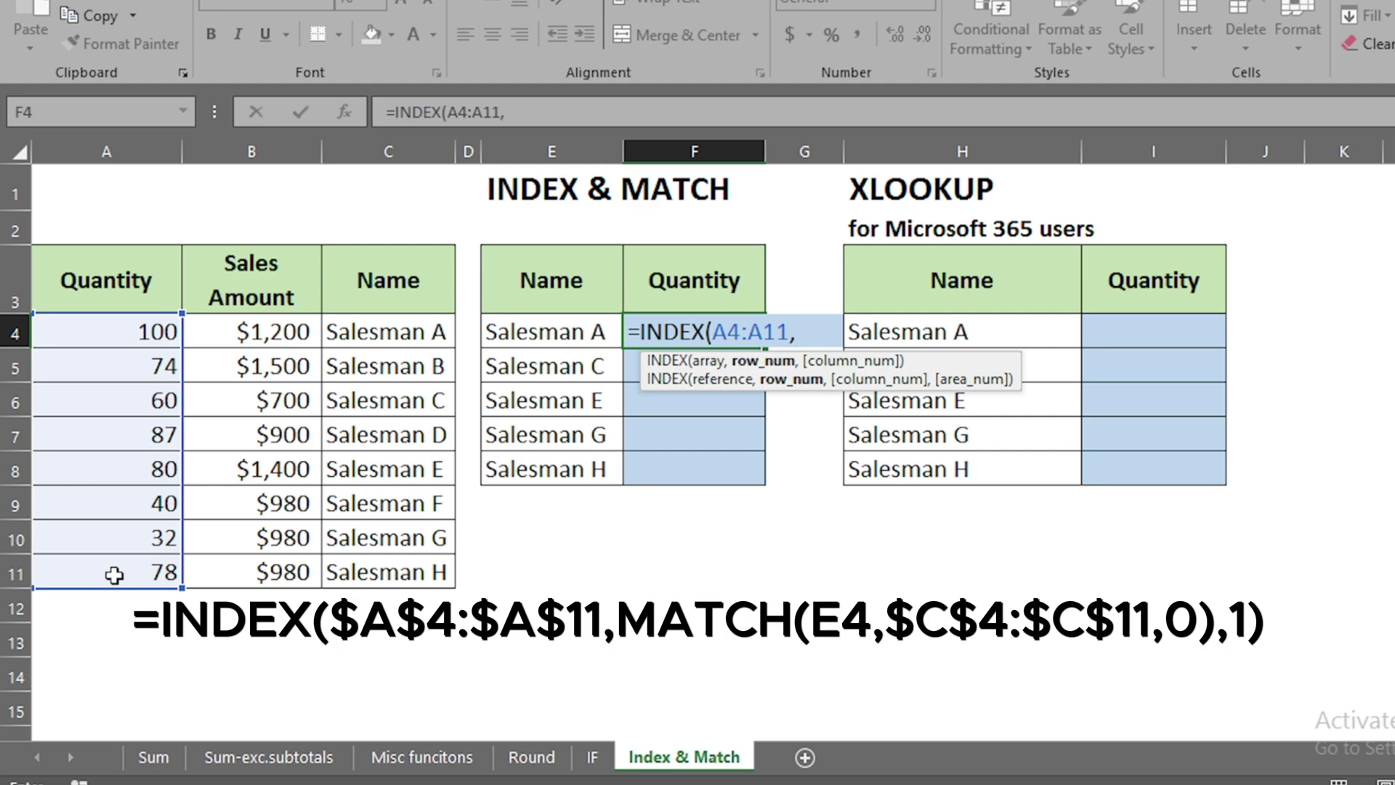
Step: Add MATCH(E4,C4:C11,0) as the row number of the F4 INDEX formula, using an exact match
{"action": "type", "text": "matc"}
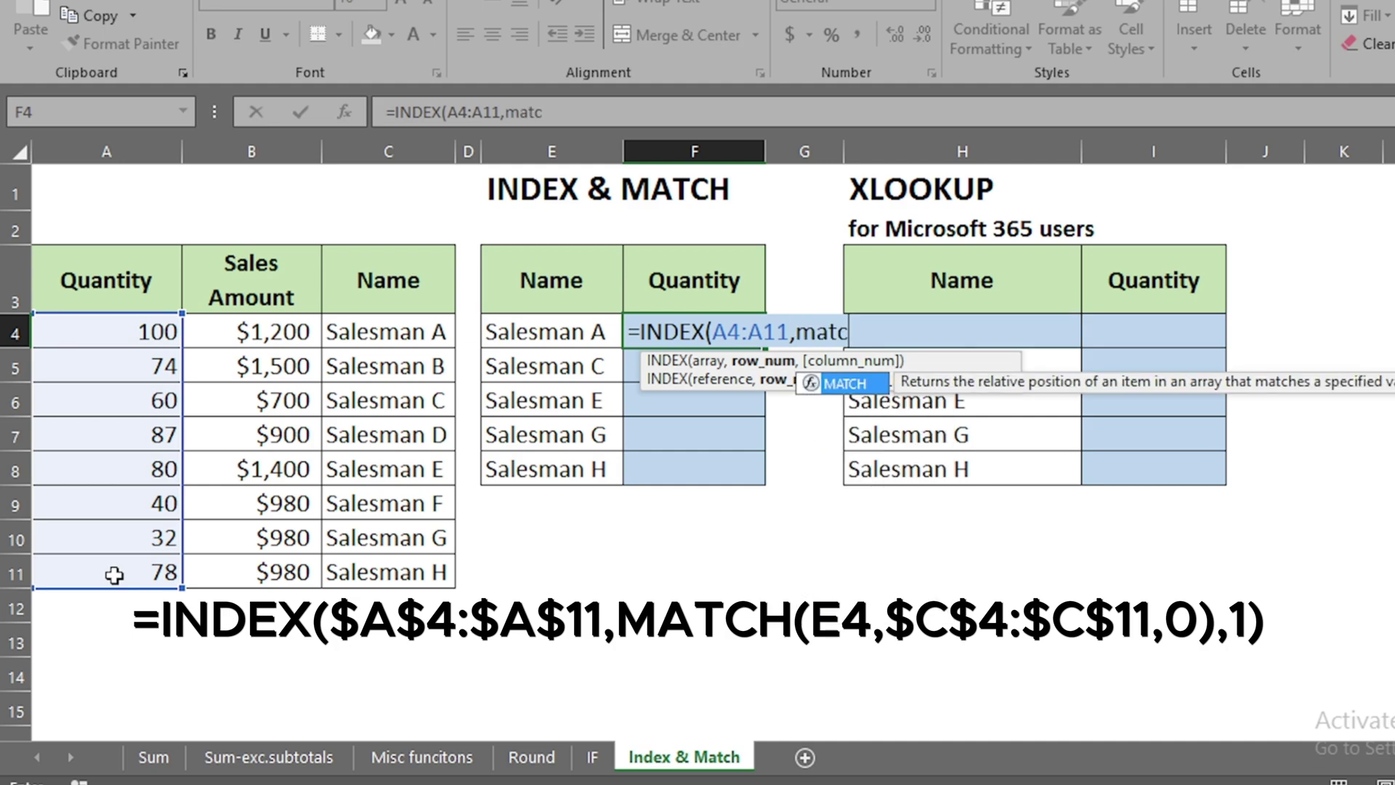
{"action": "key", "text": "Tab"}
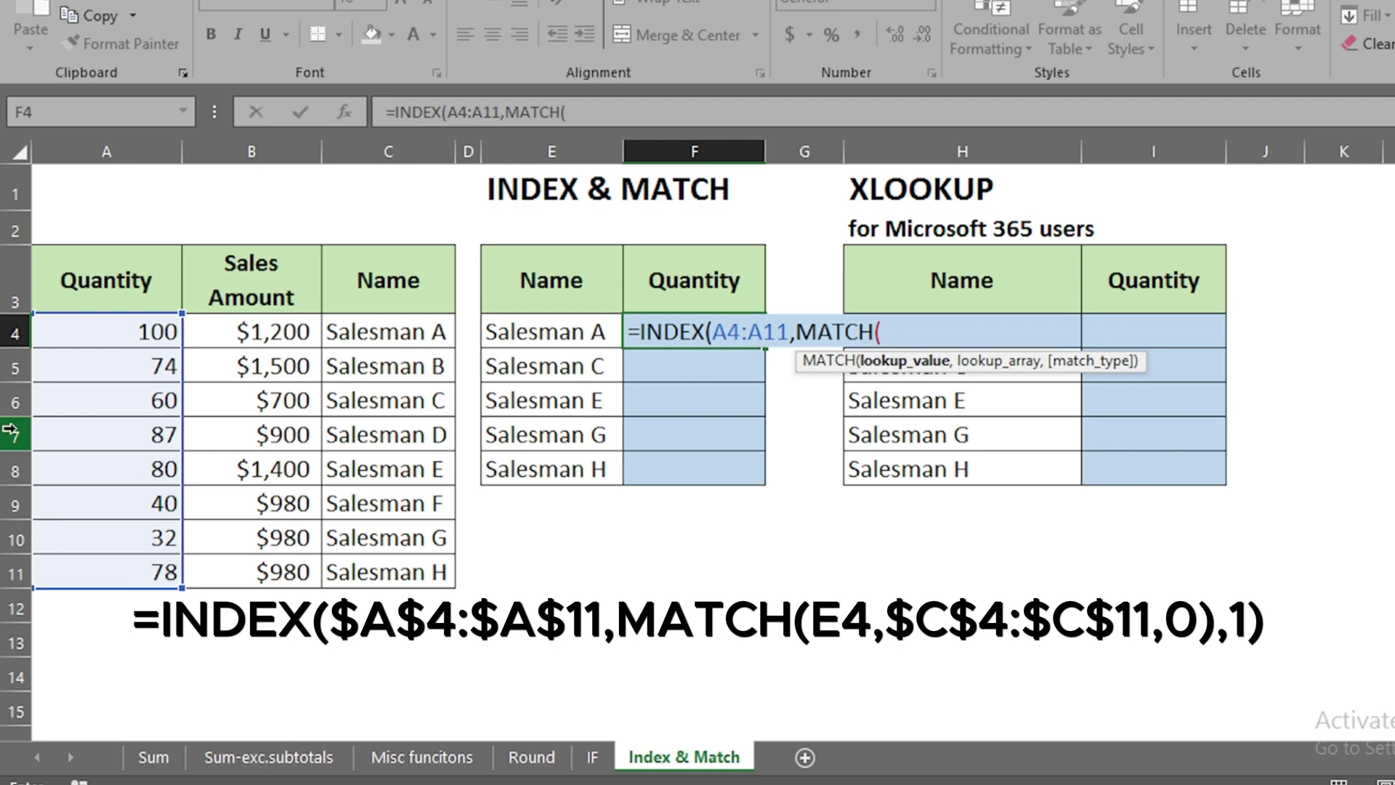
{"action": "left_click", "coordinate": [513, 335]}
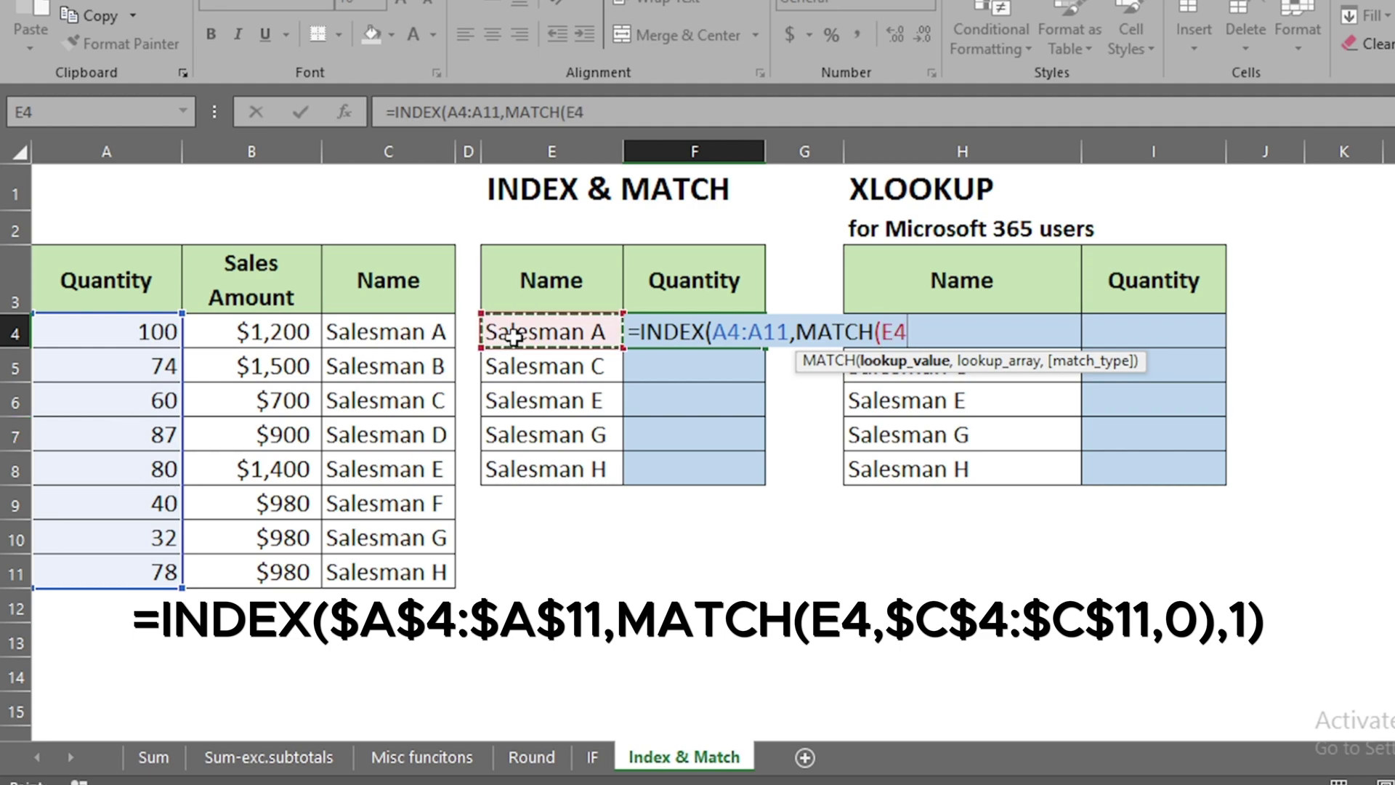
{"action": "type", "text": ","}
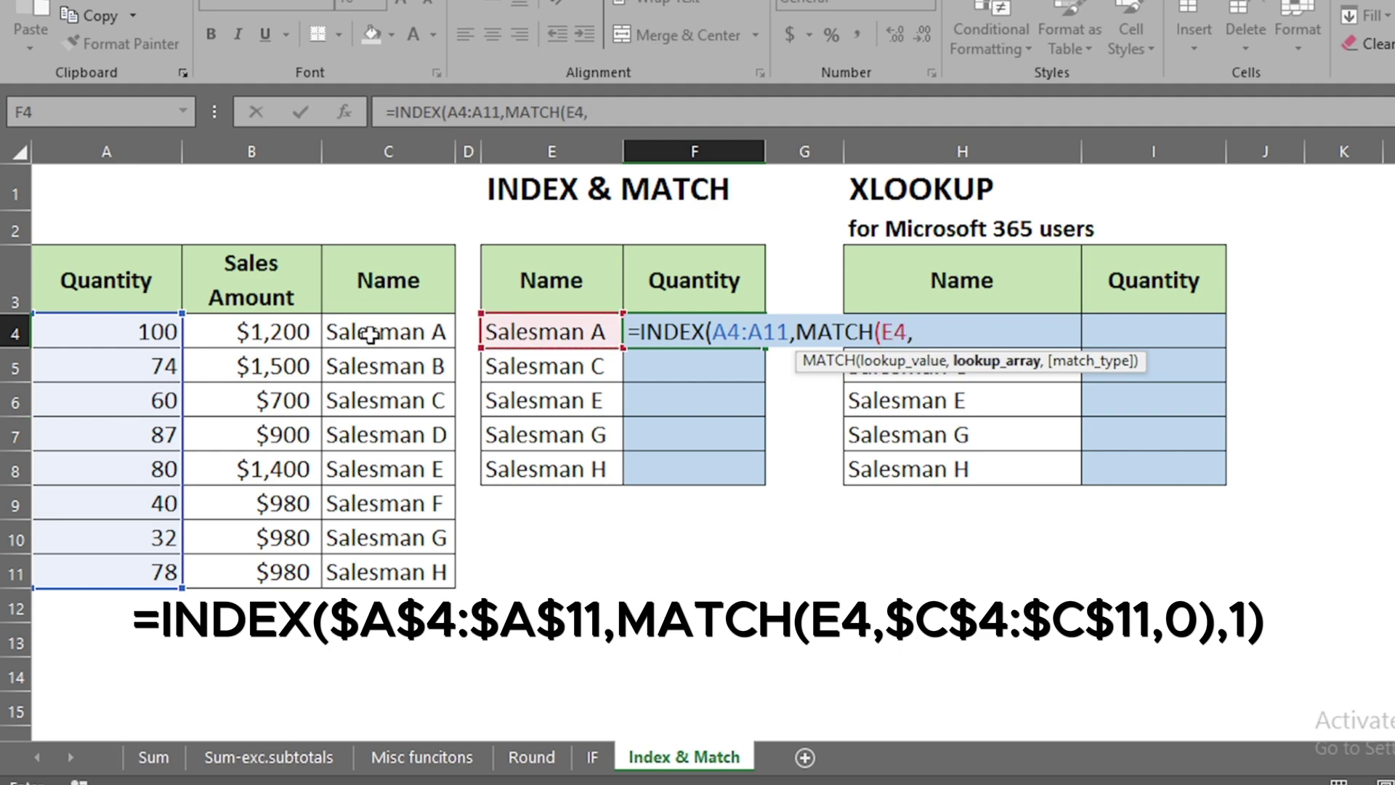
{"action": "left_click_drag", "start_coordinate": [370, 334], "coordinate": [381, 570]}
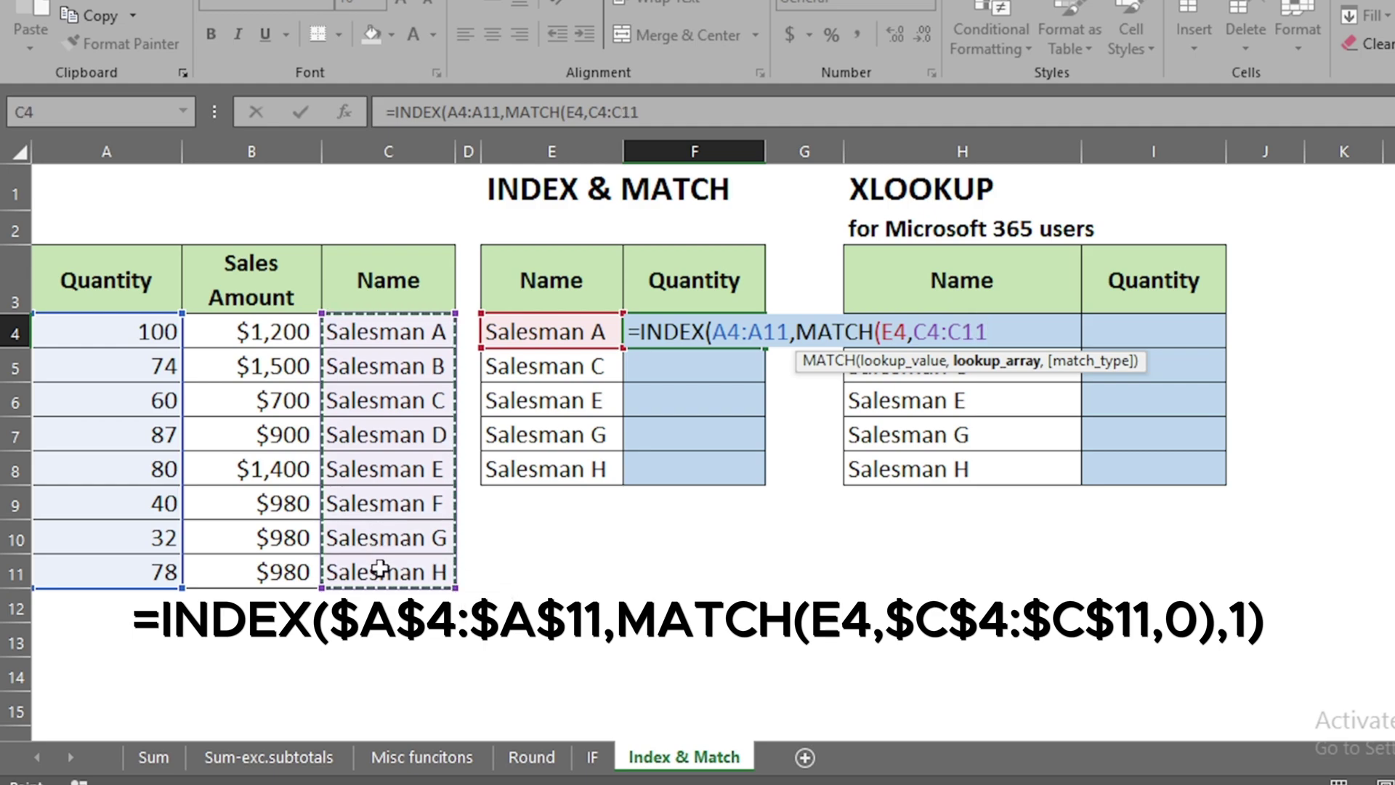
{"action": "type", "text": ","}
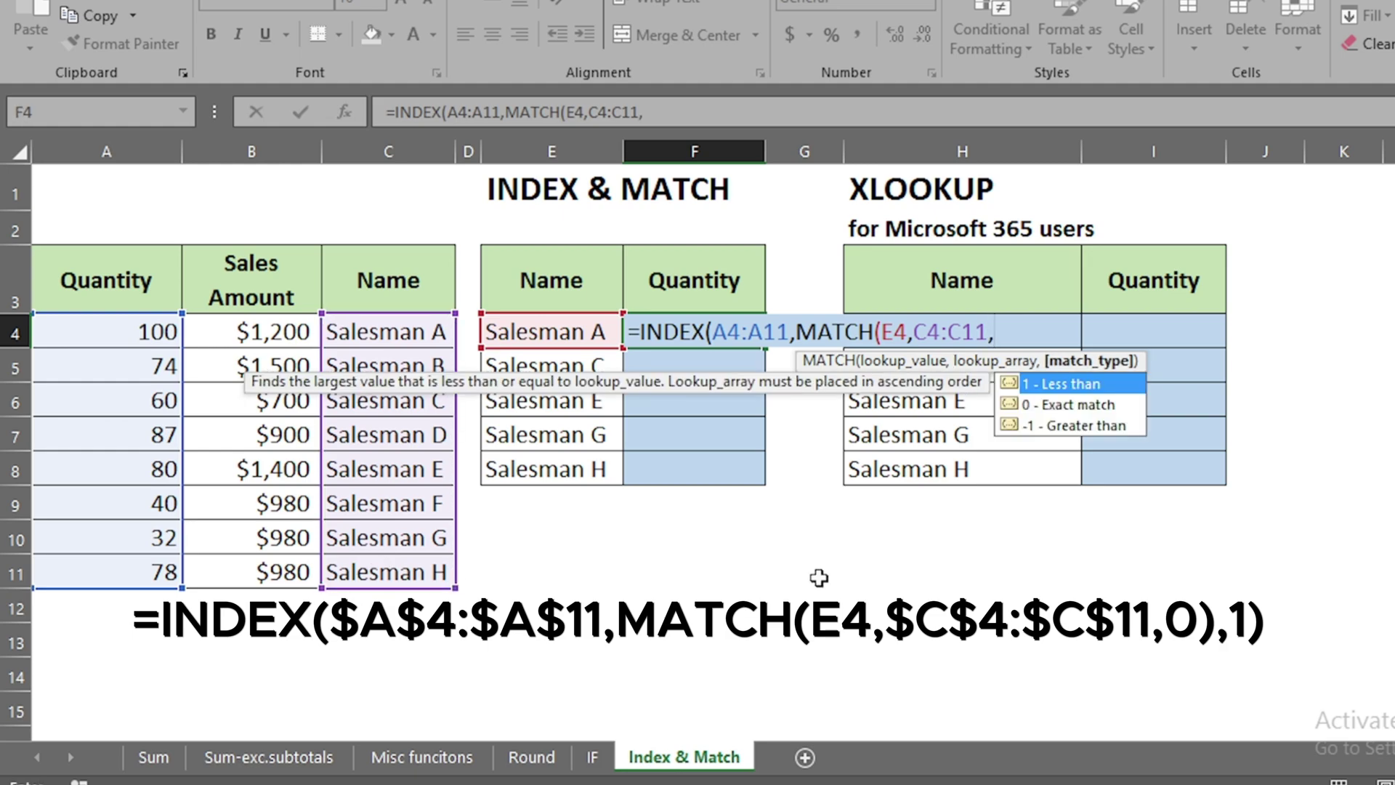
{"action": "left_click", "coordinate": [1036, 411]}
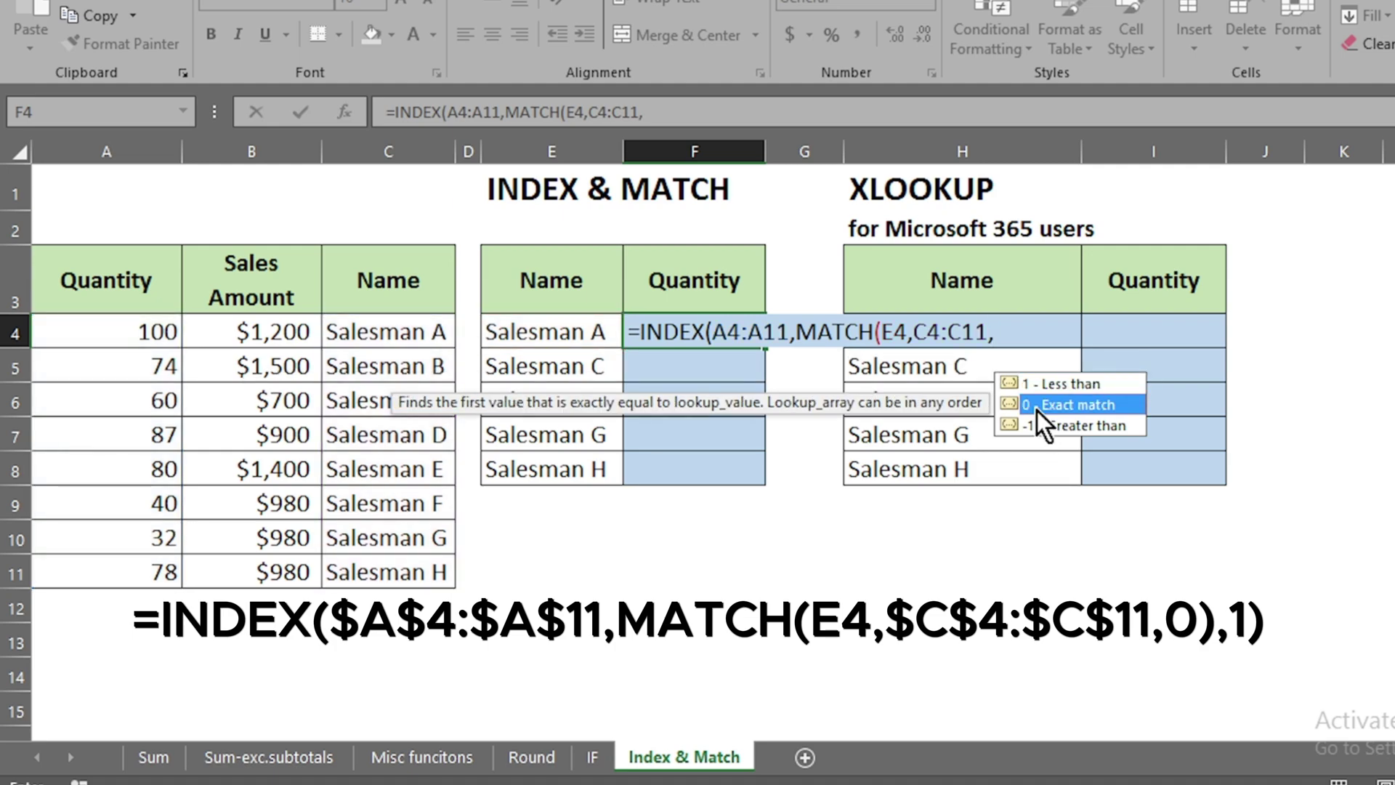
{"action": "double_click", "coordinate": [1035, 411]}
{"action": "type", "text": ")"}
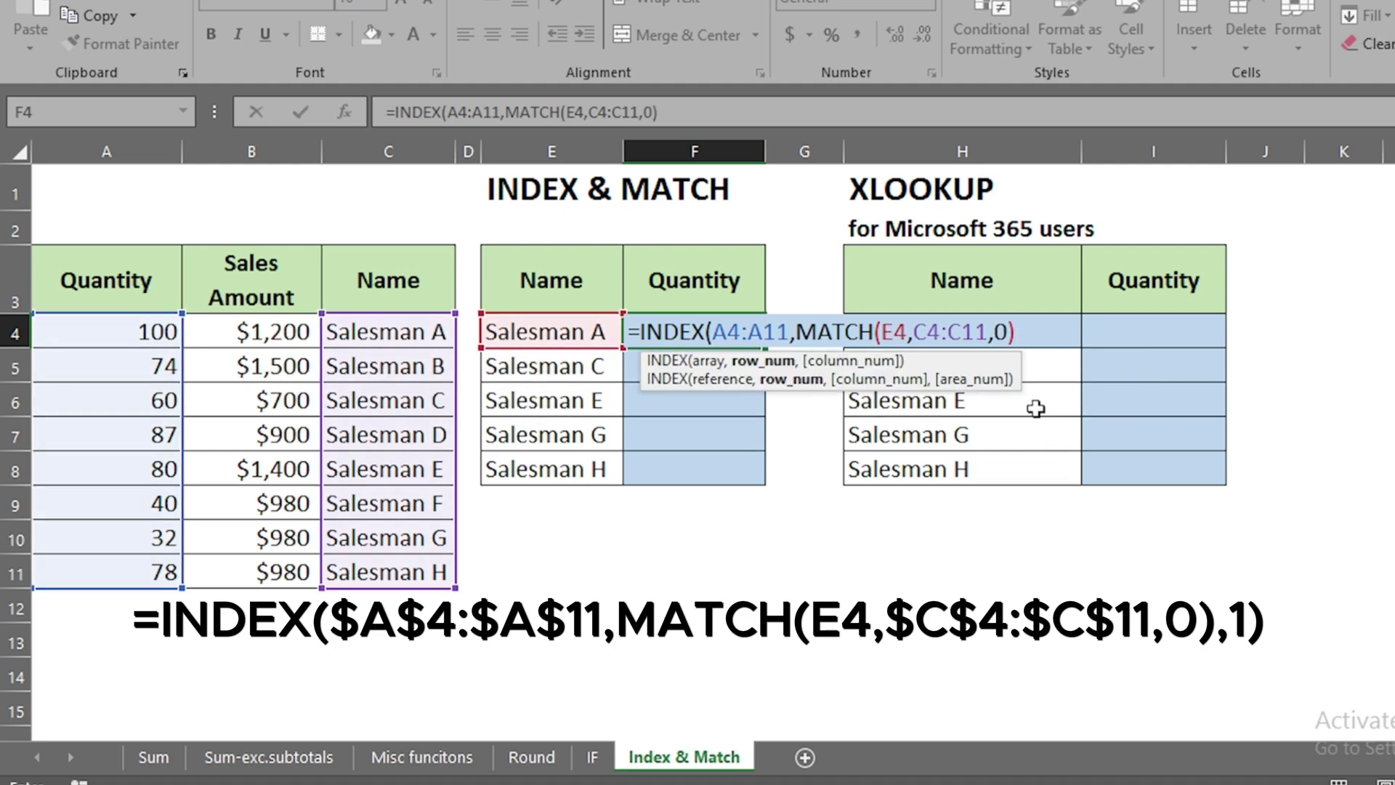
Step: Finish the F4 INDEX and MATCH formula with 1 as the column number
{"action": "type", "text": ","}
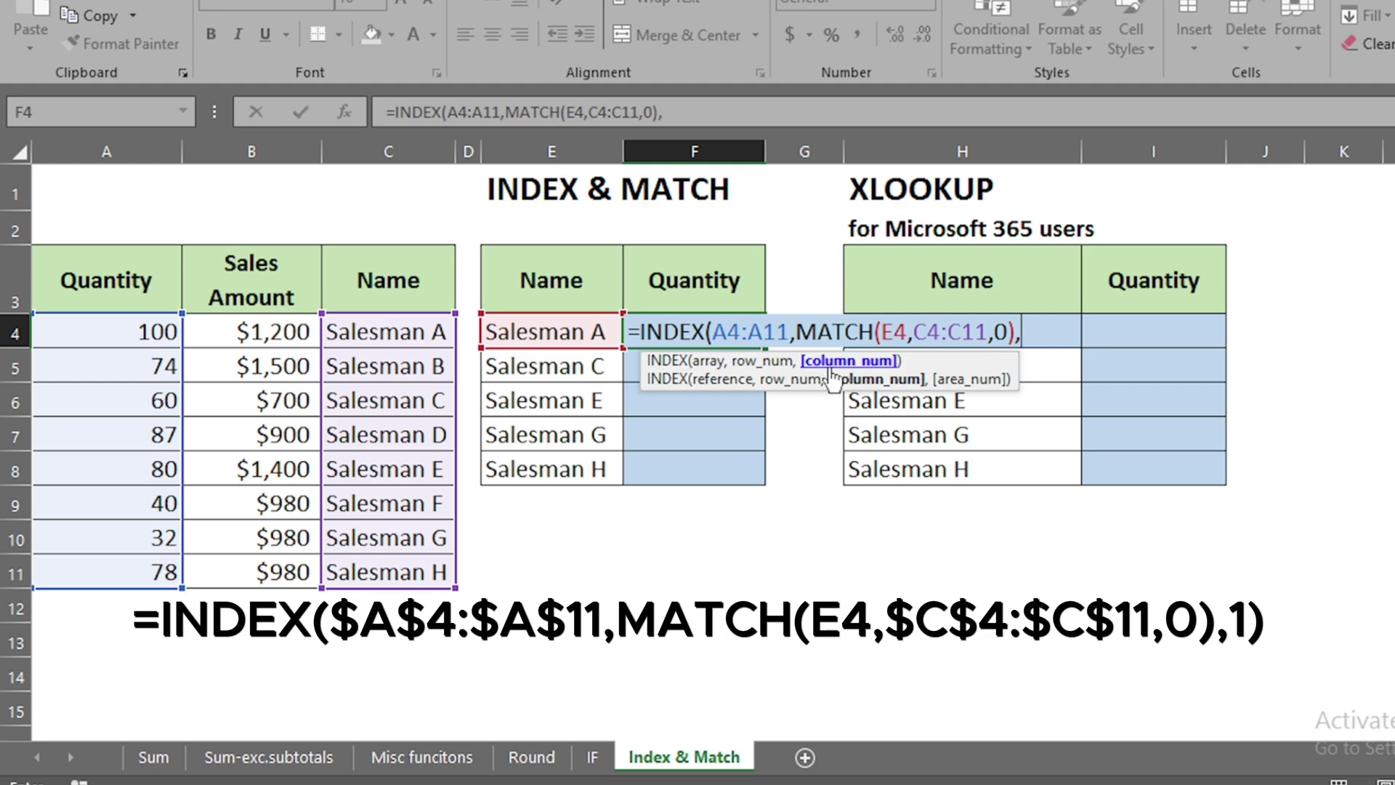
{"action": "type", "text": "1"}
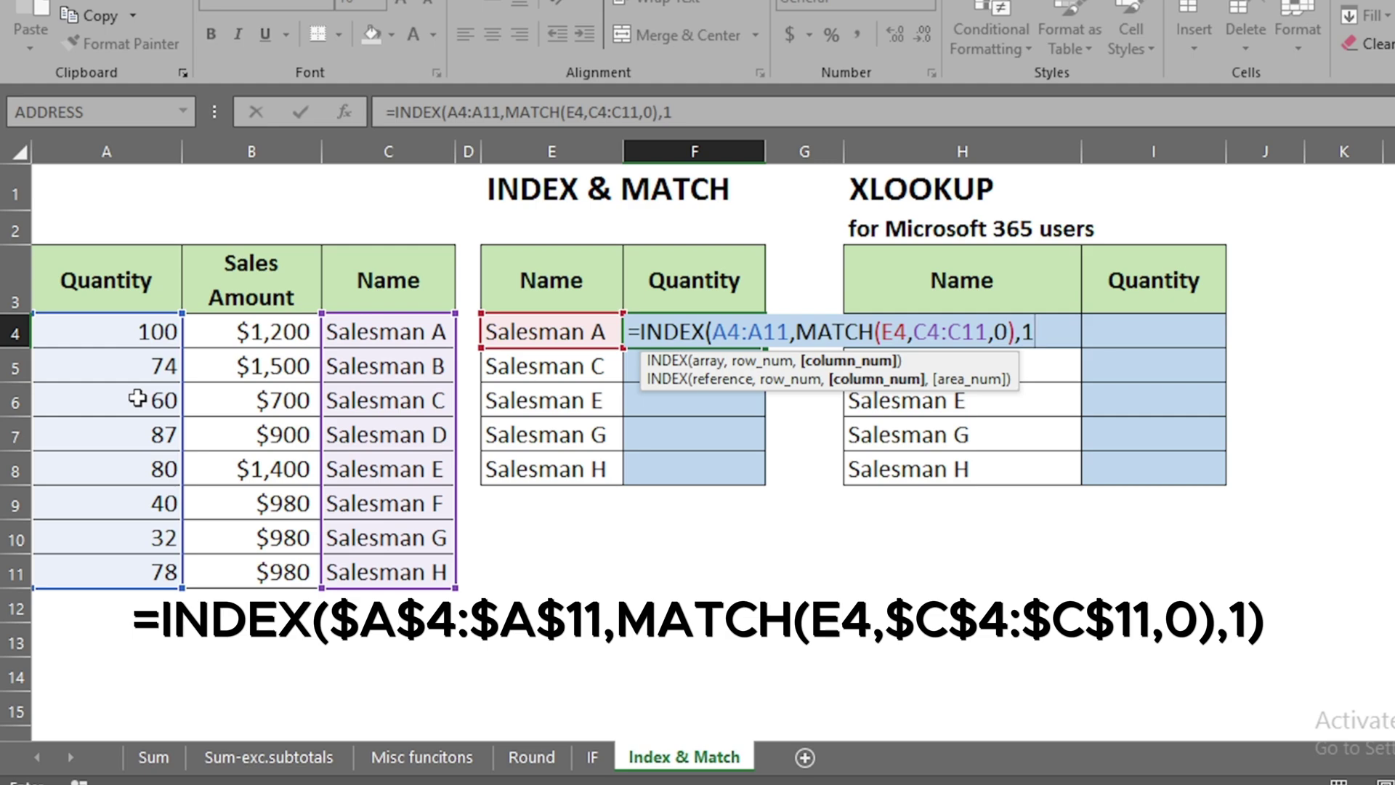
{"action": "type", "text": ")"}
{"action": "key", "text": "Return"}
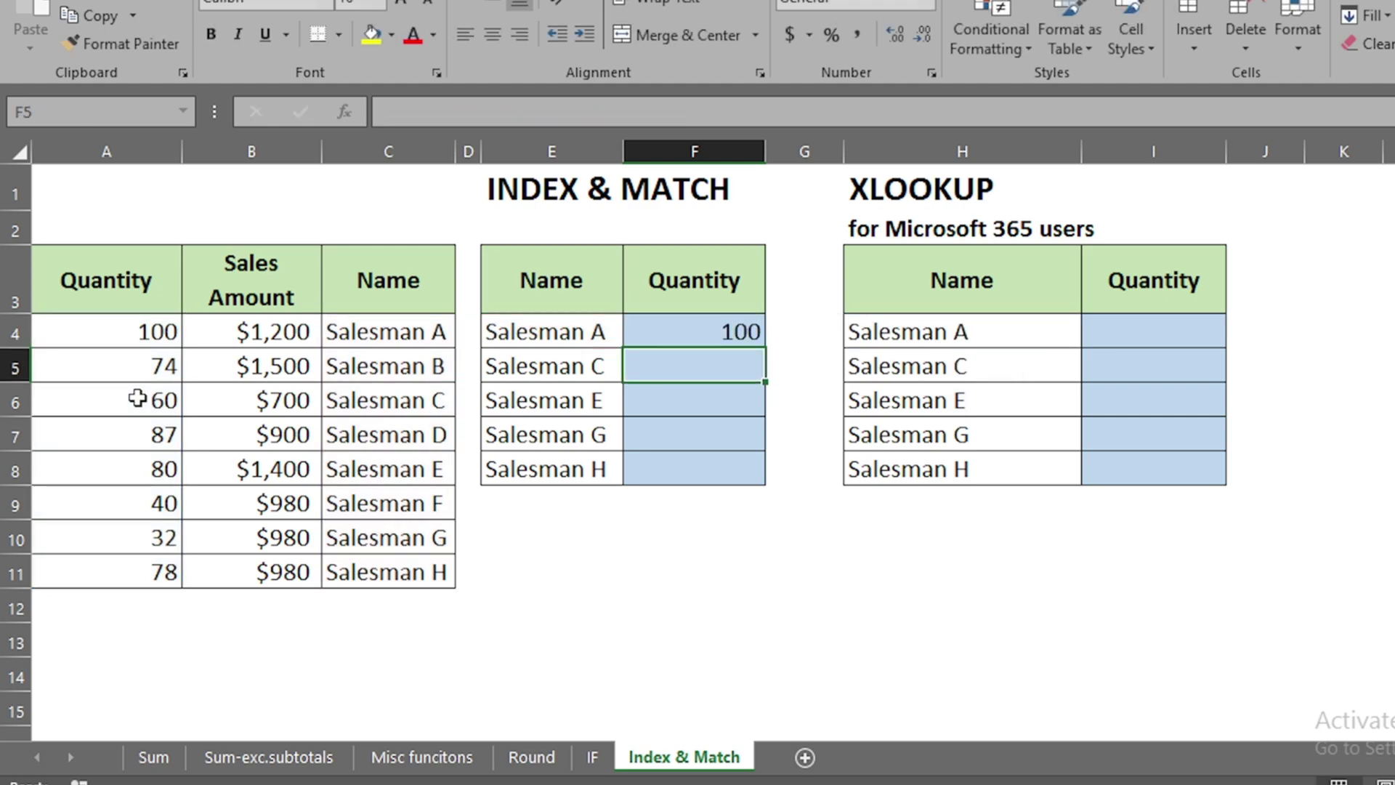
Step: Copy the INDEX and MATCH quantity formula from F4 down through F8
{"action": "key", "text": "Up"}
{"action": "key", "text": "ctrl+c"}
{"action": "key", "text": "shift+Down"}
{"action": "key", "text": "shift+Down"}
{"action": "key", "text": "shift+Down"}
{"action": "key", "text": "shift+Down"}
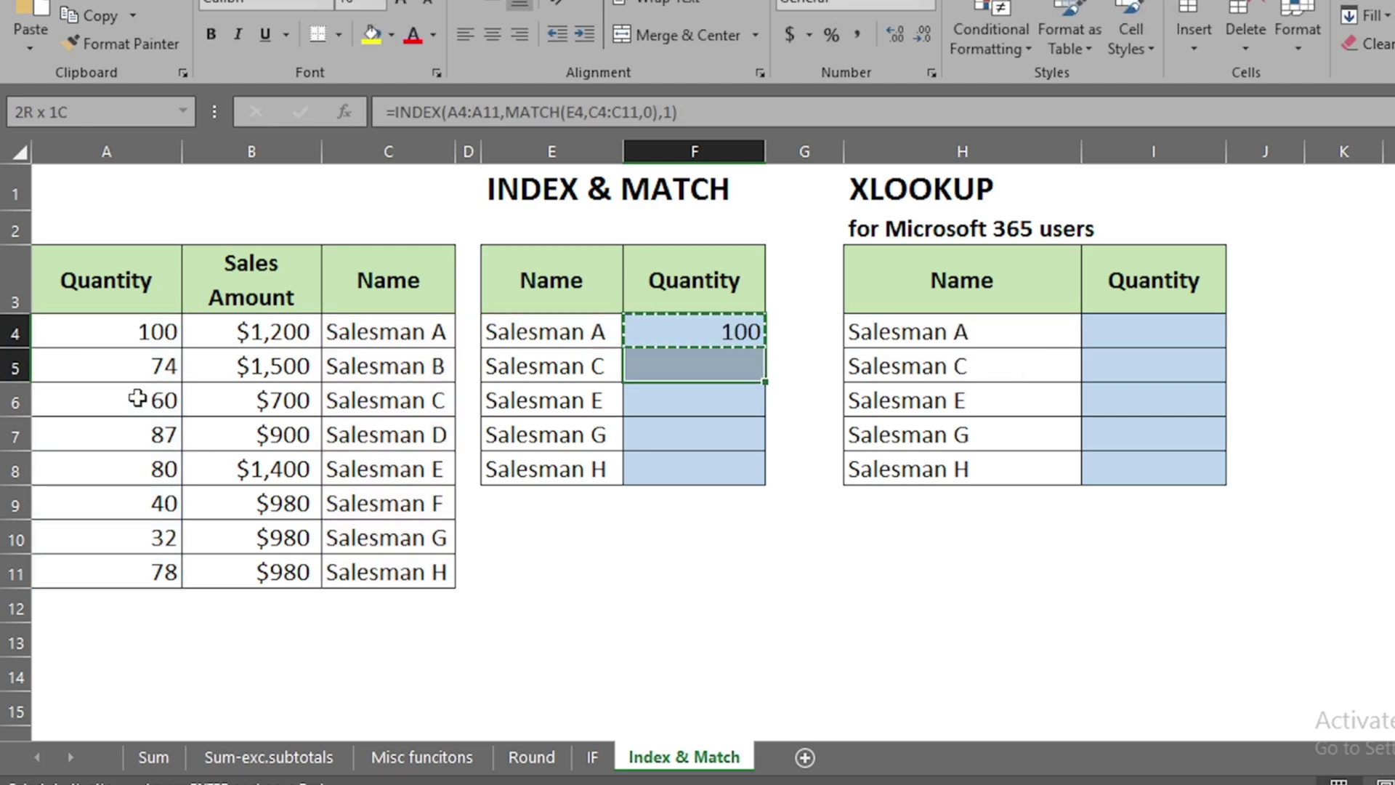
{"action": "key", "text": "ctrl+v"}
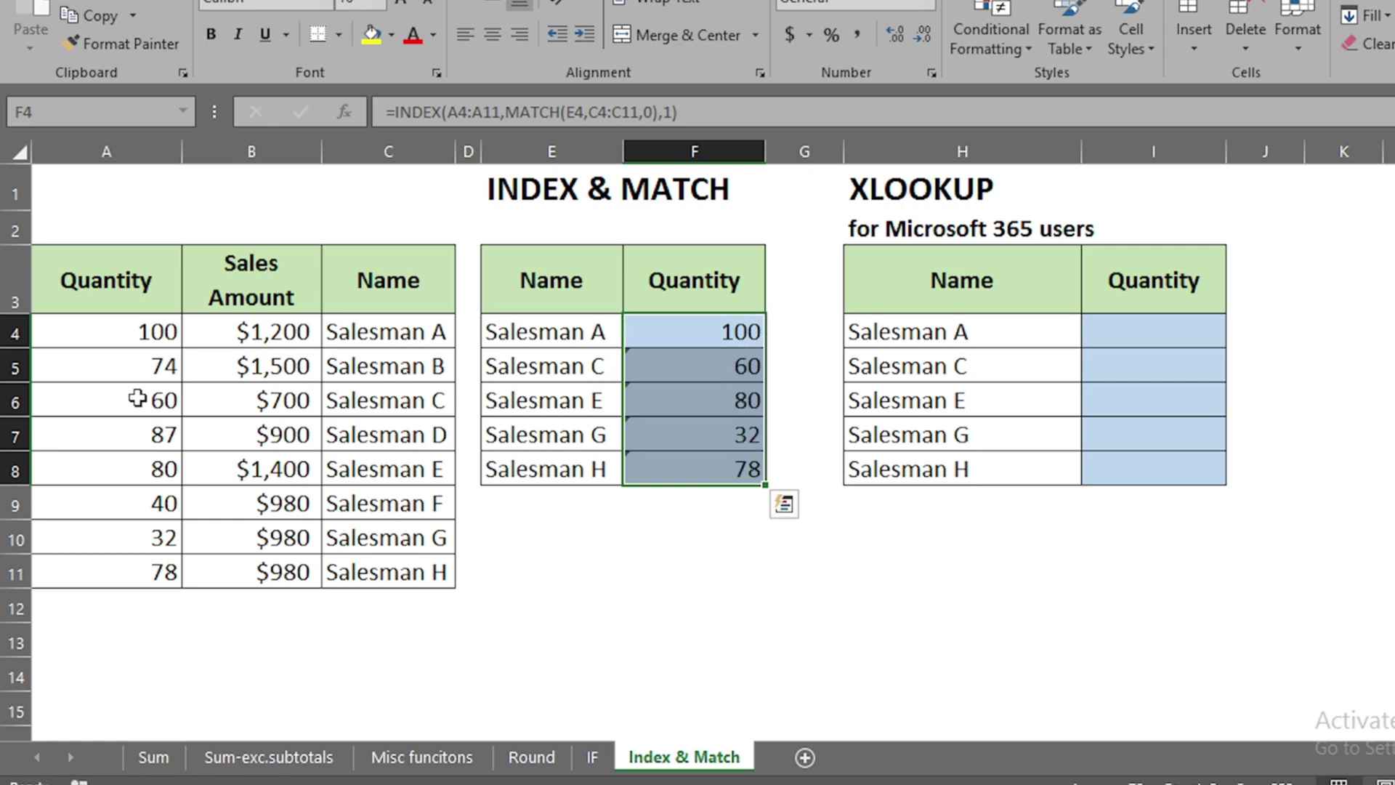
{"action": "key", "text": "Escape"}
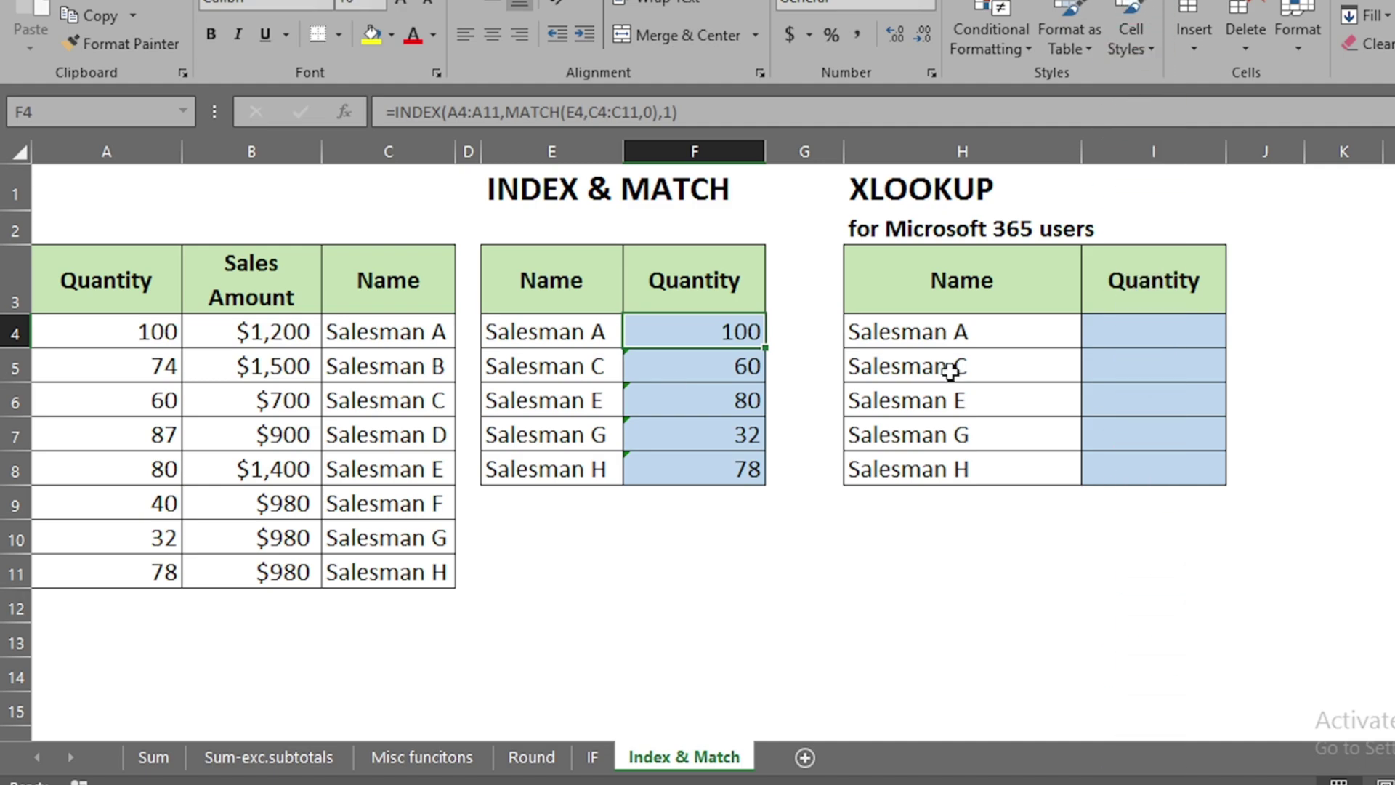
Step: Begin an XLOOKUP formula in I4 with H4 as the lookup value and C4:C11 as the lookup array
{"action": "left_click", "coordinate": [1134, 337]}
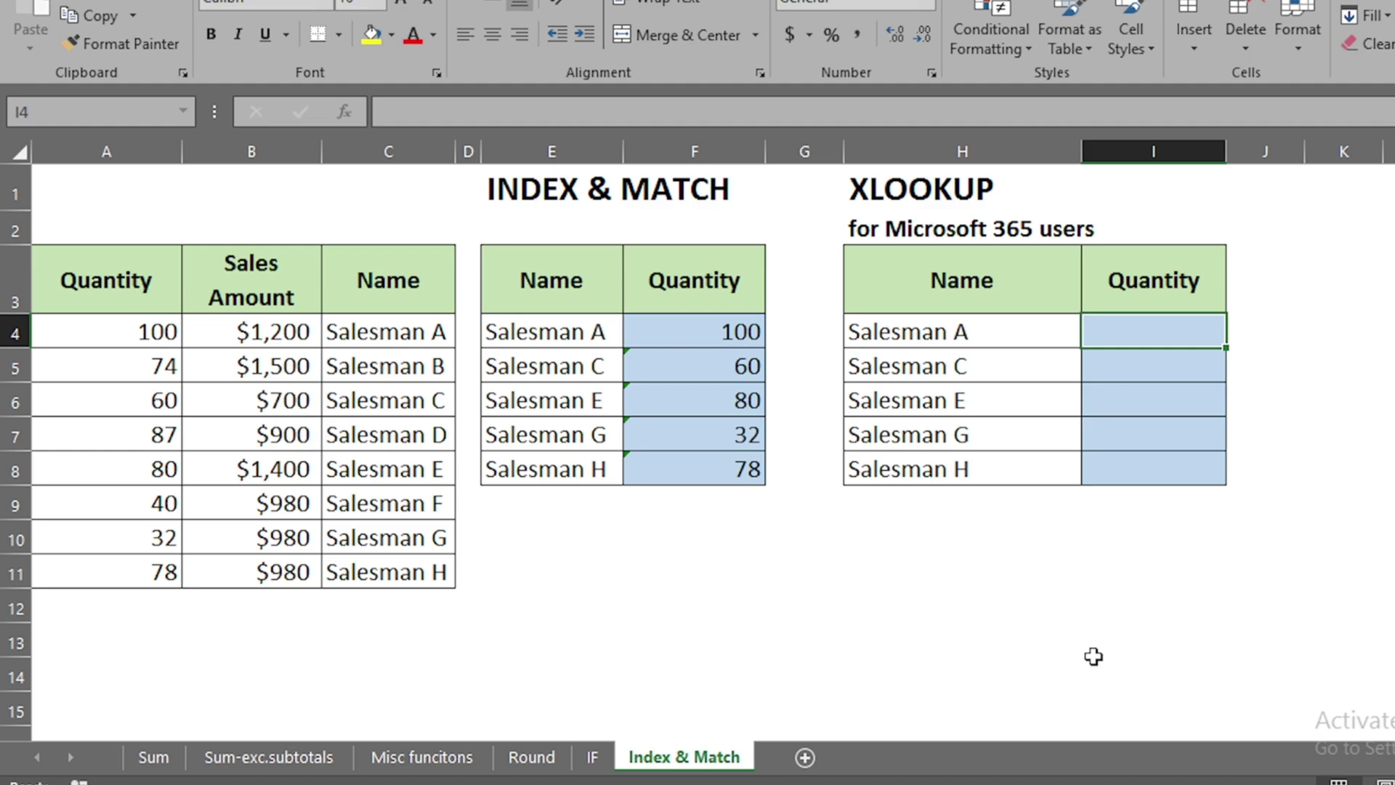
{"action": "type", "text": "=xlo"}
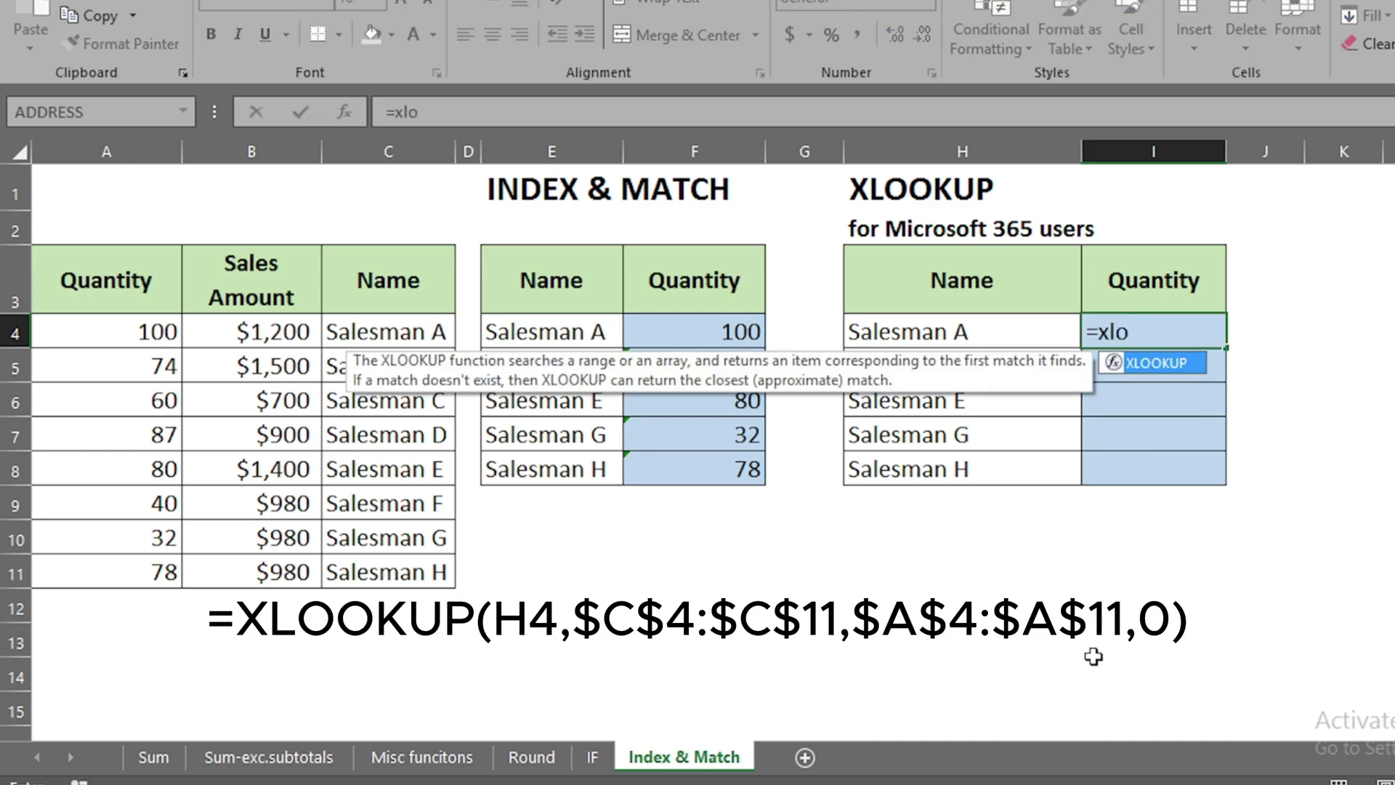
{"action": "key", "text": "Tab"}
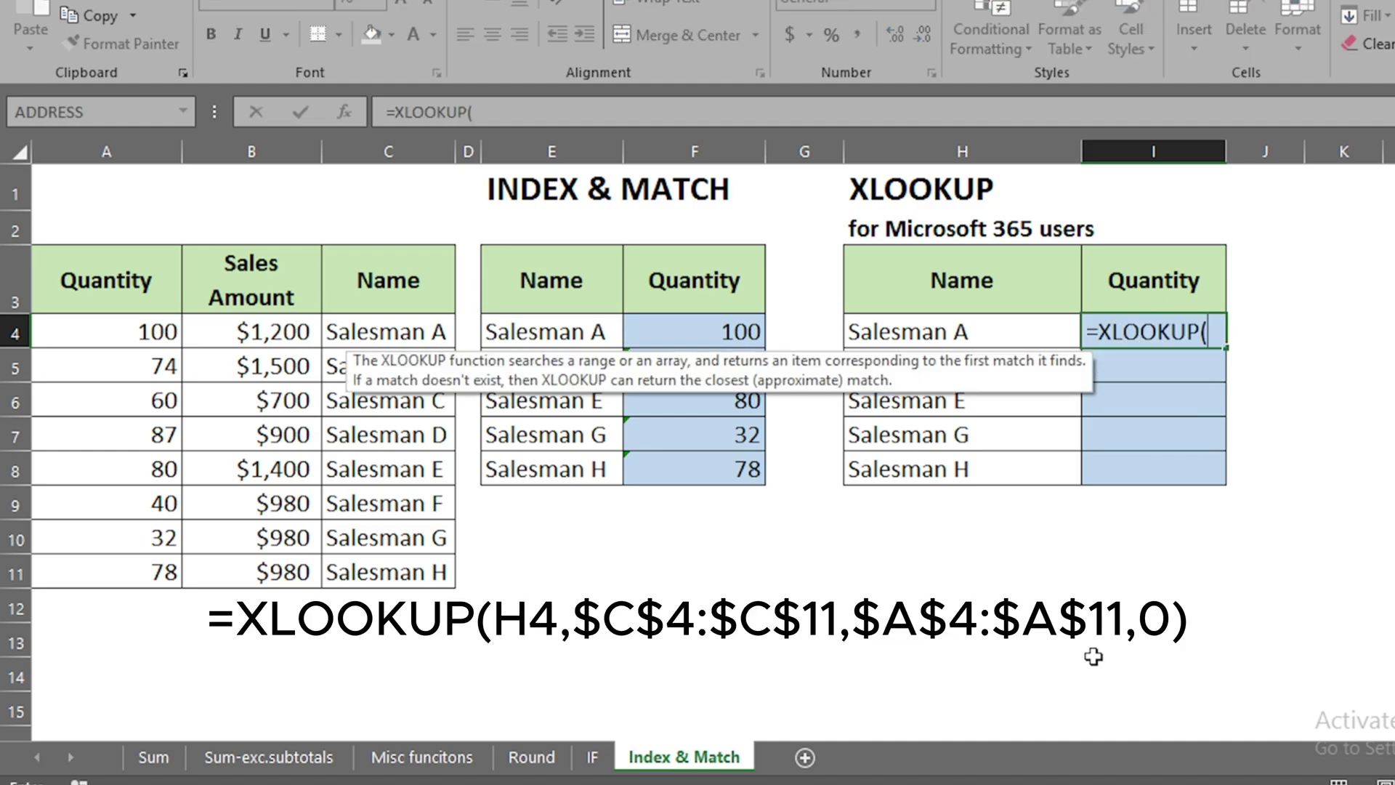
{"action": "left_click", "coordinate": [956, 329]}
{"action": "type", "text": ","}
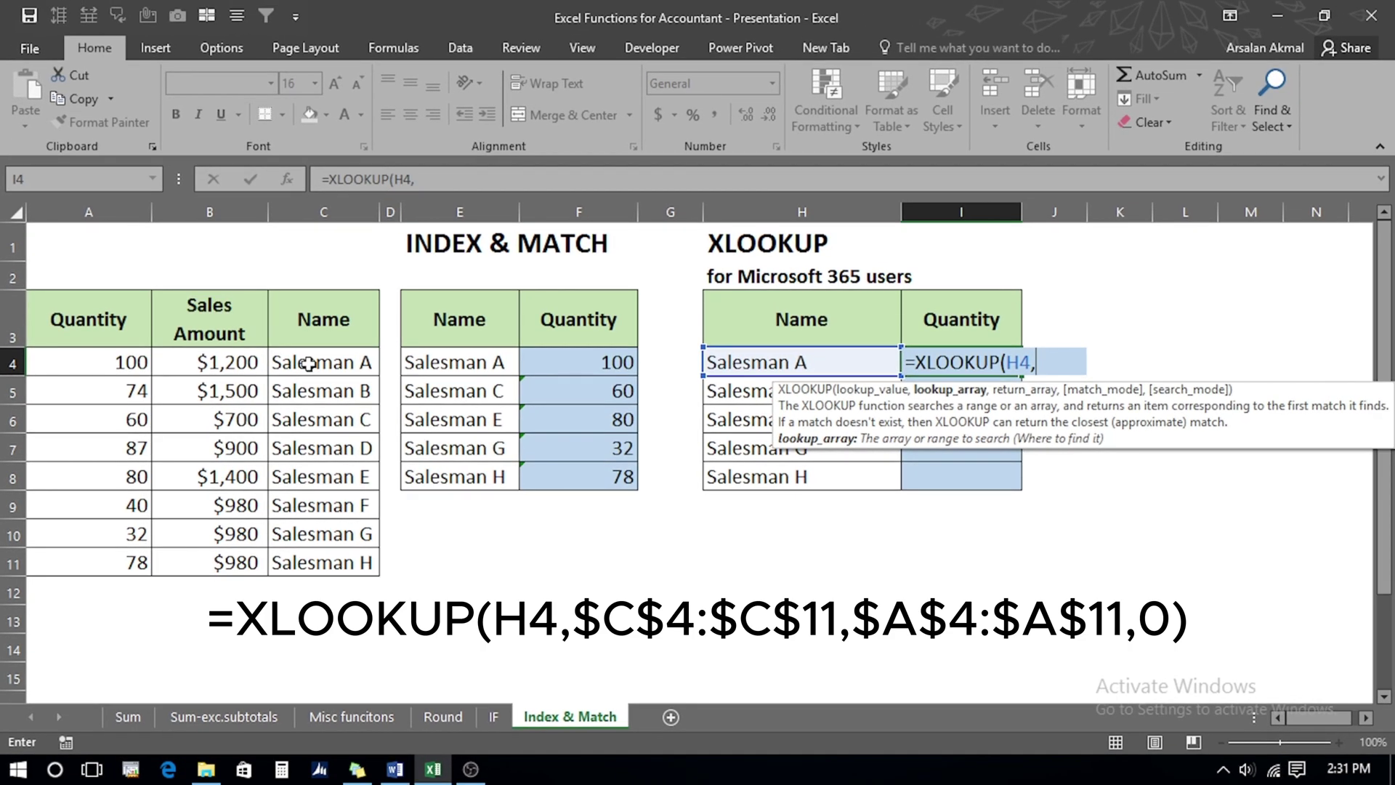
{"action": "left_click_drag", "start_coordinate": [370, 332], "coordinate": [370, 563]}
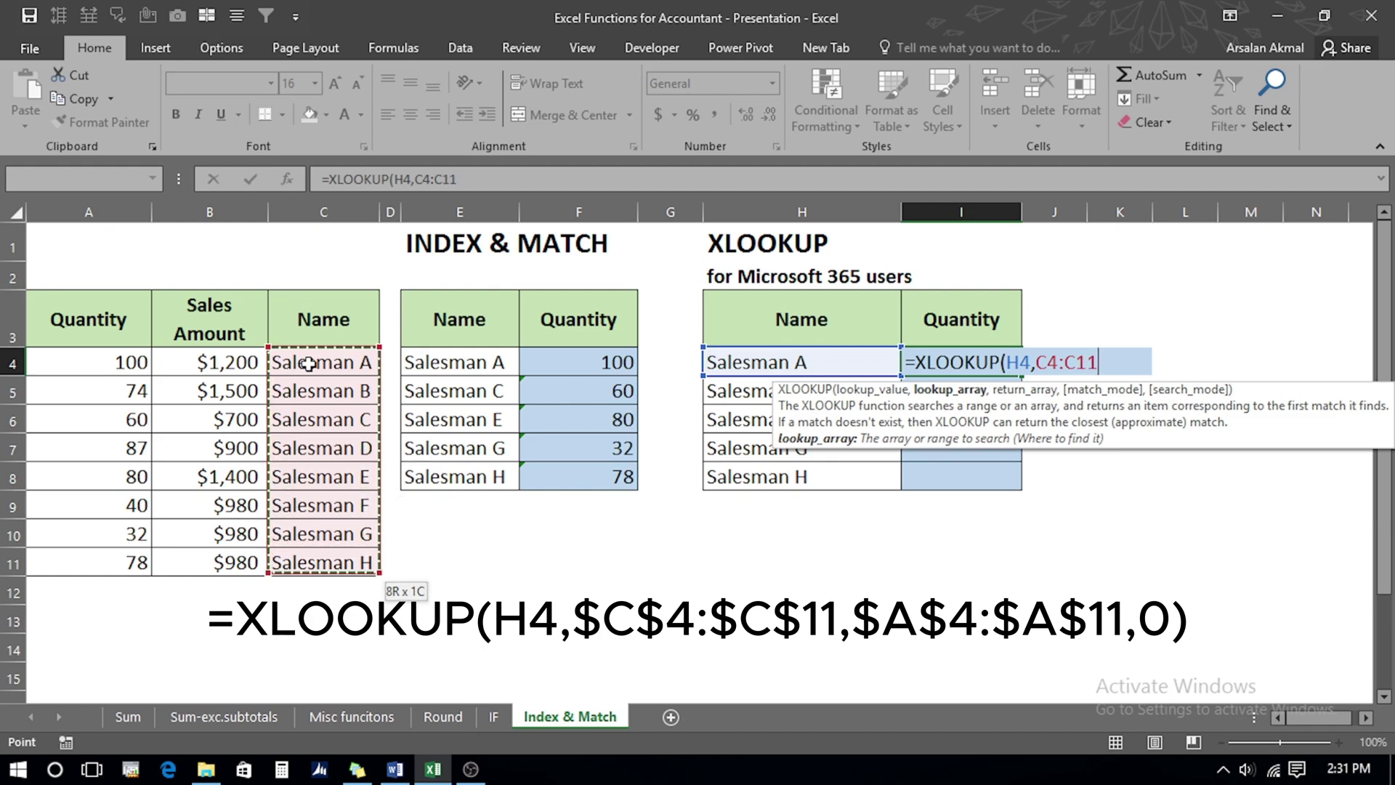
{"action": "type", "text": ","}
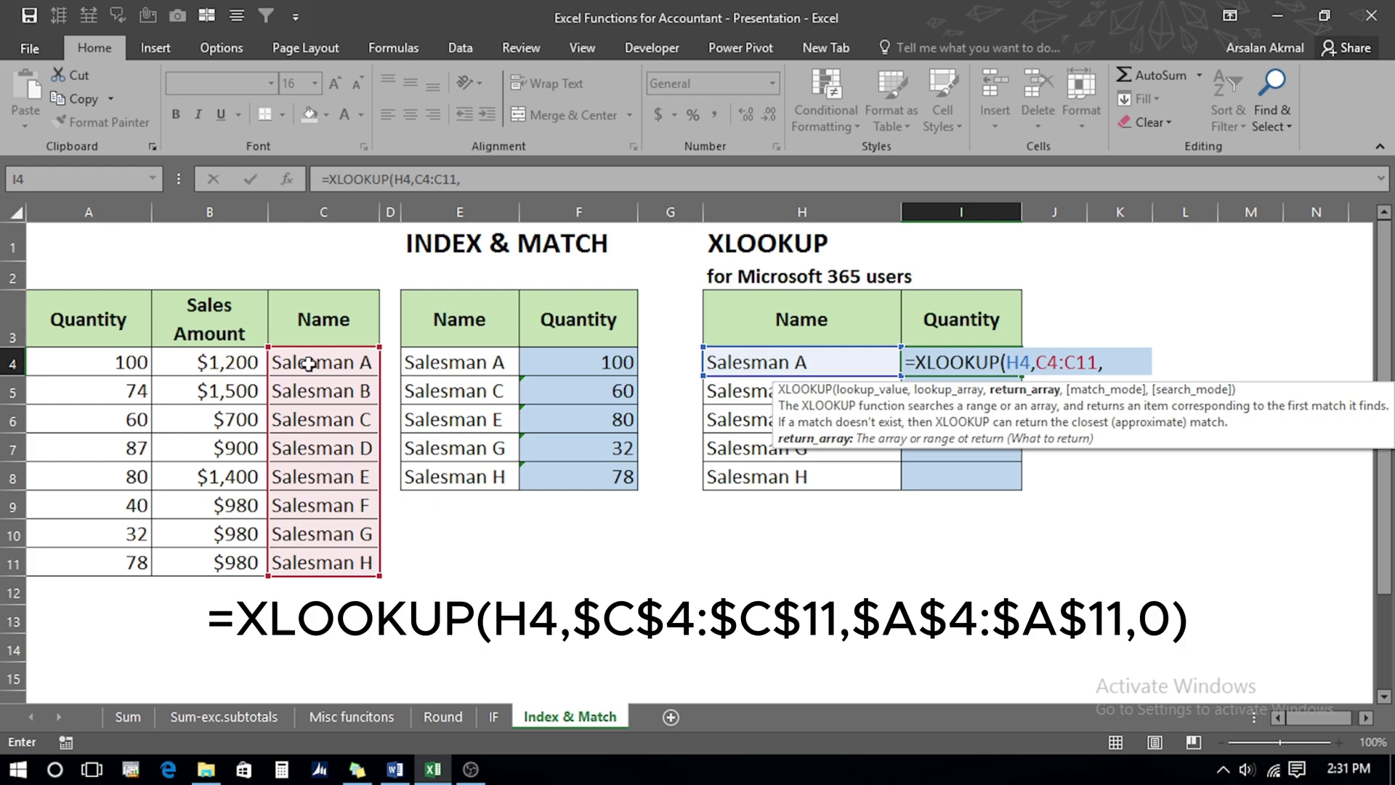
Step: Finish the I4 XLOOKUP formula with A4:A11 as the return array and 0 for an exact match
{"action": "left_click", "coordinate": [77, 363]}
{"action": "left_click_drag", "start_coordinate": [78, 363], "coordinate": [85, 563]}
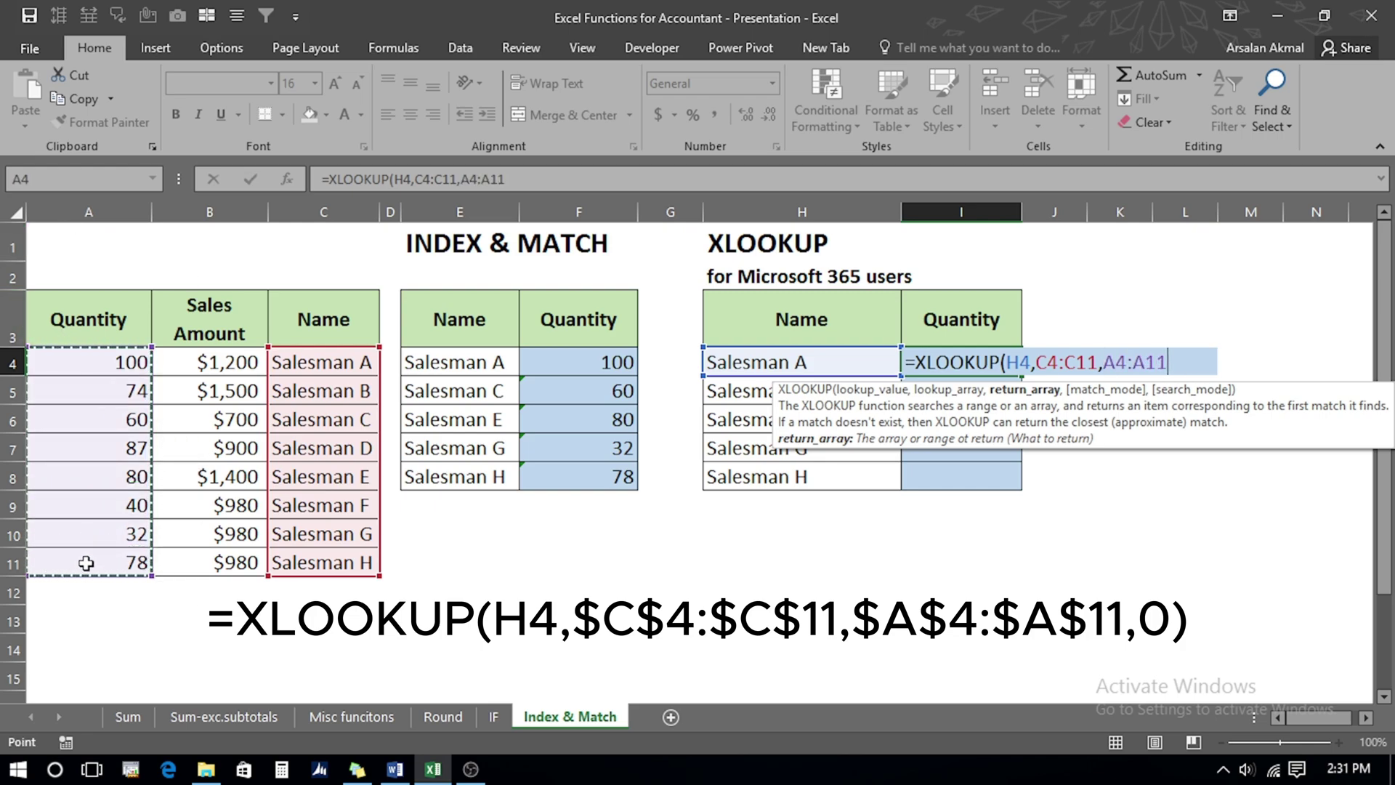
{"action": "type", "text": ","}
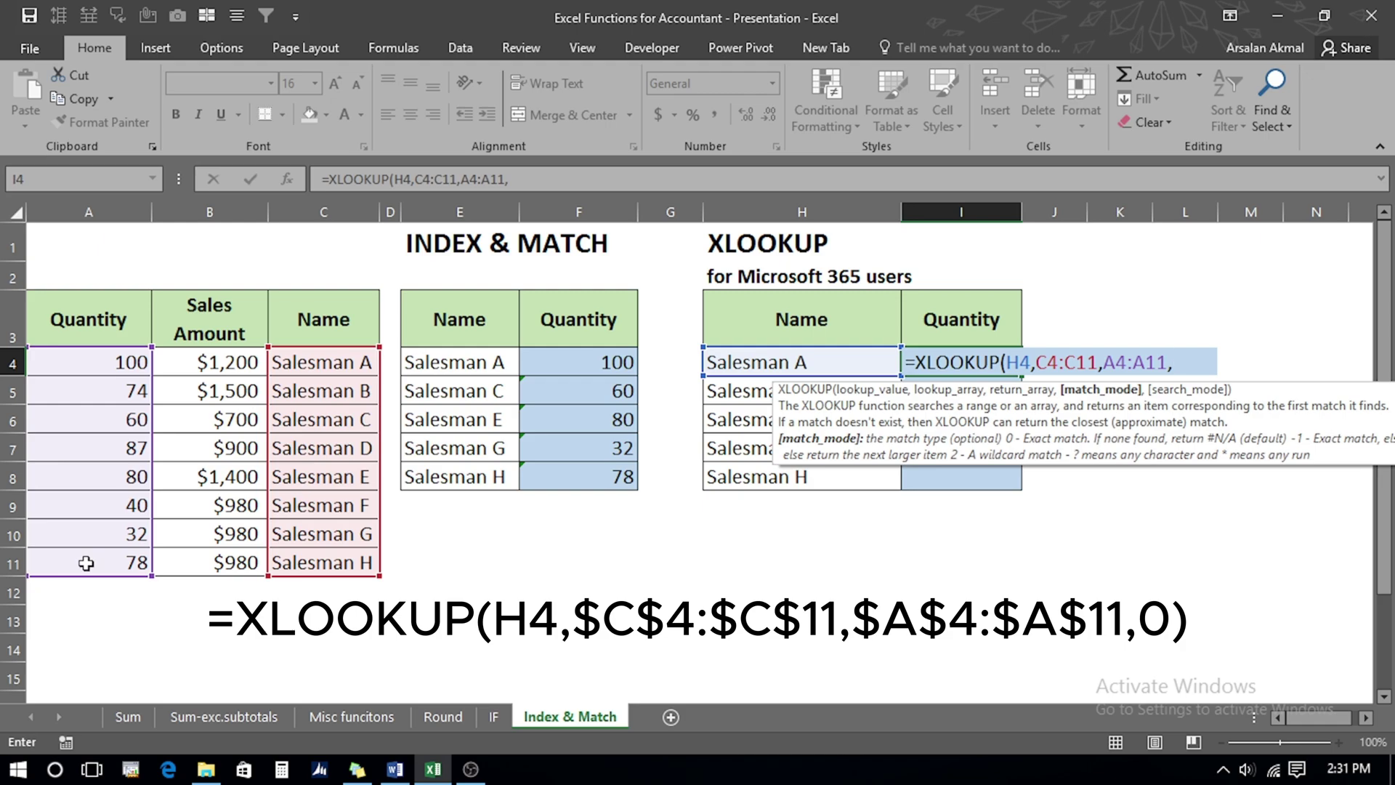
{"action": "type", "text": "0)"}
{"action": "key", "text": "Return"}
{"action": "key", "text": "Up"}
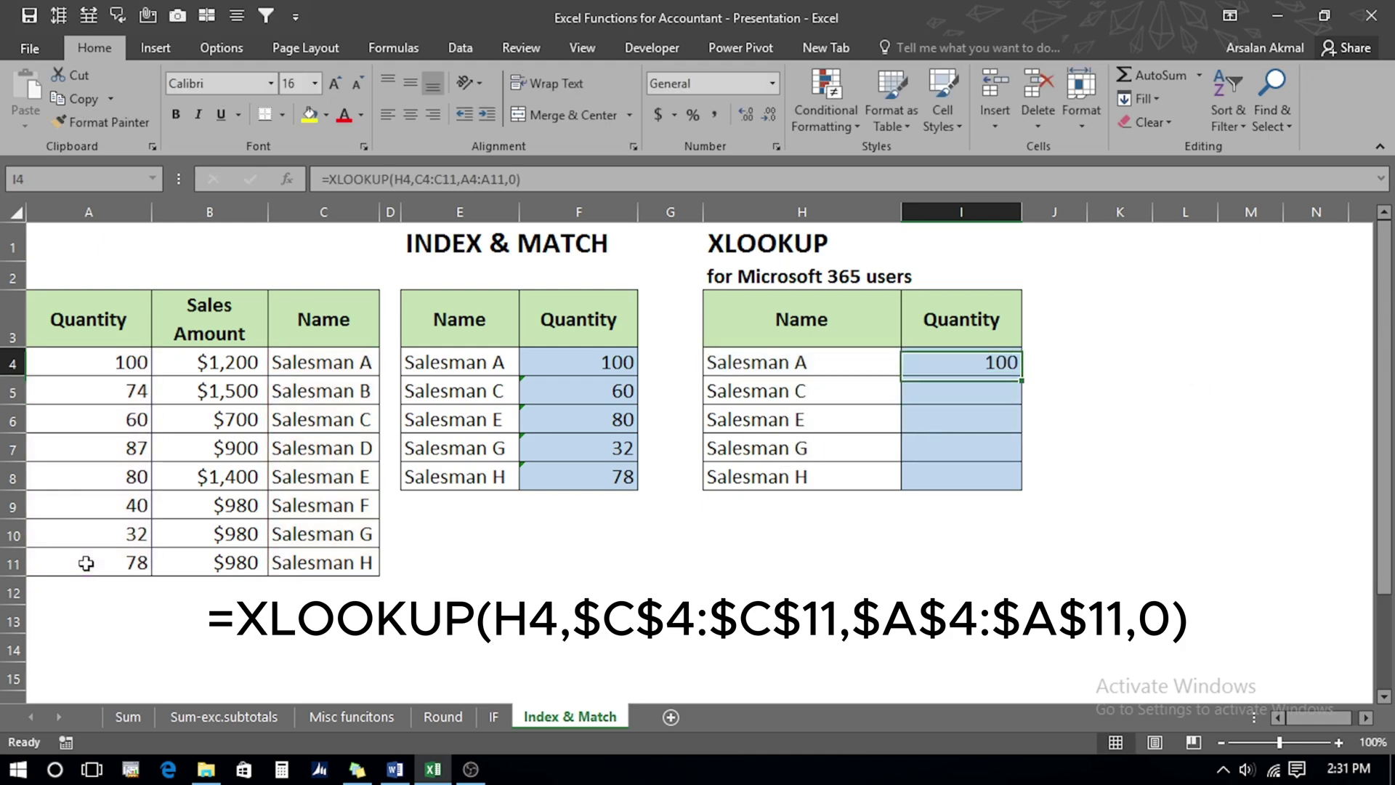
Step: Copy the XLOOKUP quantity formula from I4 down through I8
{"action": "key", "text": "ctrl+c"}
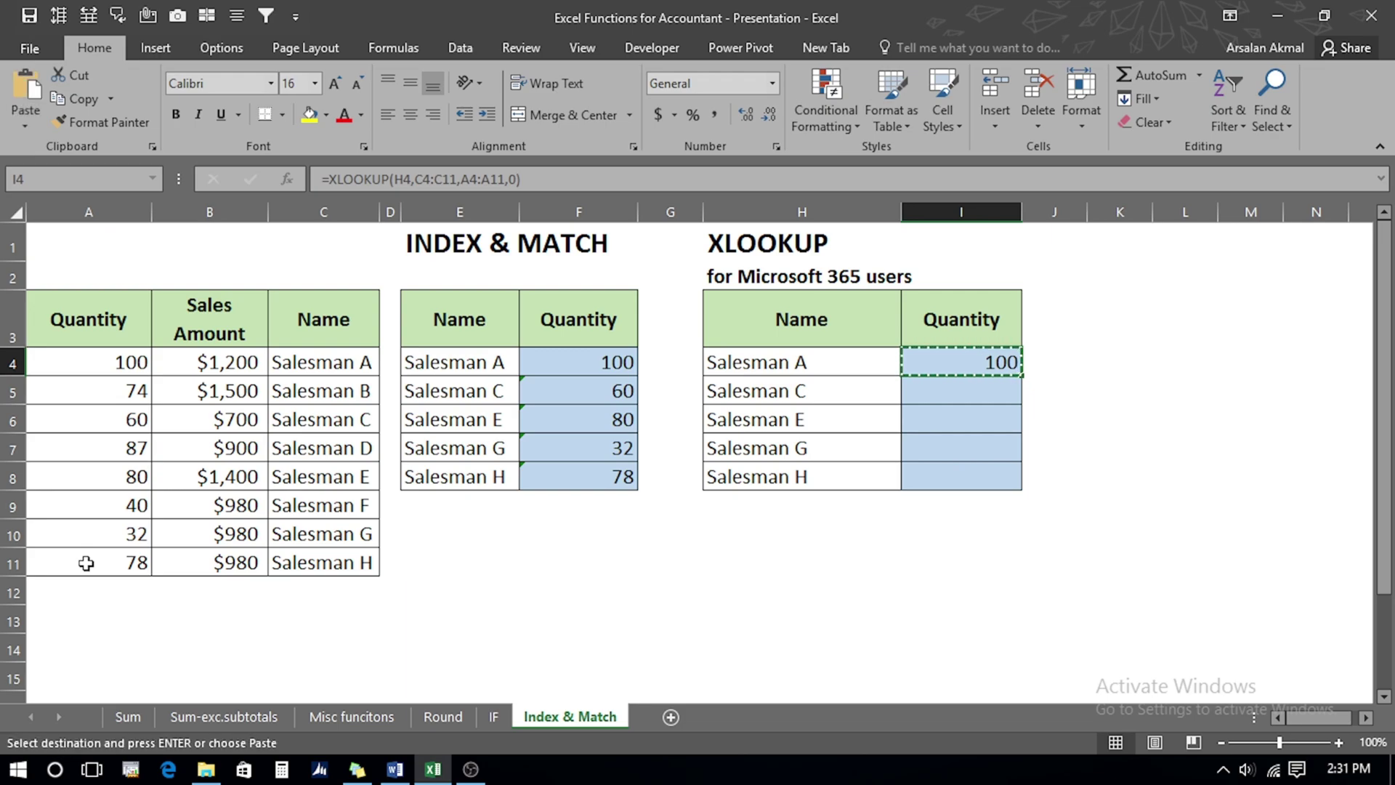
{"action": "key", "text": "shift+Down"}
{"action": "key", "text": "shift+Down"}
{"action": "key", "text": "shift+Down"}
{"action": "key", "text": "shift+Down"}
{"action": "key", "text": "Return"}
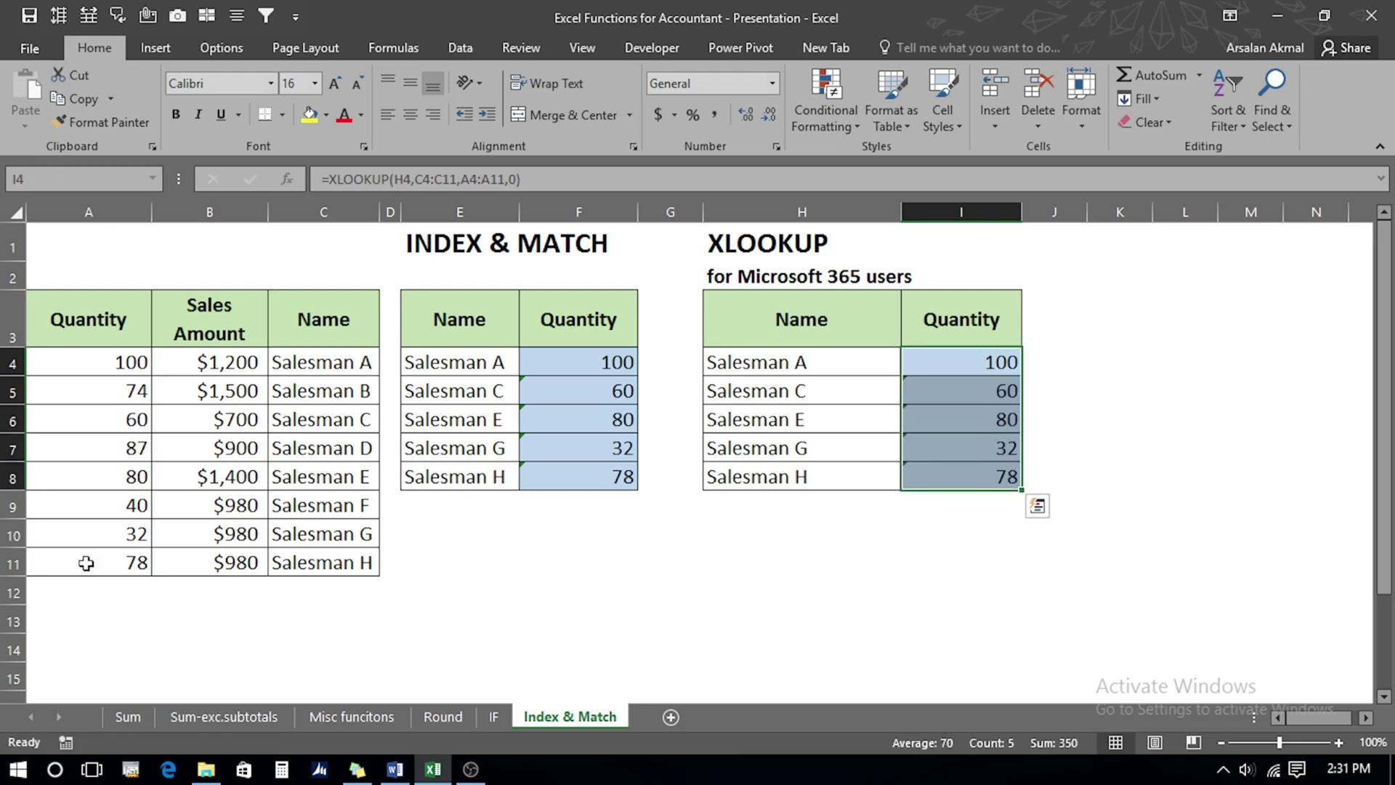